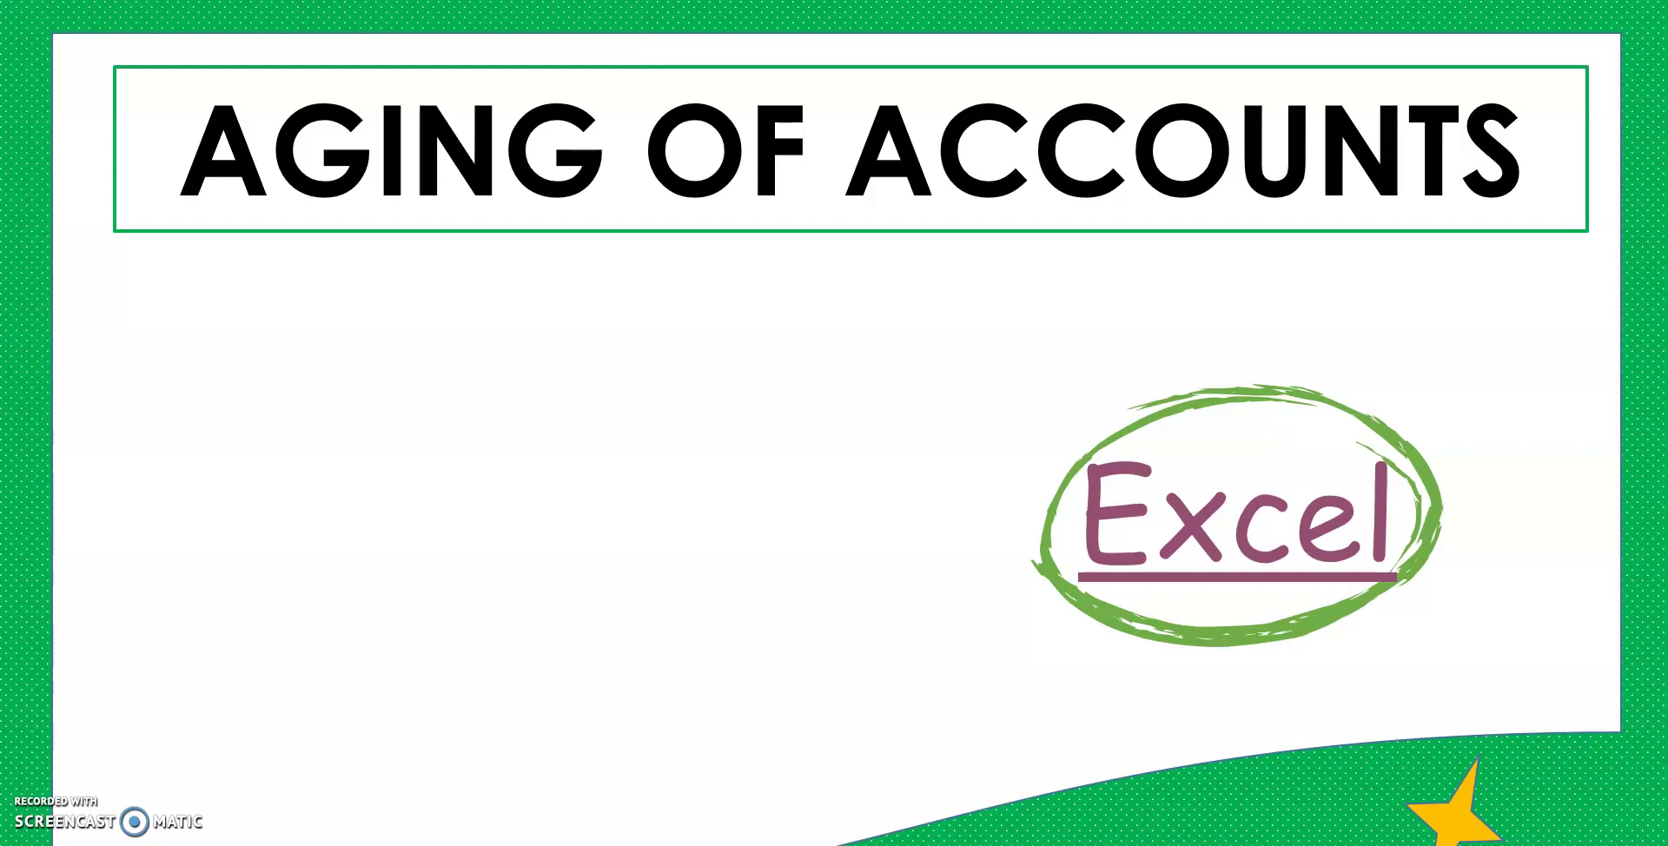
- Reveal the Accounts Receivable, Accounts Payable, Inventory and Petty Cash points, then the IF FUNCTION/SUMIFS summary
{"action": "key", "text": "Right"}
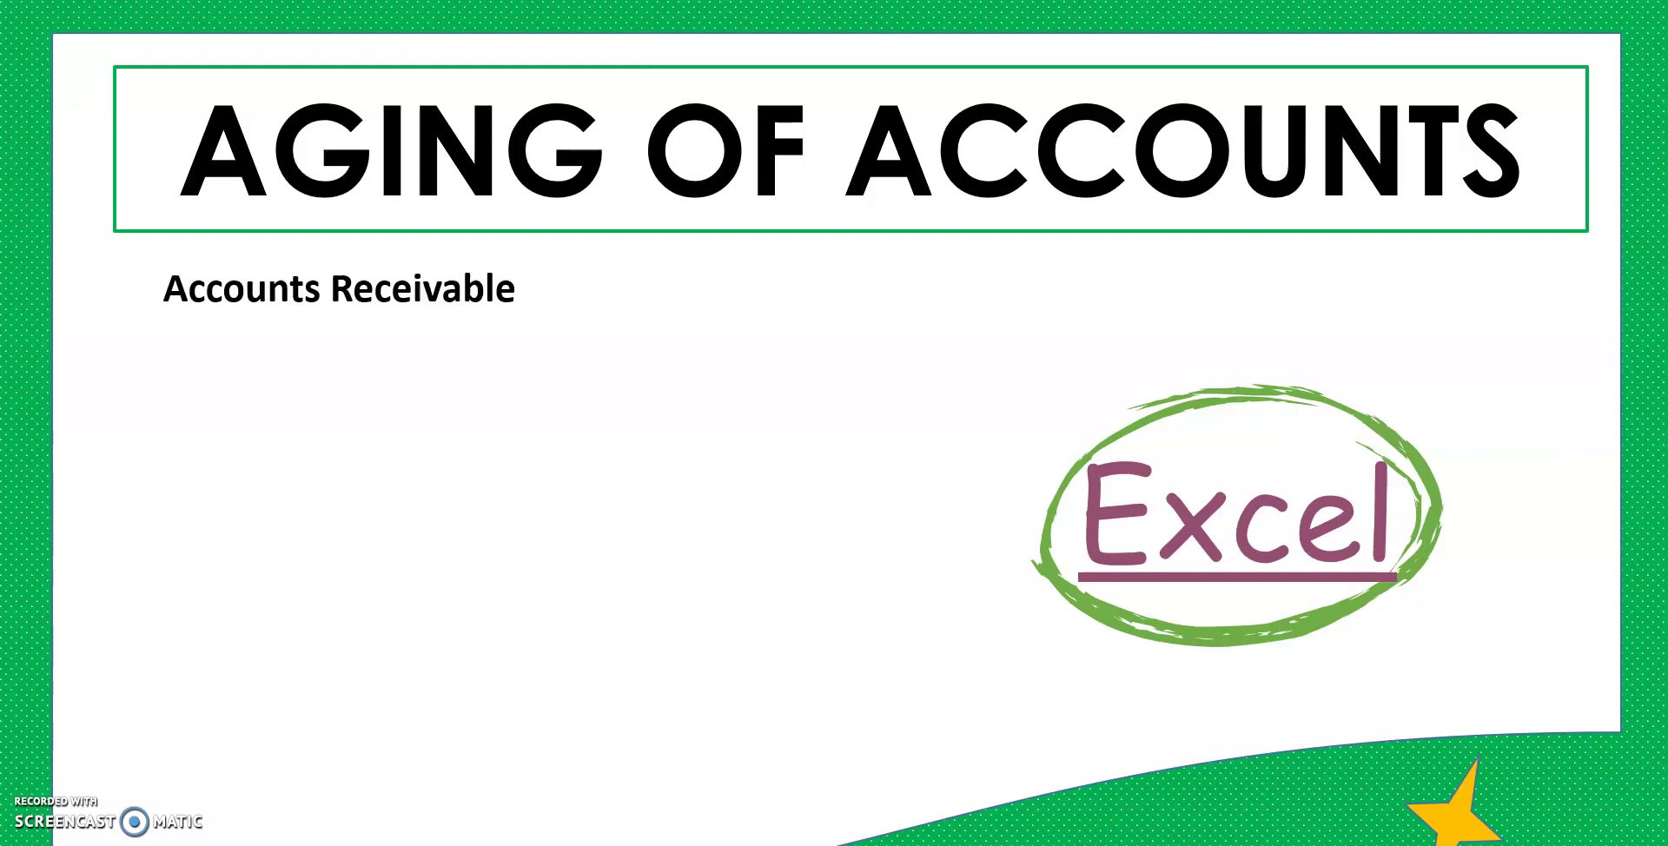
{"action": "key", "text": "Right"}
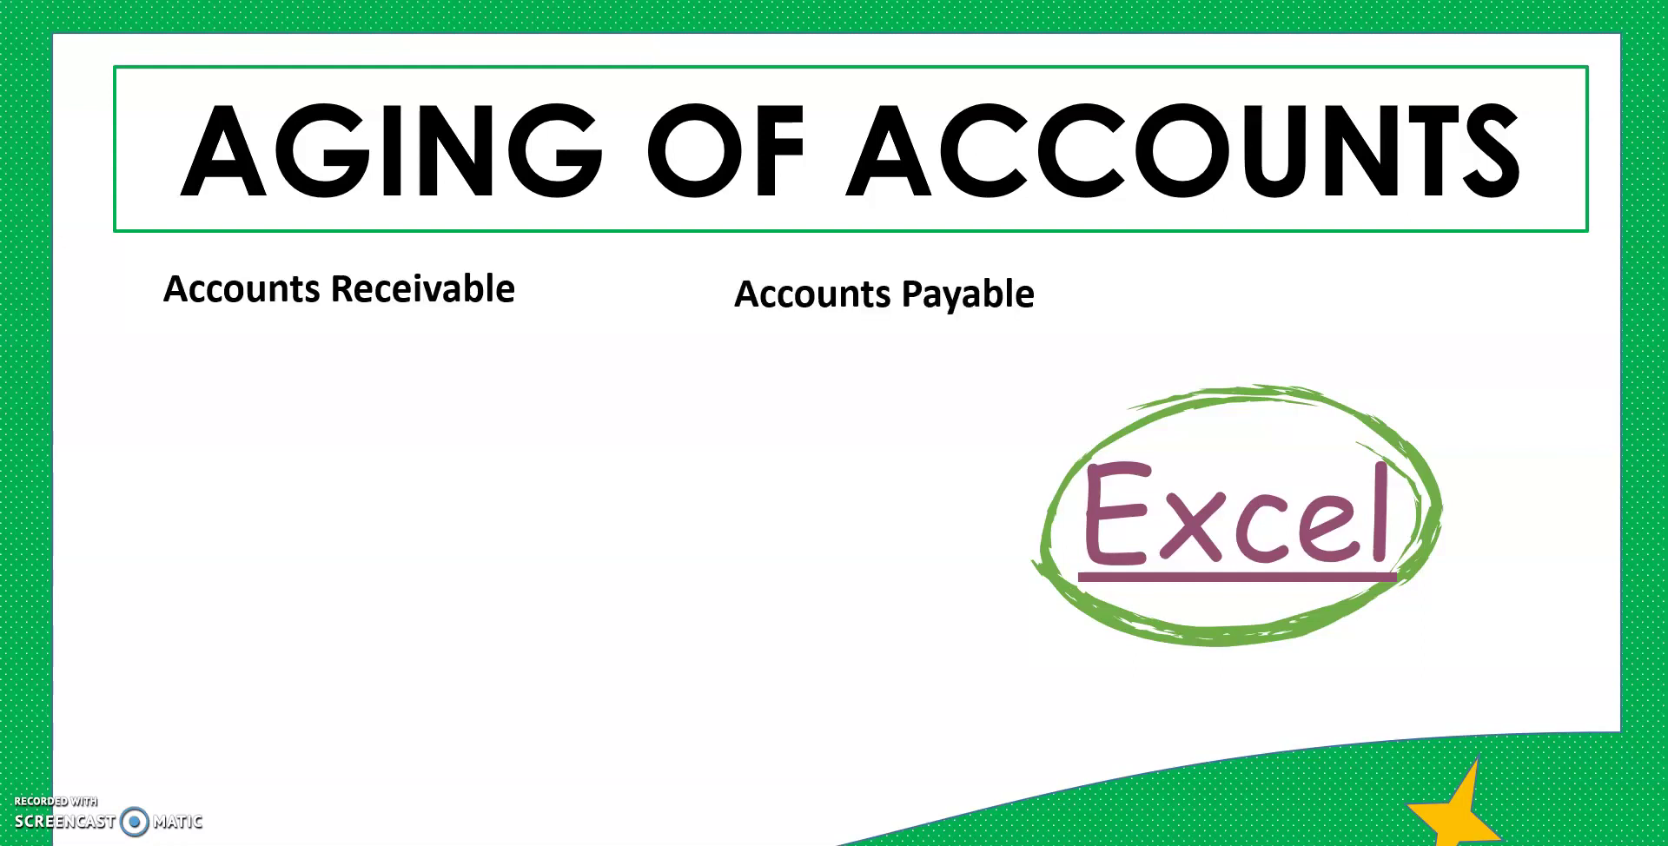
{"action": "key", "text": "Right"}
{"action": "key", "text": "Right"}
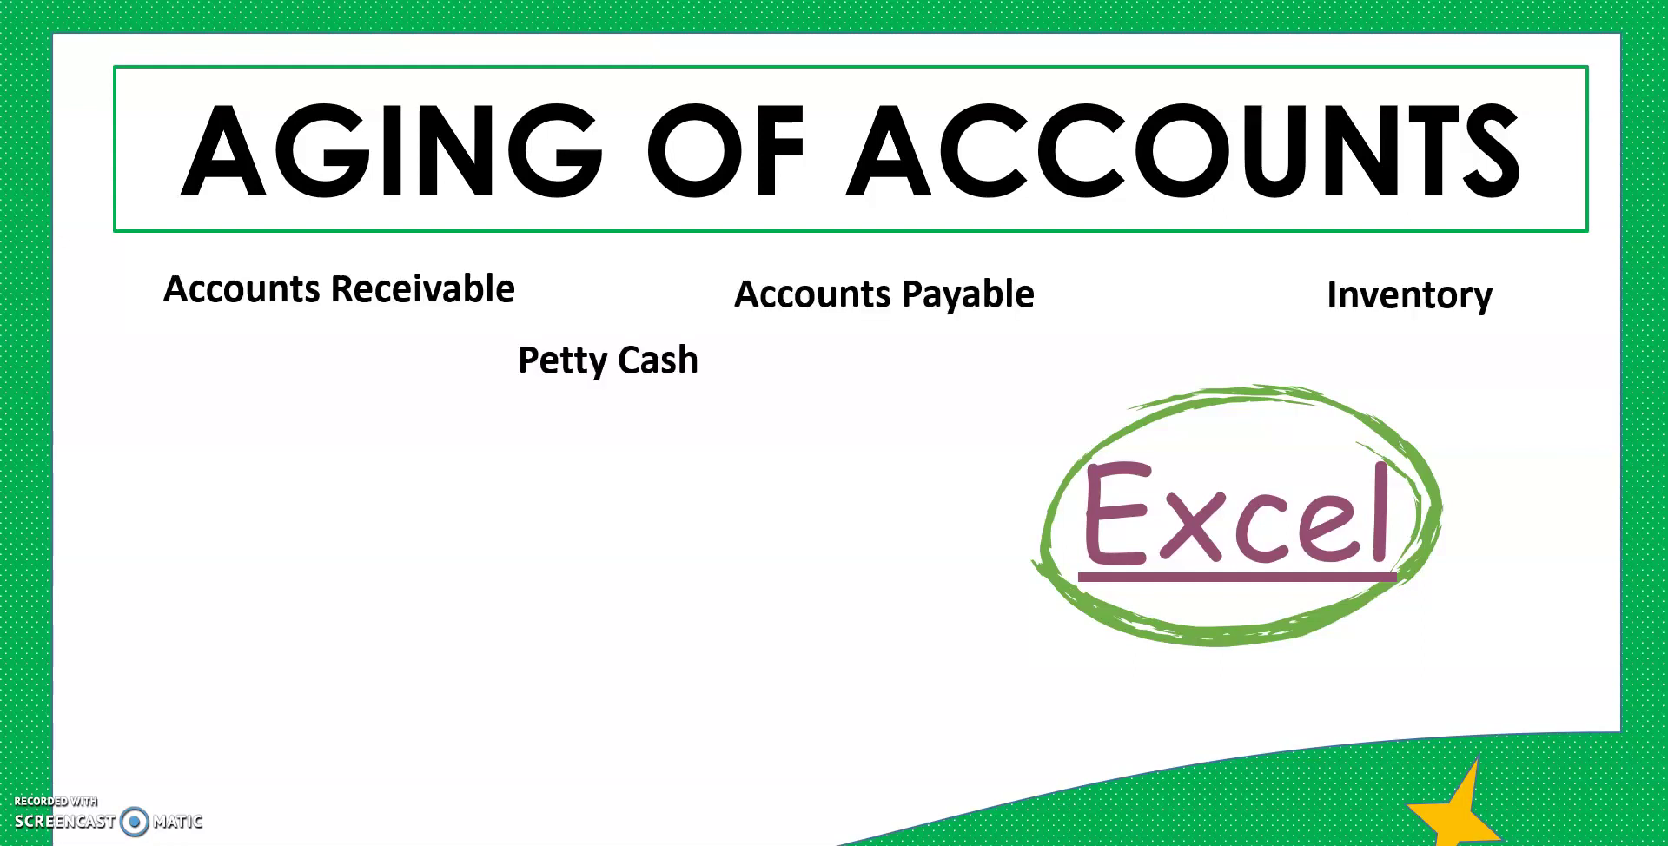
{"action": "key", "text": "Right"}
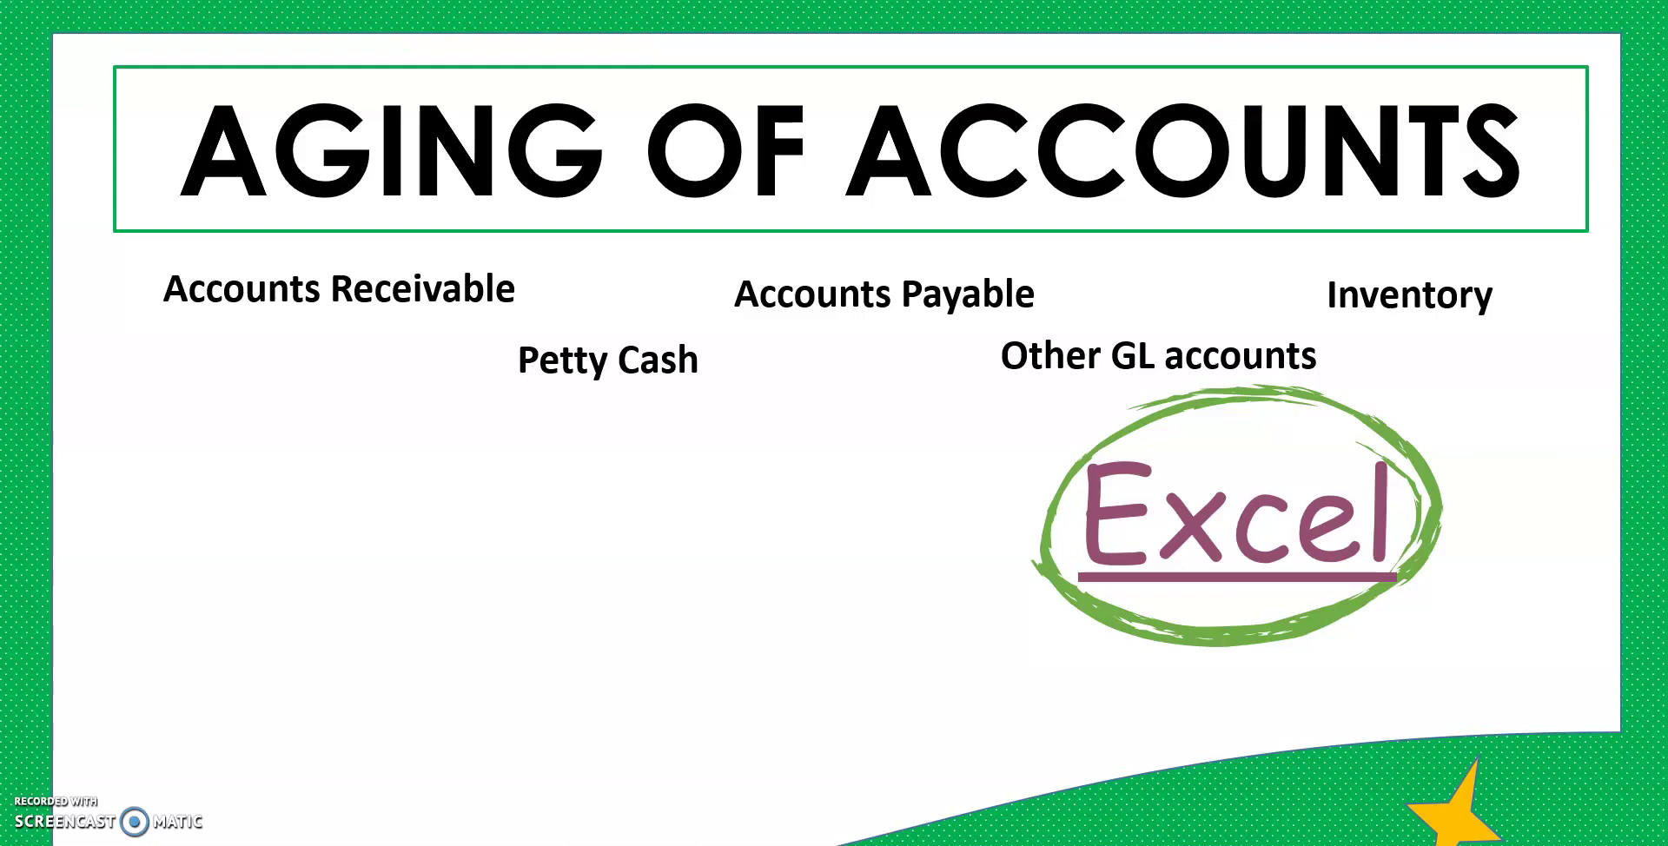
{"action": "key", "text": "Right"}
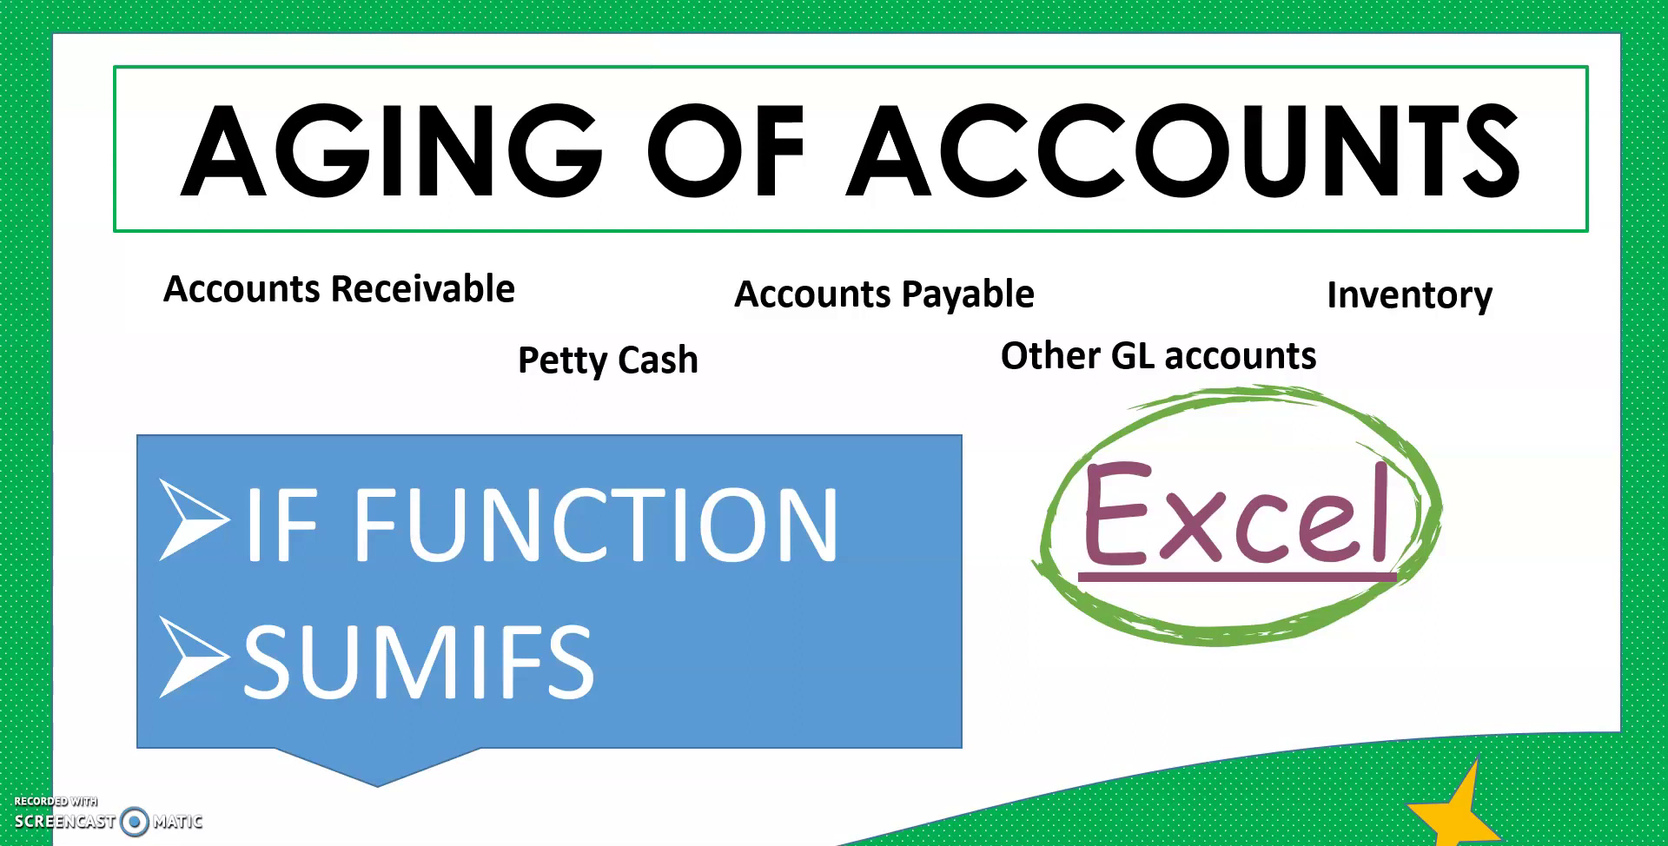
- Jump from the slide to the Excel workbook and enter the heading 'No of Days' in F1
{"action": "left_click", "coordinate": [1229, 501]}
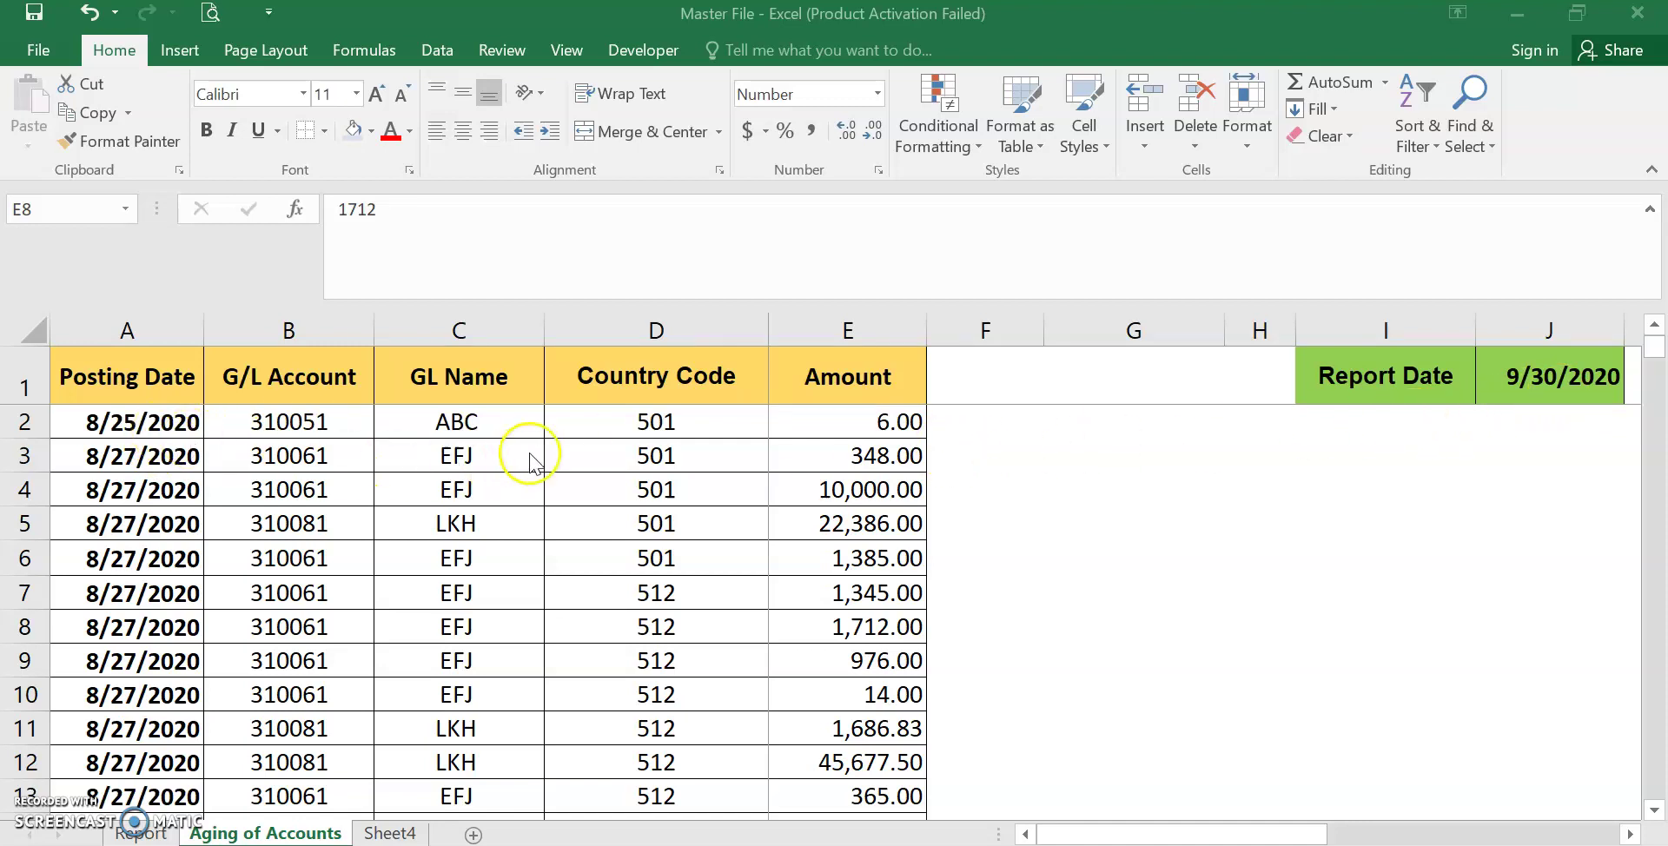
{"action": "key", "text": "F2"}
{"action": "left_click", "coordinate": [967, 380]}
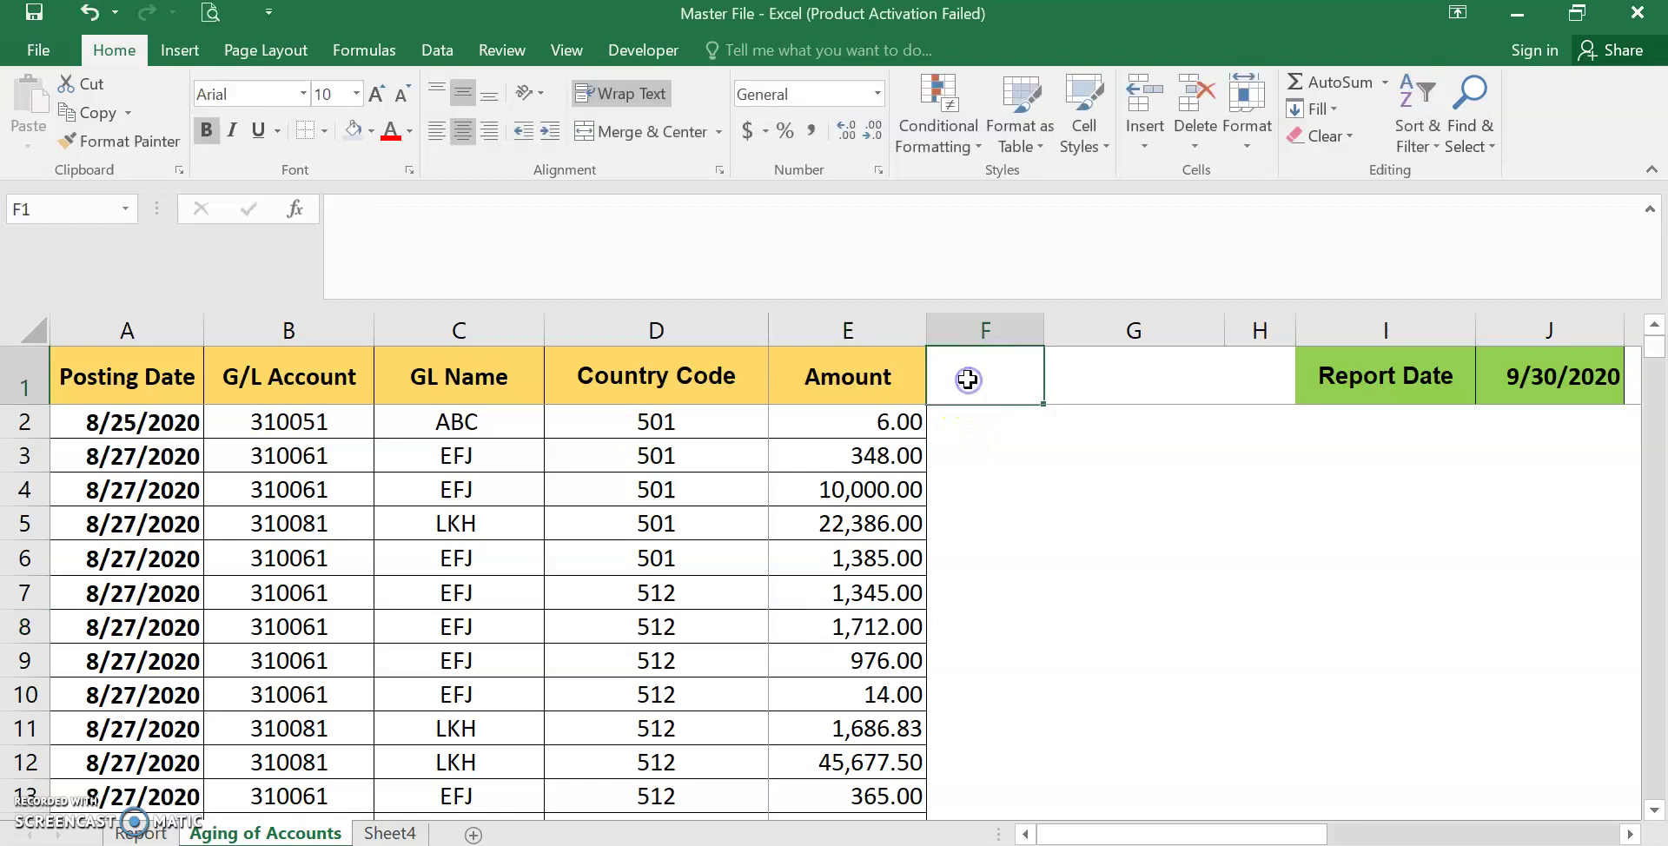
{"action": "type", "text": "No "}
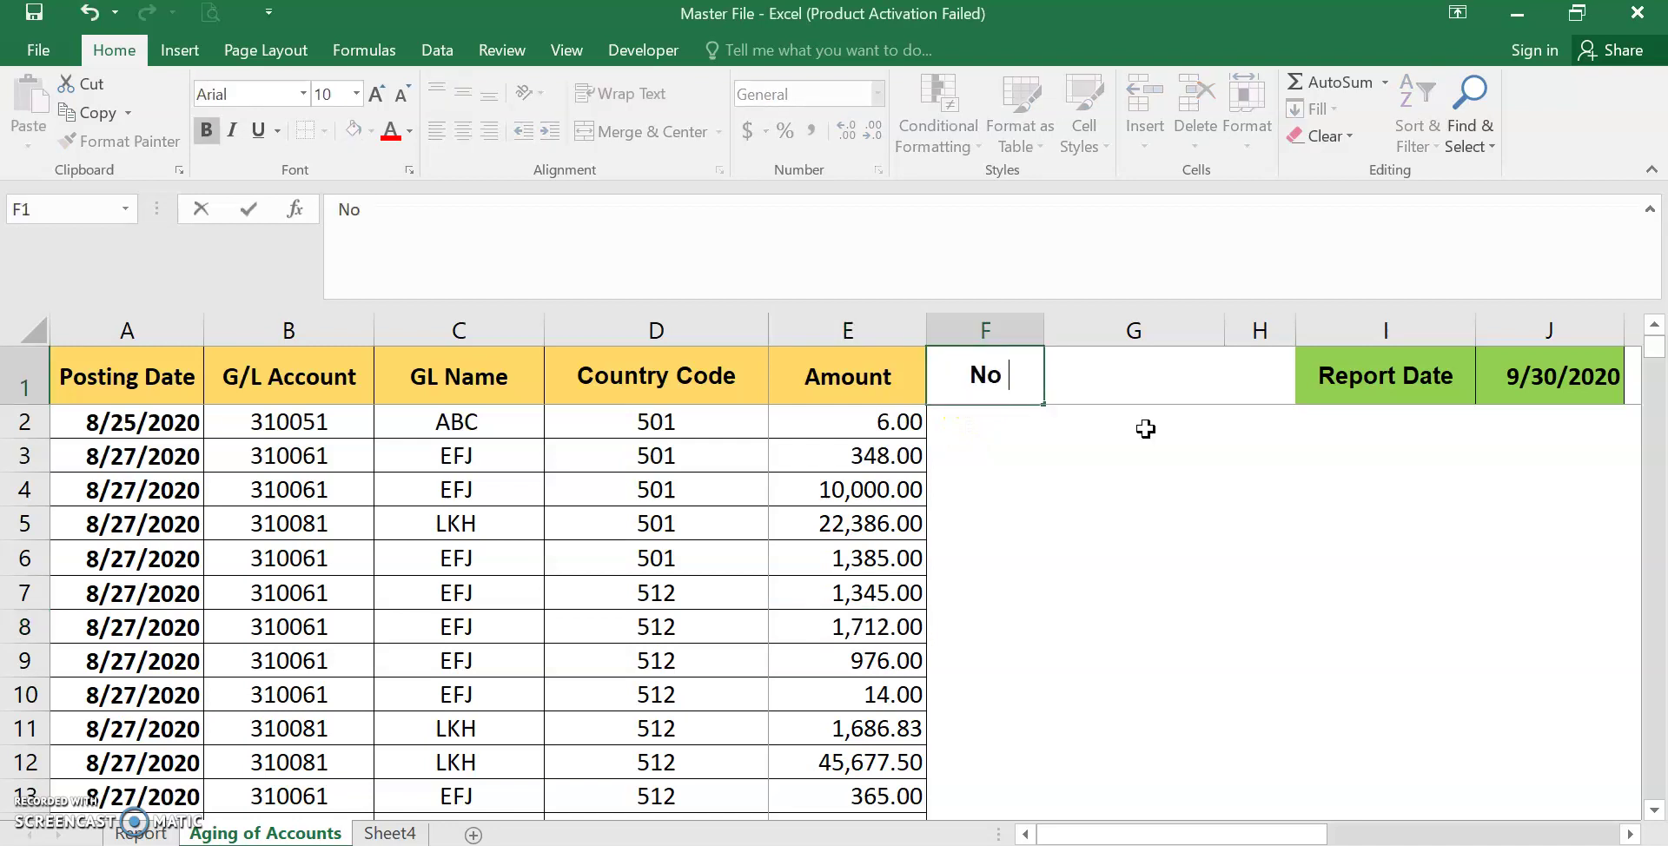
{"action": "type", "text": "of Days"}
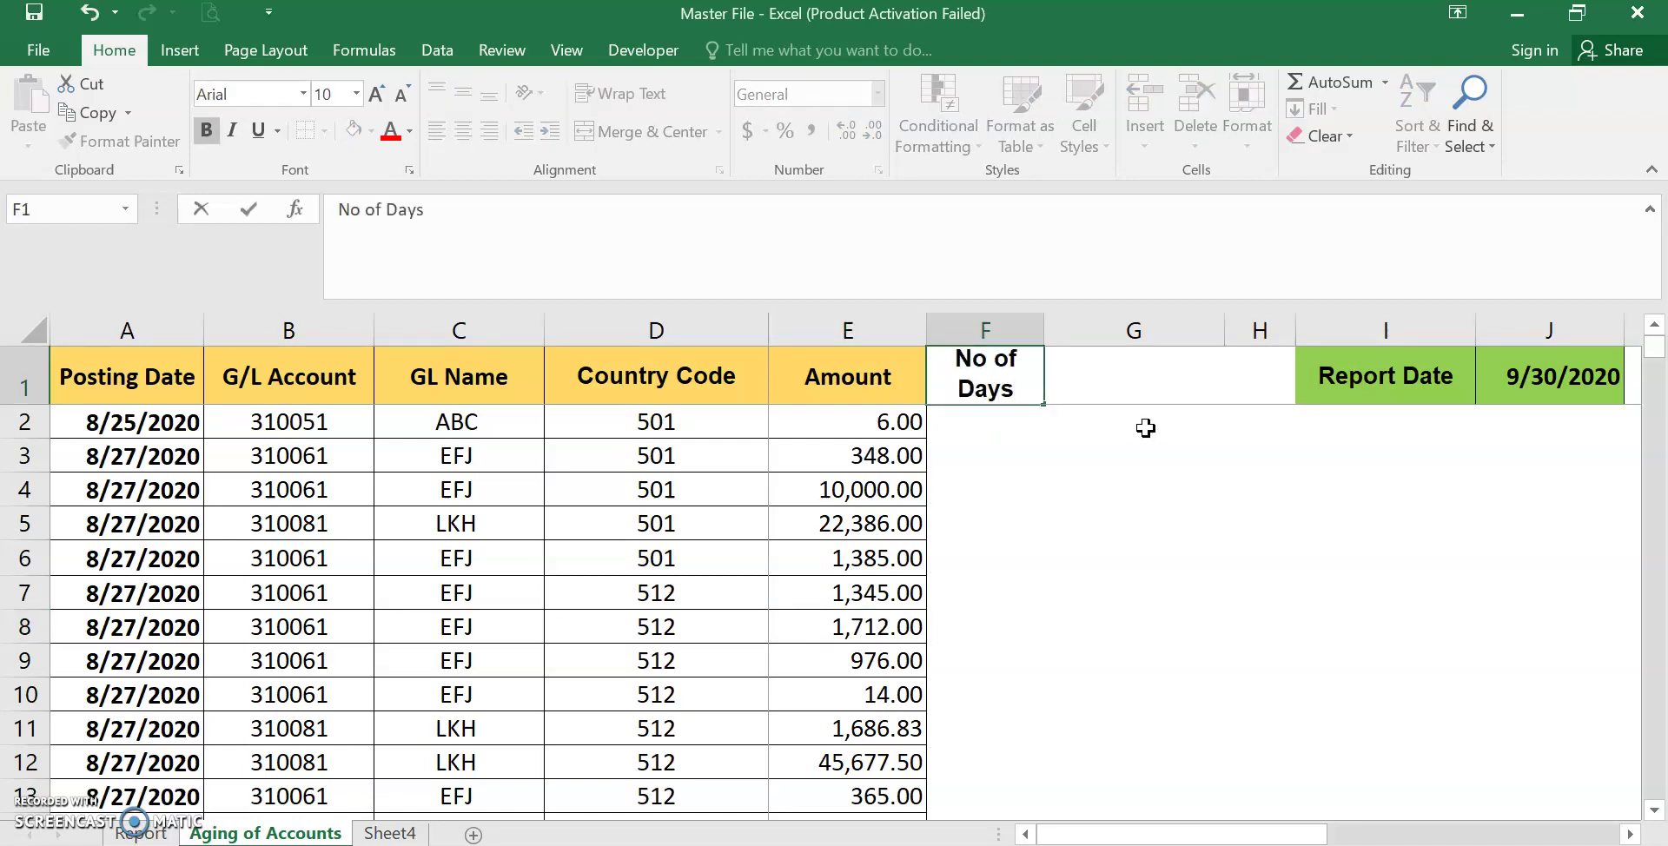
{"action": "key", "text": "Return"}
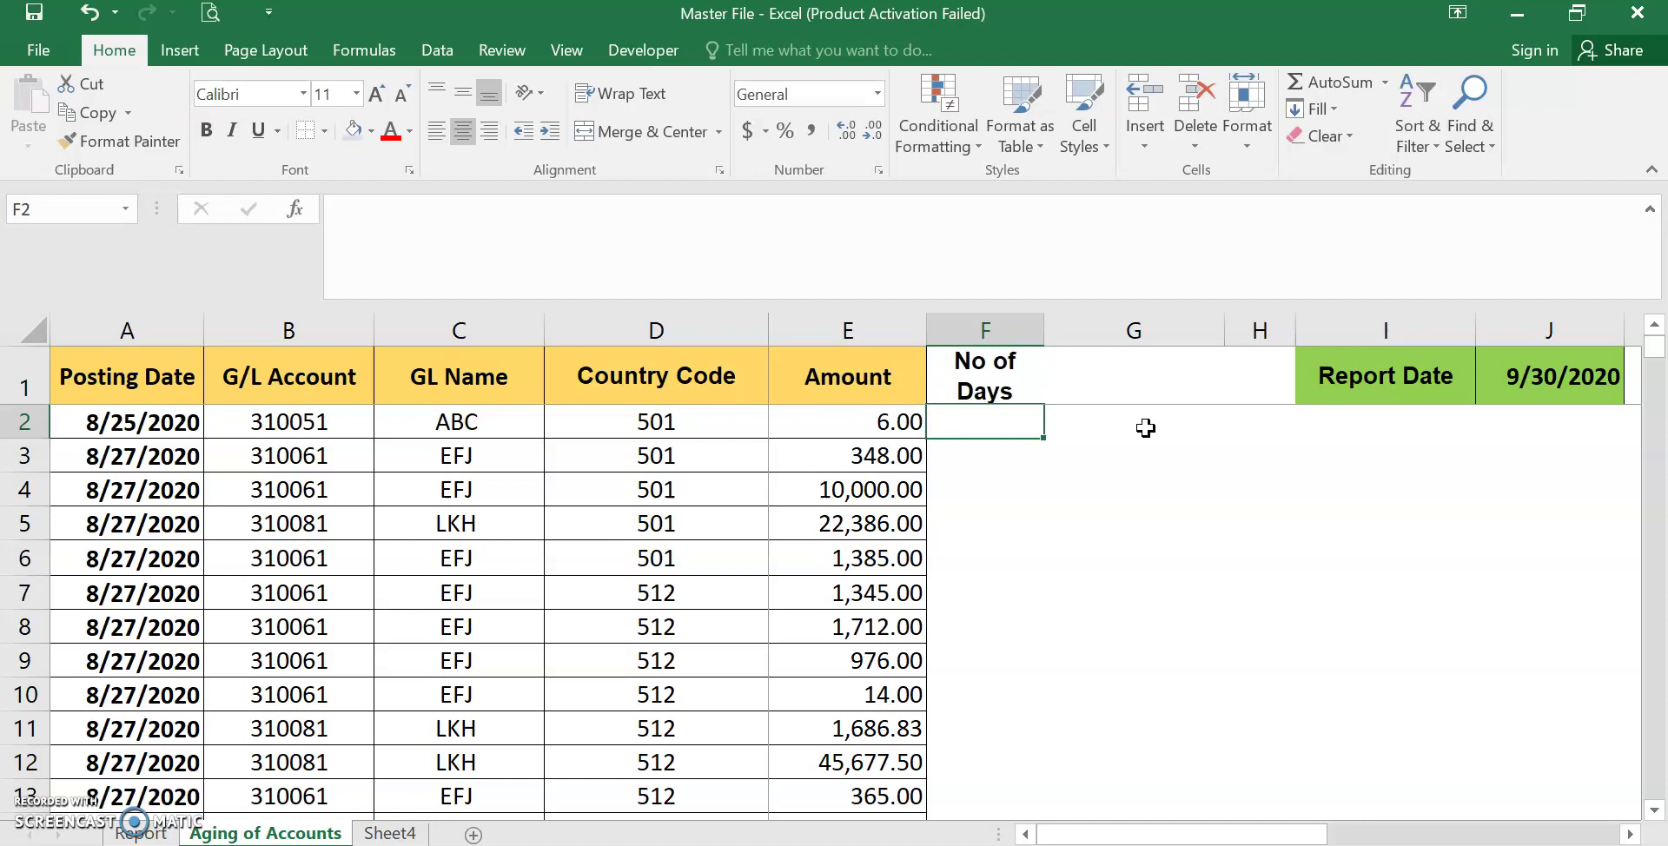
- Enter =J1-A2 in F2 to get the 36 days since the posting date
{"action": "type", "text": "="}
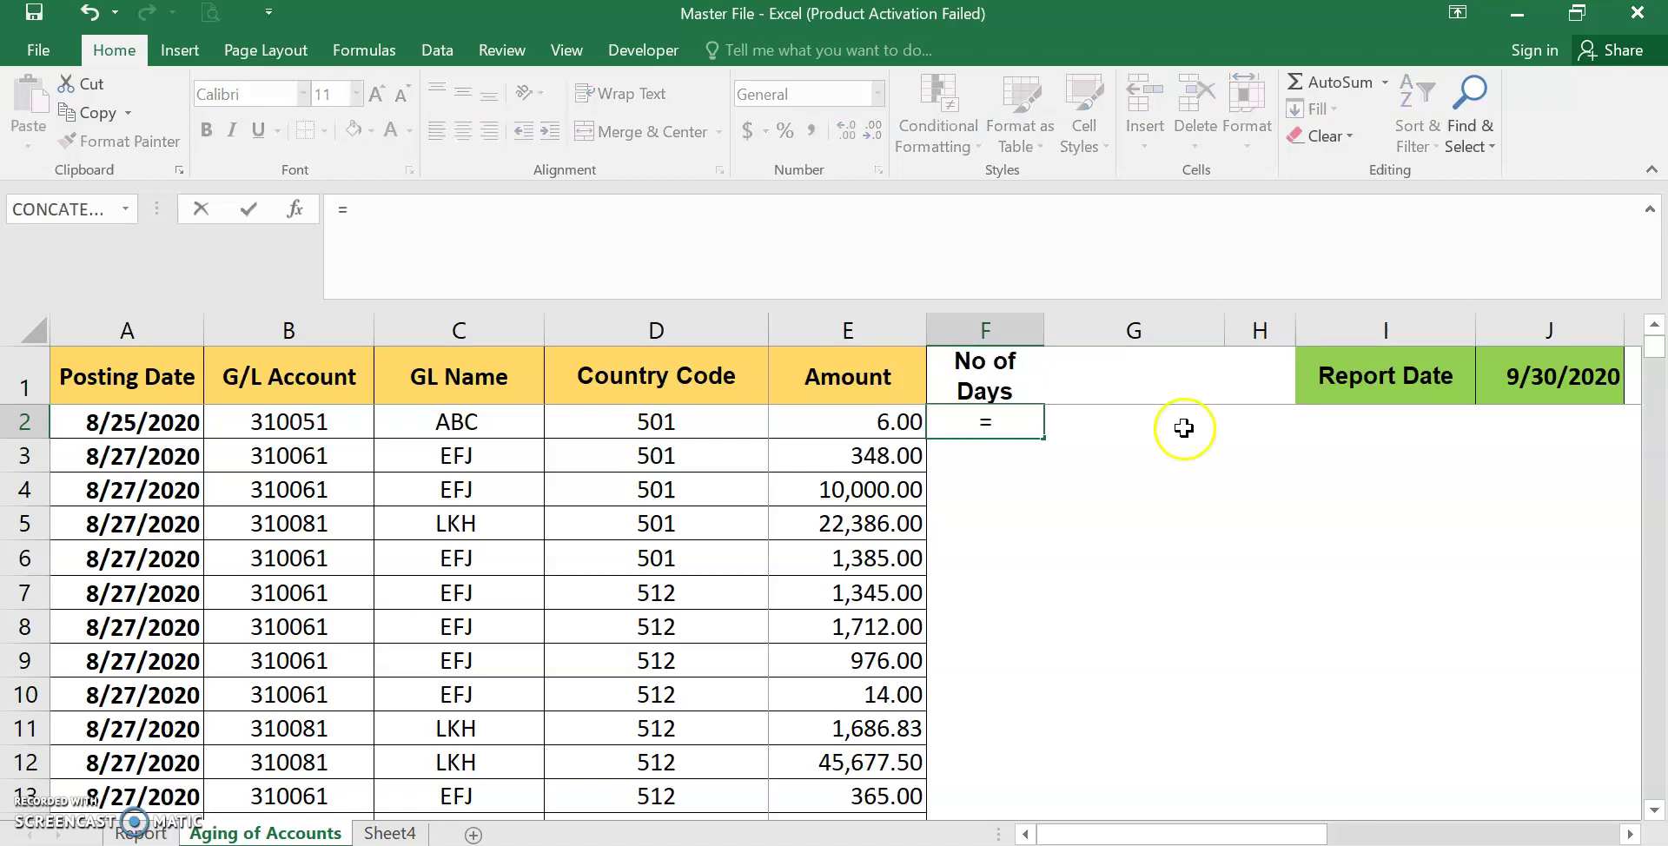
{"action": "left_click", "coordinate": [1578, 379]}
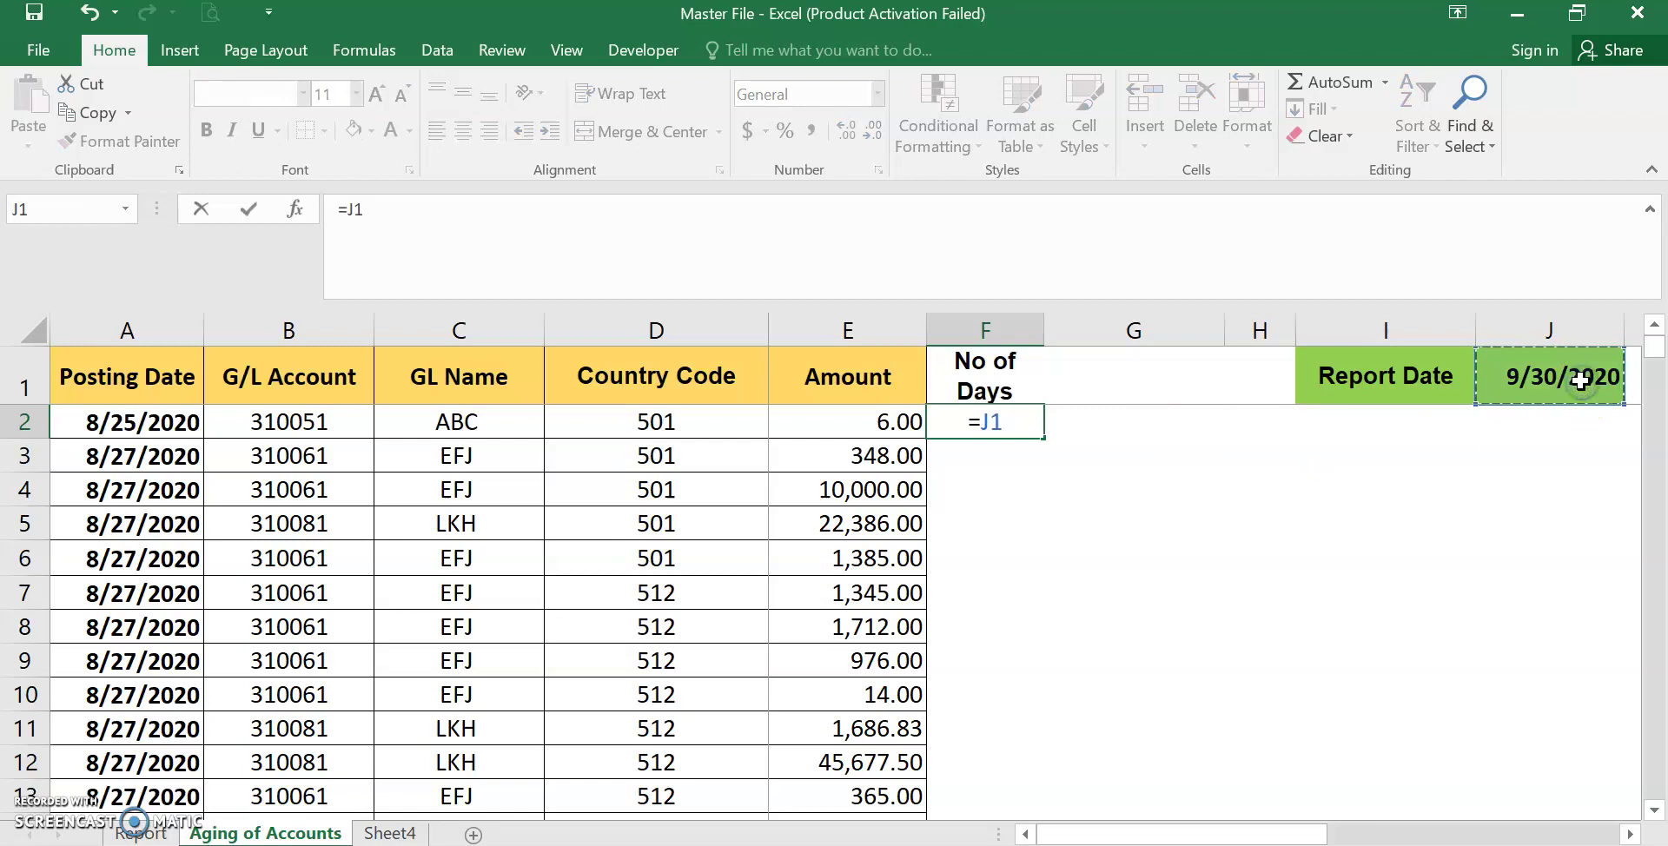
{"action": "type", "text": "-"}
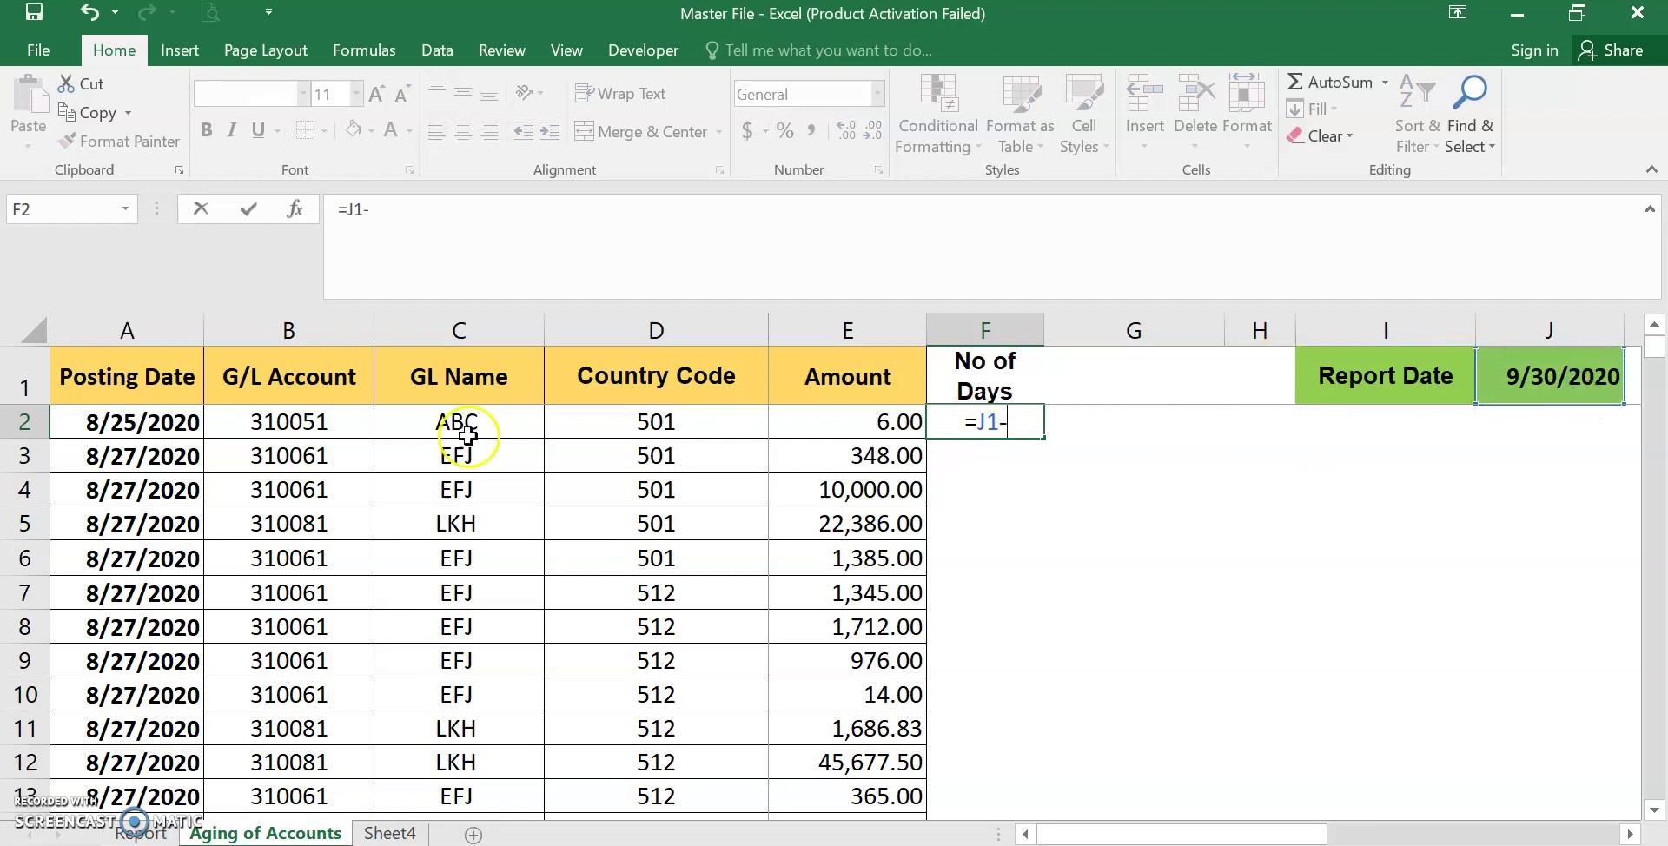
{"action": "left_click", "coordinate": [122, 421]}
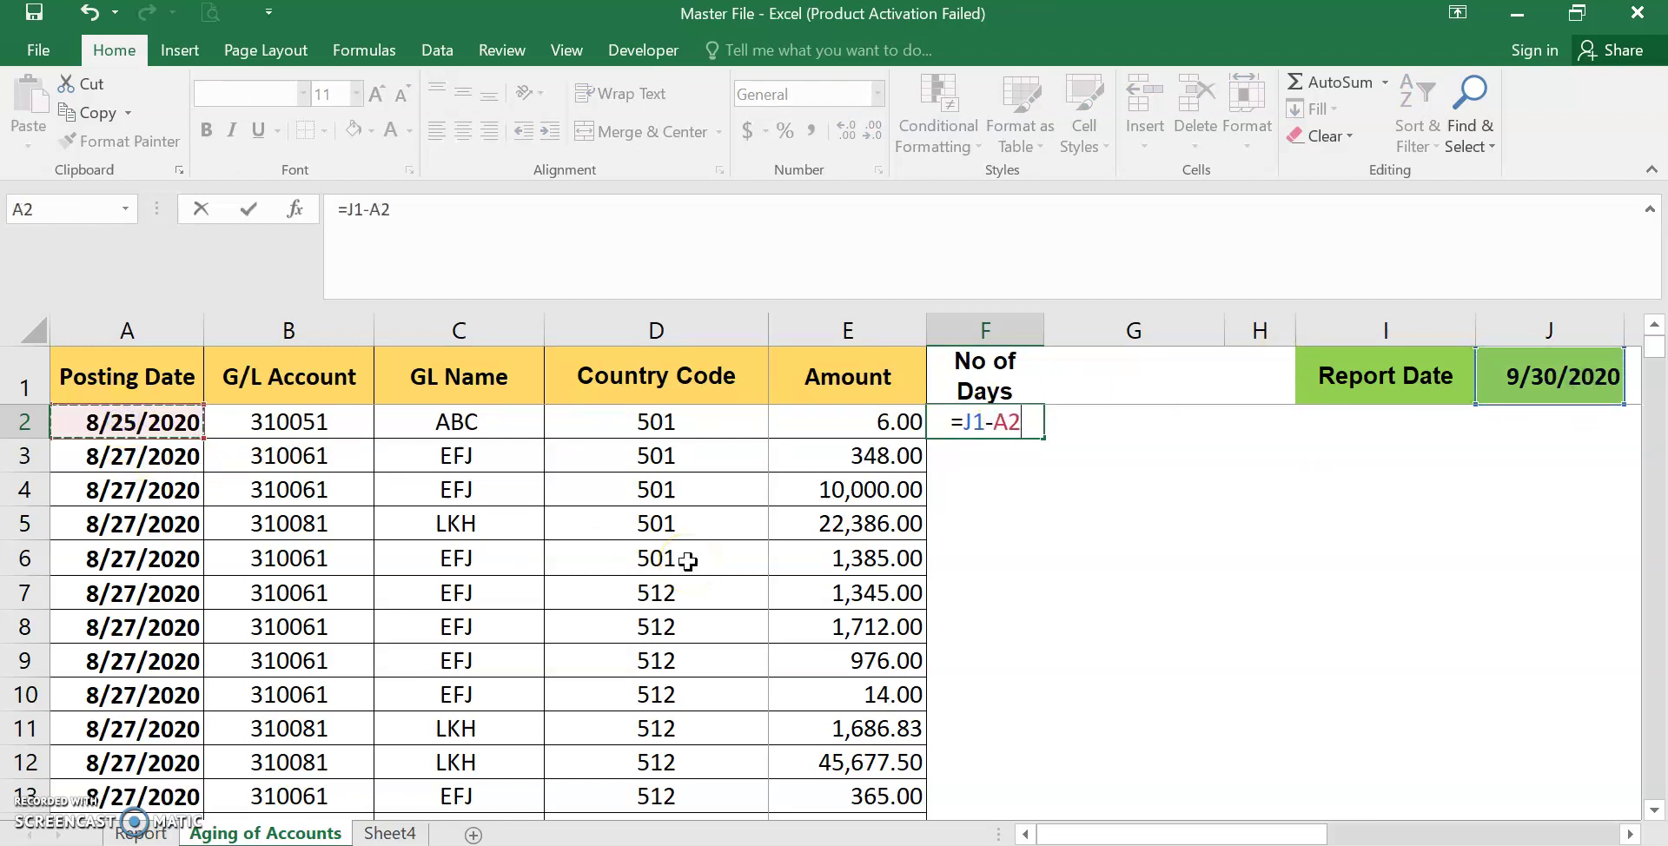
{"action": "key", "text": "Return"}
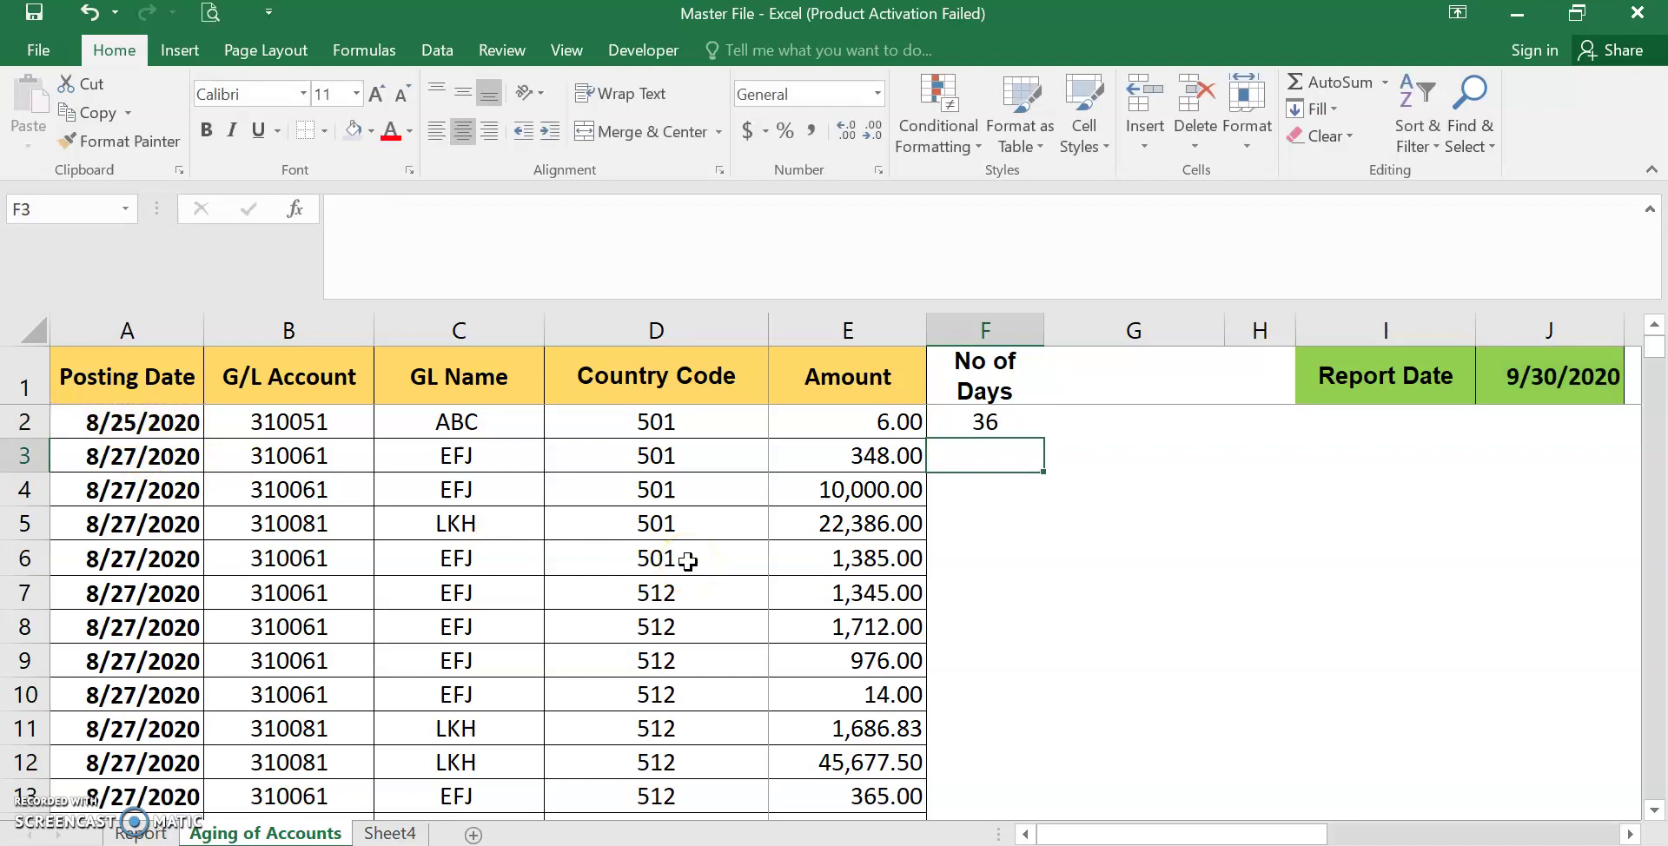
- Copy F2's days formula into F3
{"action": "left_click", "coordinate": [989, 423]}
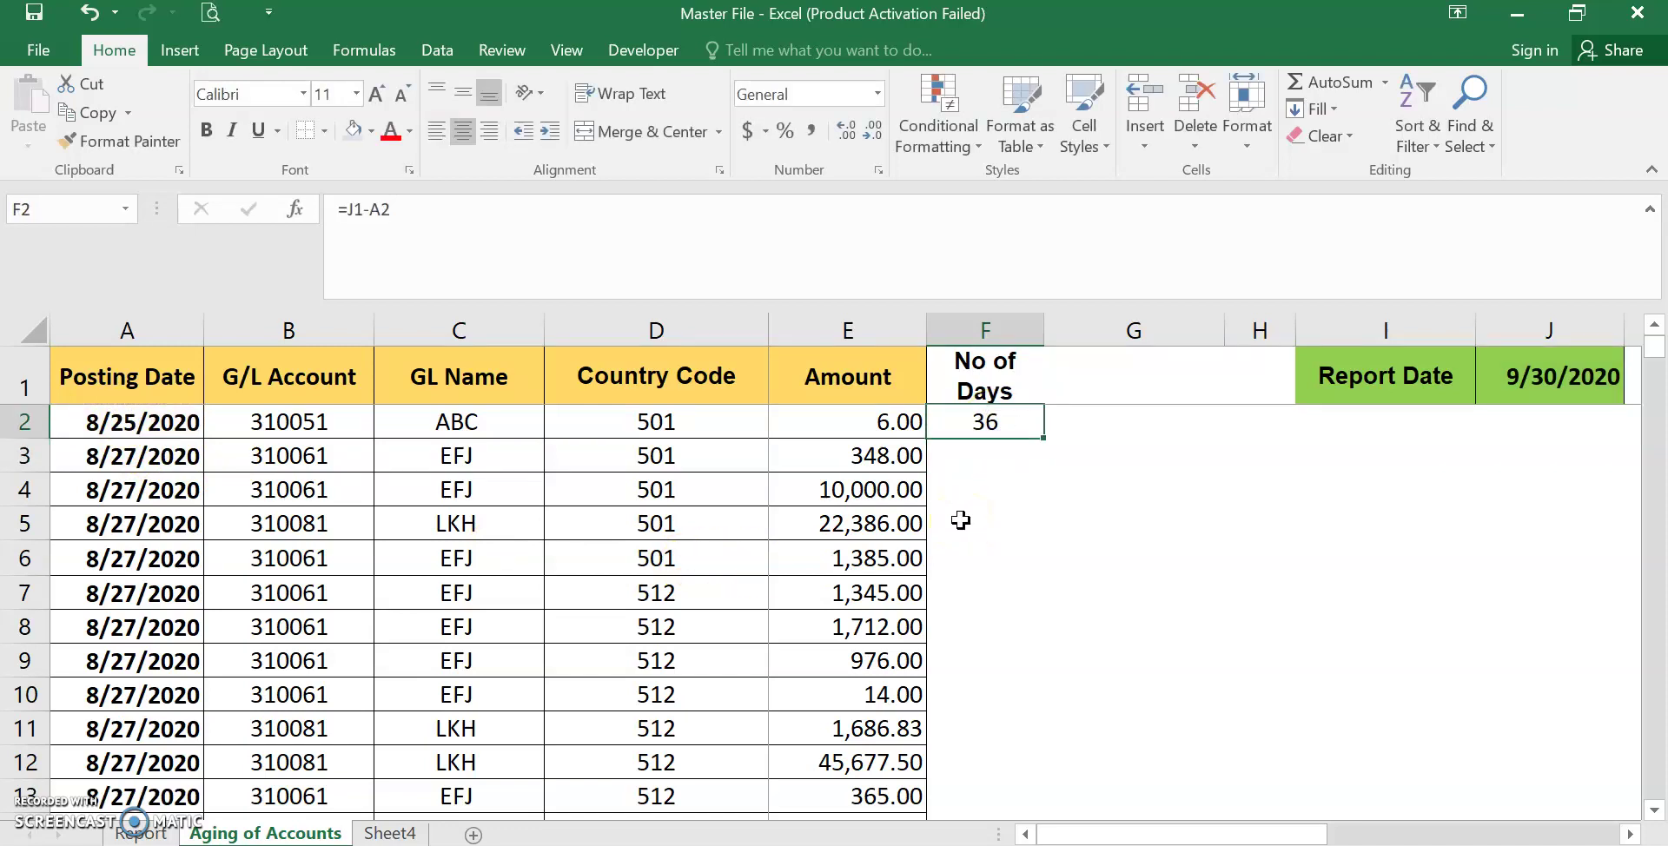
{"action": "key", "text": "ctrl+c"}
{"action": "key", "text": "Down"}
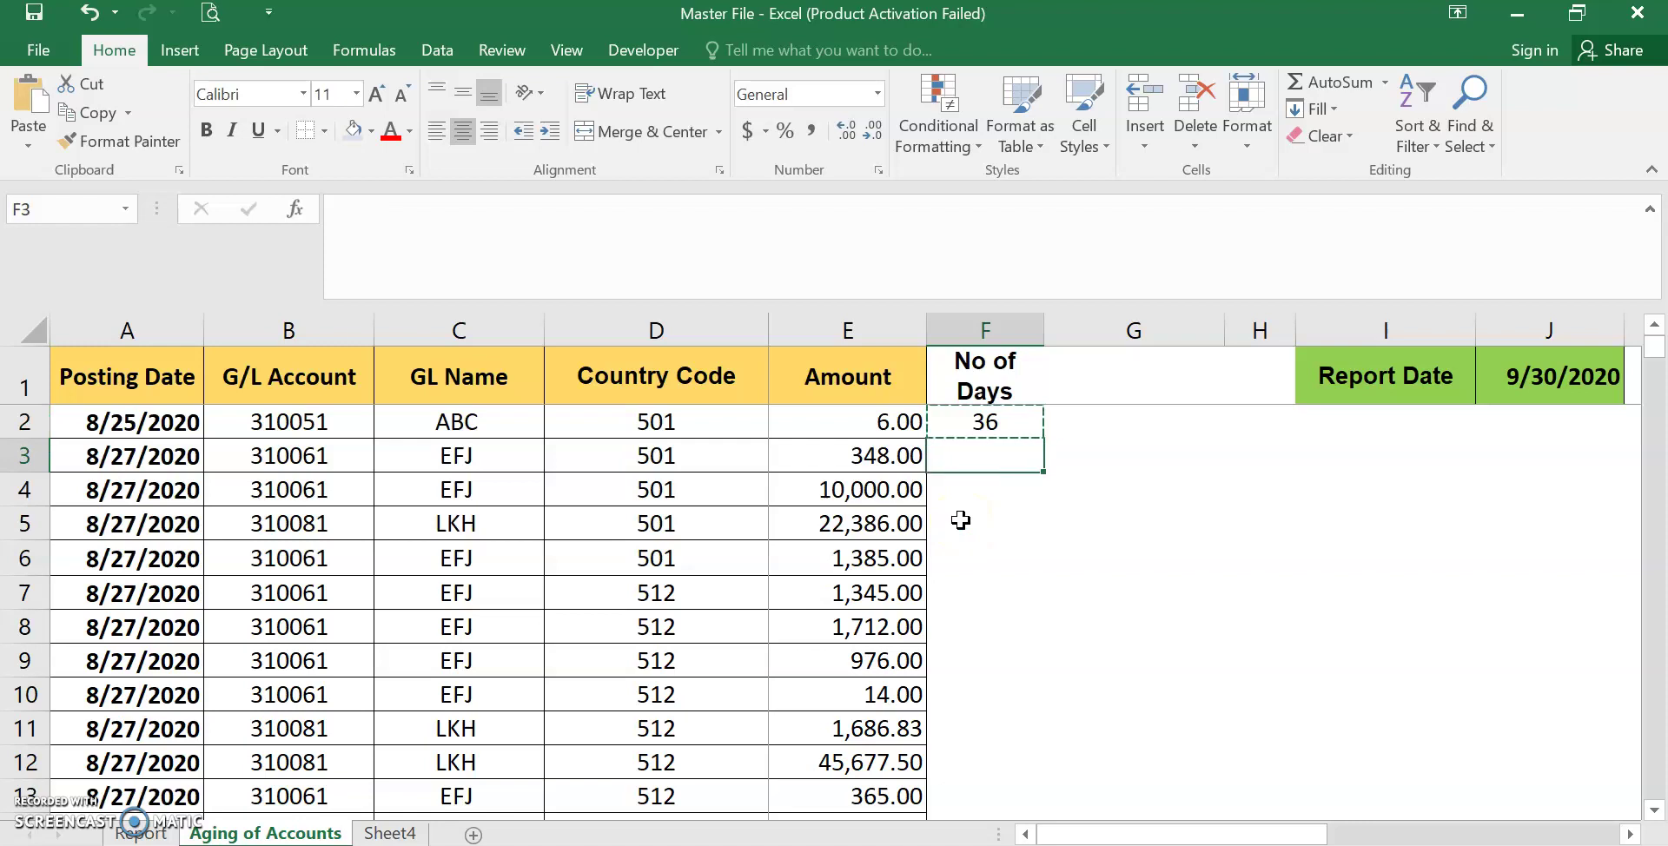
{"action": "key", "text": "Return"}
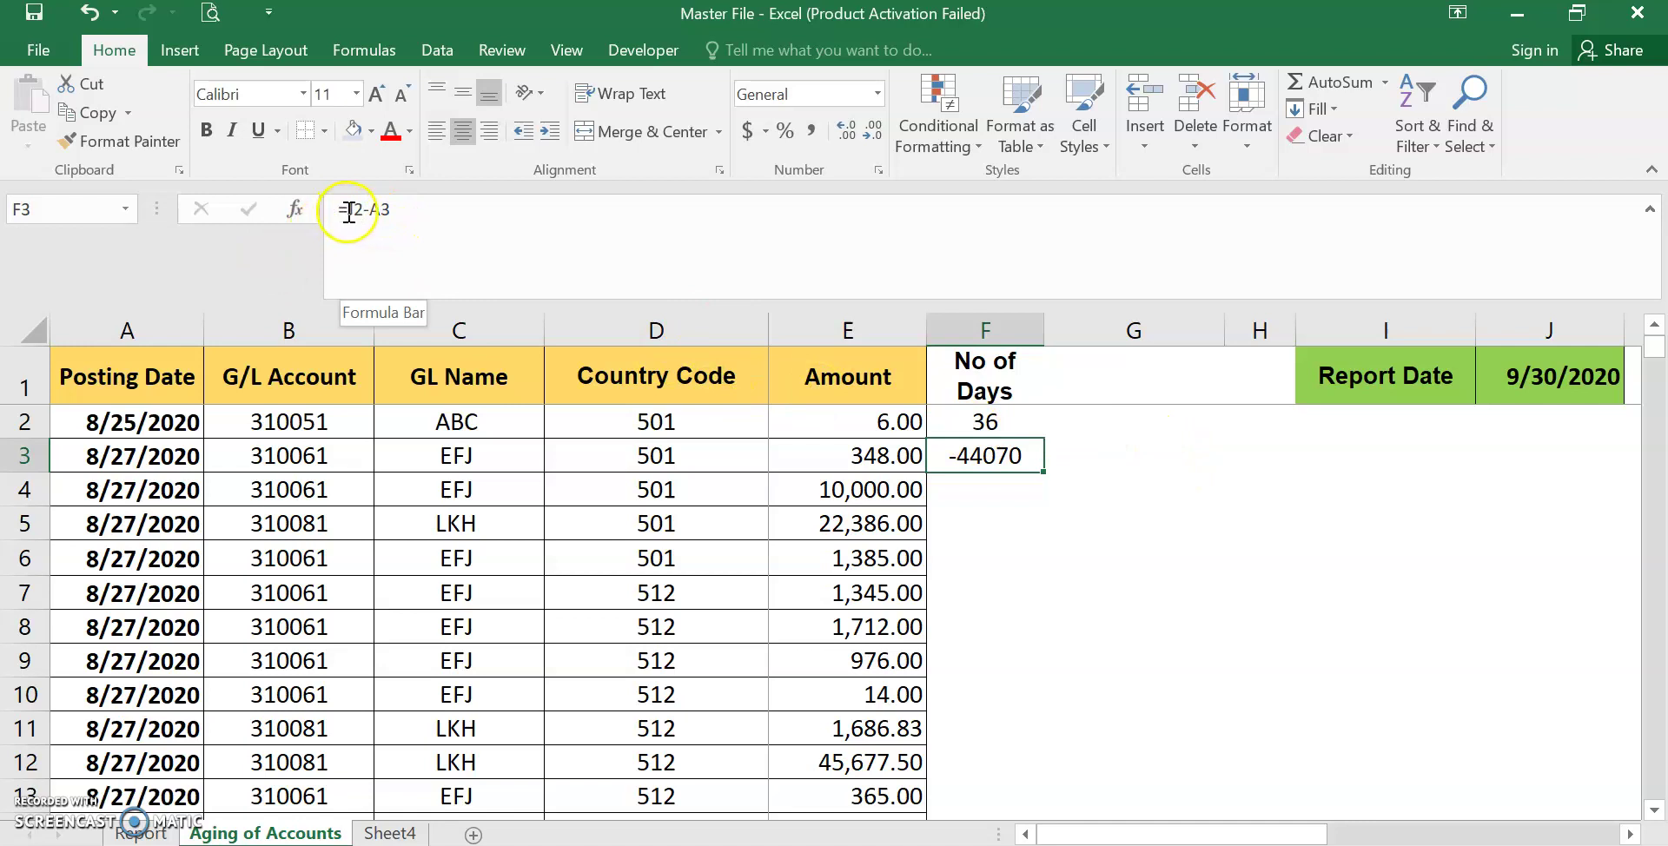
- Compare the formulas in F2 and F3 against the report date in J1
{"action": "left_click", "coordinate": [982, 422]}
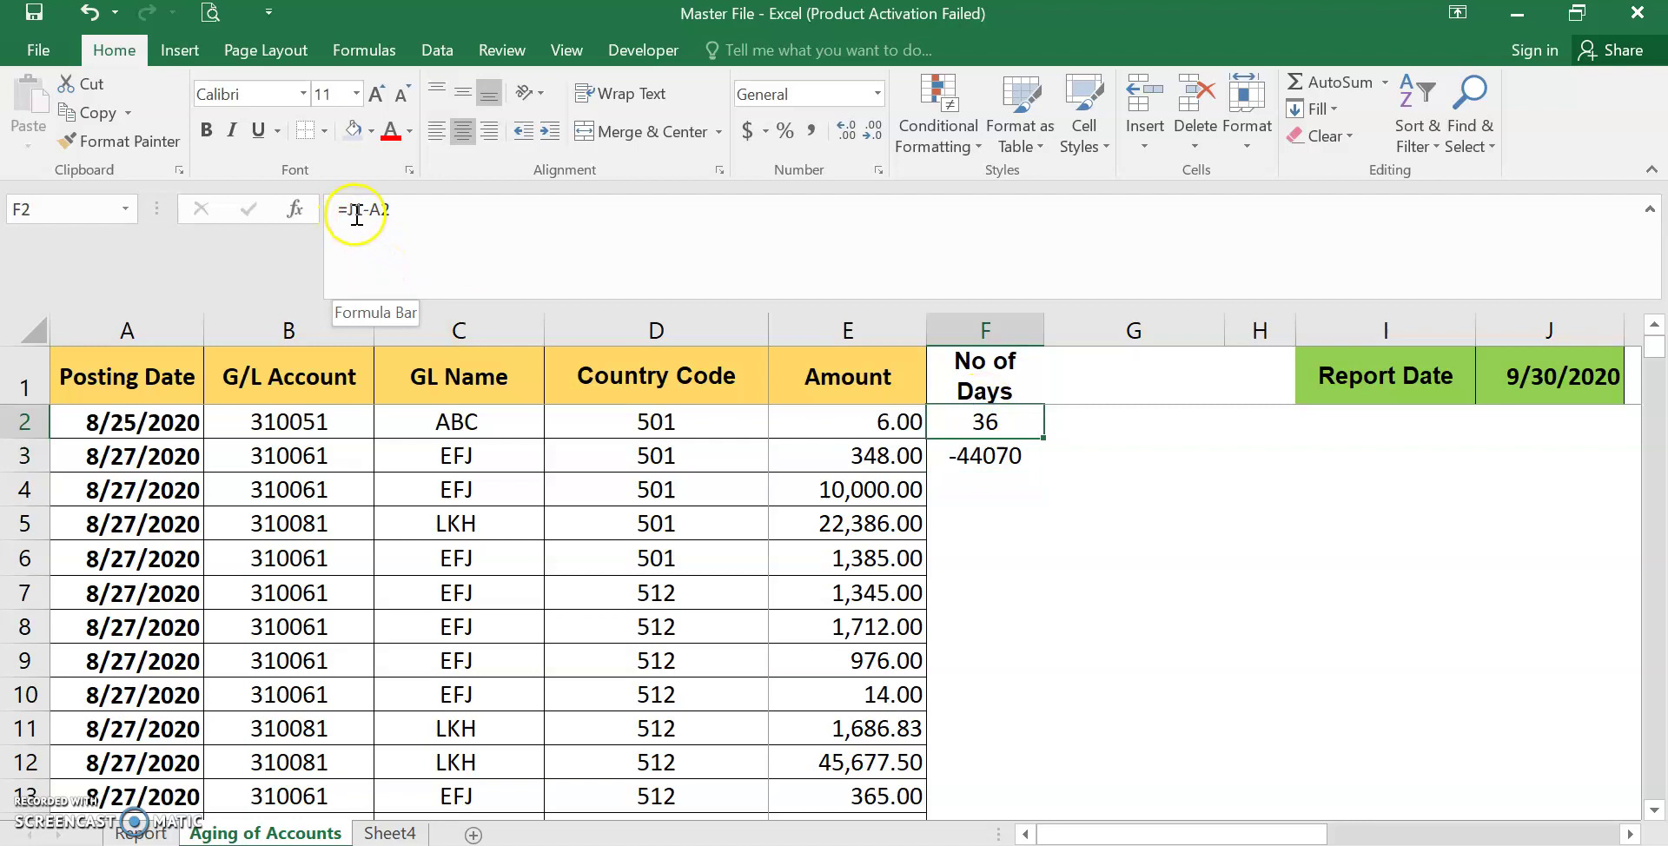
{"action": "left_click", "coordinate": [1511, 372]}
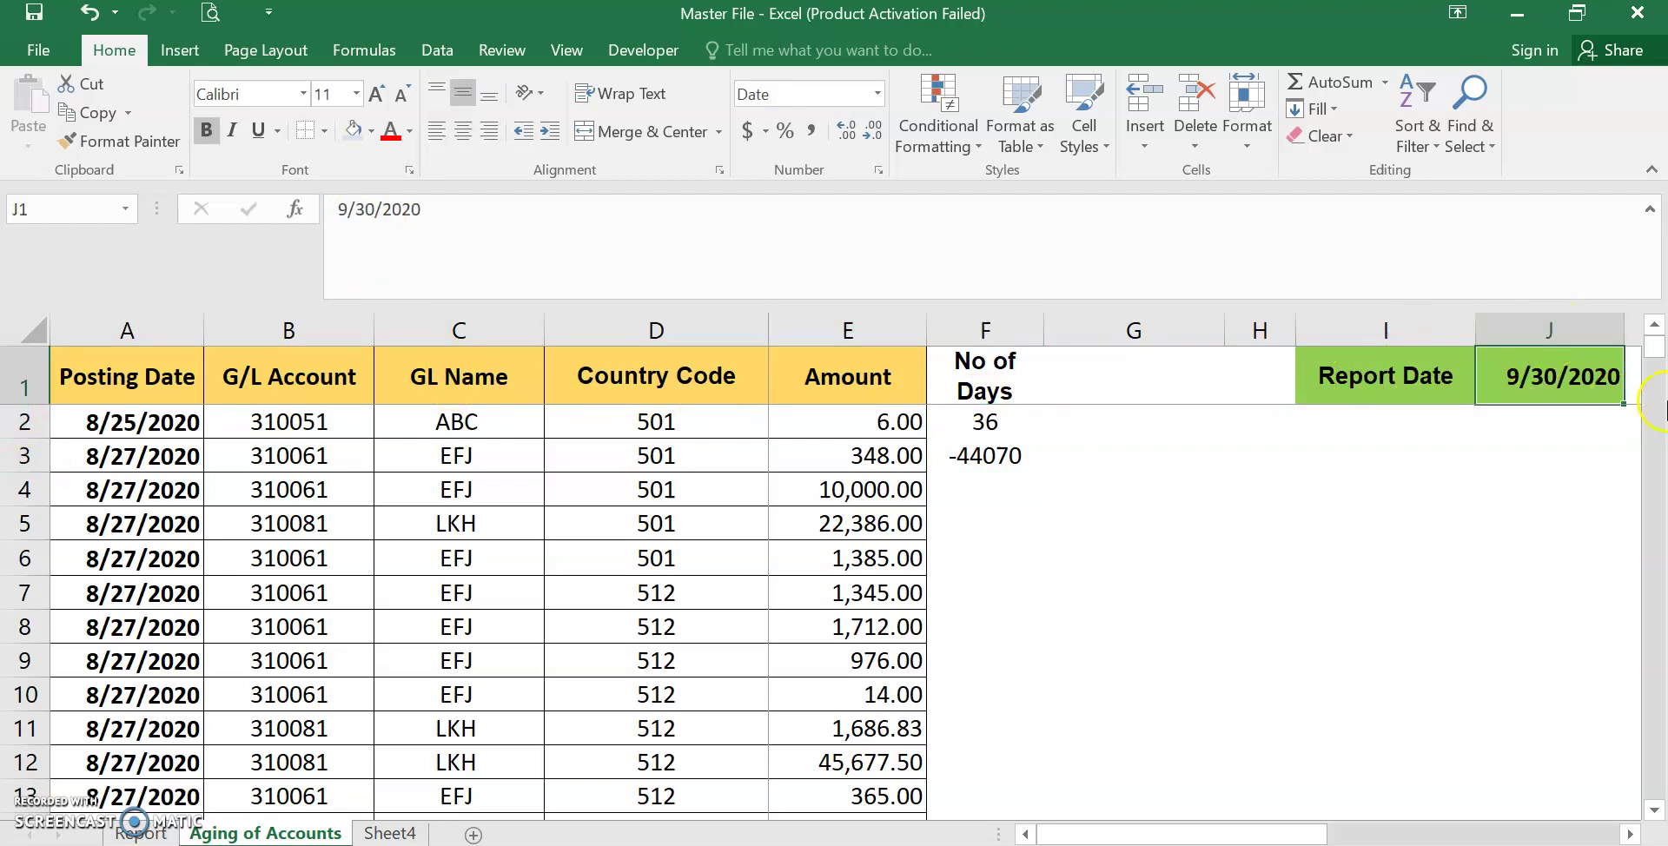
{"action": "left_click", "coordinate": [992, 454]}
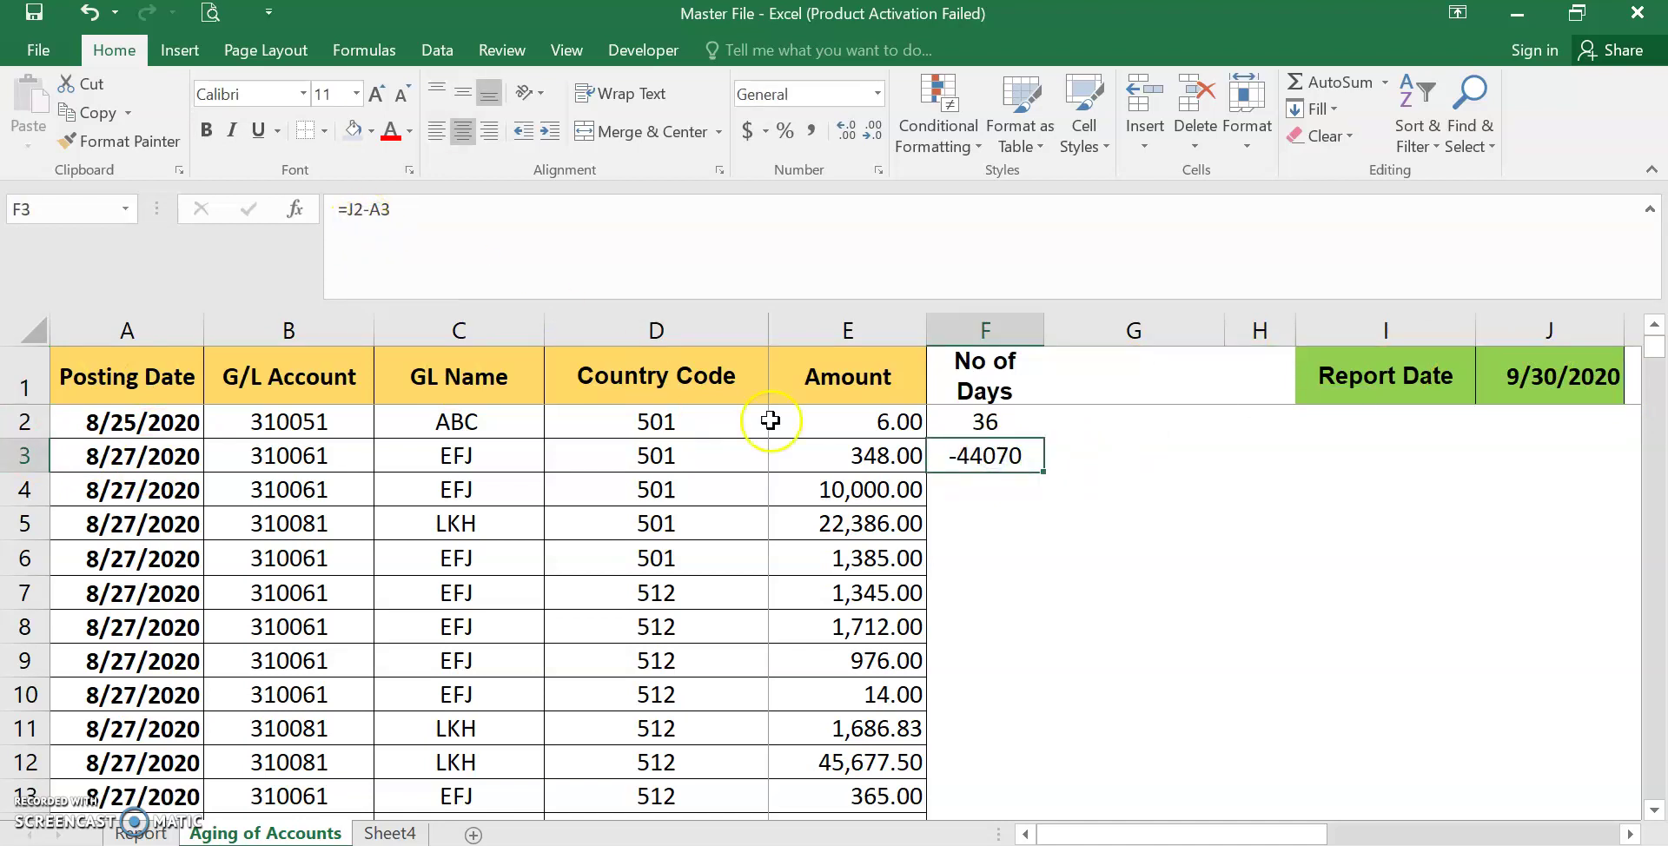
{"action": "left_click", "coordinate": [986, 417]}
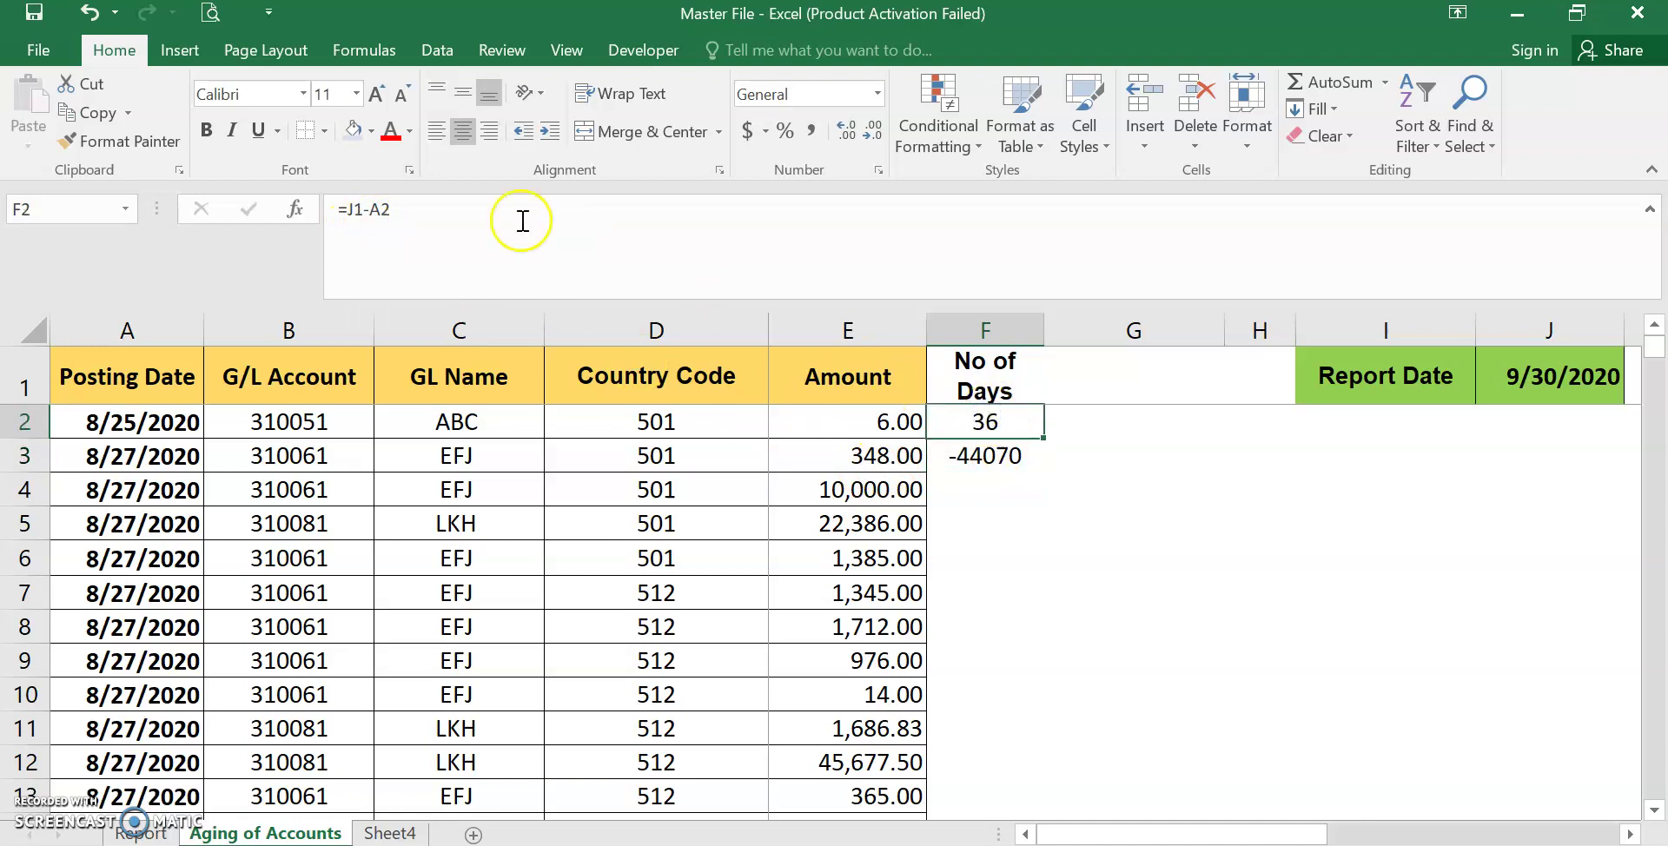
- Change F2's formula to =$J$1-A2 and delete F3's wrong -44070 result
{"action": "left_click", "coordinate": [356, 209]}
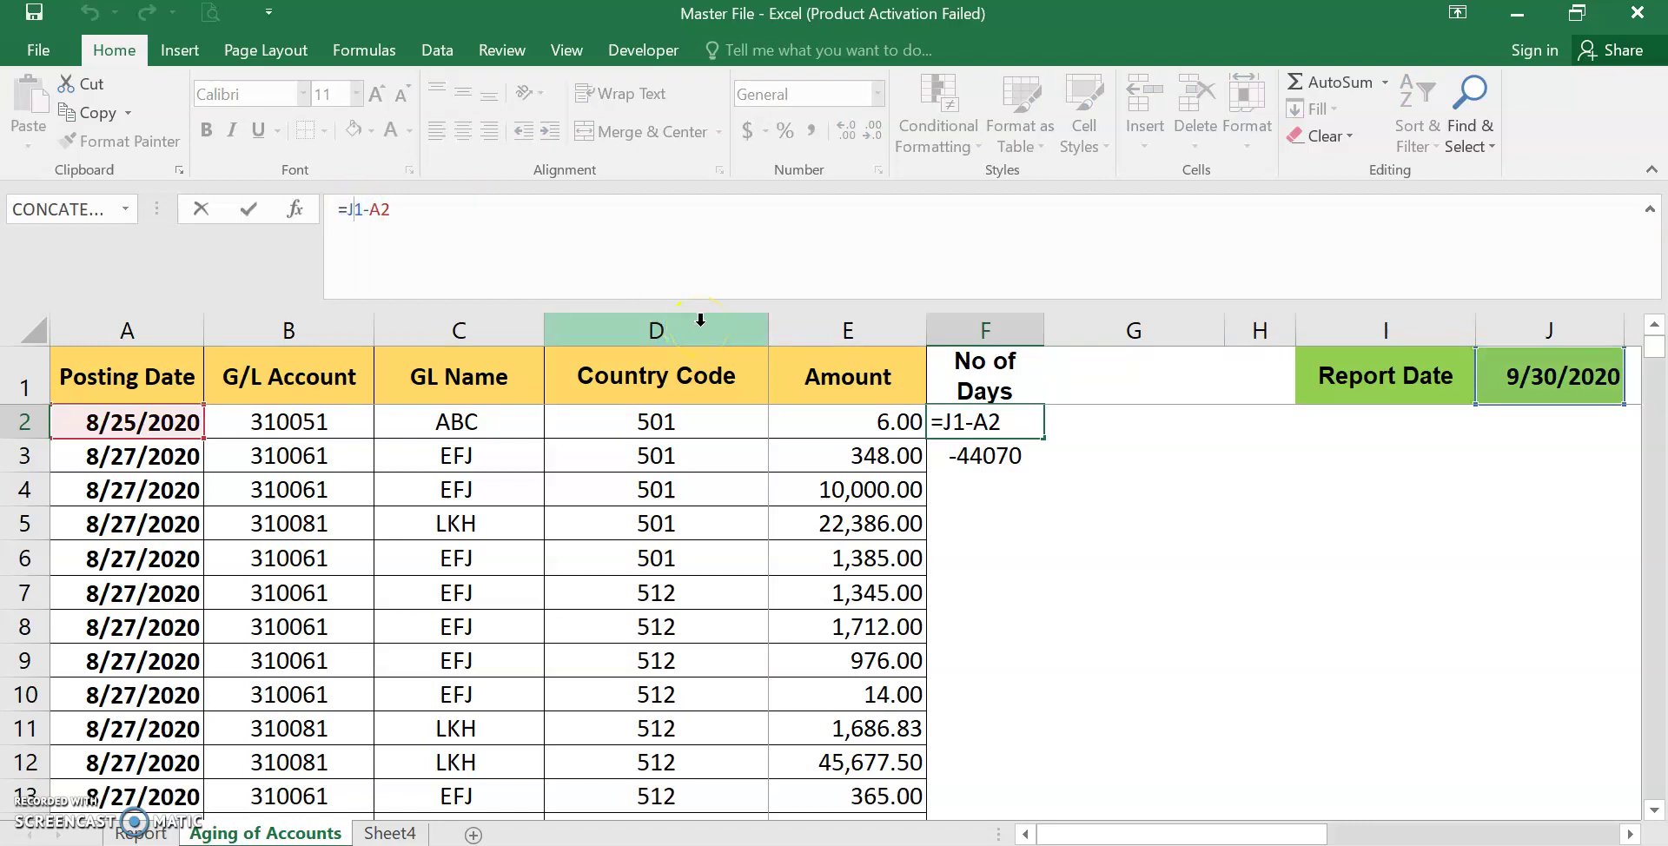
{"action": "key", "text": "F4"}
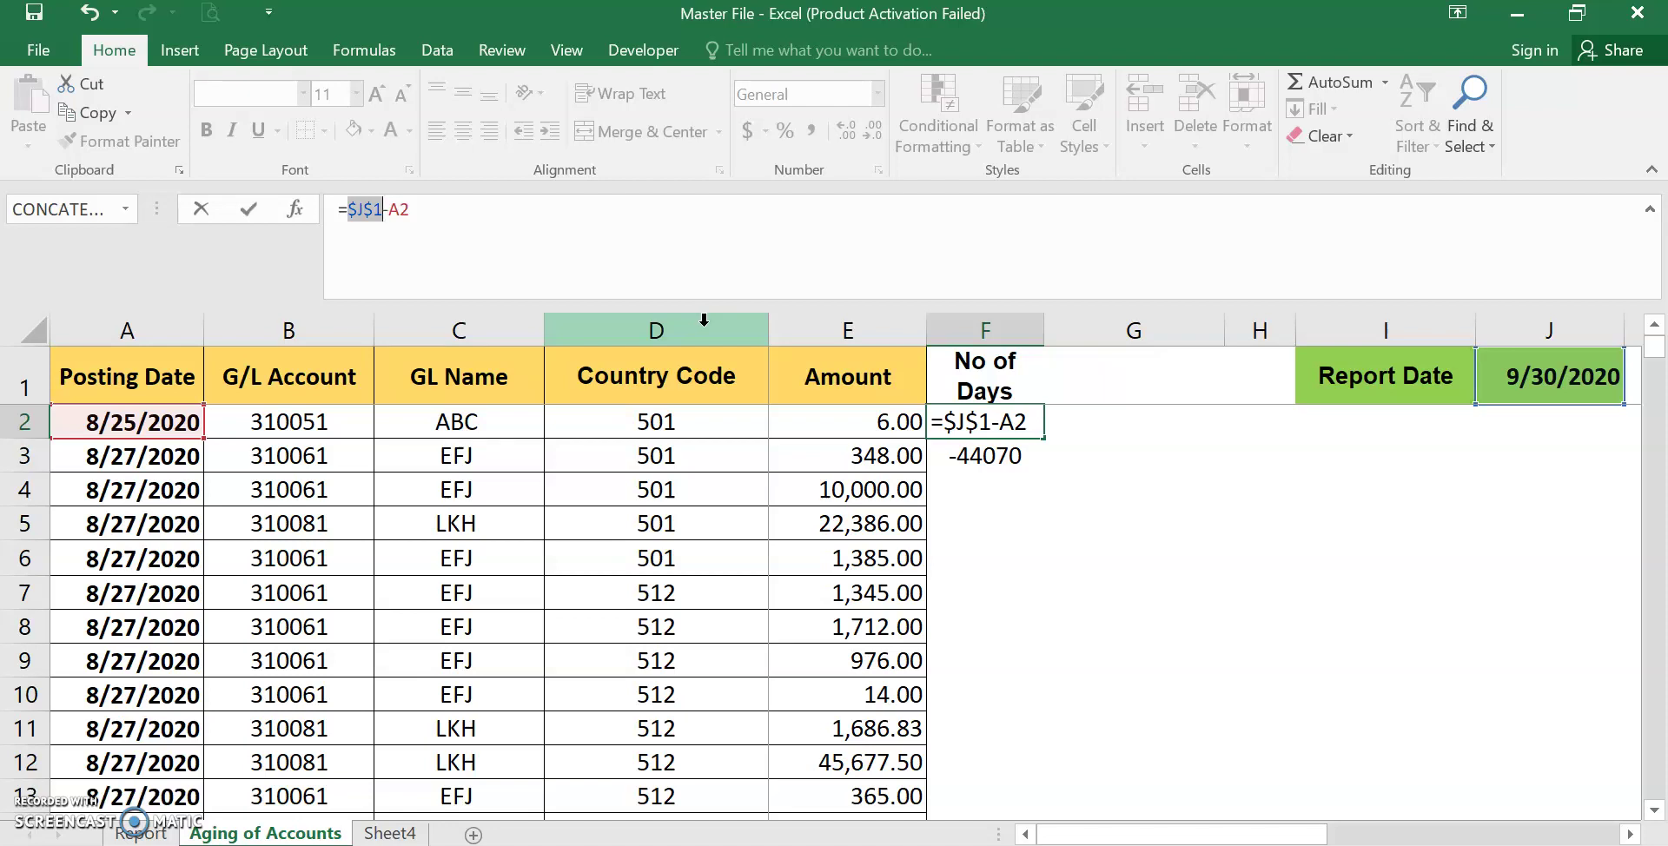
{"action": "key", "text": "Return"}
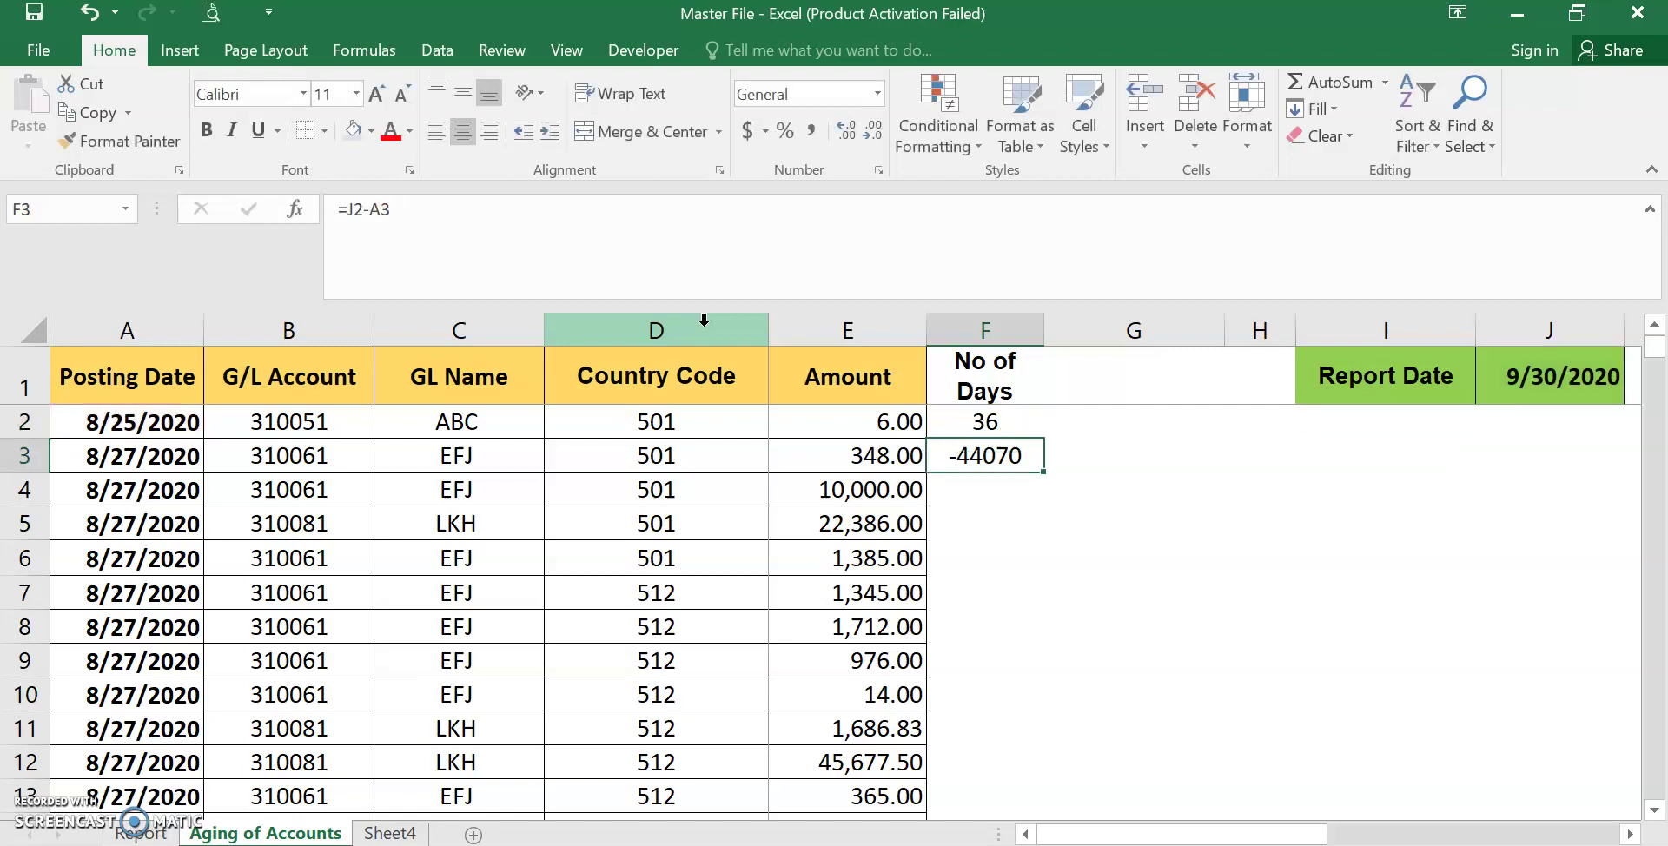
{"action": "key", "text": "Delete"}
{"action": "key", "text": "Up"}
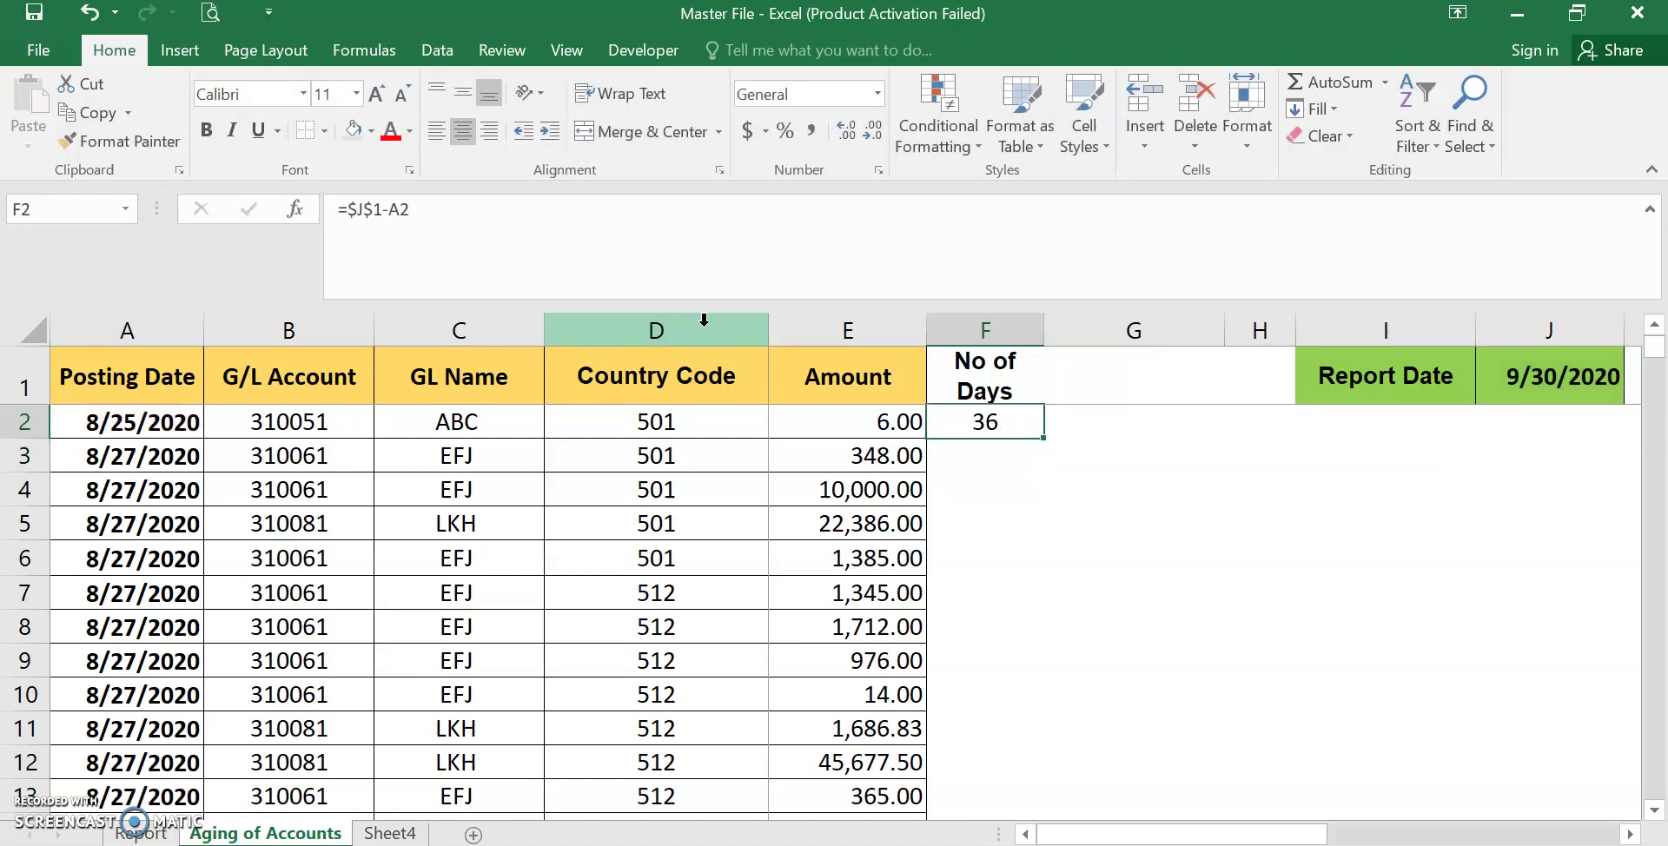
- Fill the days formula down column F and check it reaches the last row
{"action": "double_click", "coordinate": [1044, 439]}
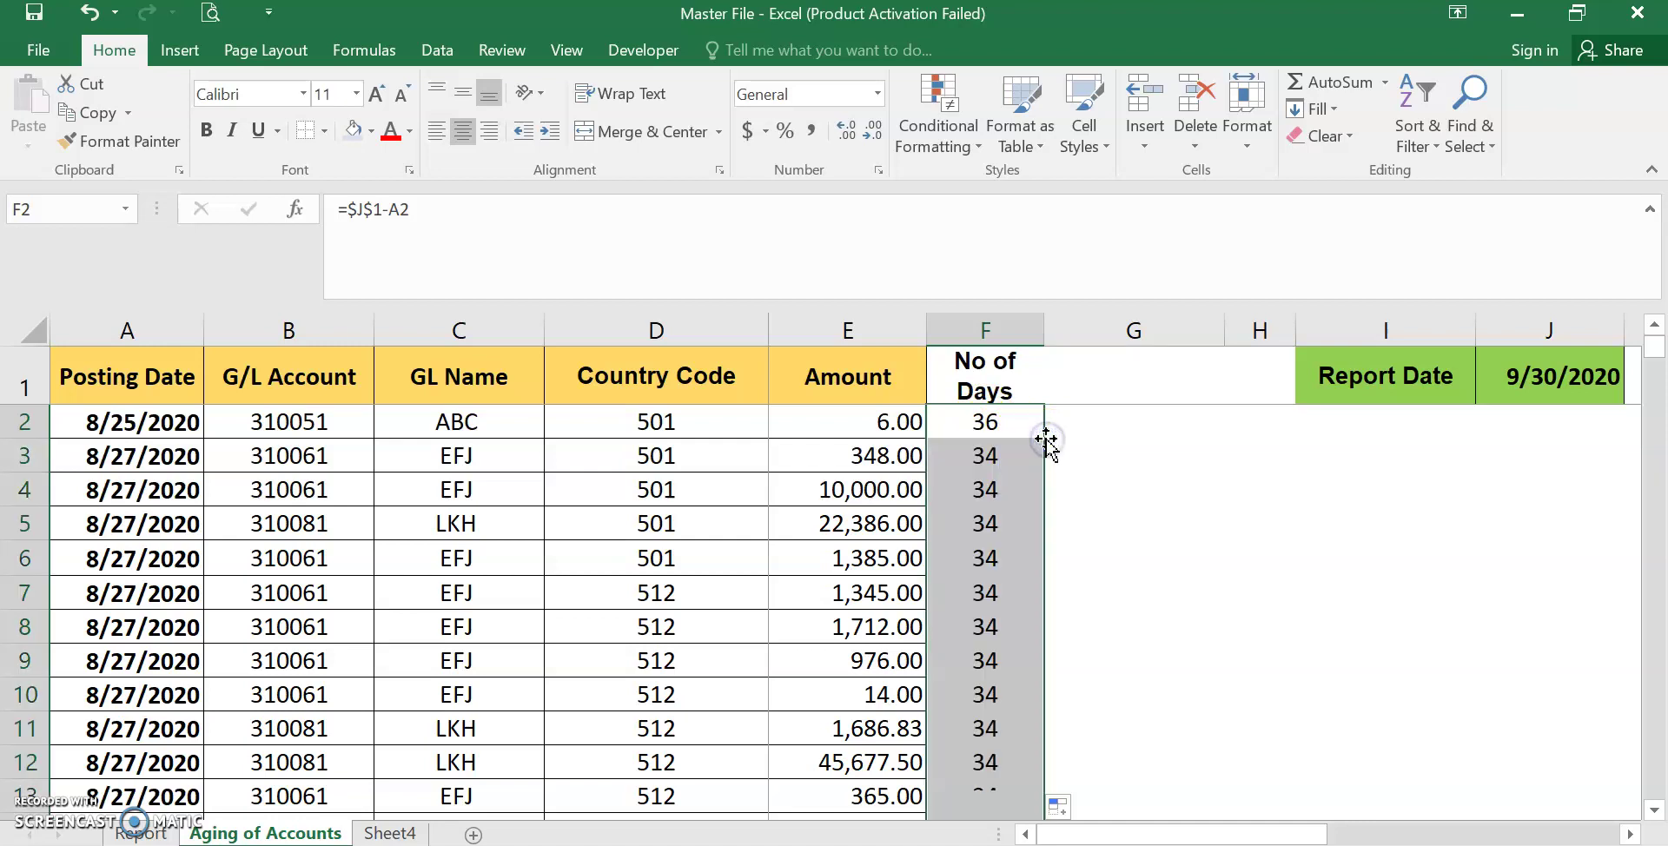
{"action": "left_click", "coordinate": [1017, 477]}
{"action": "scroll", "coordinate": [998, 566], "scroll_direction": "down", "scroll_amount": 18}
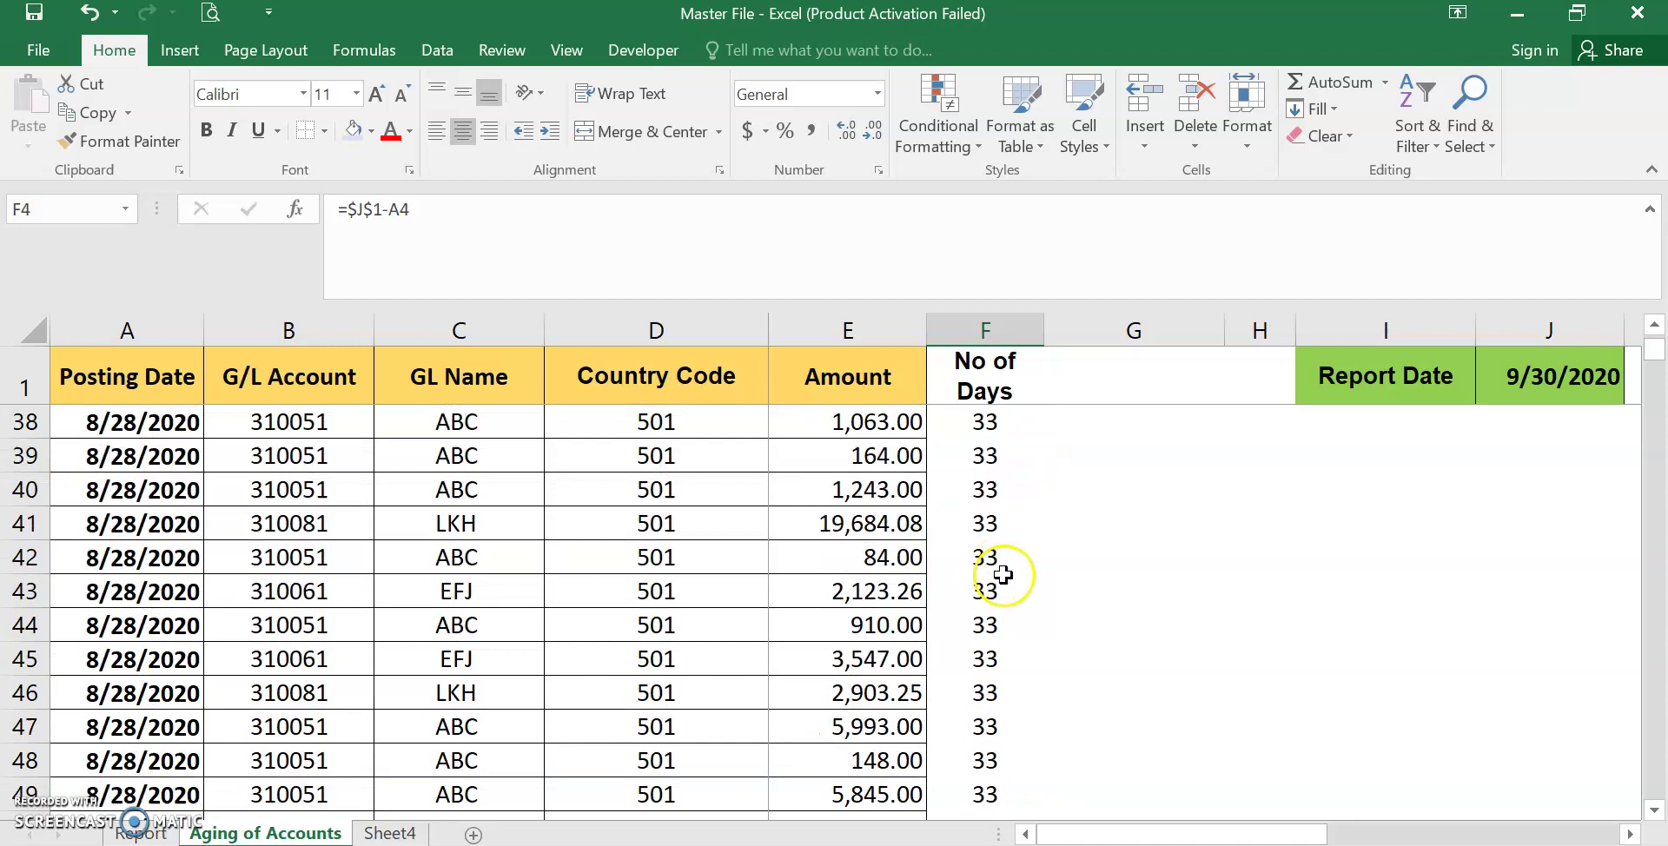
{"action": "left_click", "coordinate": [990, 555]}
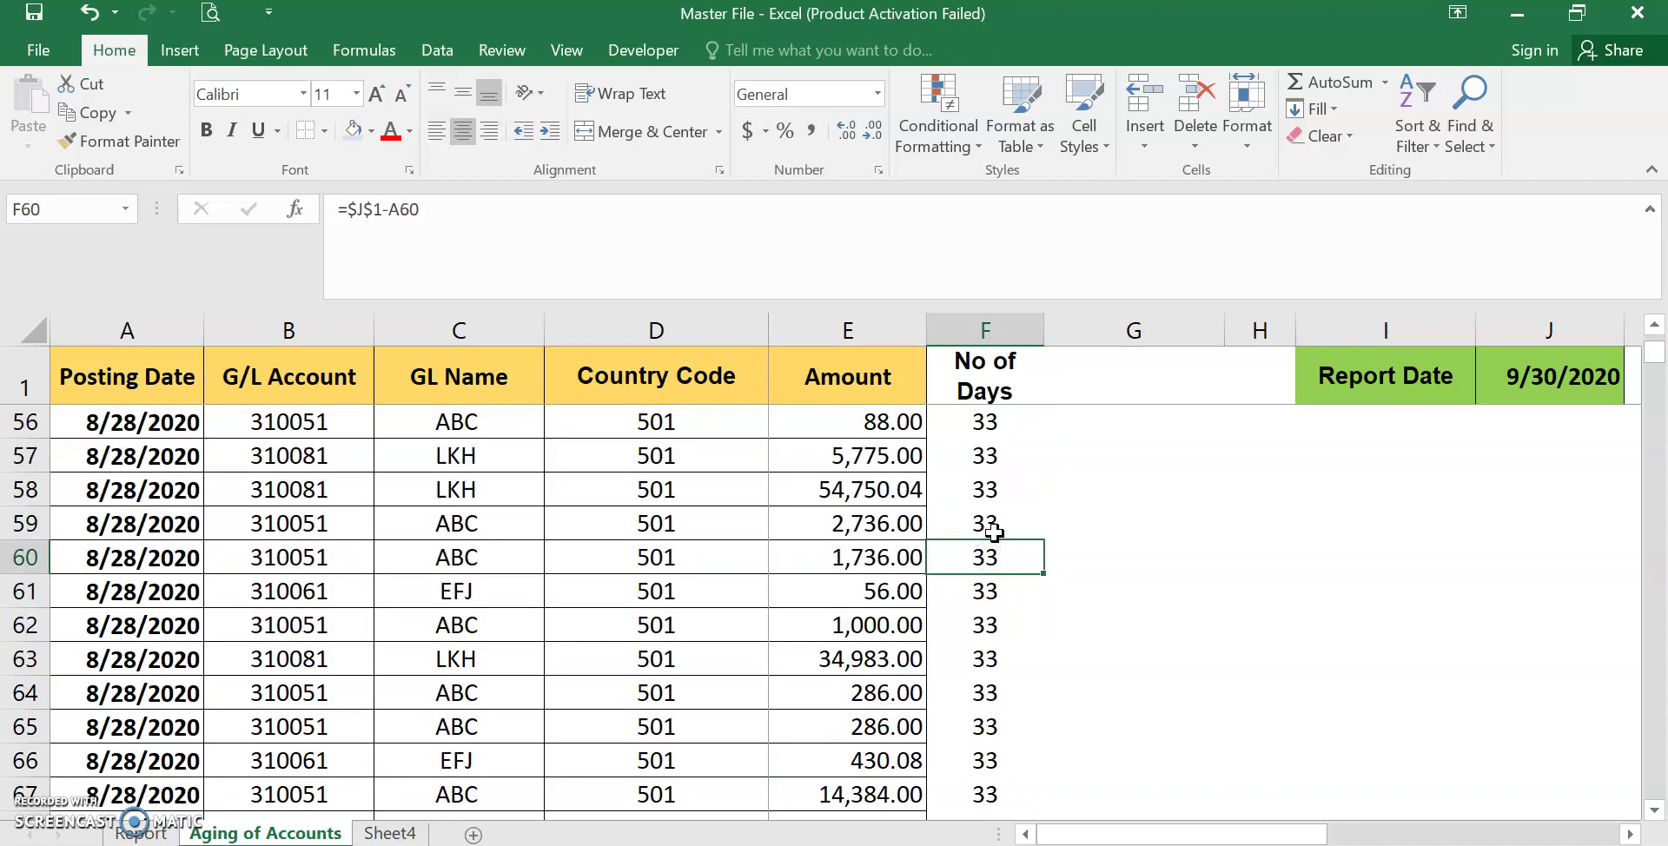
{"action": "key", "text": "ctrl+Down"}
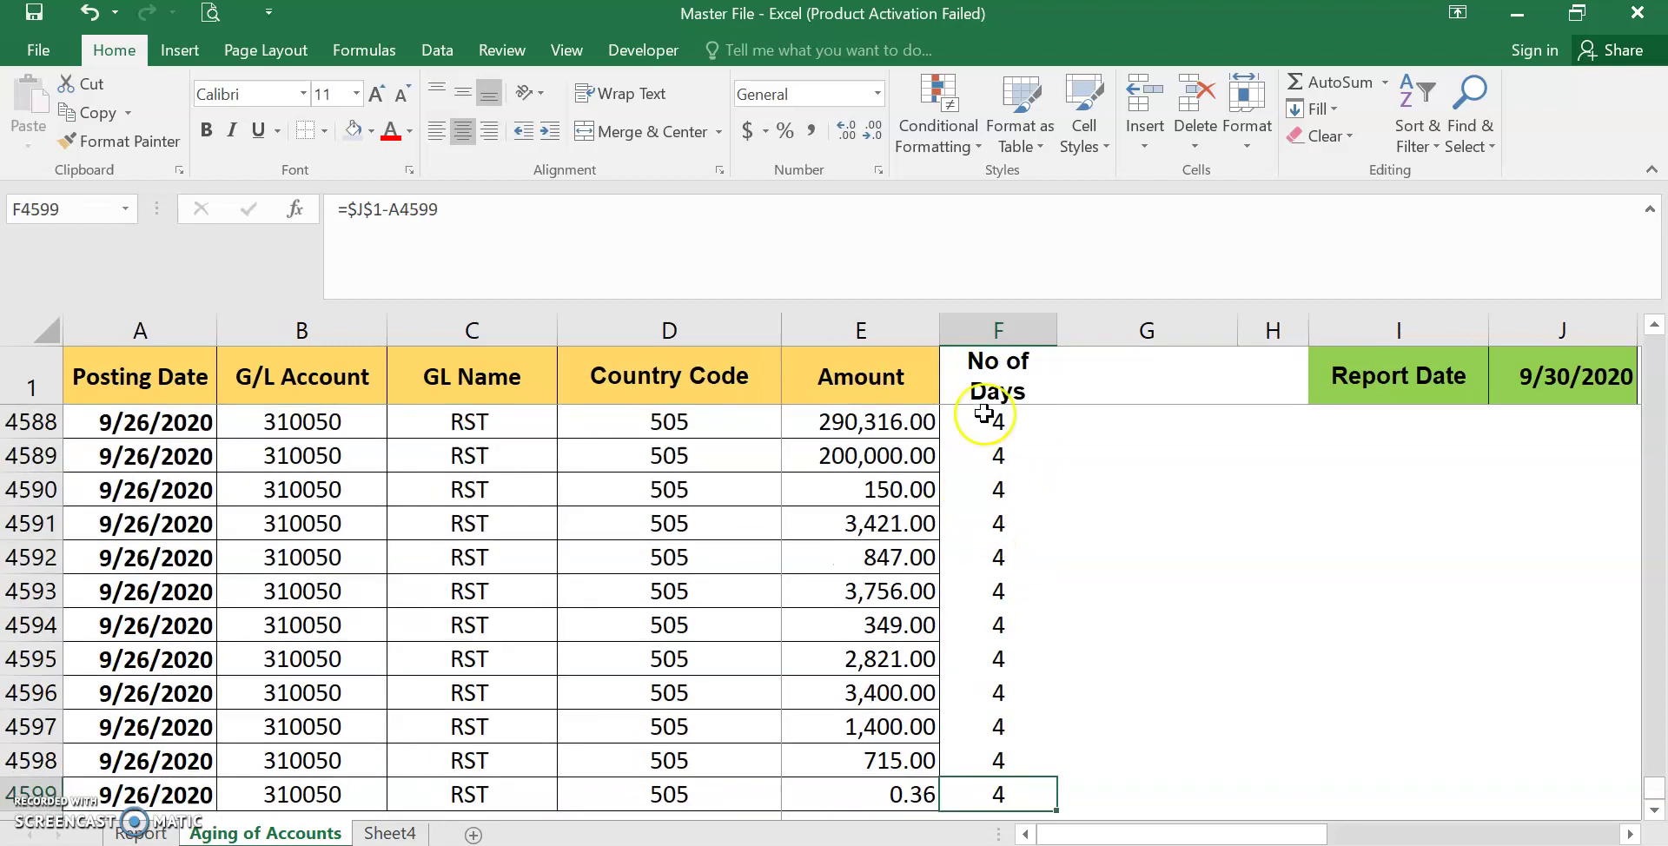
- Select empty column G and bring the aging table in L1:M6 into view
{"action": "left_click", "coordinate": [990, 368]}
{"action": "key", "text": "Down"}
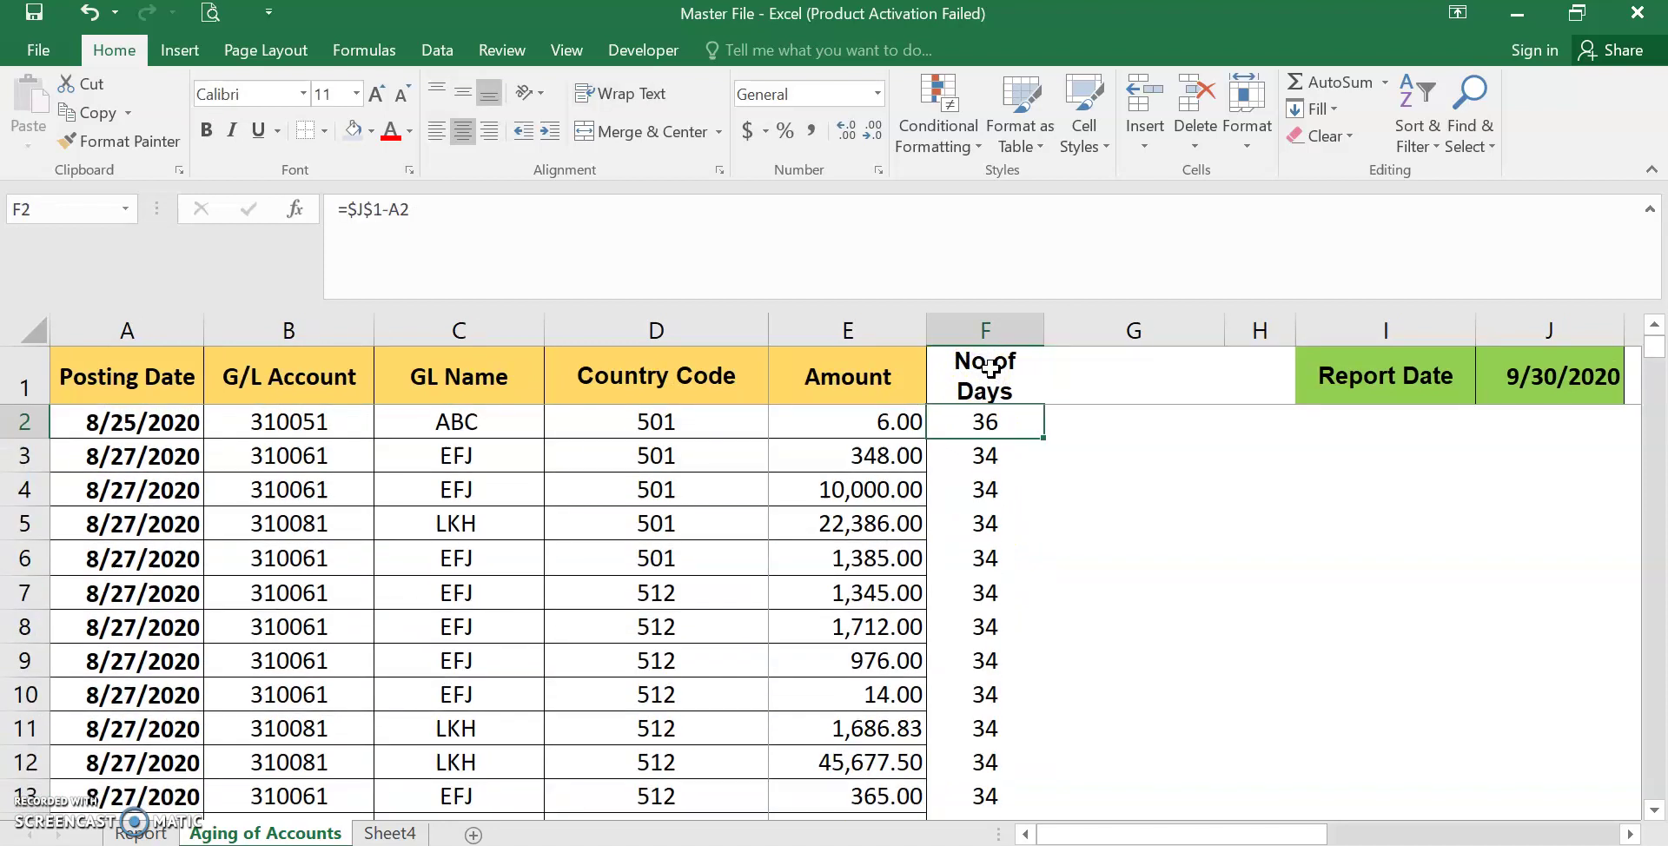
{"action": "left_click", "coordinate": [1070, 398]}
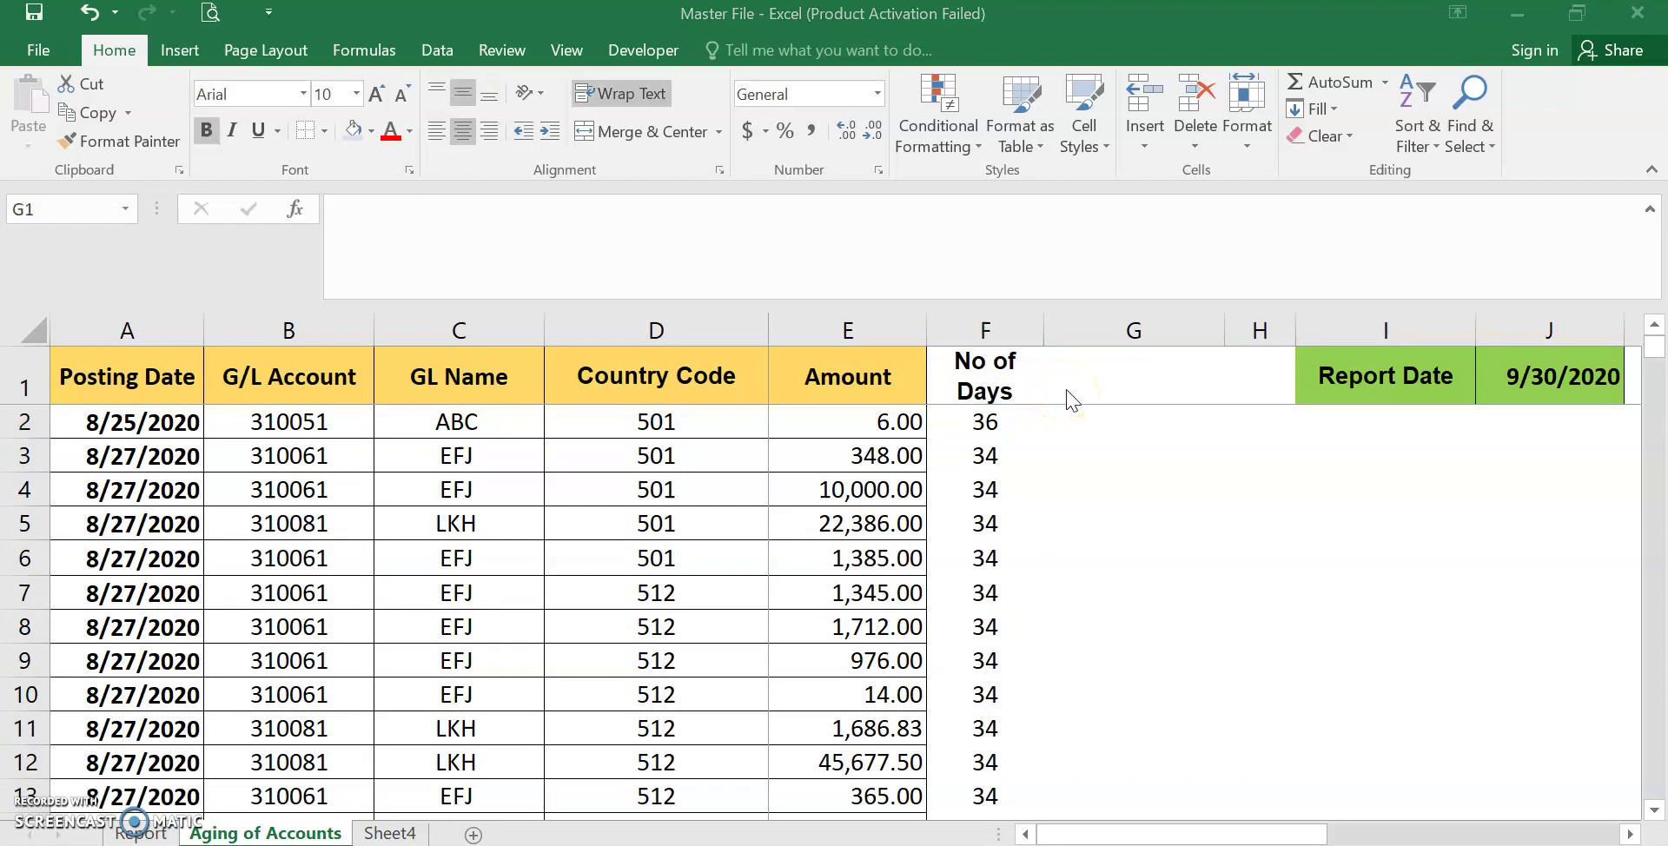
{"action": "left_click", "coordinate": [984, 388]}
{"action": "key", "text": "ctrl+space"}
{"action": "left_click", "coordinate": [1374, 825]}
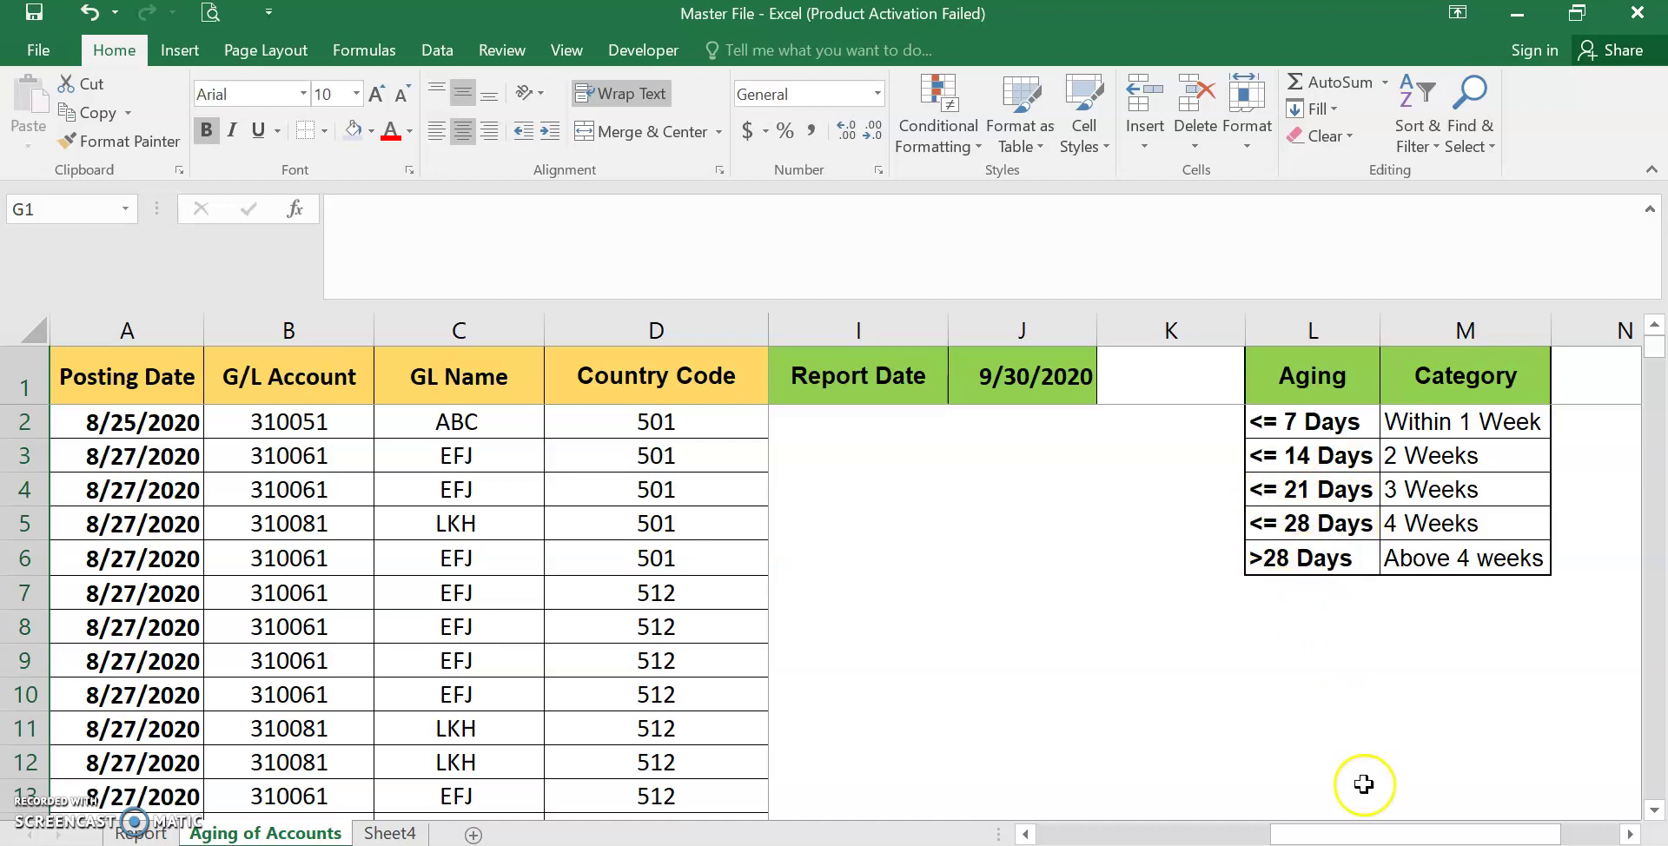
- Put the heading 'Aging' in G1 and begin an =if( formula in G2
{"action": "left_click_drag", "start_coordinate": [1363, 834], "coordinate": [1124, 832]}
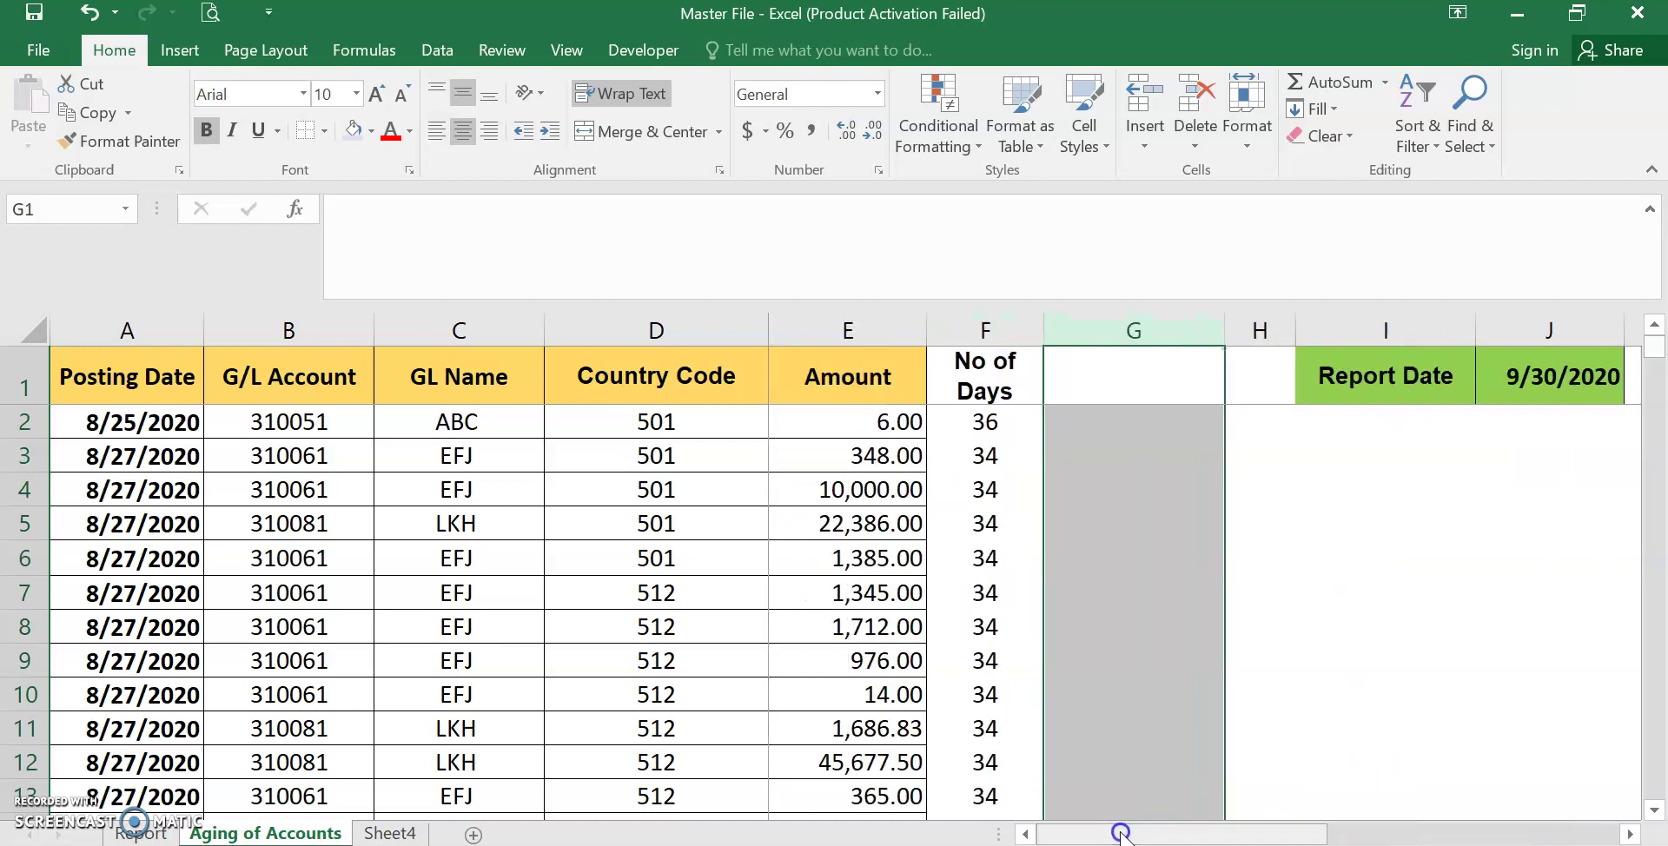
{"action": "left_click", "coordinate": [1146, 382]}
{"action": "type", "text": "Aging"}
{"action": "key", "text": "Return"}
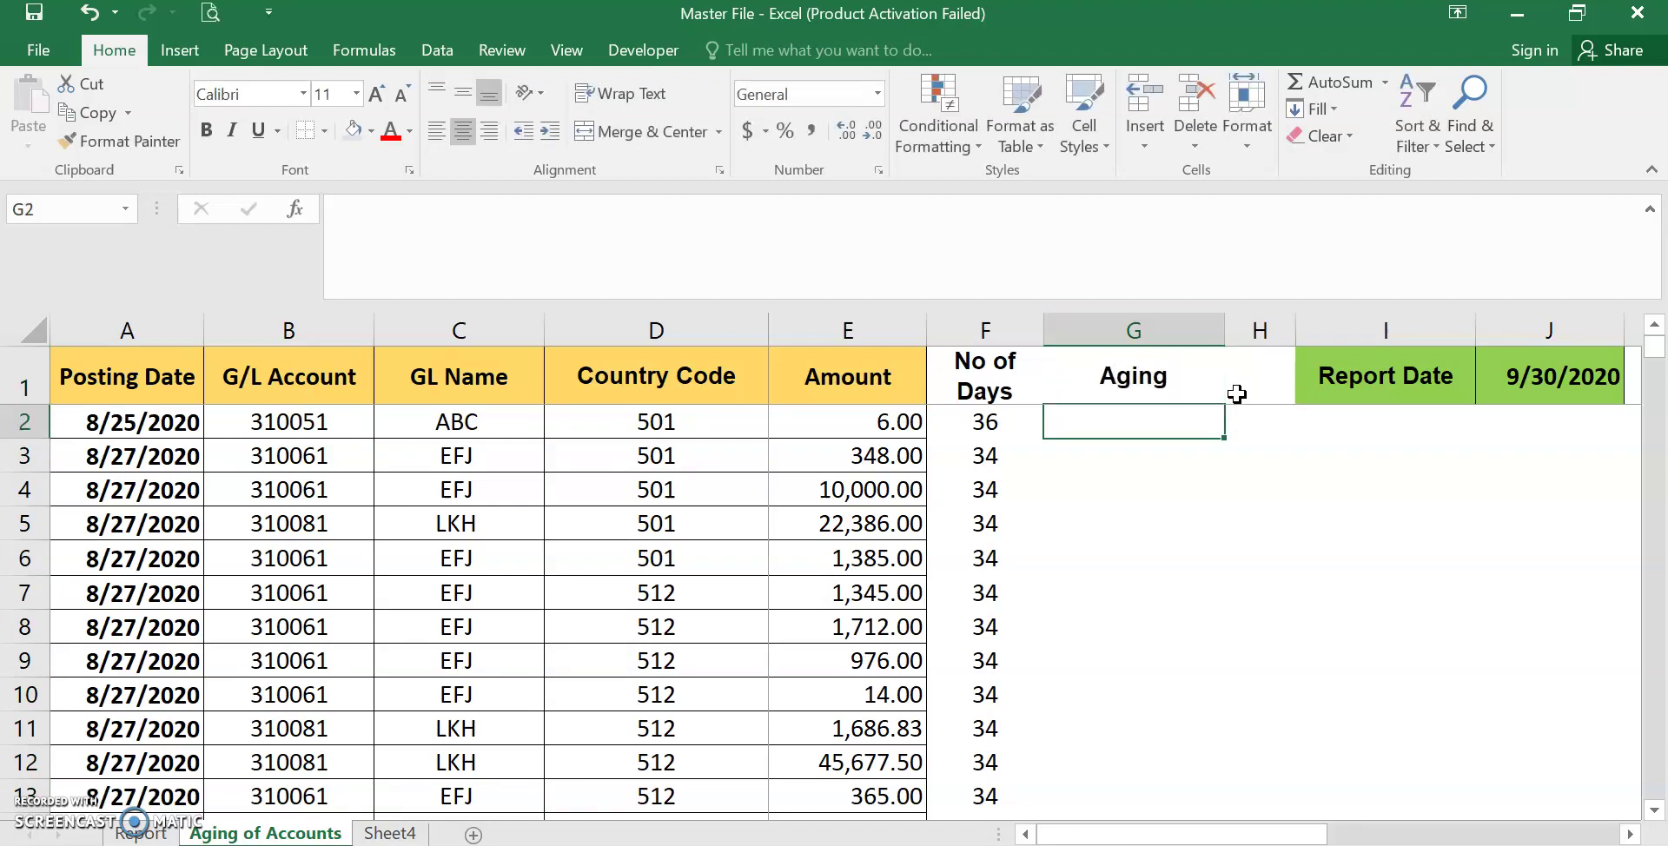
{"action": "type", "text": "="}
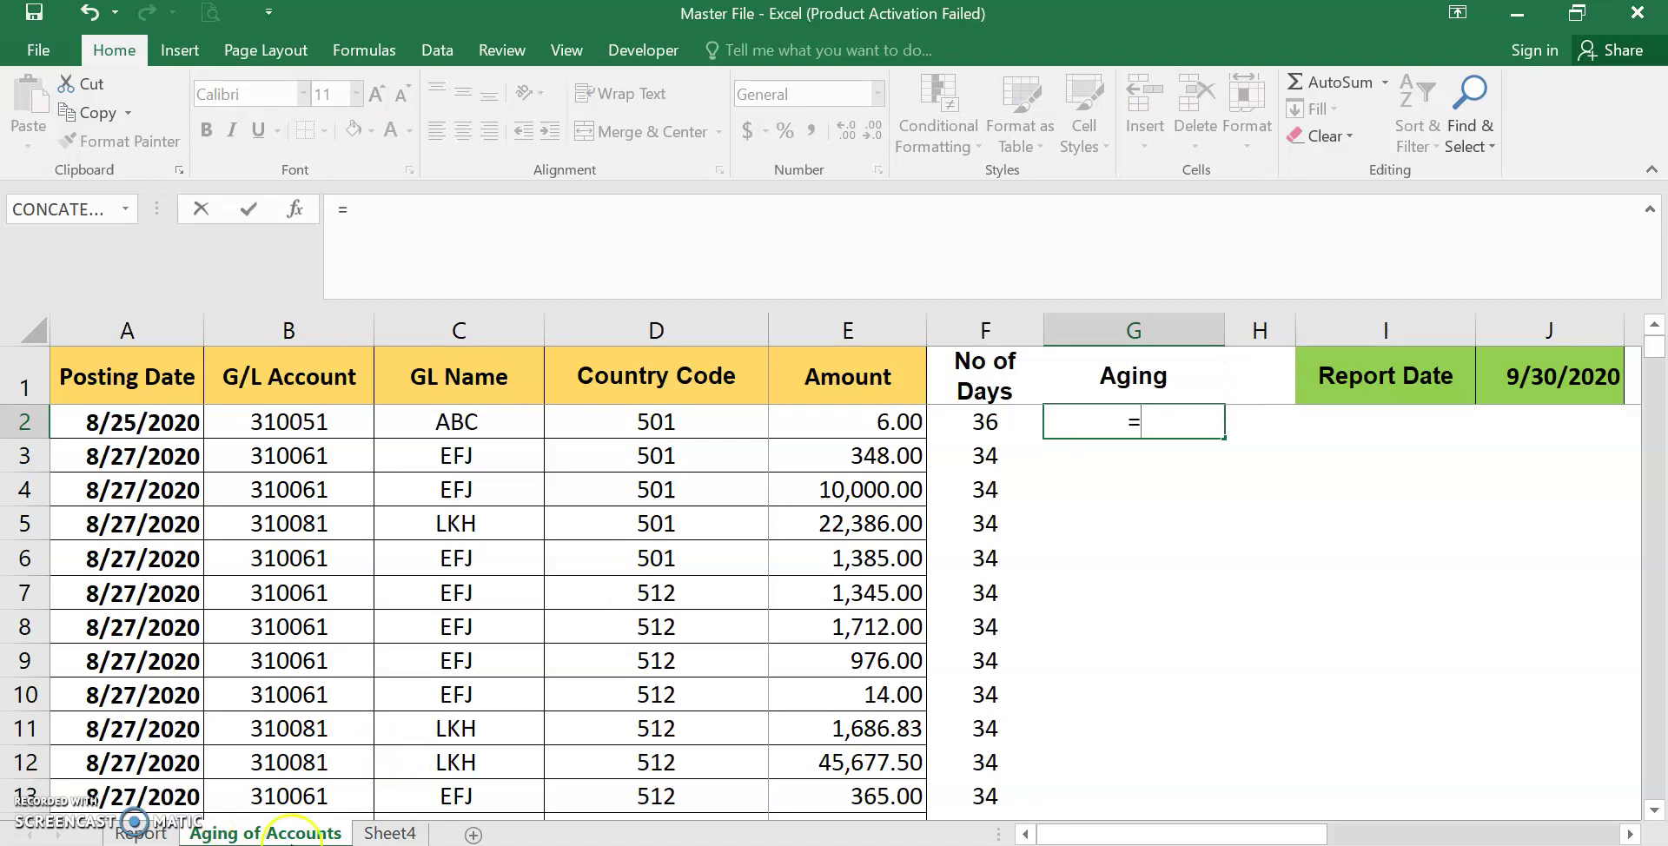
{"action": "type", "text": "if"}
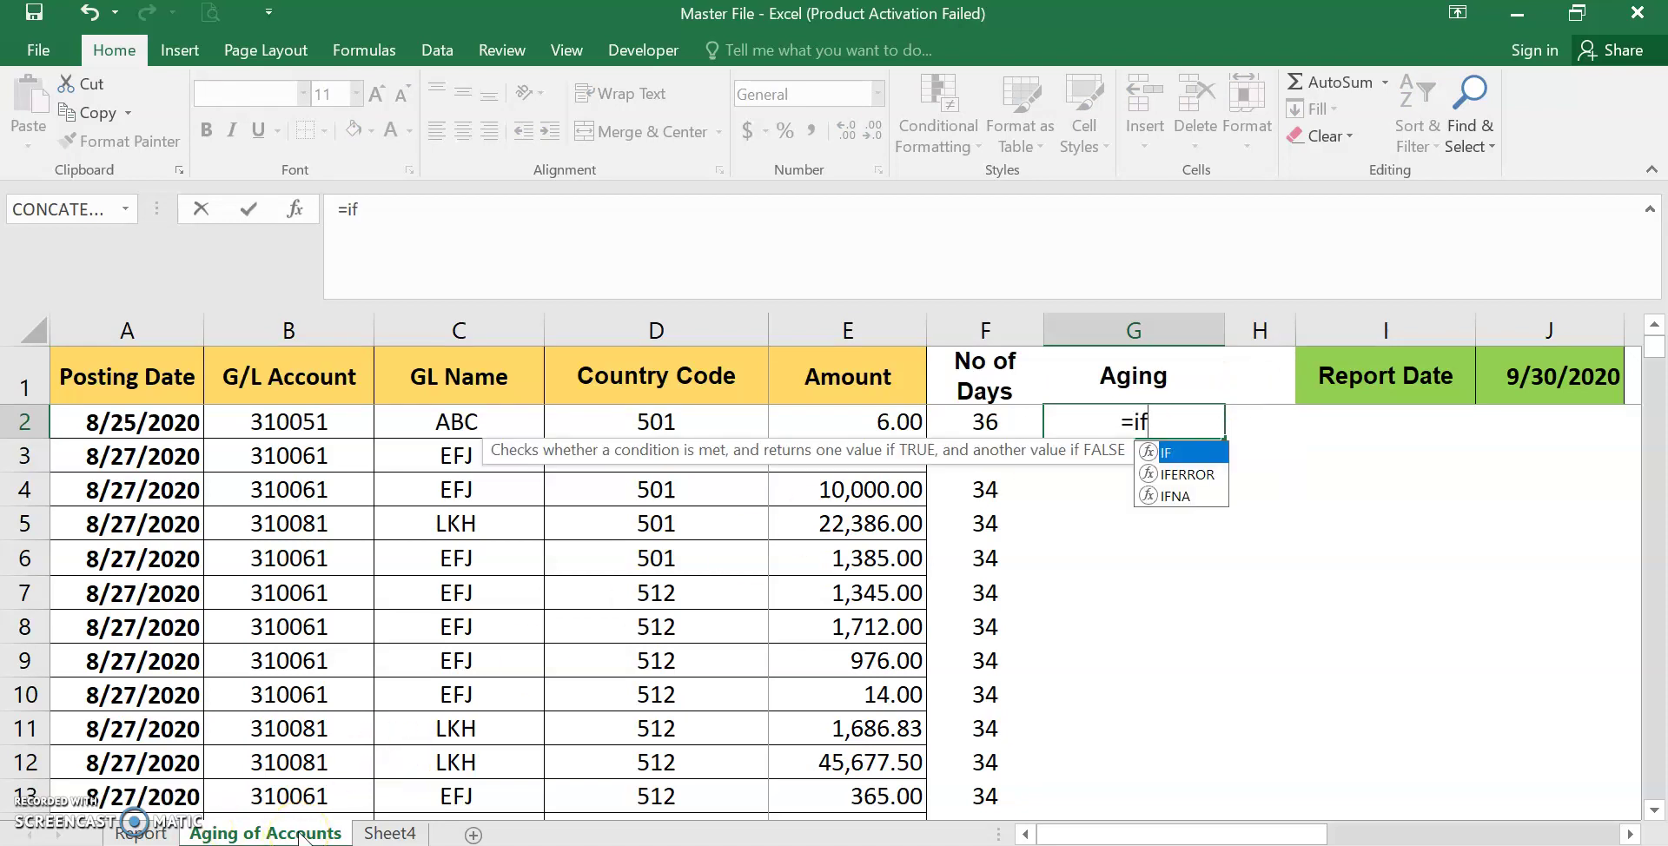
{"action": "type", "text": "("}
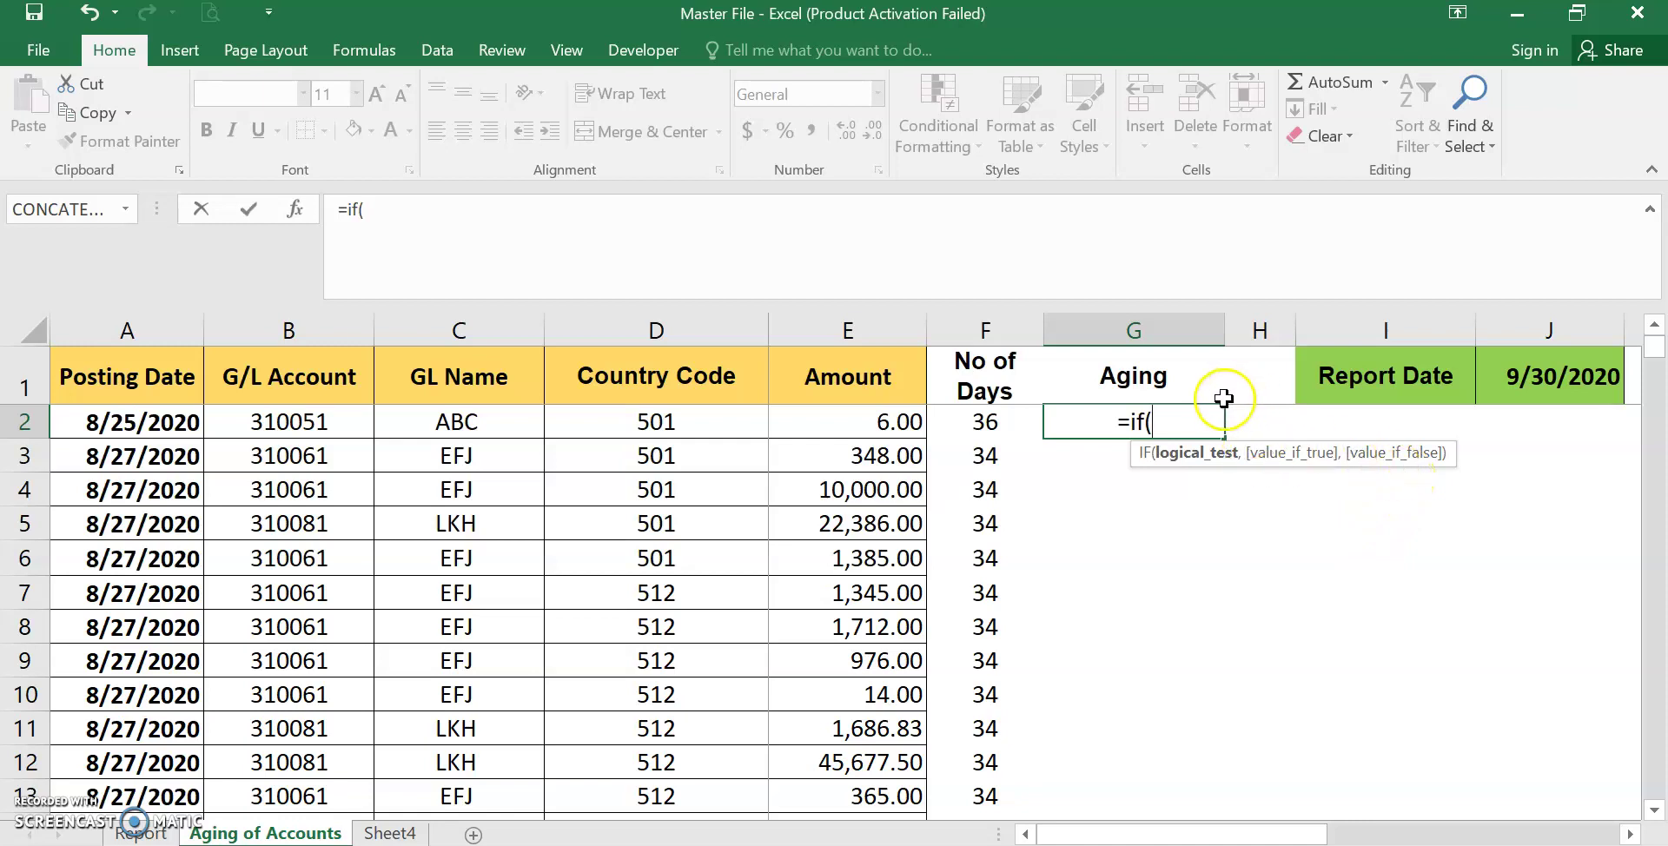
- Nest IFs on F2: within 1 week ≤7, 2 weeks ≤14, 3 weeks ≤21, 4 weeks ≤28, Above 4 weeks
{"action": "left_click", "coordinate": [986, 423]}
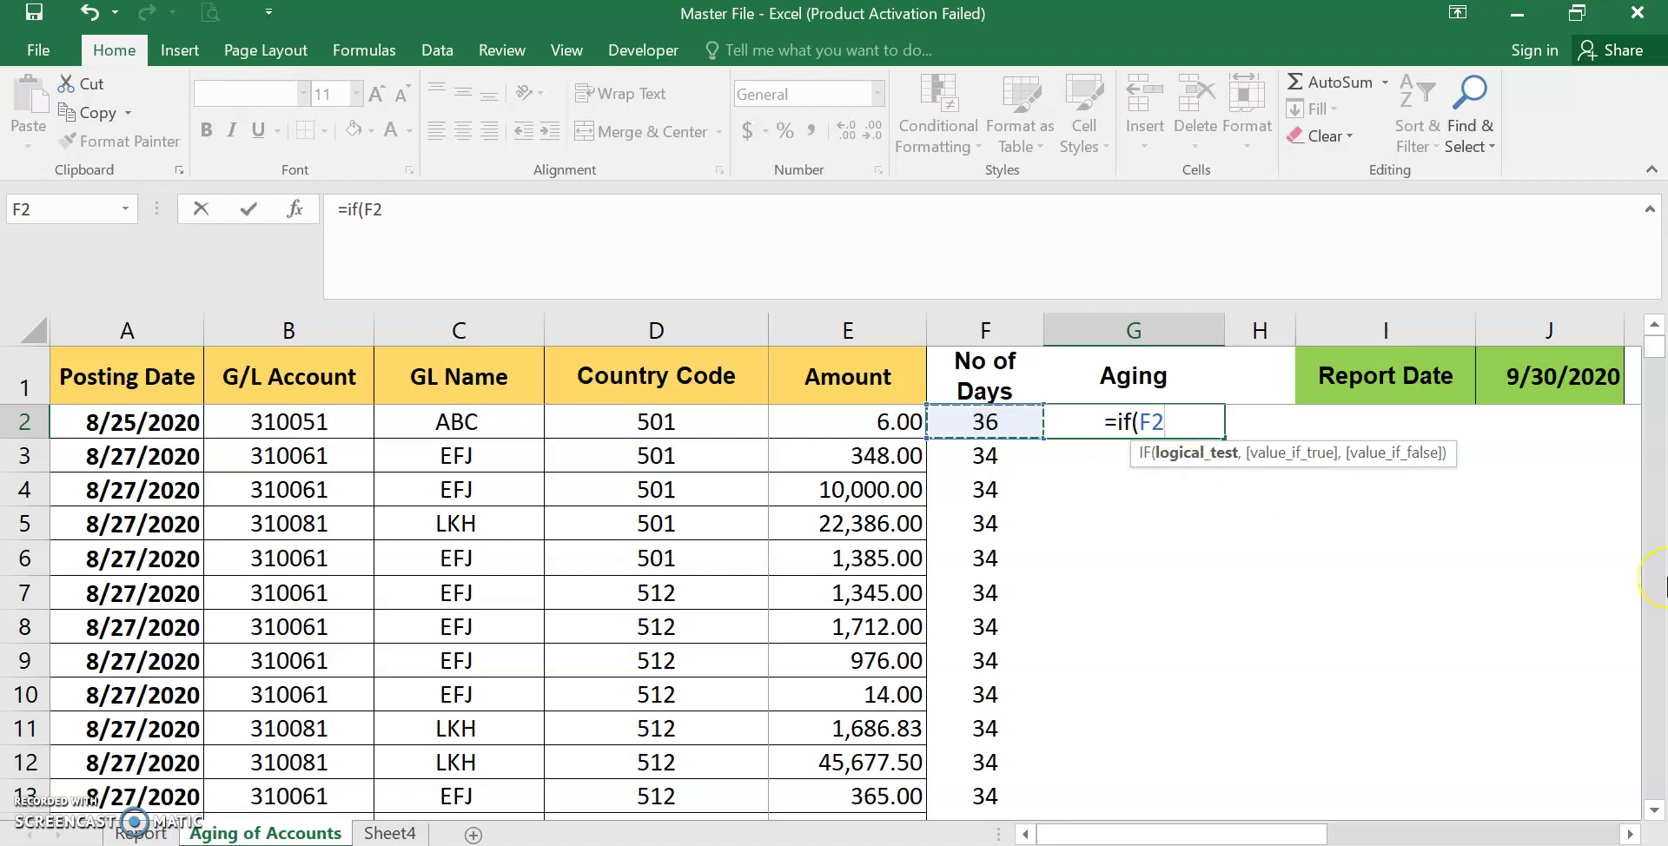
{"action": "type", "text": "<="}
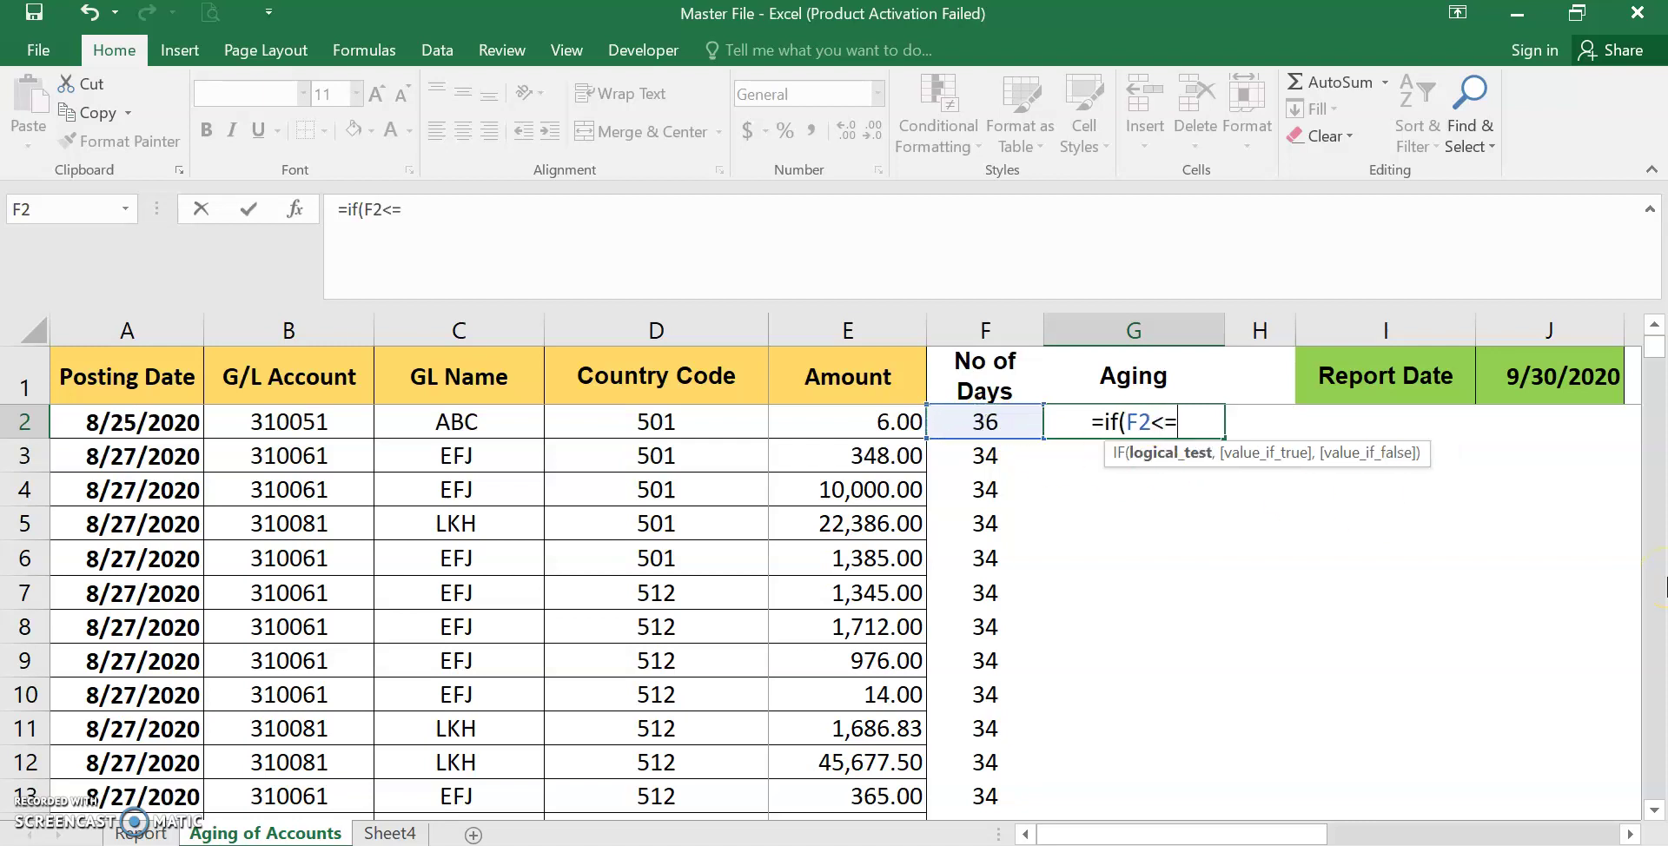
{"action": "type", "text": "7"}
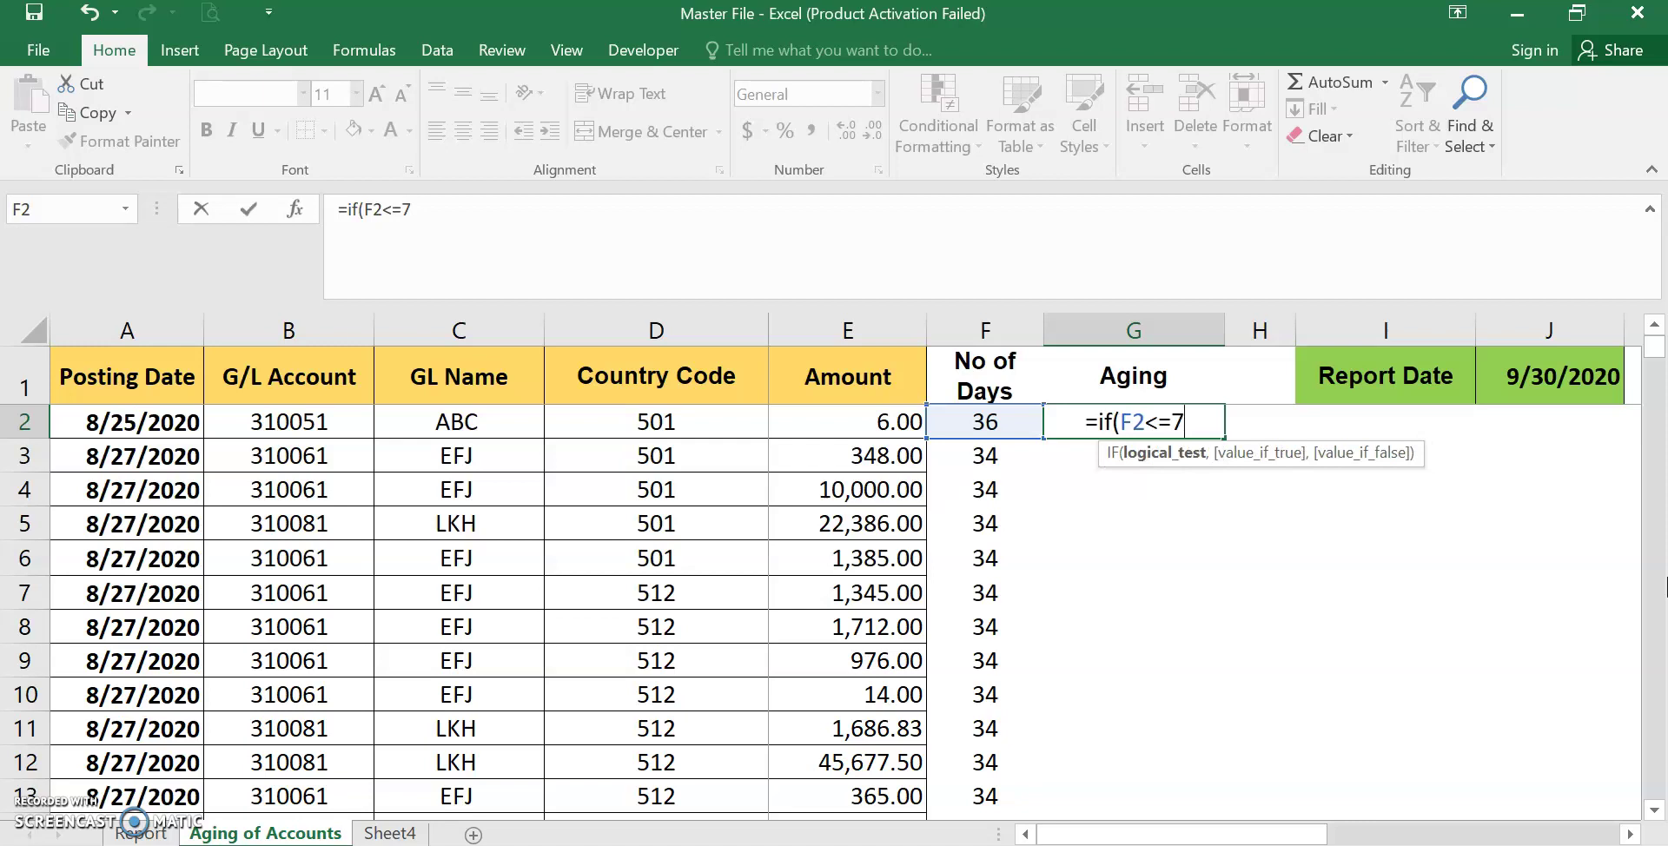
{"action": "type", "text": ","}
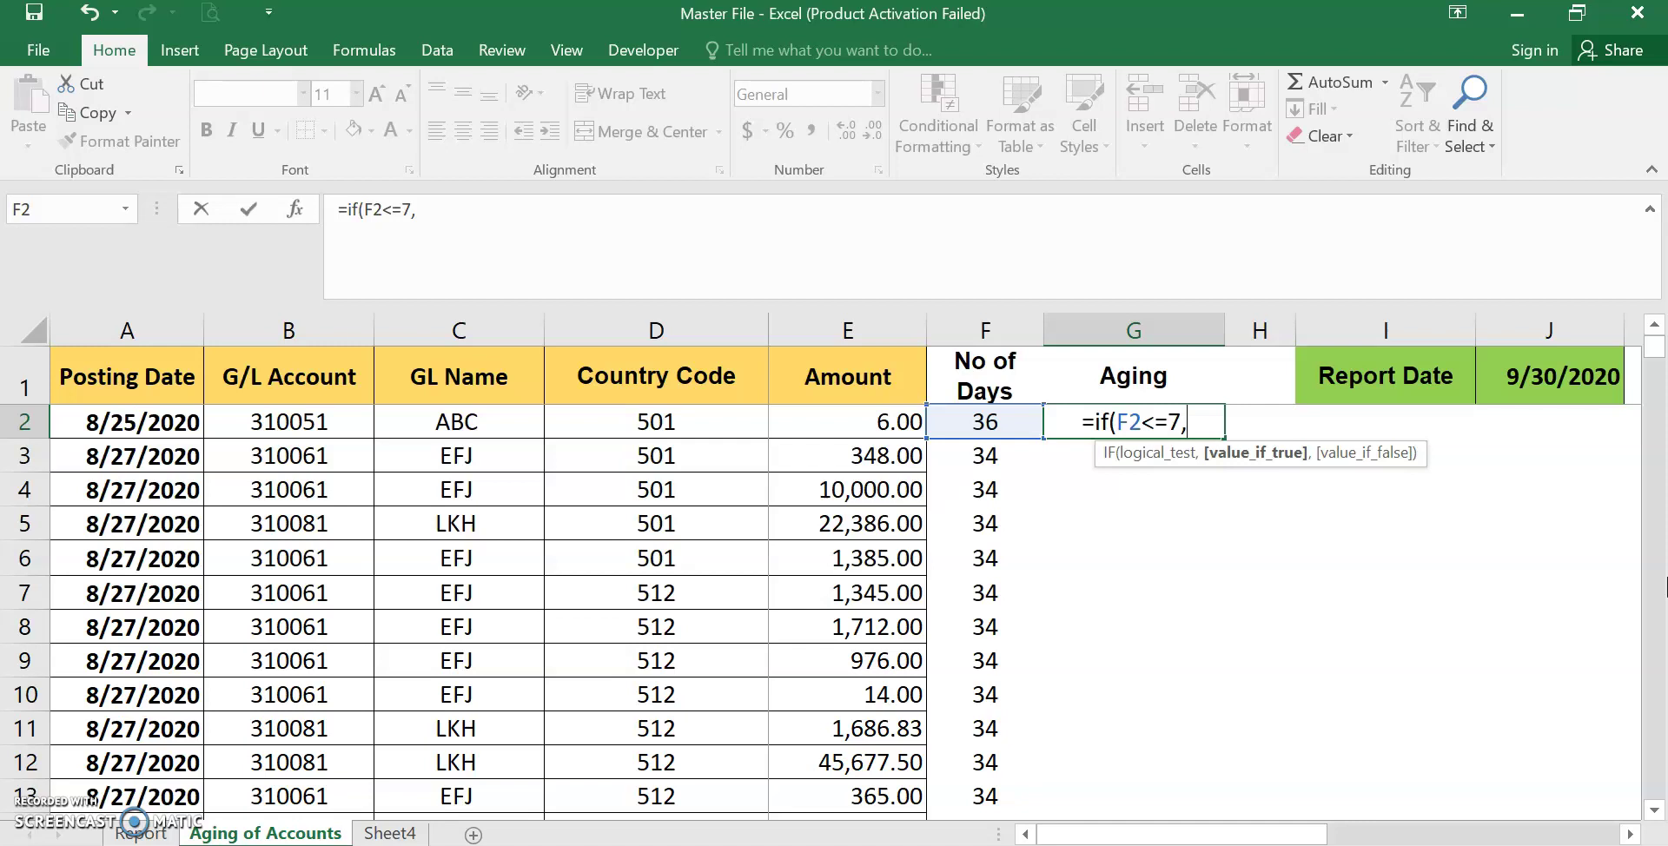
{"action": "type", "text": "\"within 1 week"}
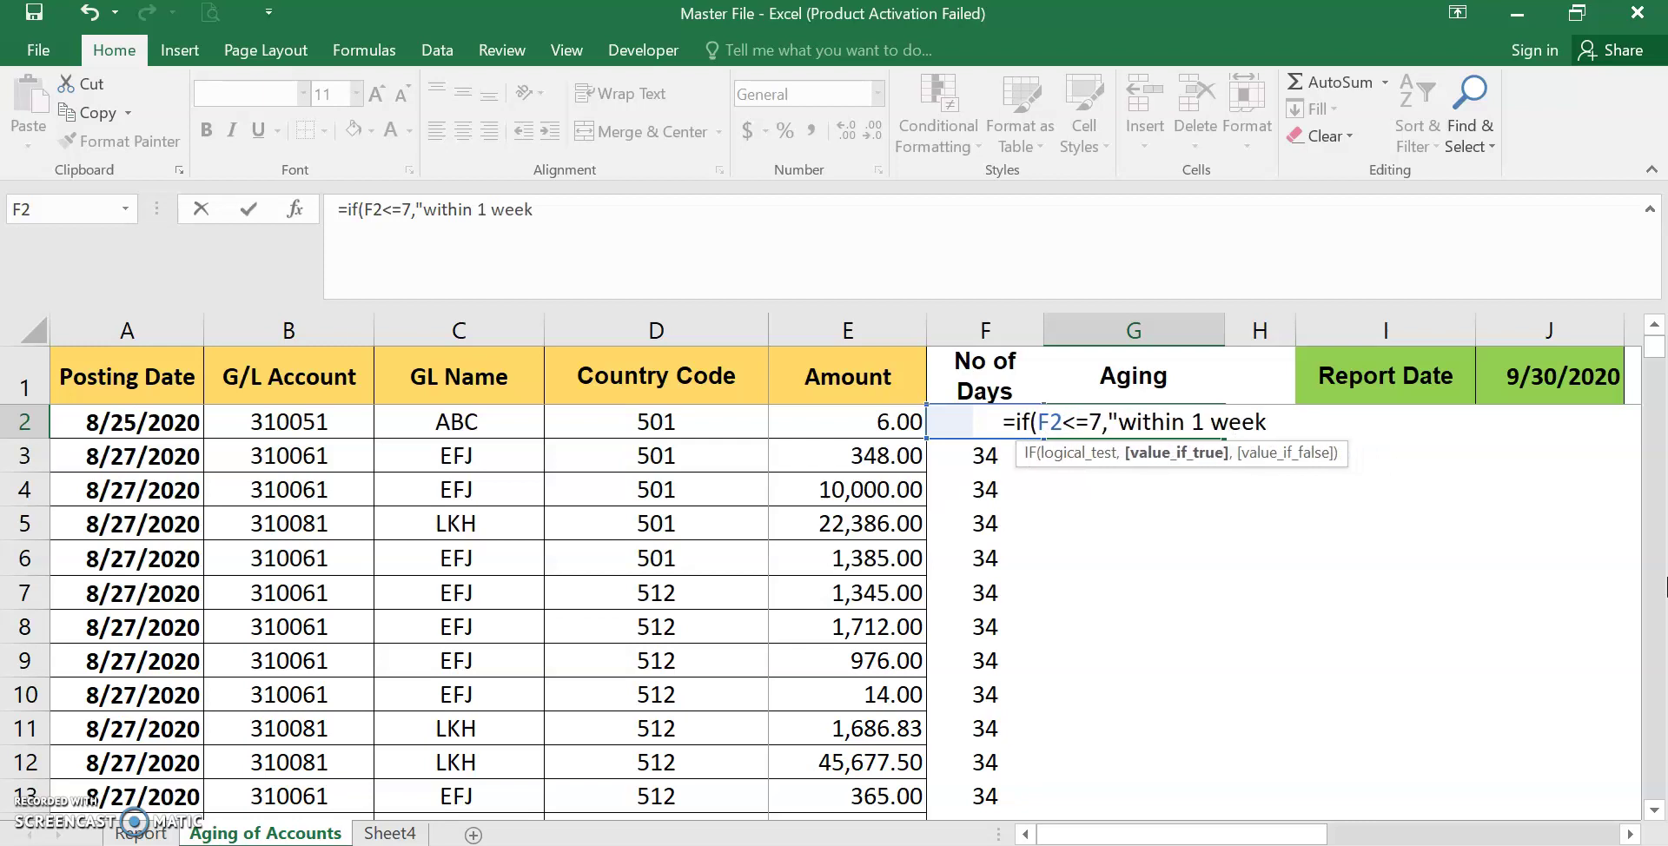
{"action": "type", "text": "\""}
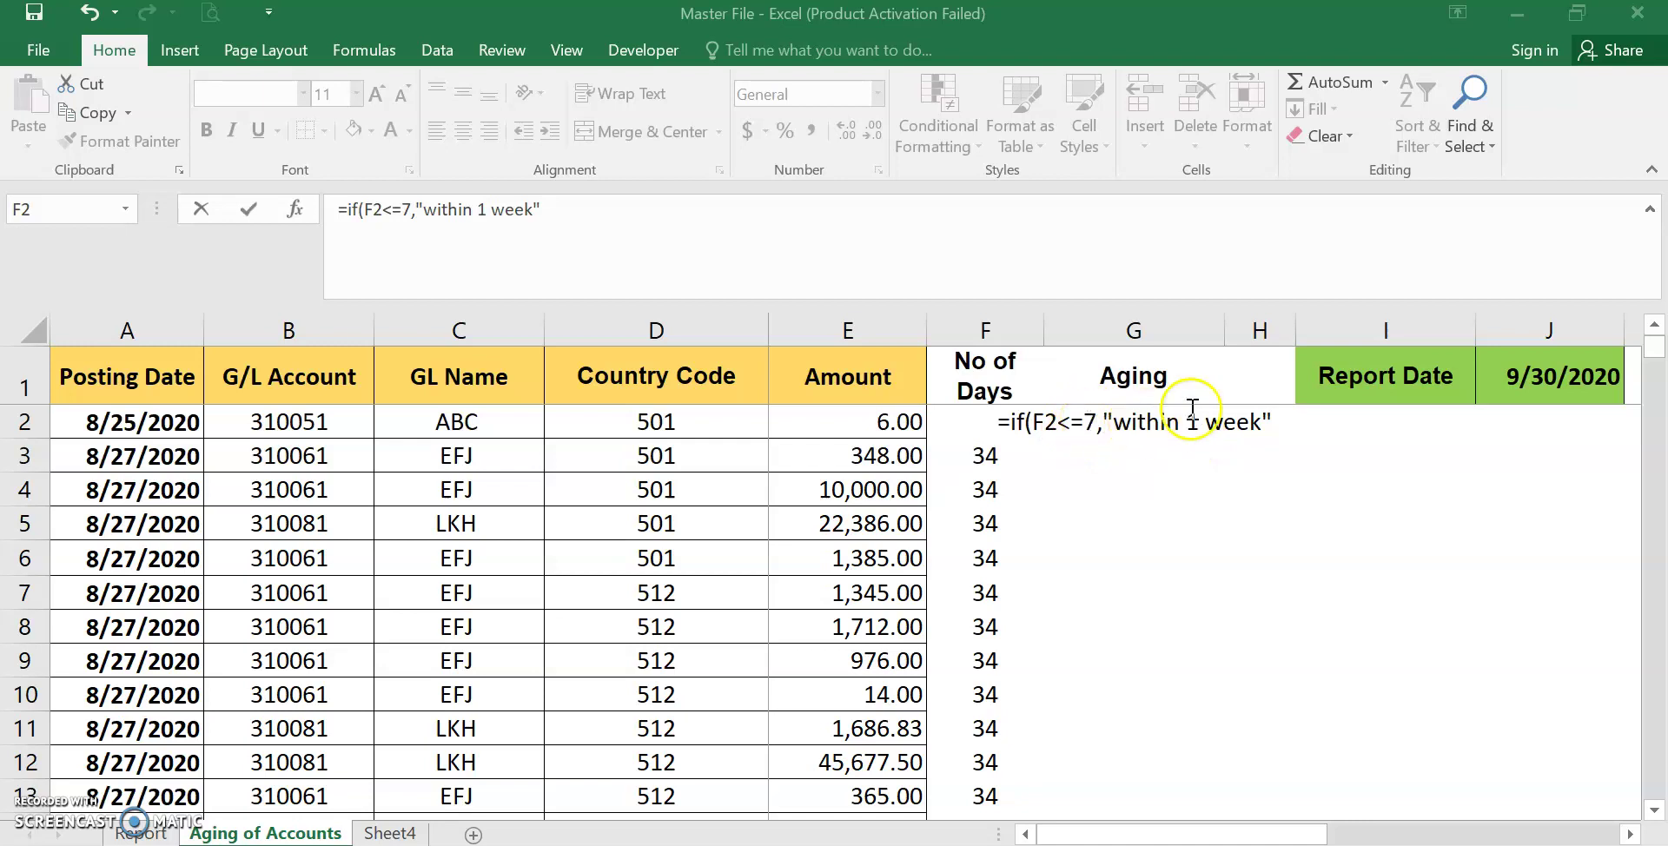
{"action": "left_click", "coordinate": [1273, 420]}
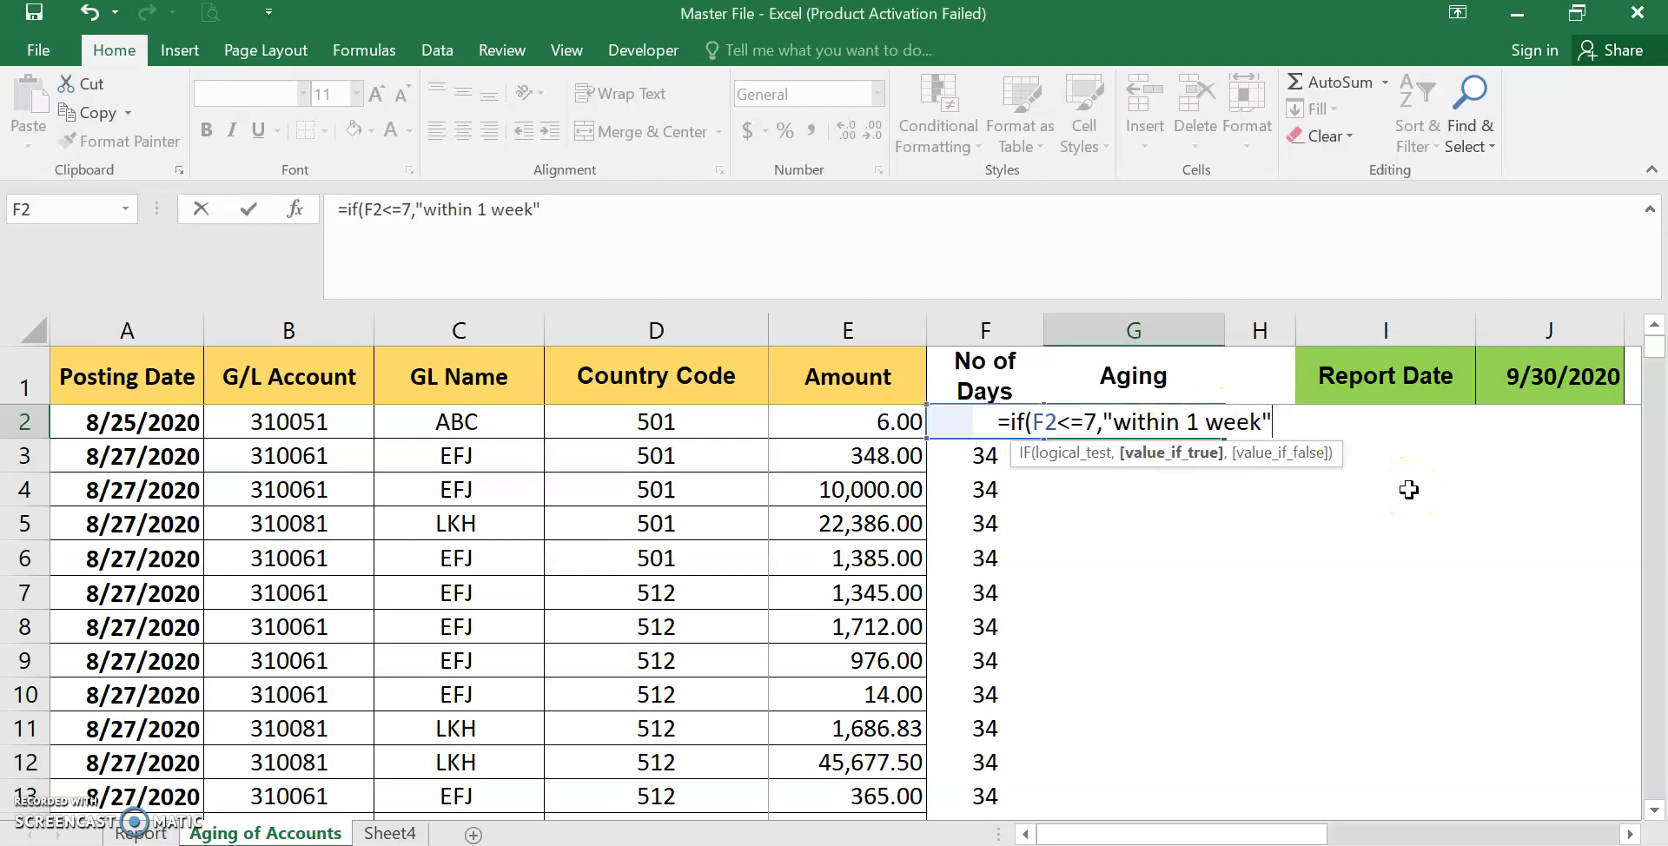
{"action": "type", "text": ","}
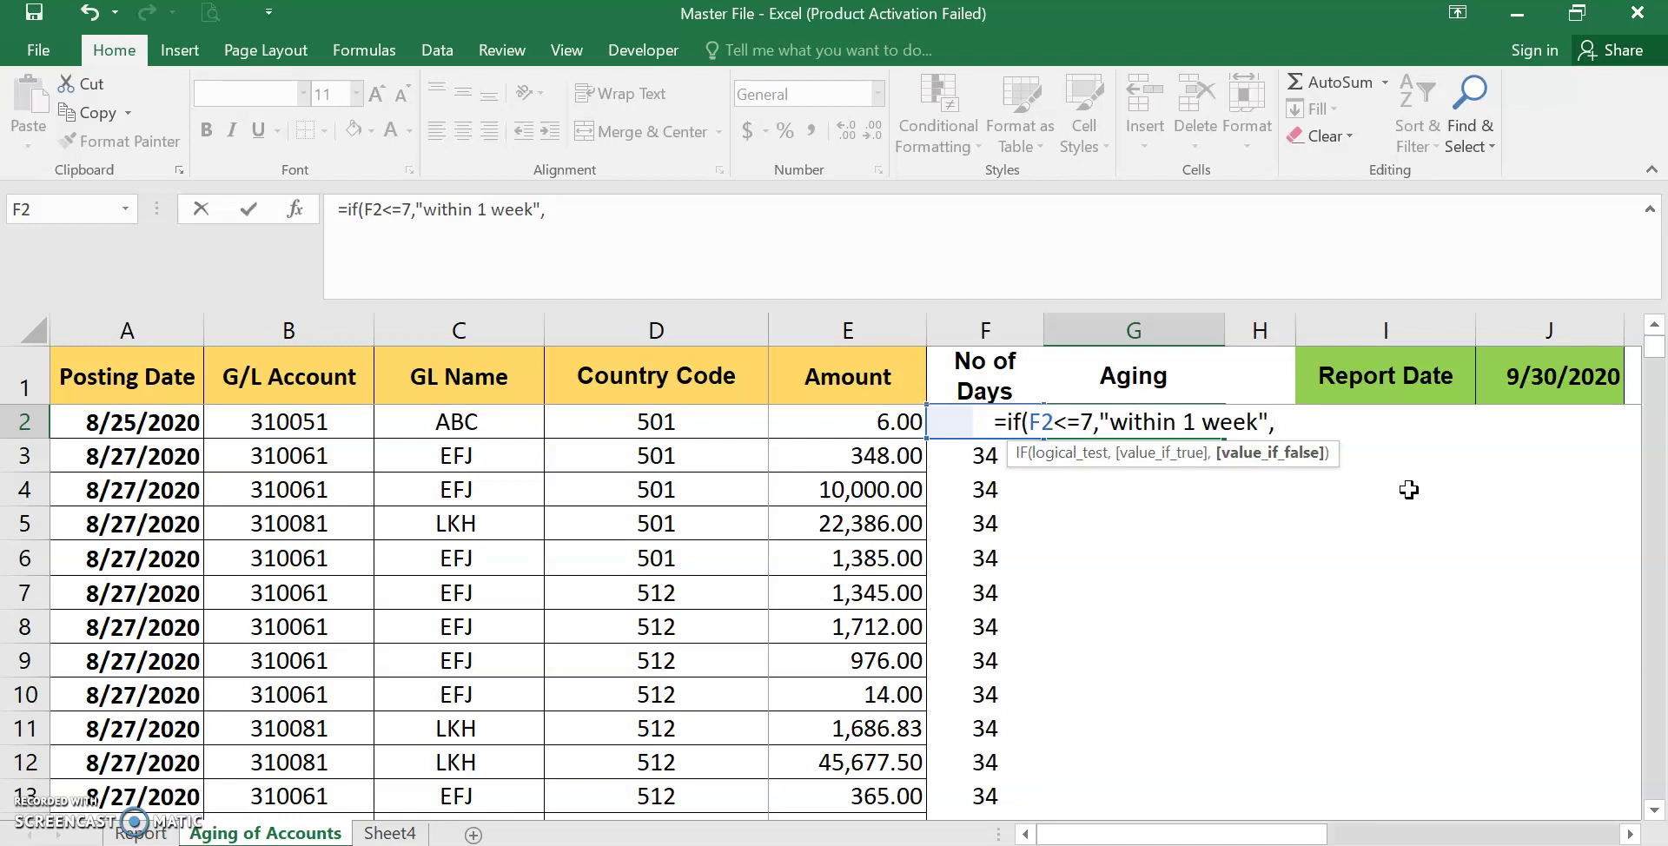
{"action": "type", "text": "if"}
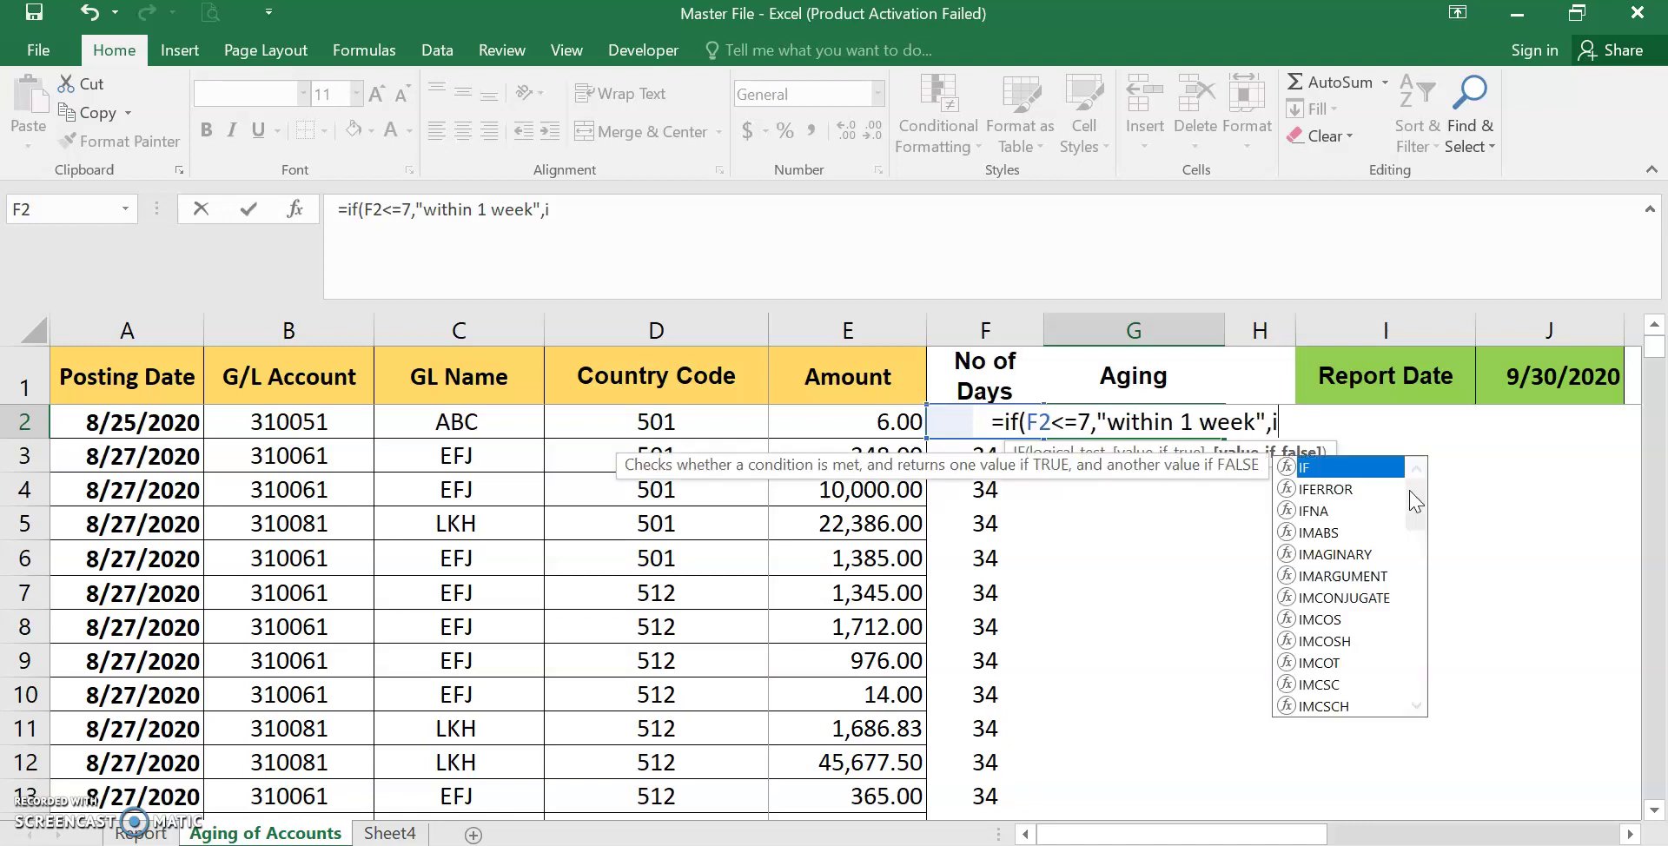
{"action": "type", "text": "("}
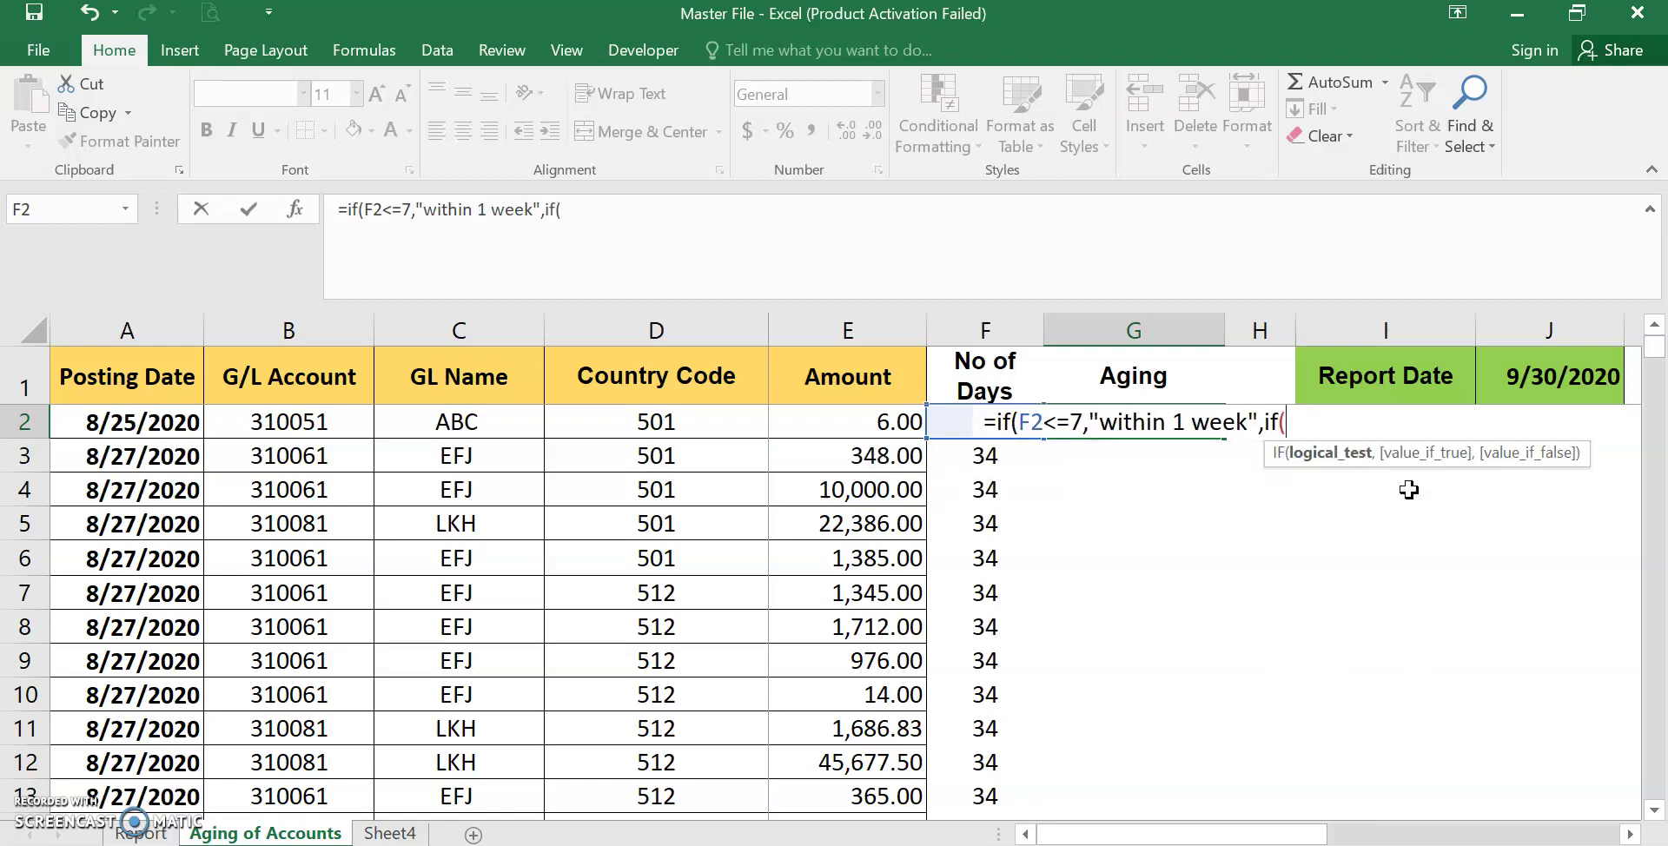
{"action": "type", "text": "f2"}
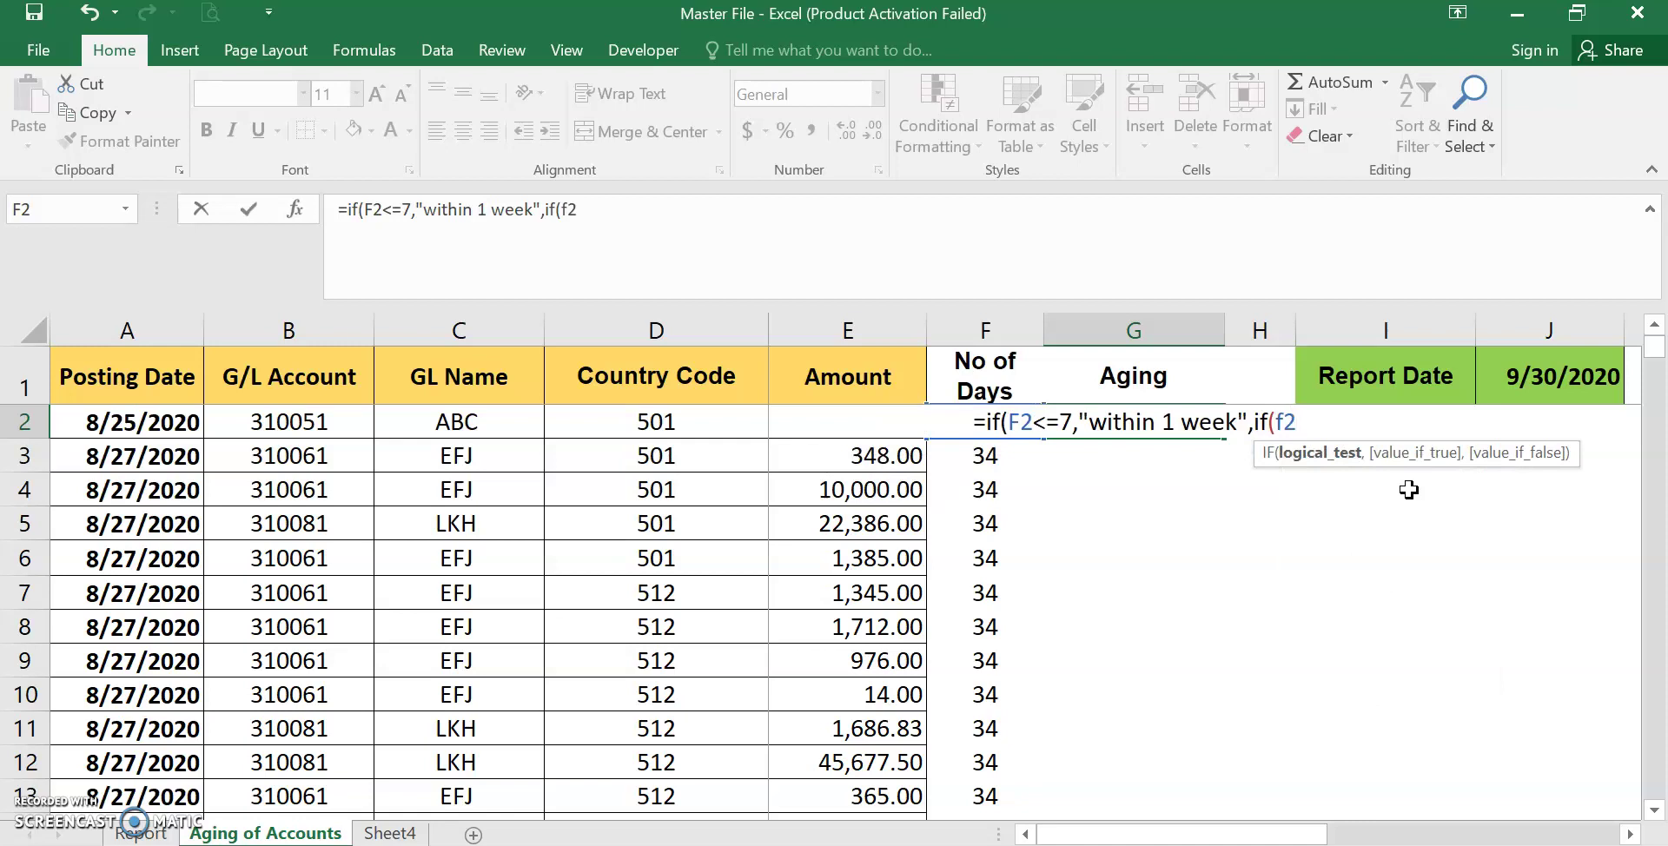
{"action": "type", "text": "<="}
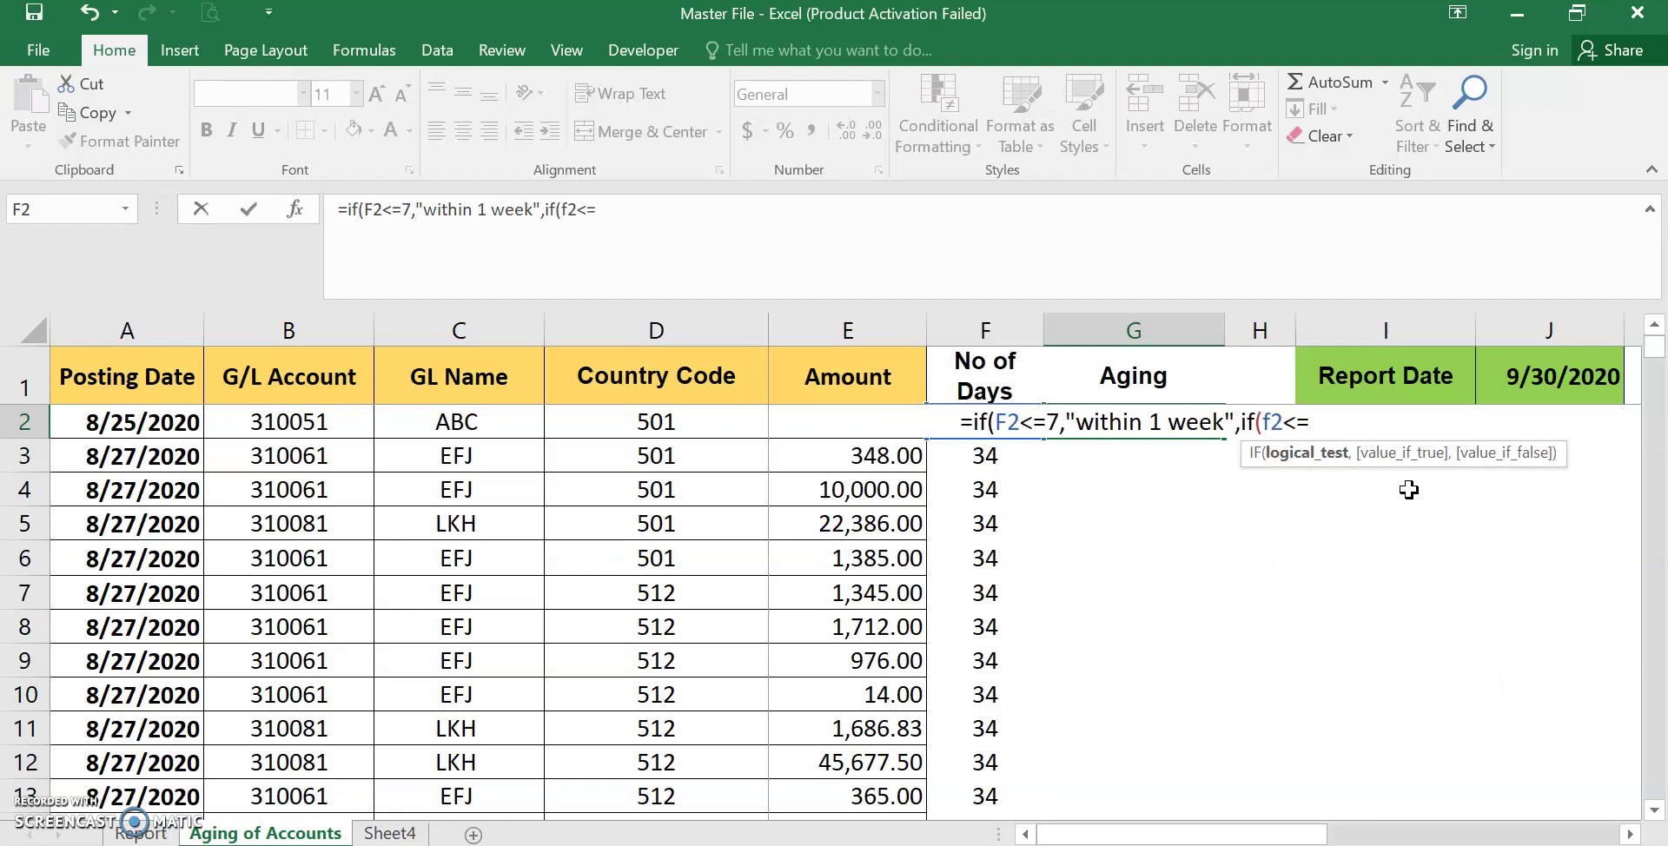
{"action": "type", "text": "14"}
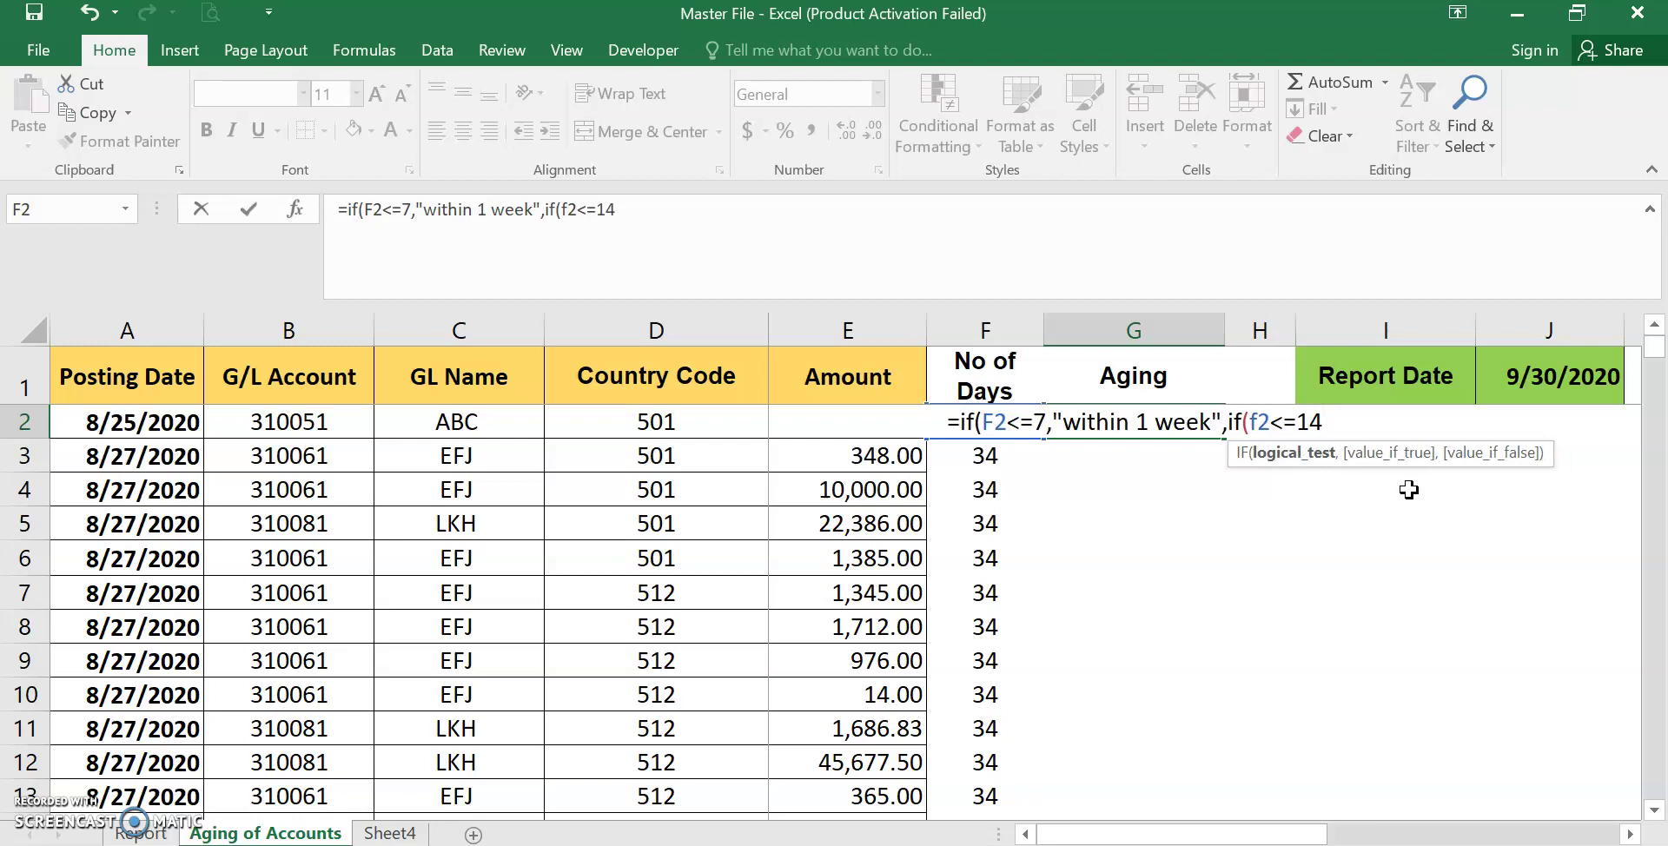
{"action": "type", "text": ","}
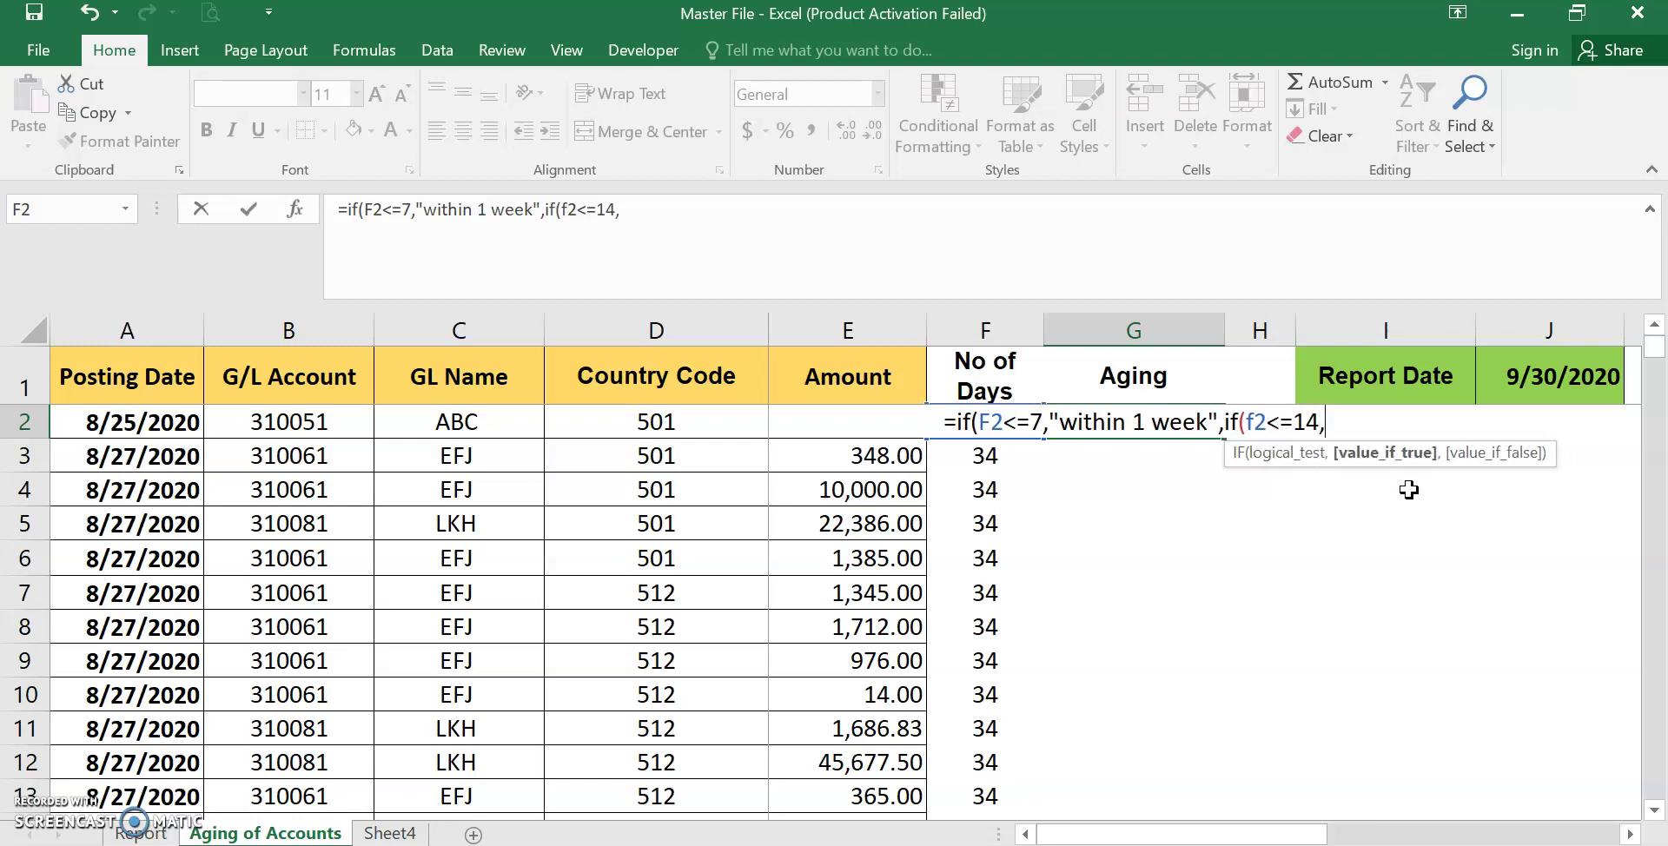
{"action": "type", "text": "\""}
{"action": "type", "text": "2"}
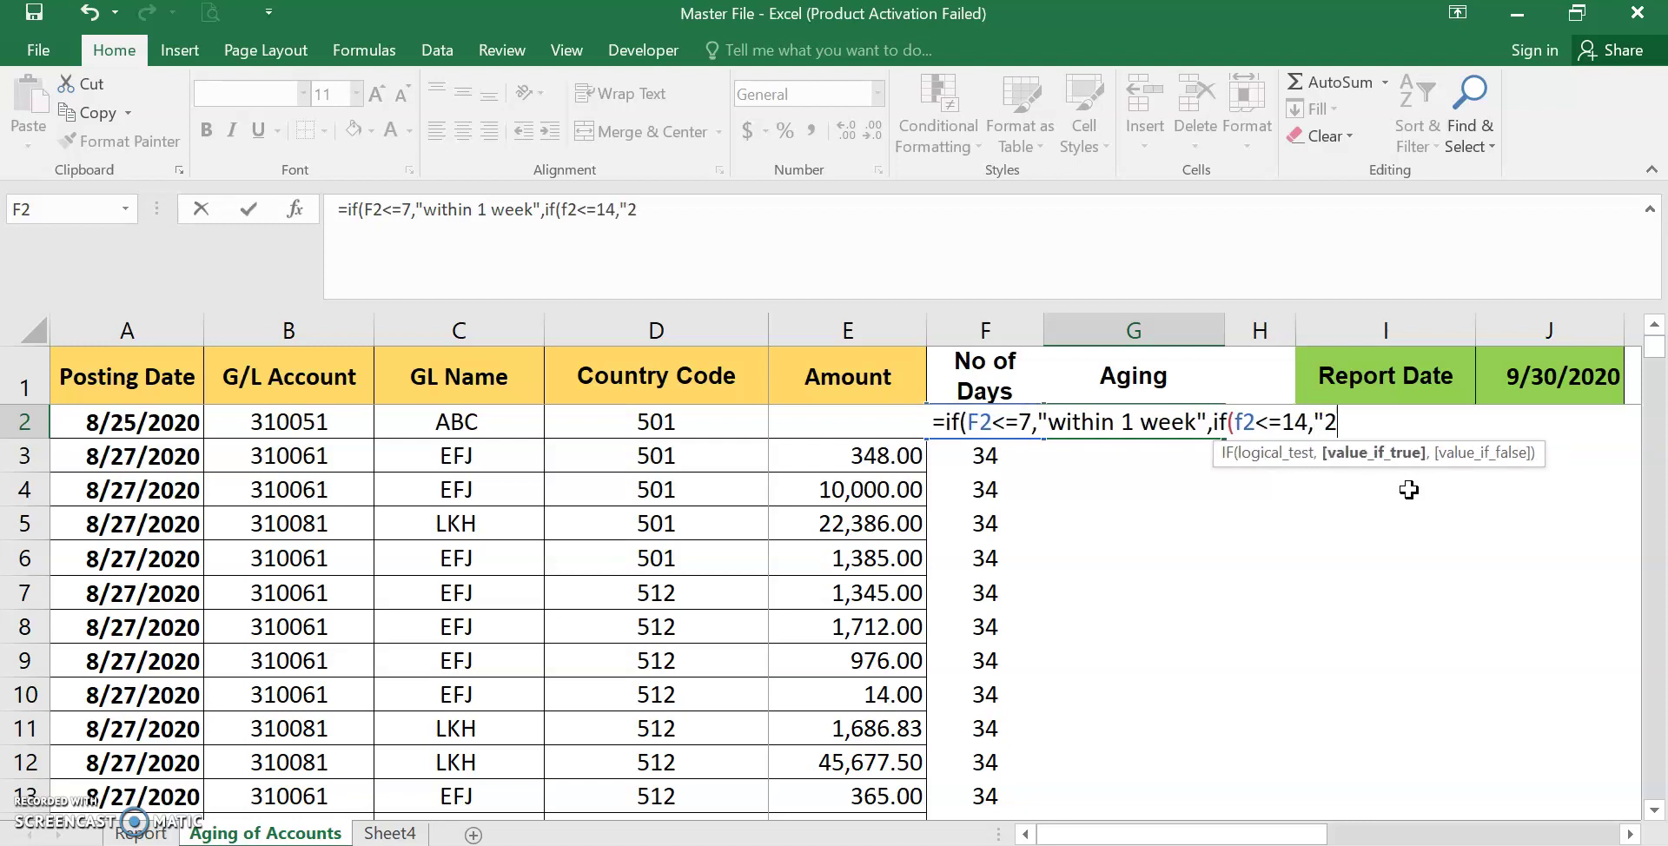
{"action": "type", "text": " weeks\""}
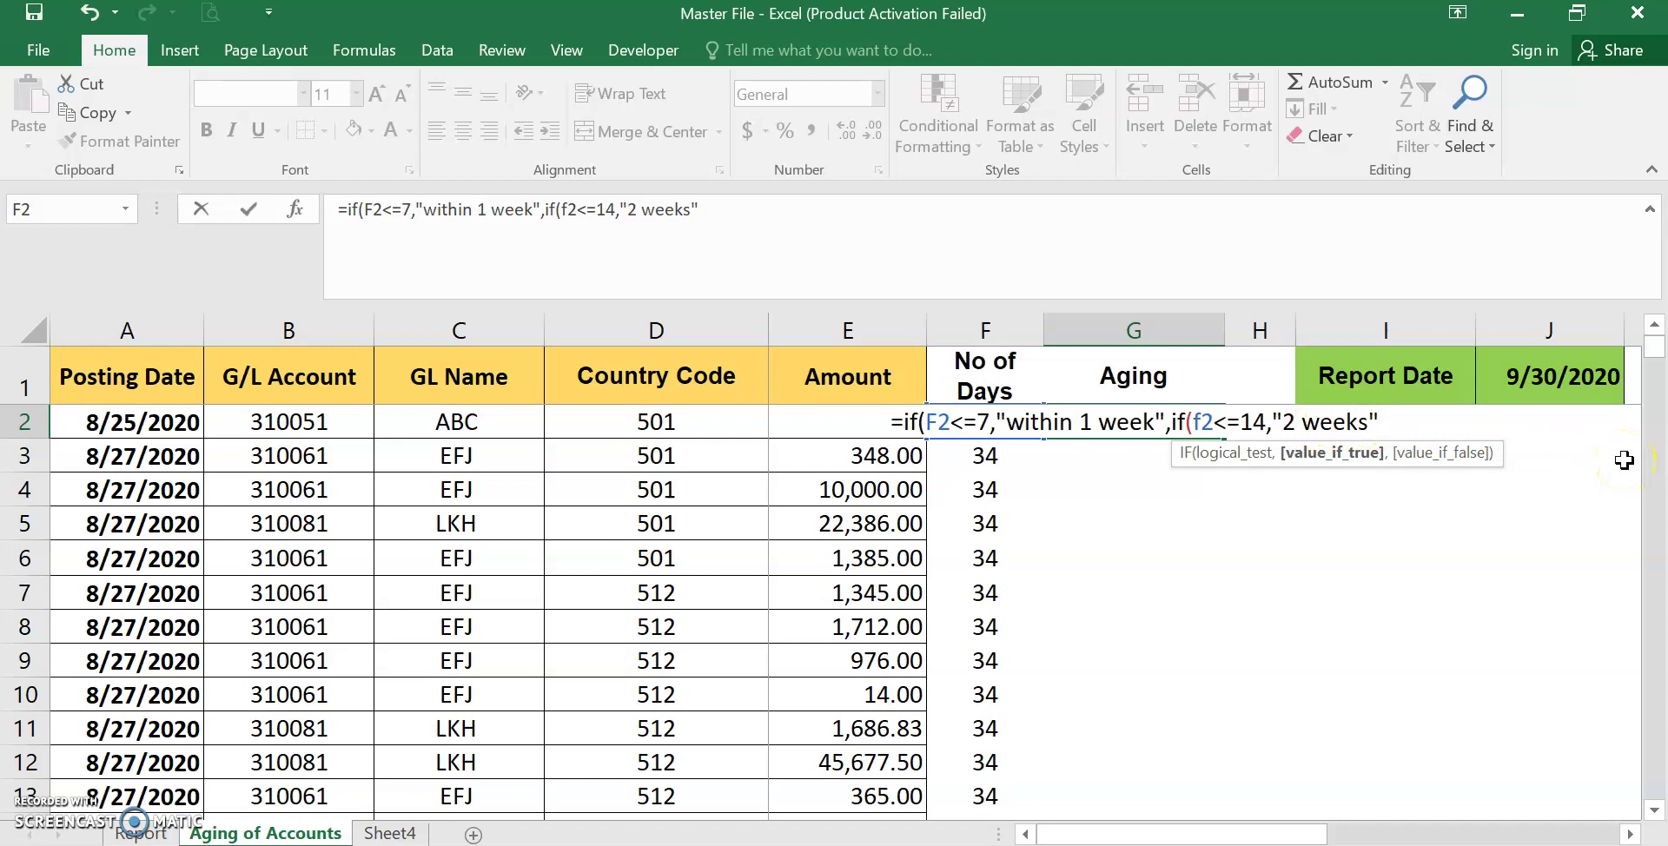
{"action": "type", "text": ","}
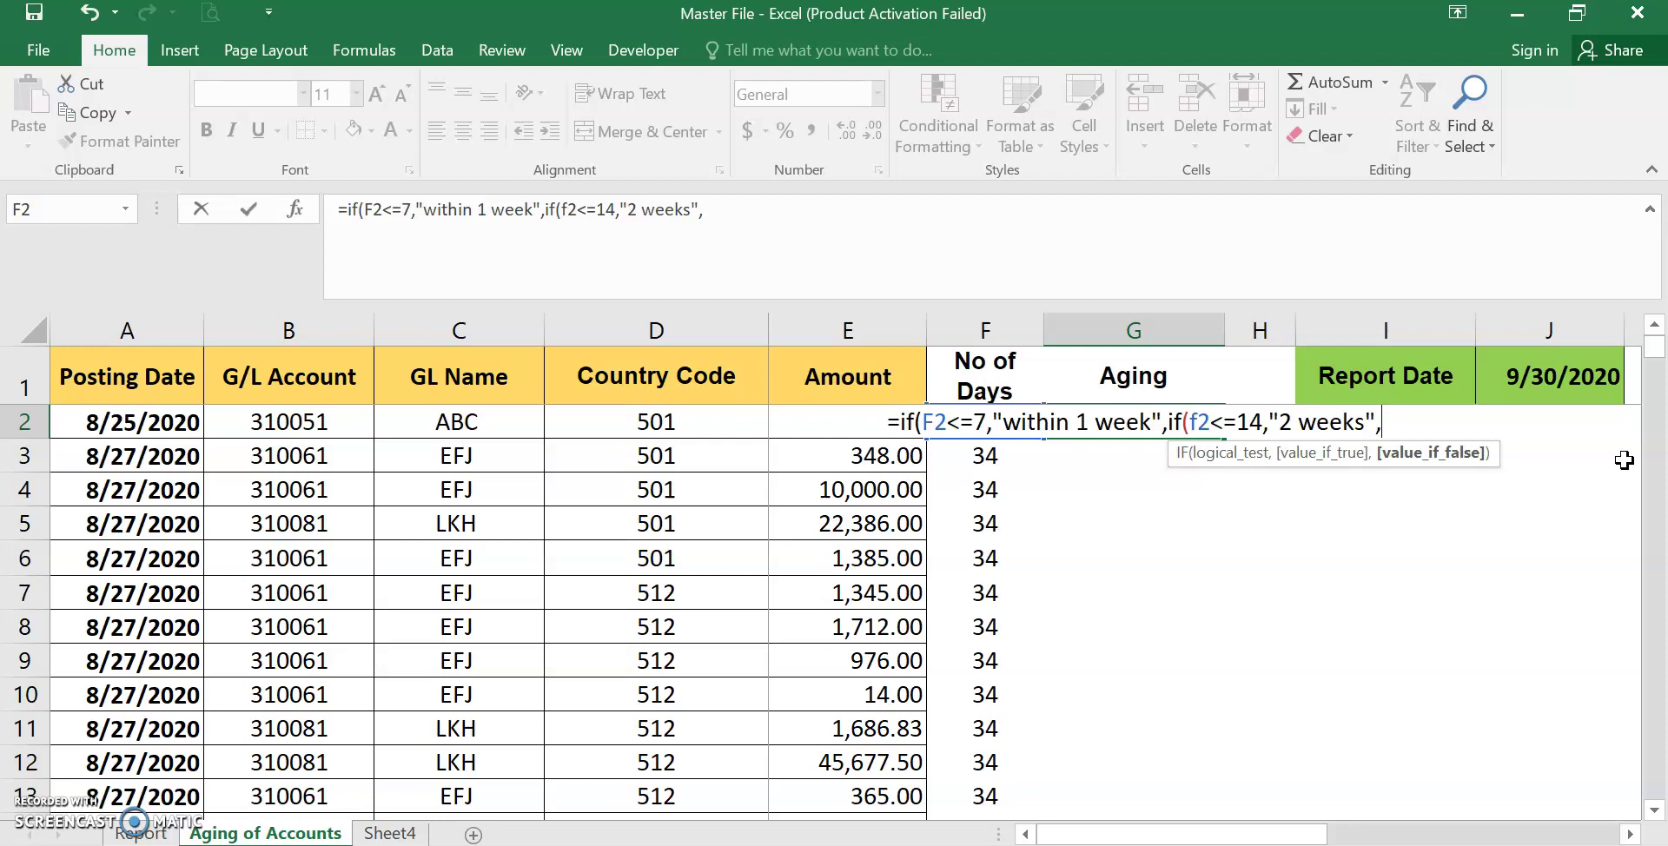
{"action": "type", "text": "if"}
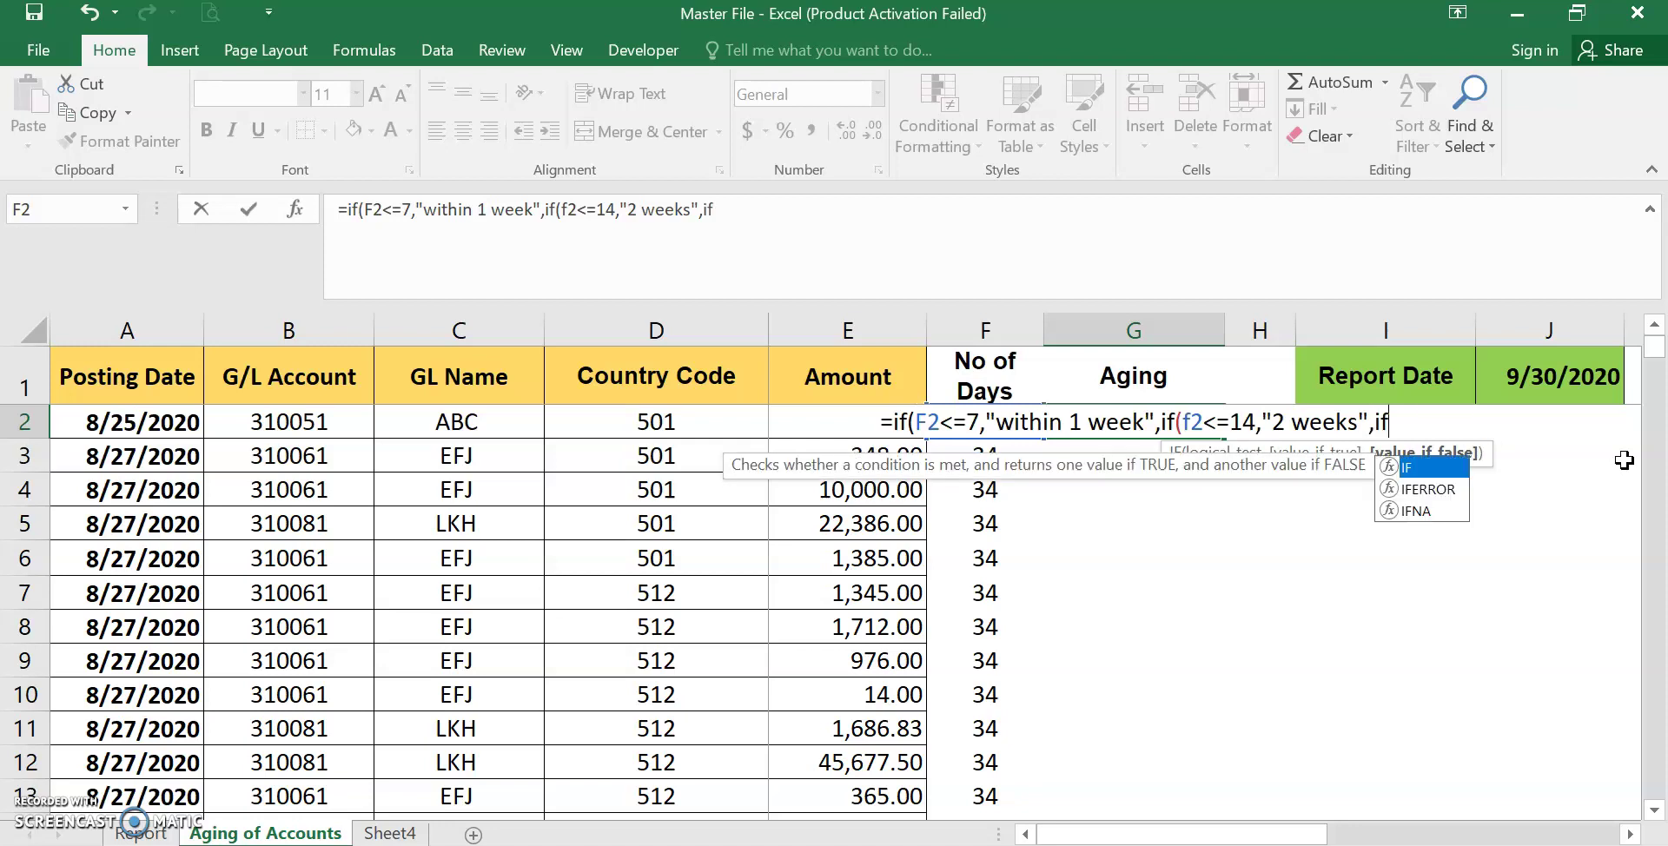
{"action": "type", "text": "("}
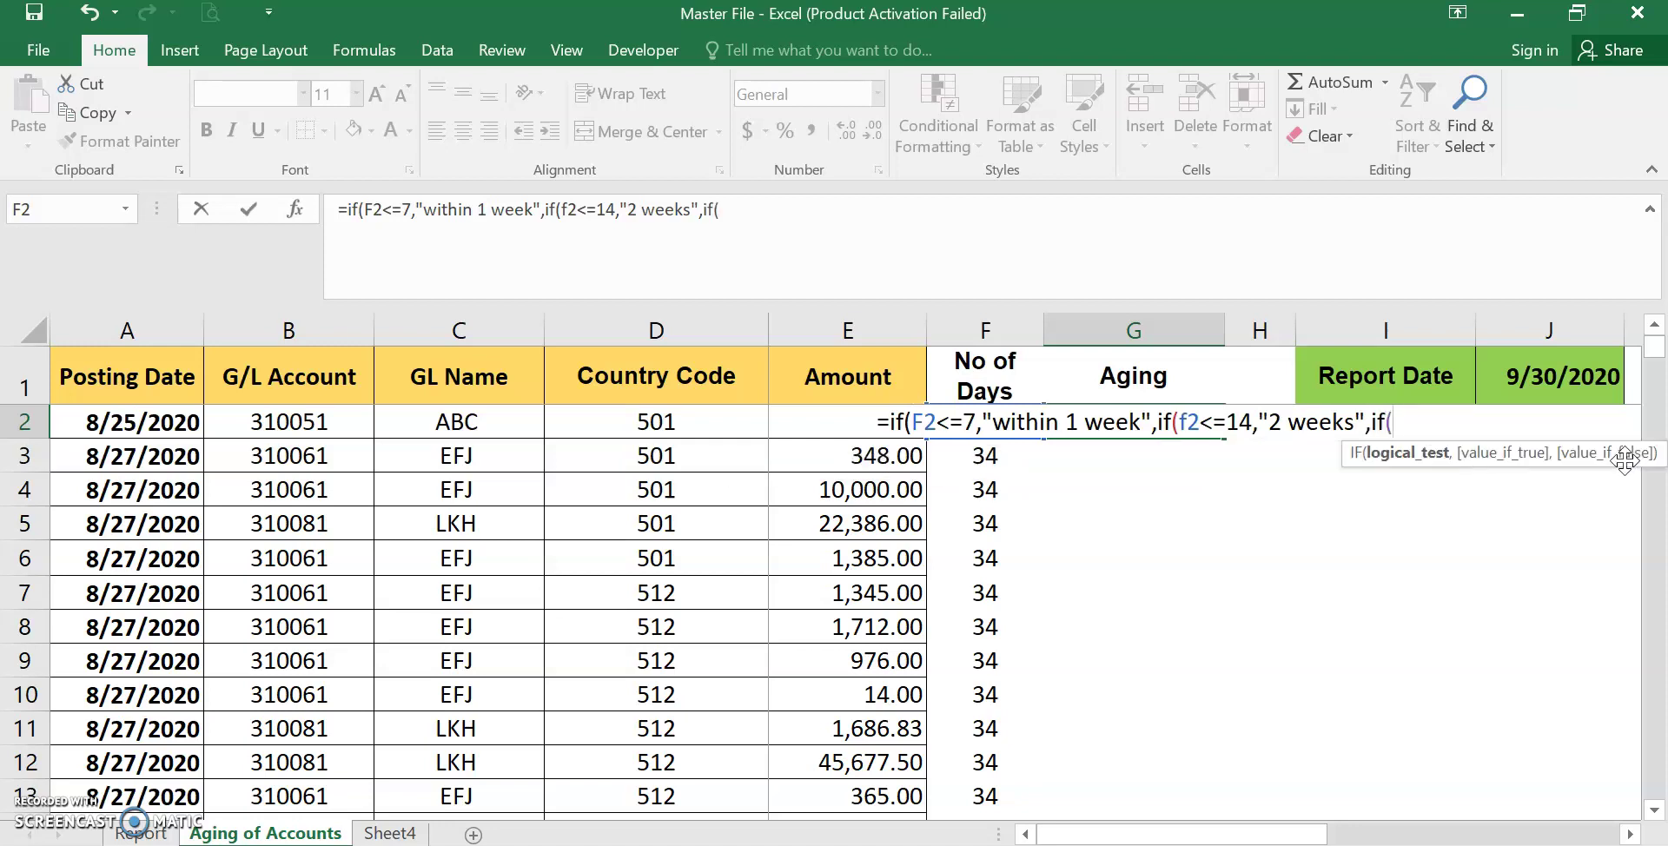
{"action": "type", "text": "f2"}
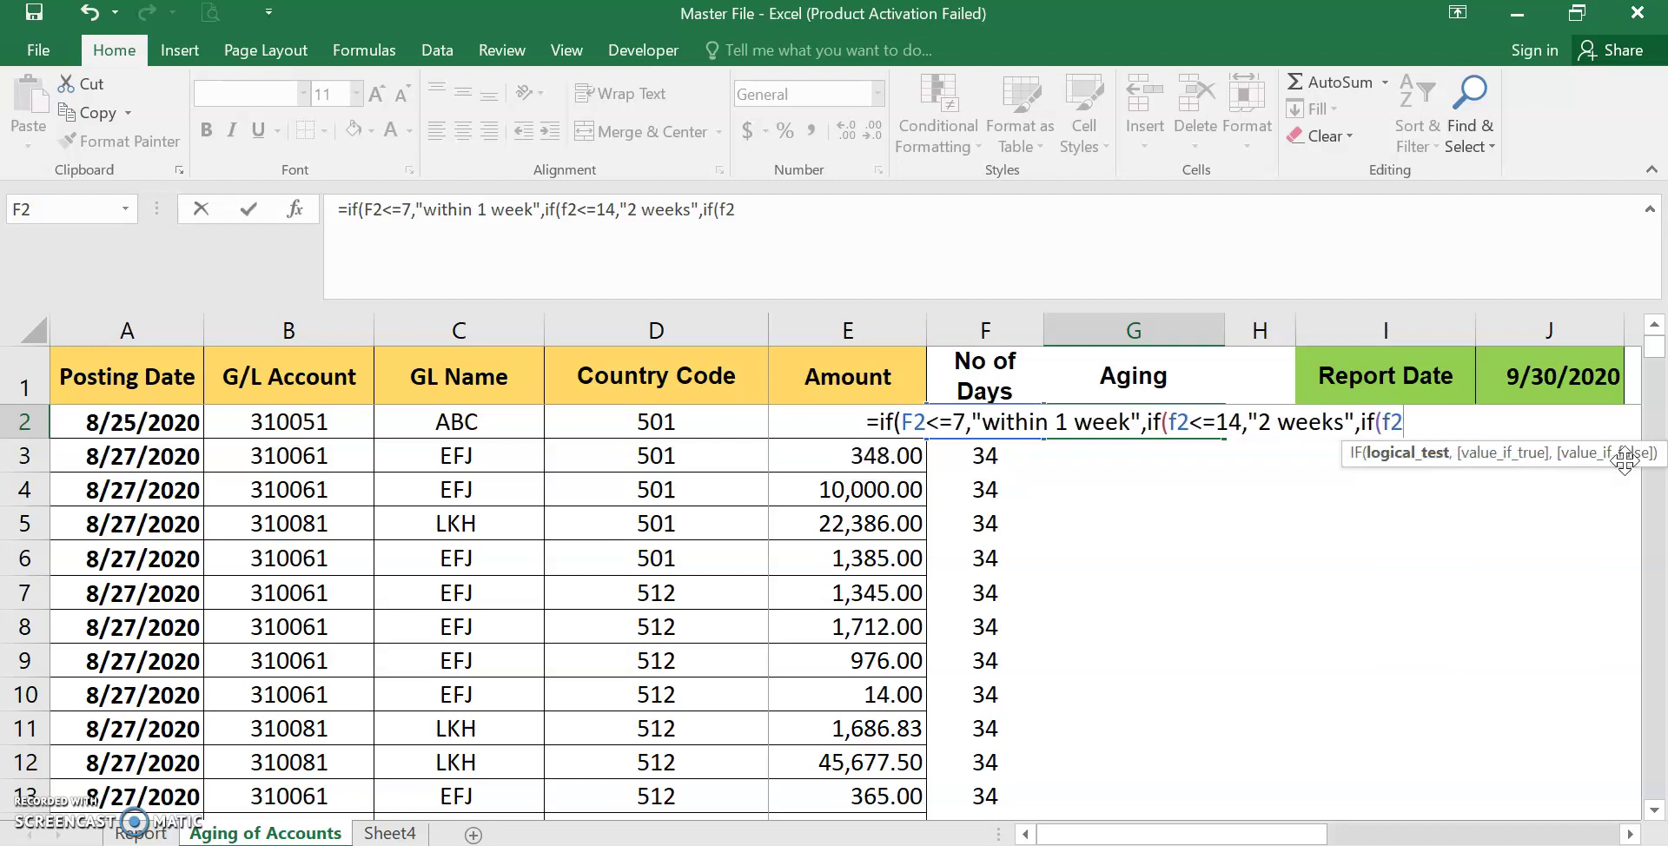
{"action": "type", "text": "<="}
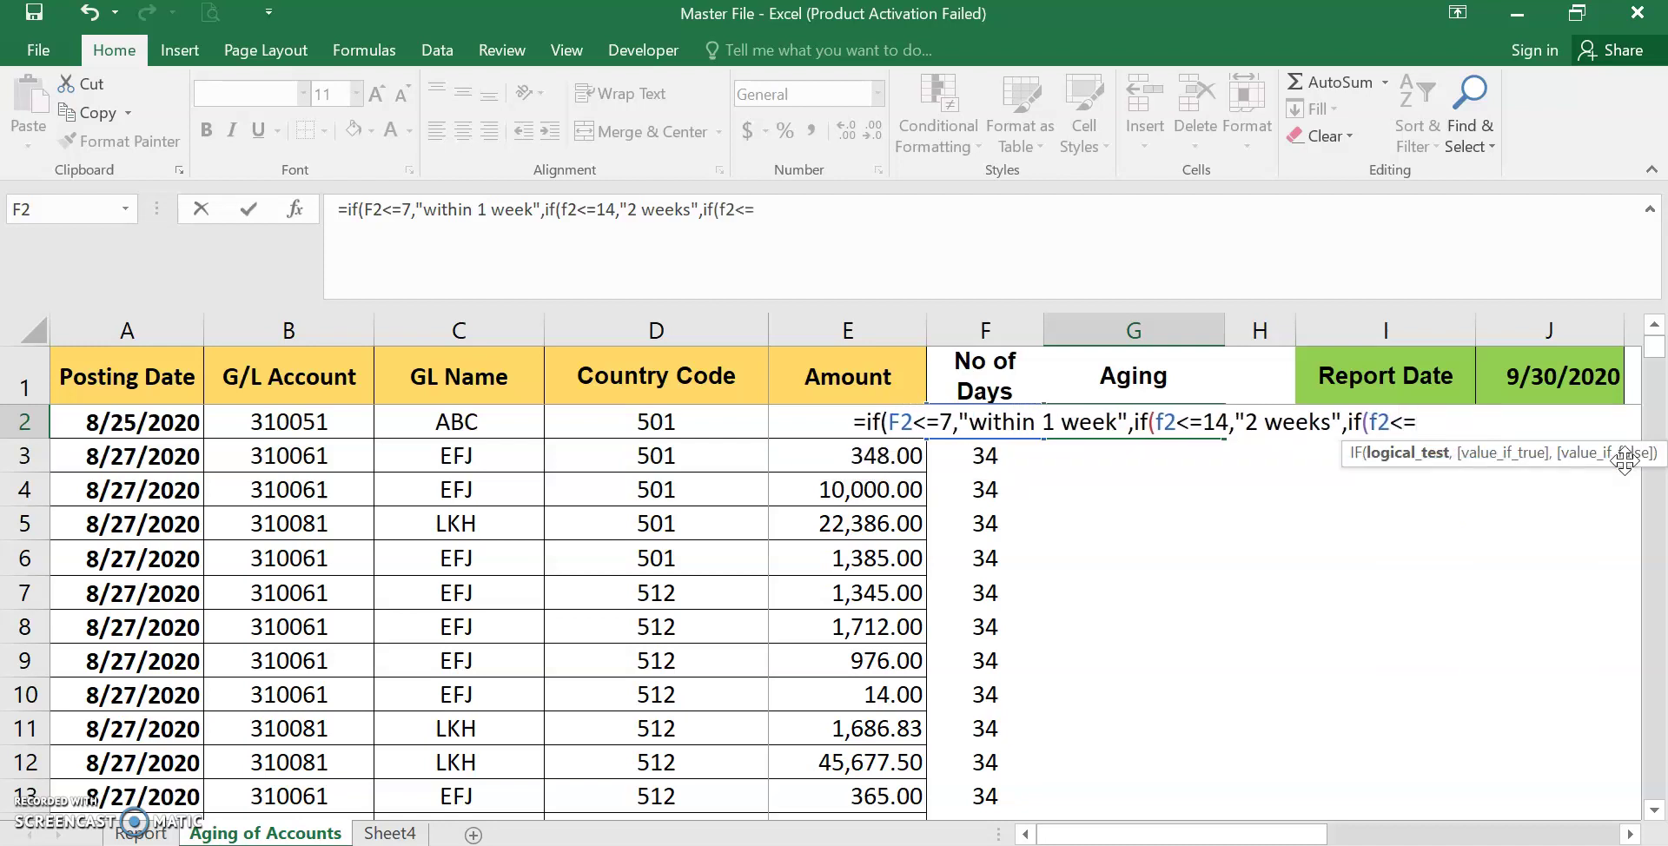
{"action": "type", "text": "21"}
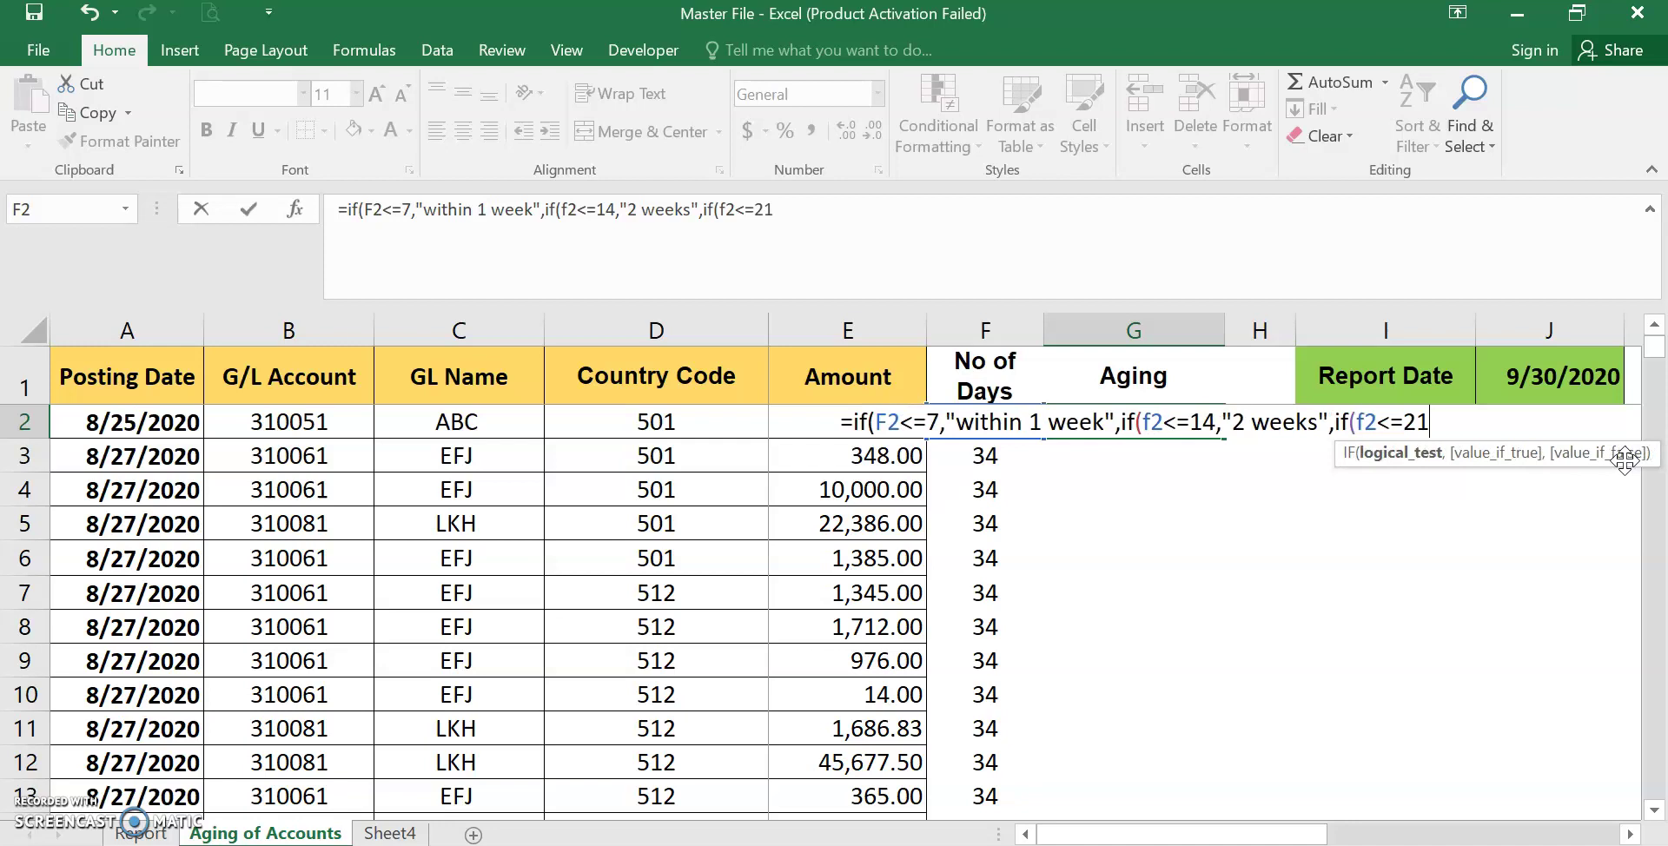
{"action": "type", "text": ","}
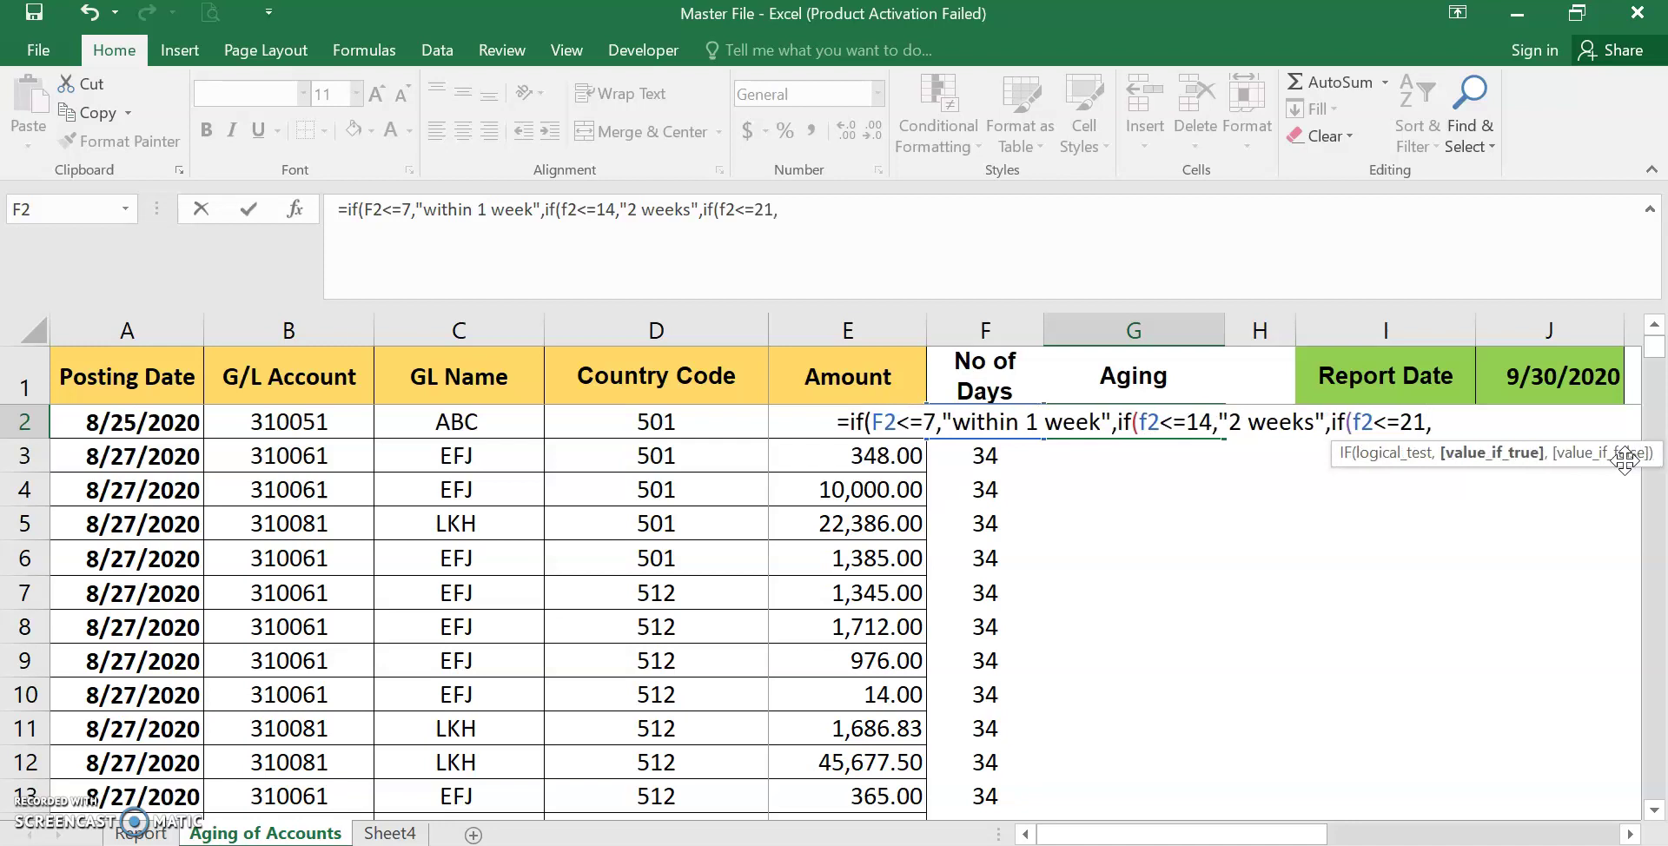
{"action": "type", "text": "\"3 weeks"}
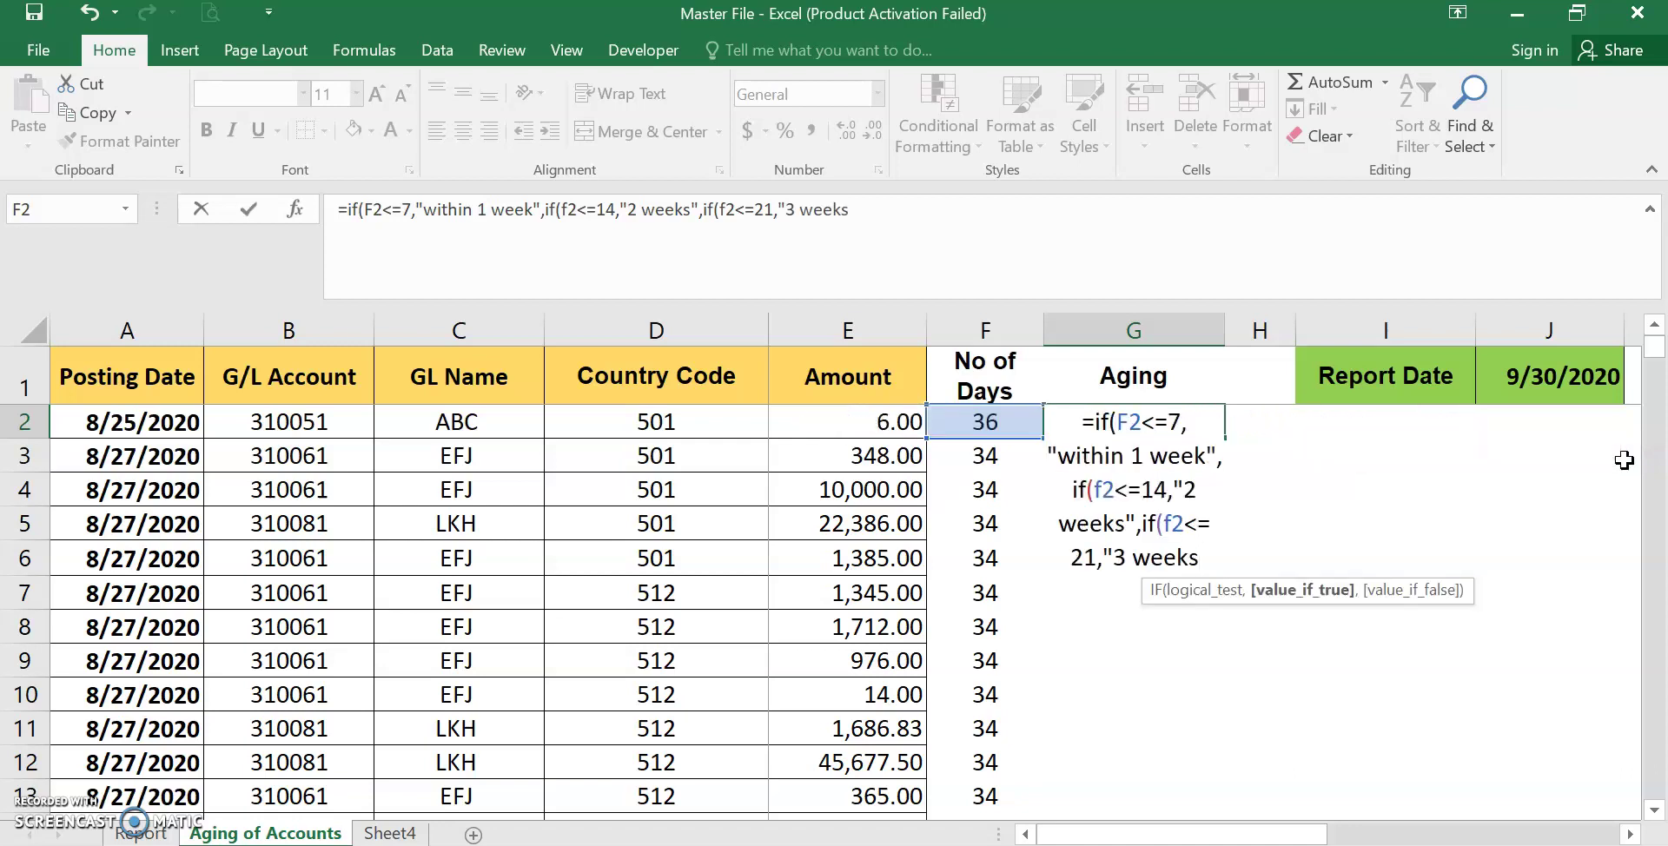
{"action": "type", "text": "\""}
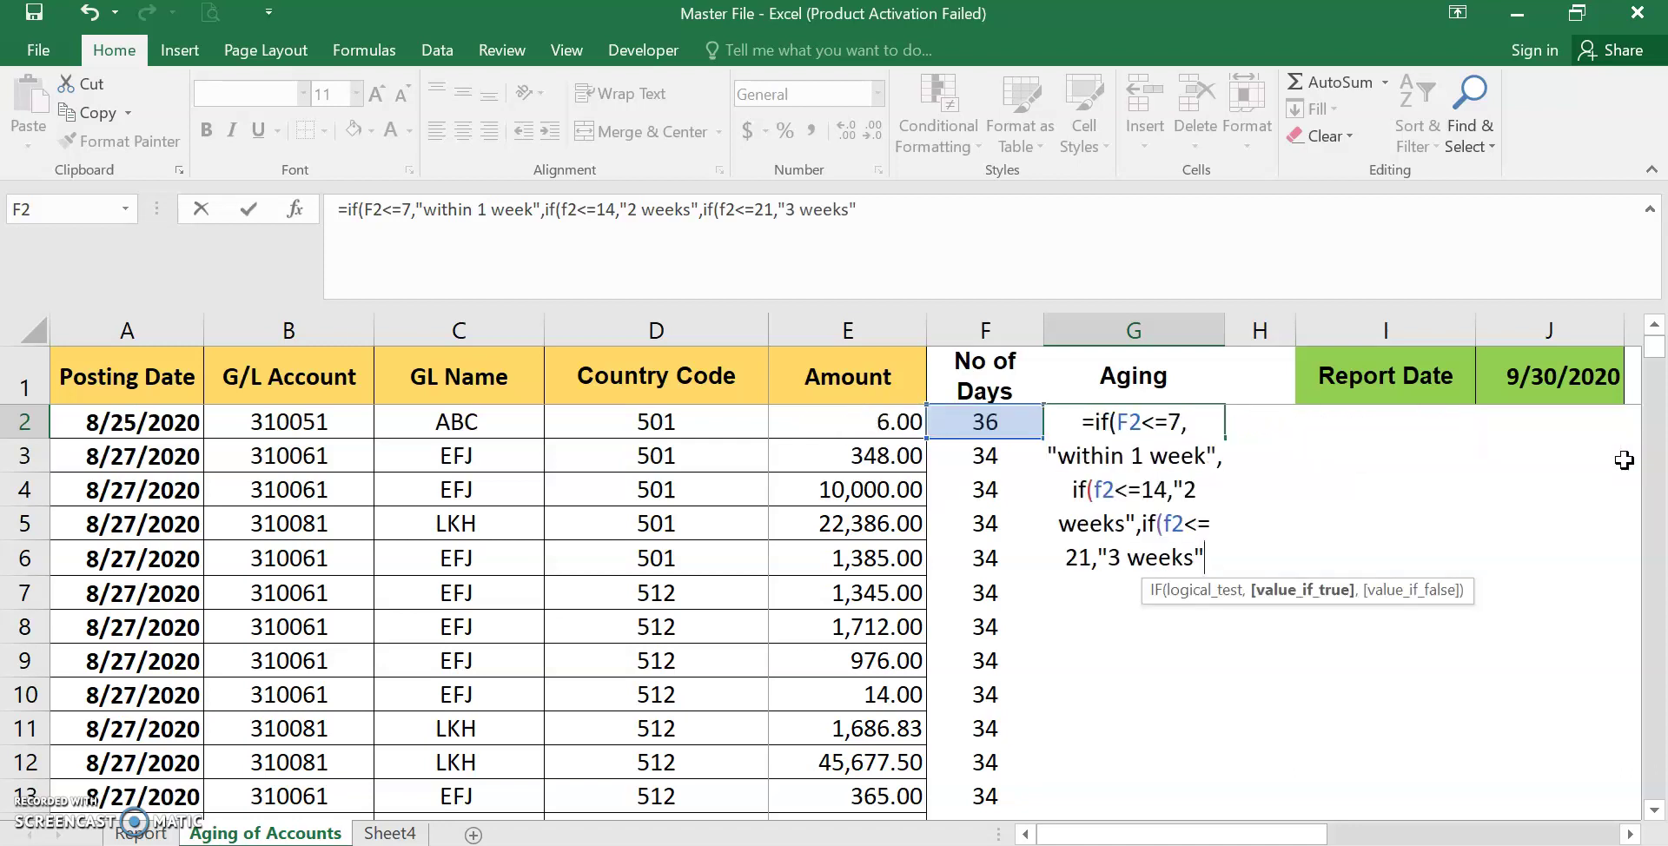
{"action": "type", "text": ","}
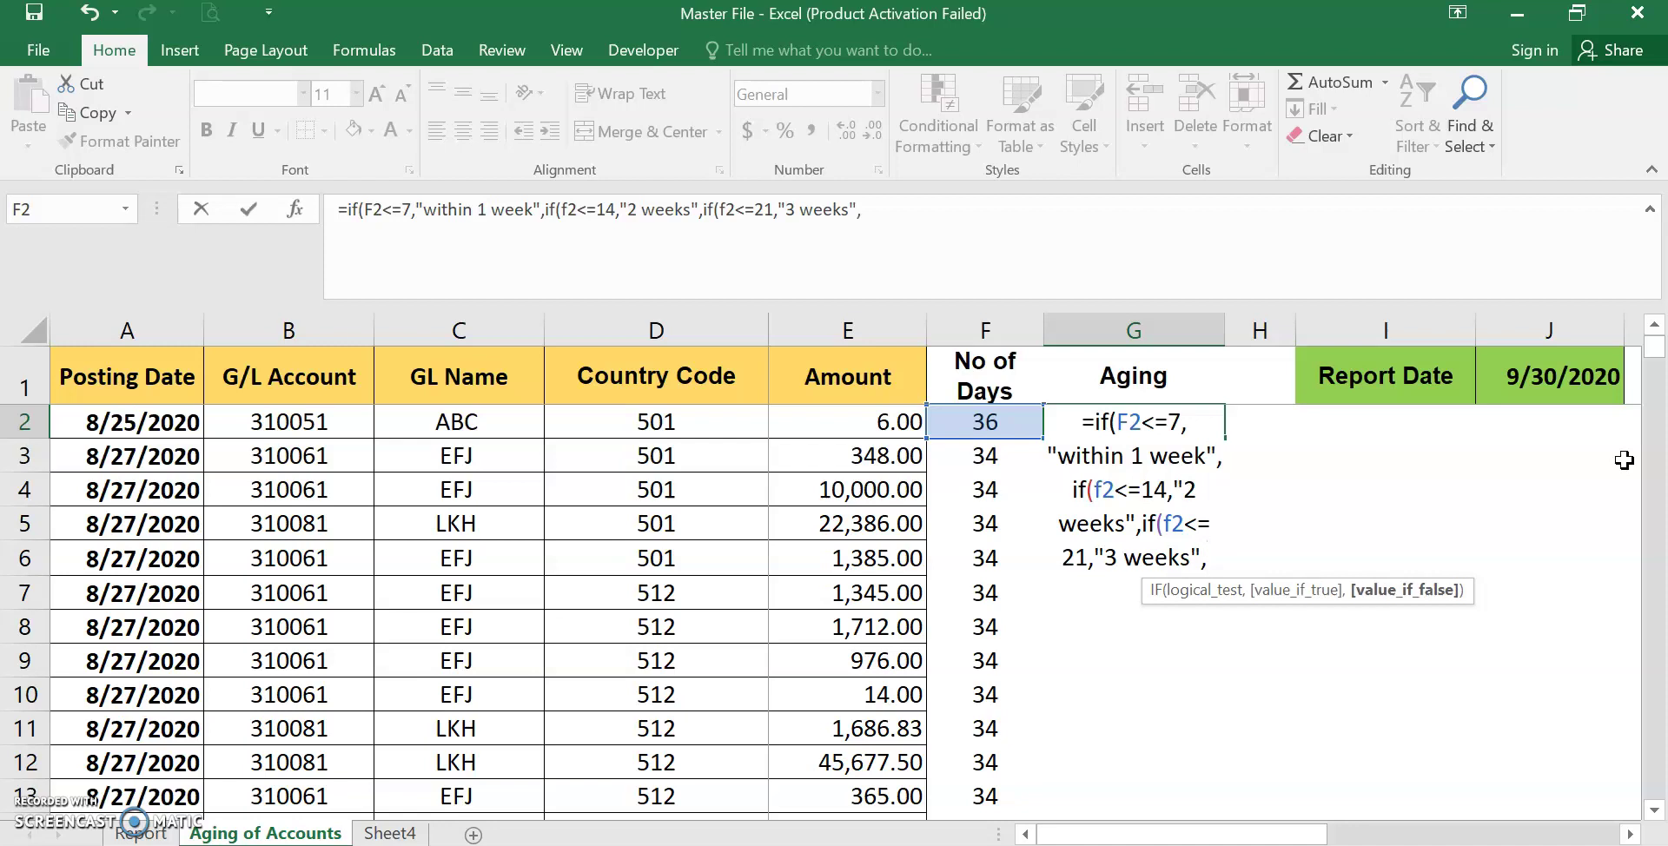
{"action": "type", "text": "if"}
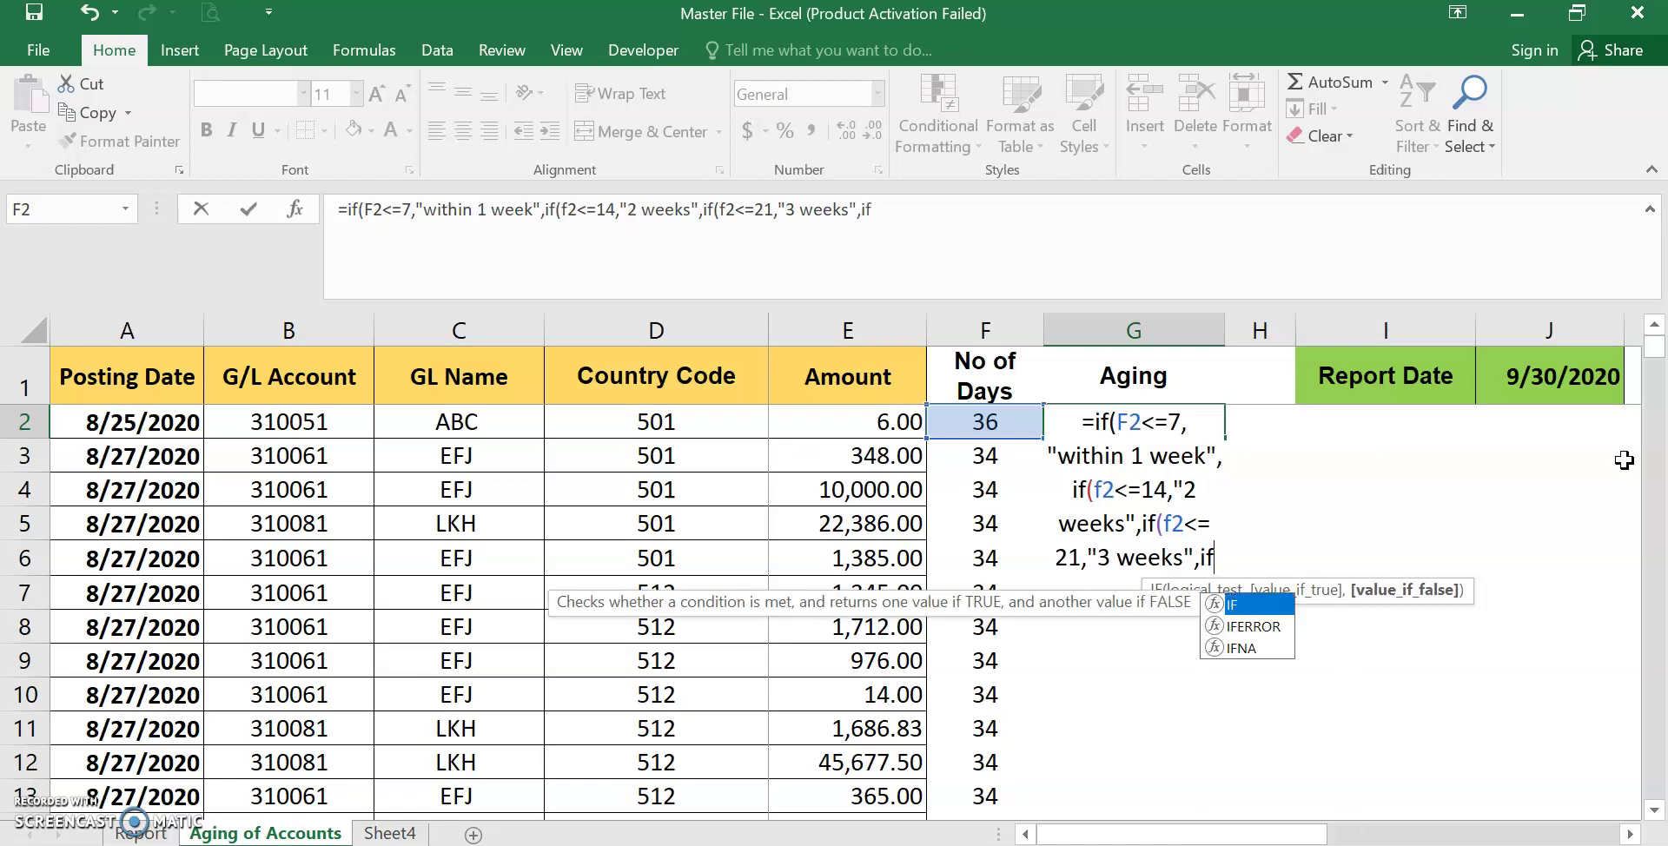
{"action": "type", "text": "("}
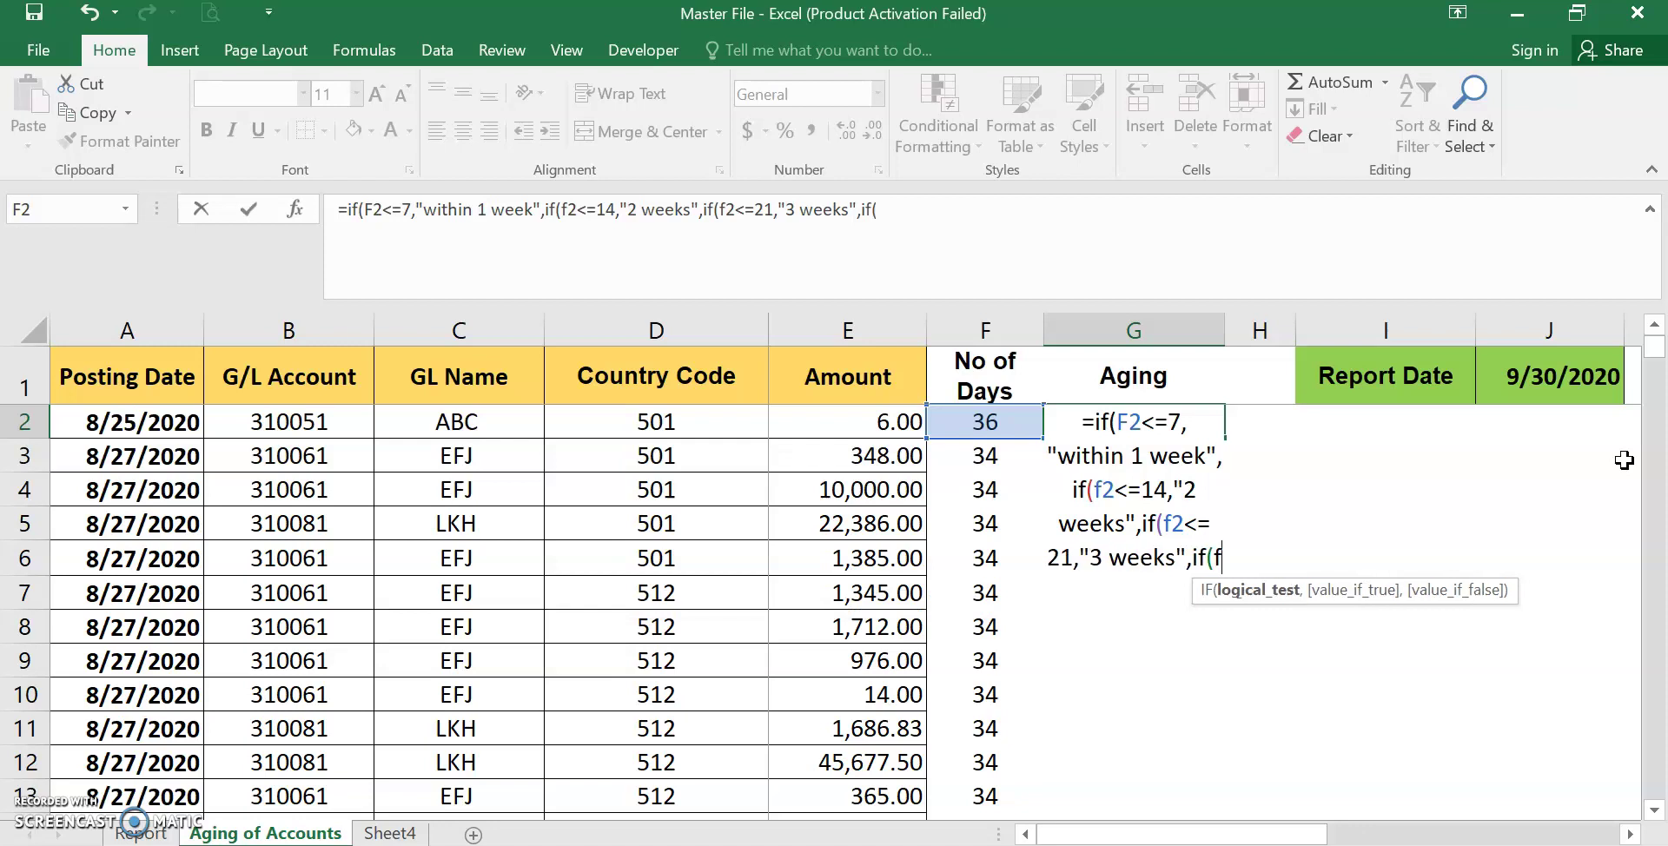
{"action": "type", "text": "f2<="}
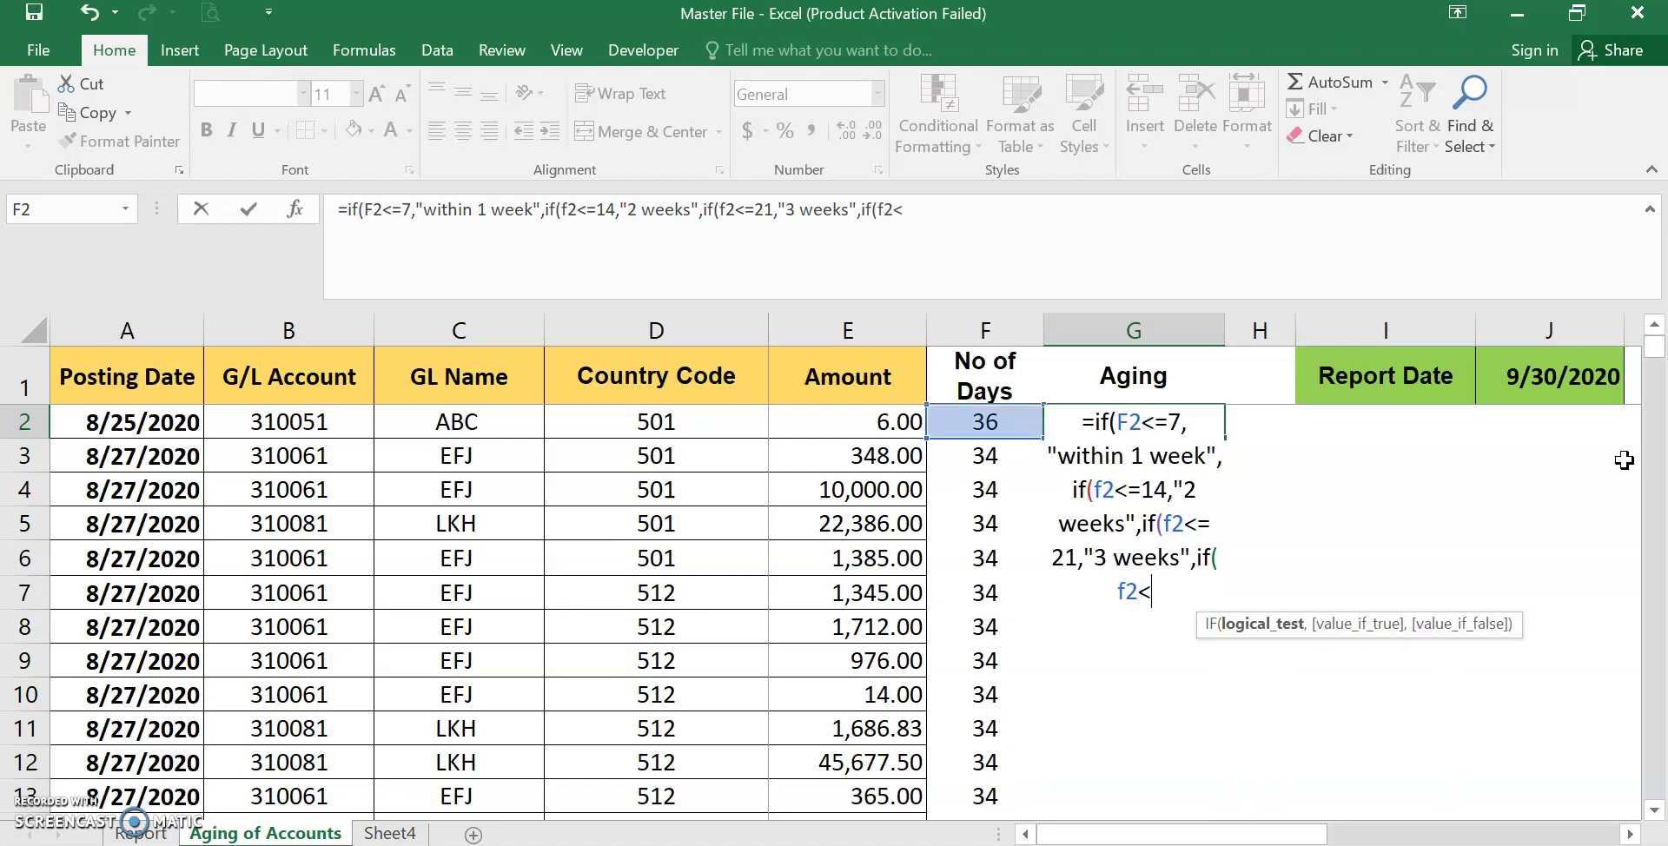
{"action": "type", "text": "28,"}
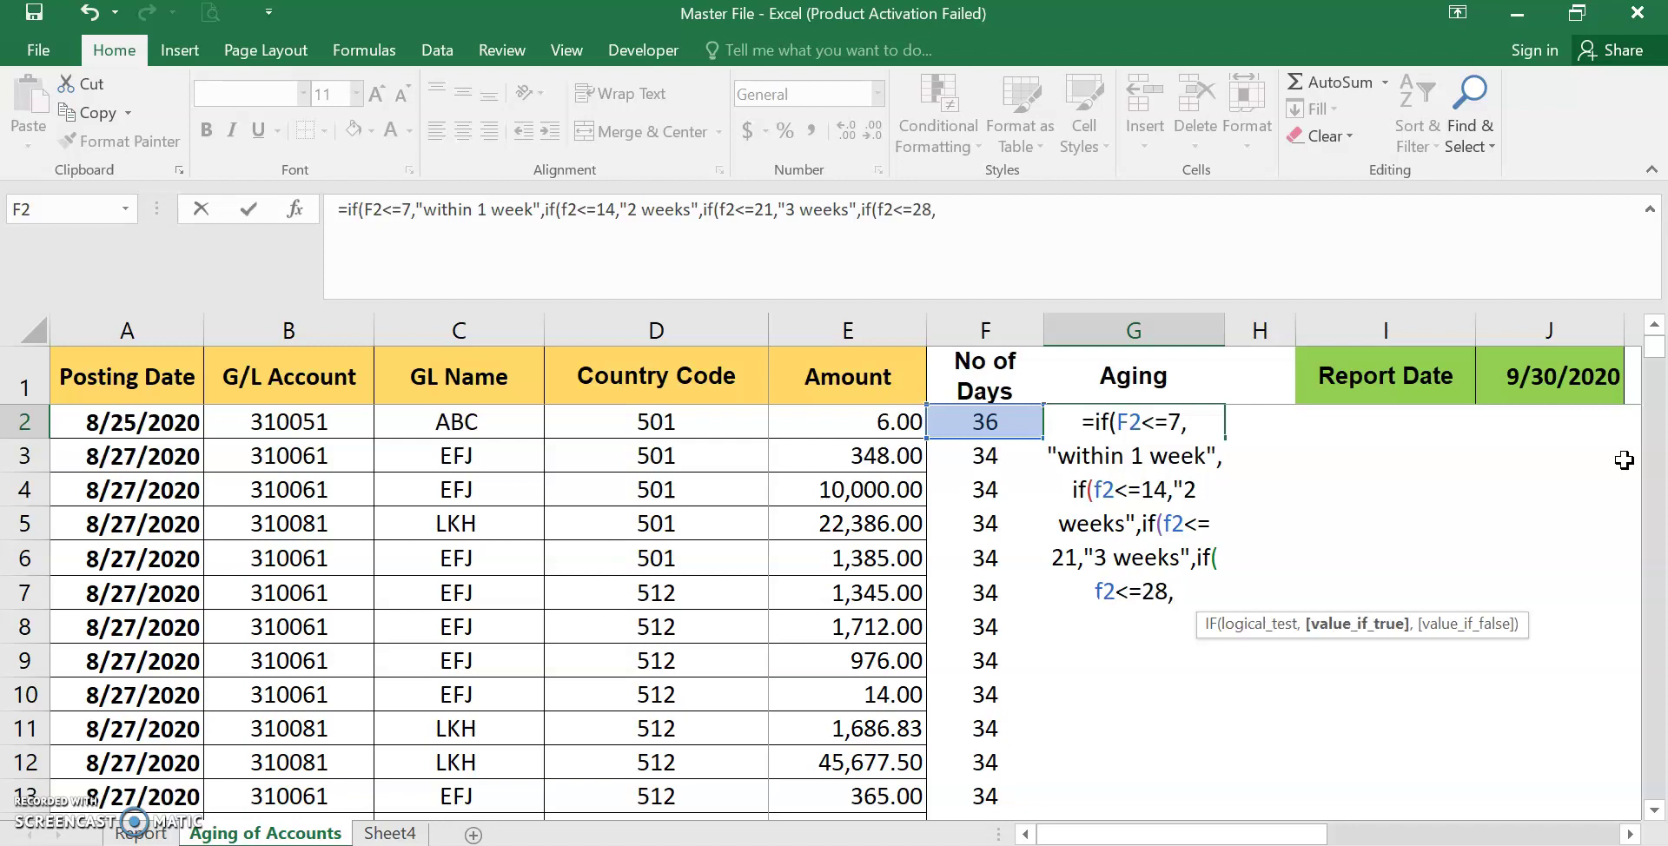
{"action": "type", "text": "\""}
{"action": "type", "text": "4 we"}
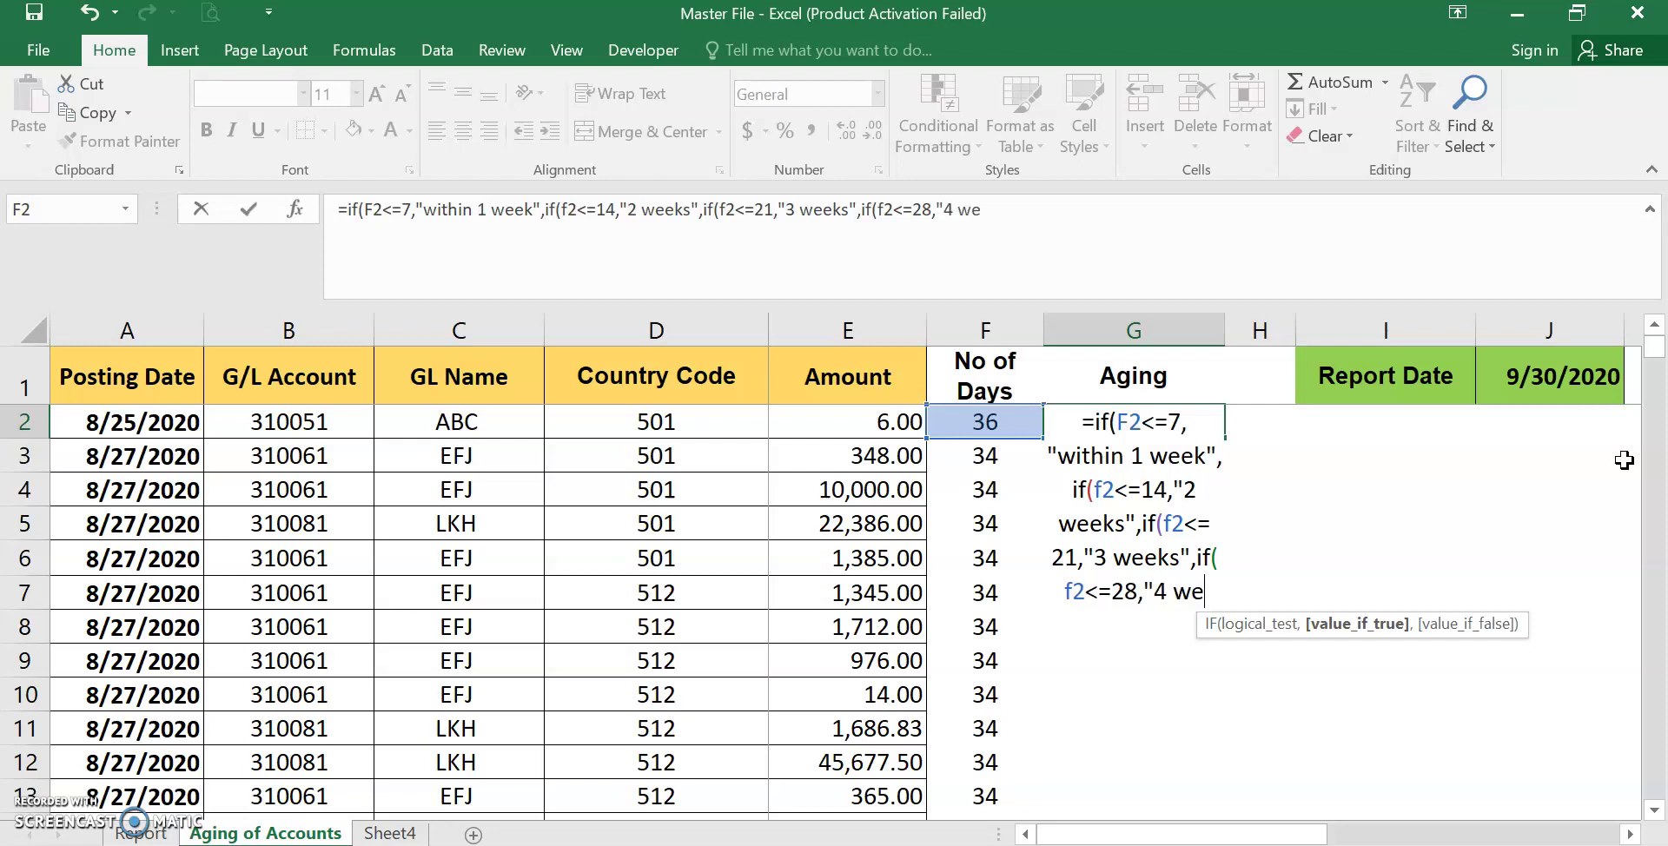
{"action": "type", "text": "eks\""}
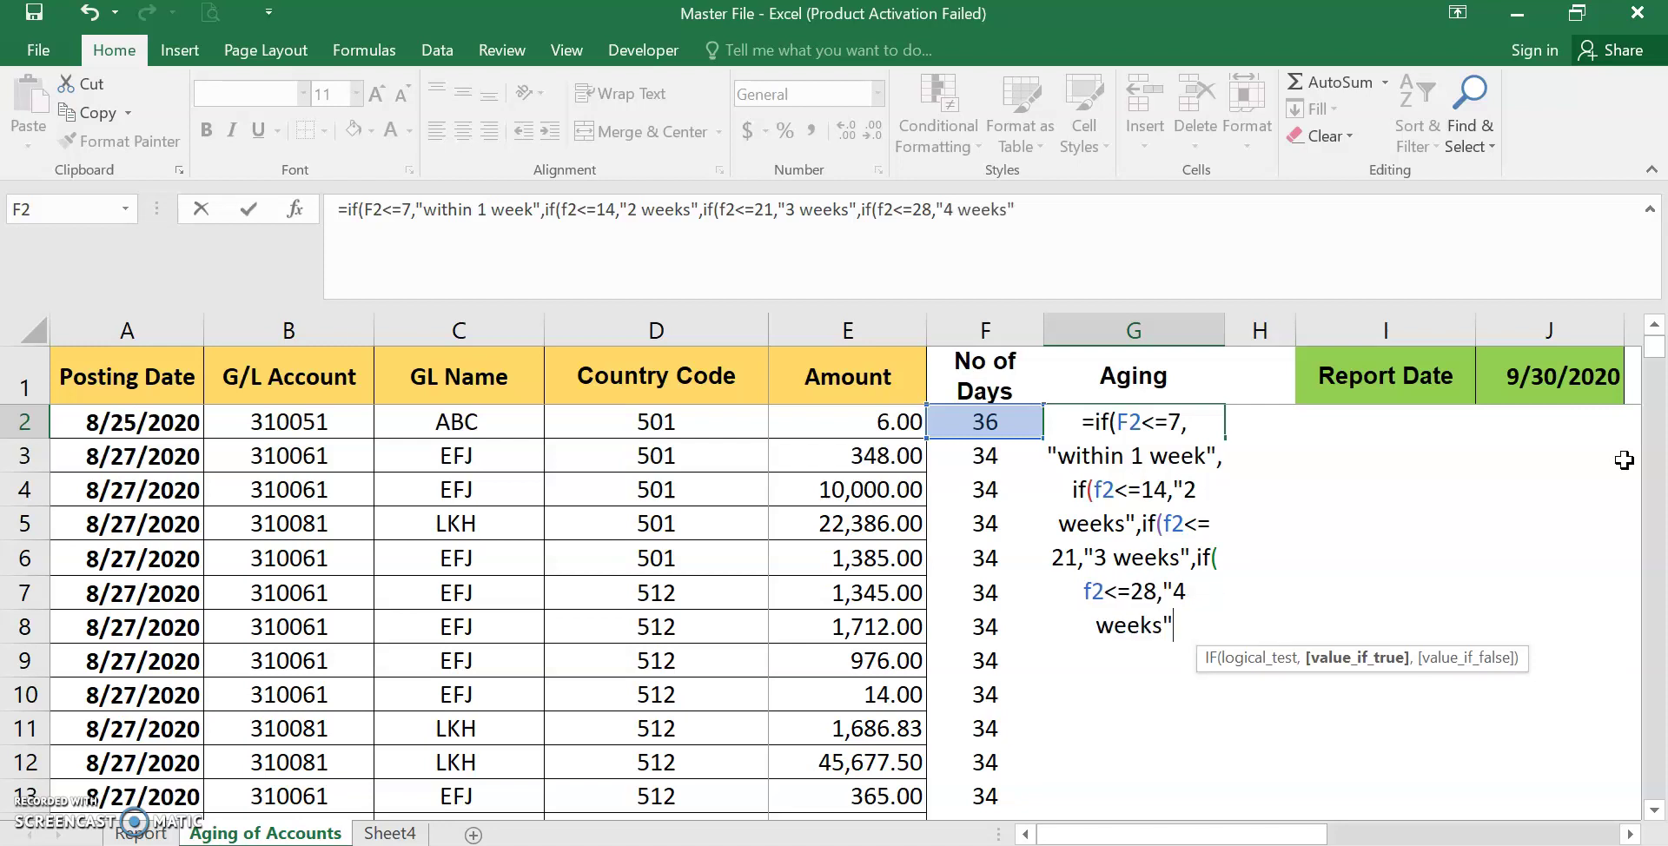
{"action": "type", "text": ","}
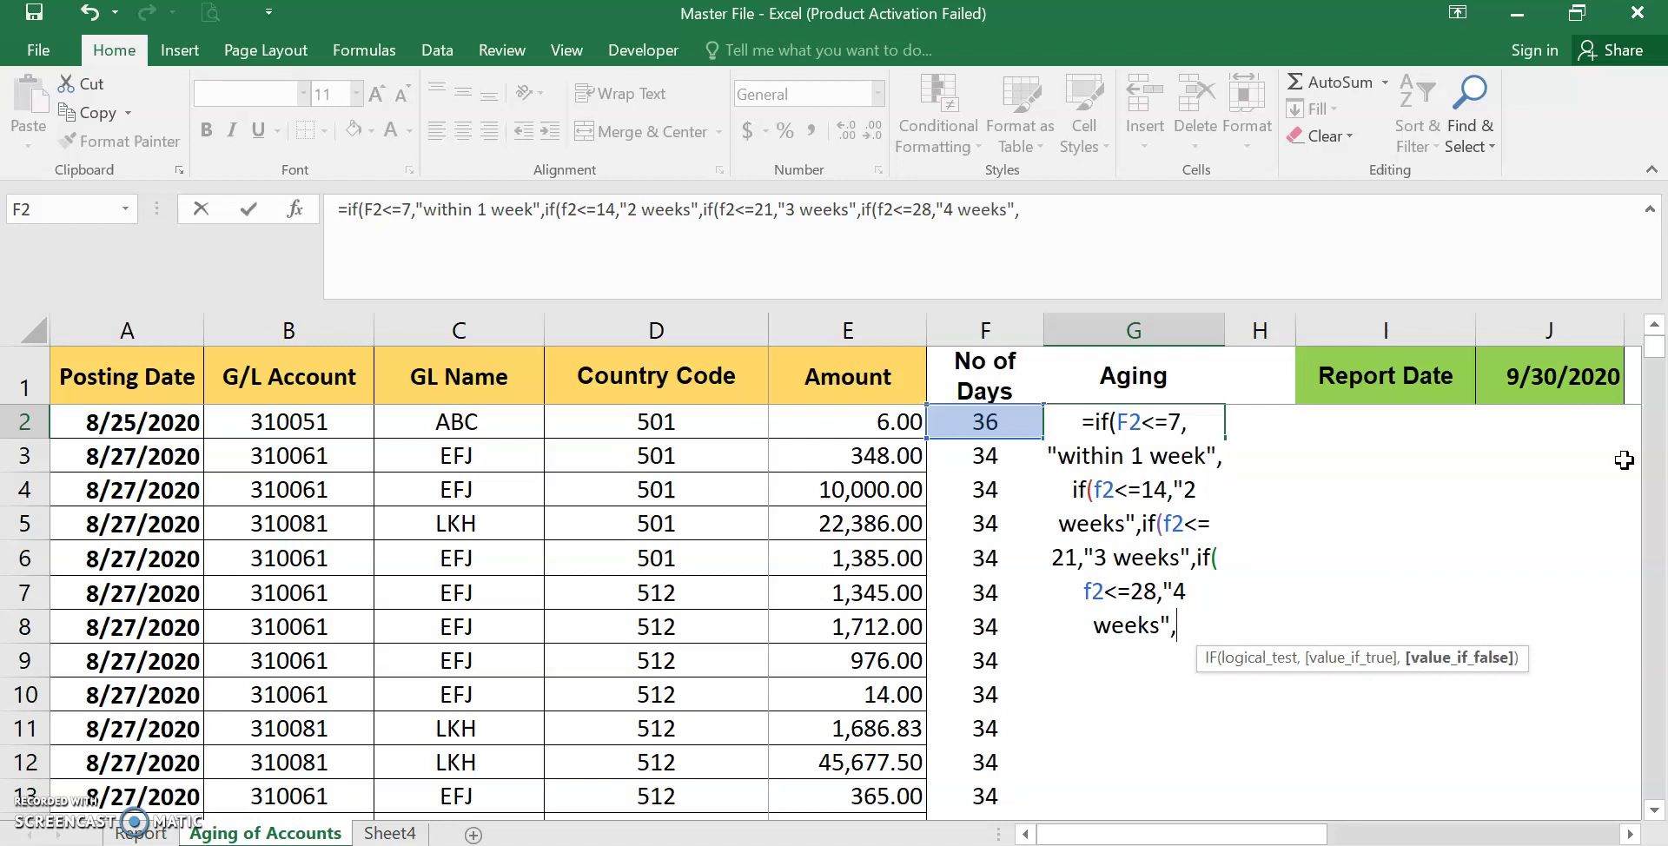
{"action": "type", "text": "if"}
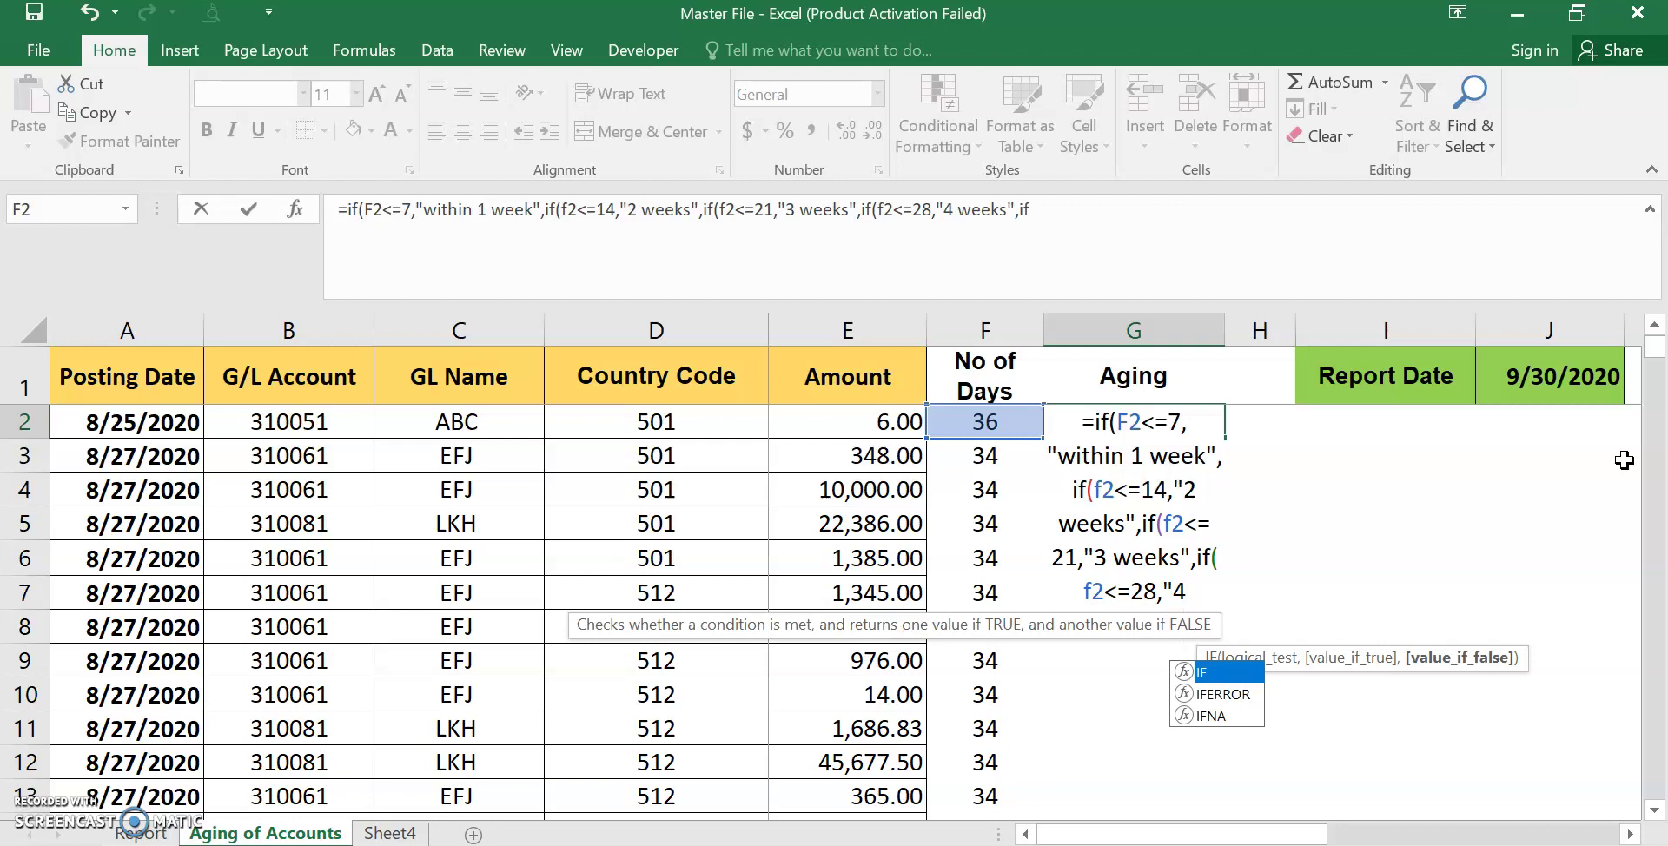
{"action": "type", "text": "("}
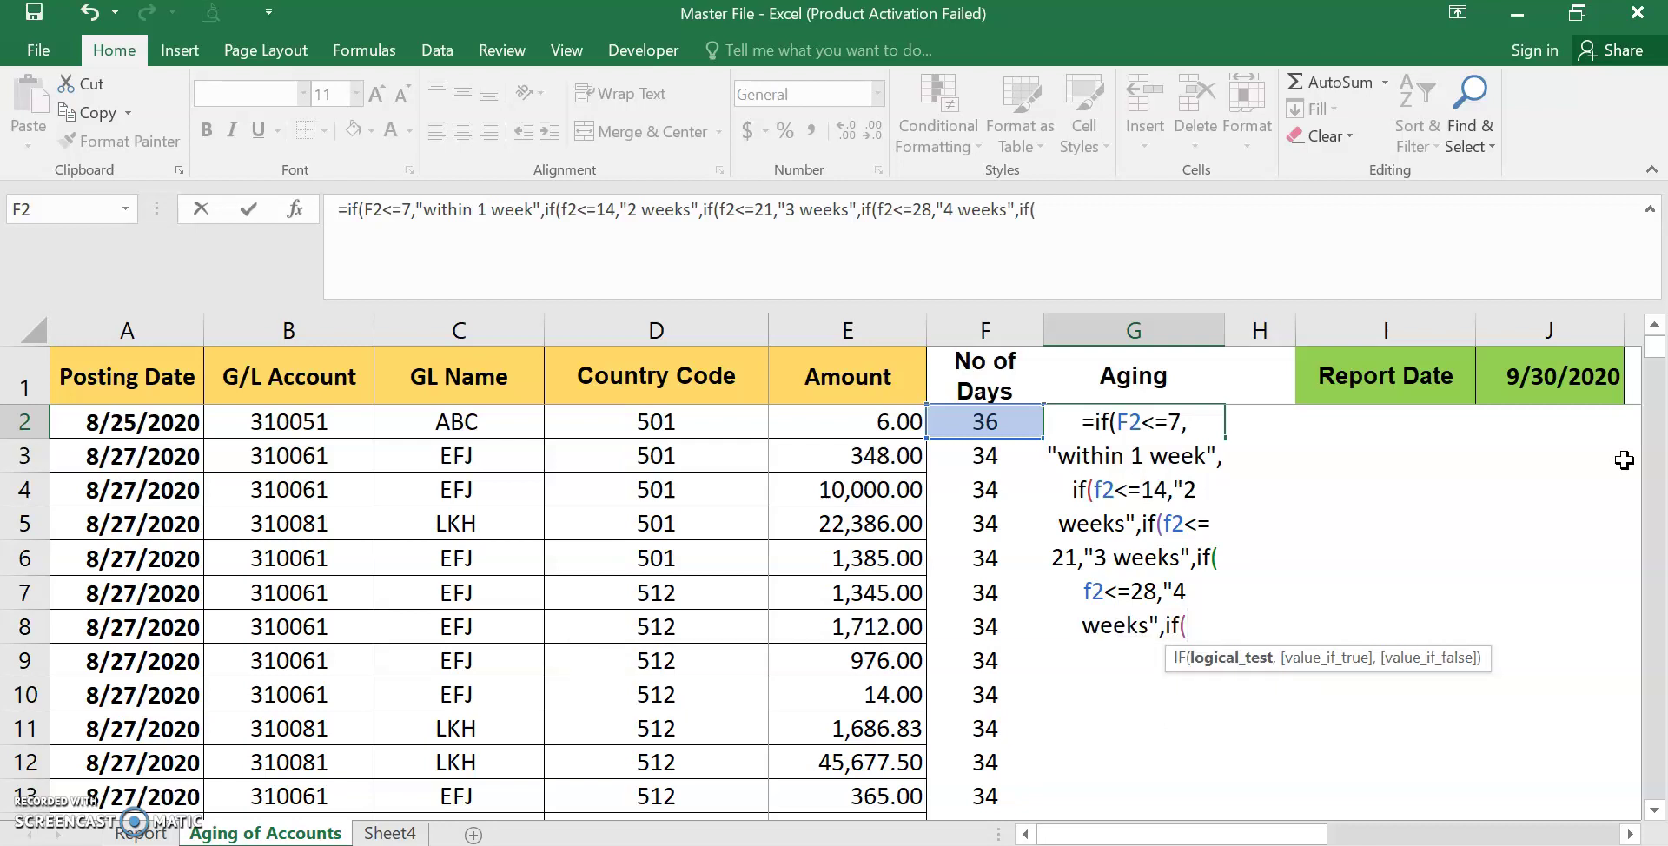
{"action": "type", "text": "f2"}
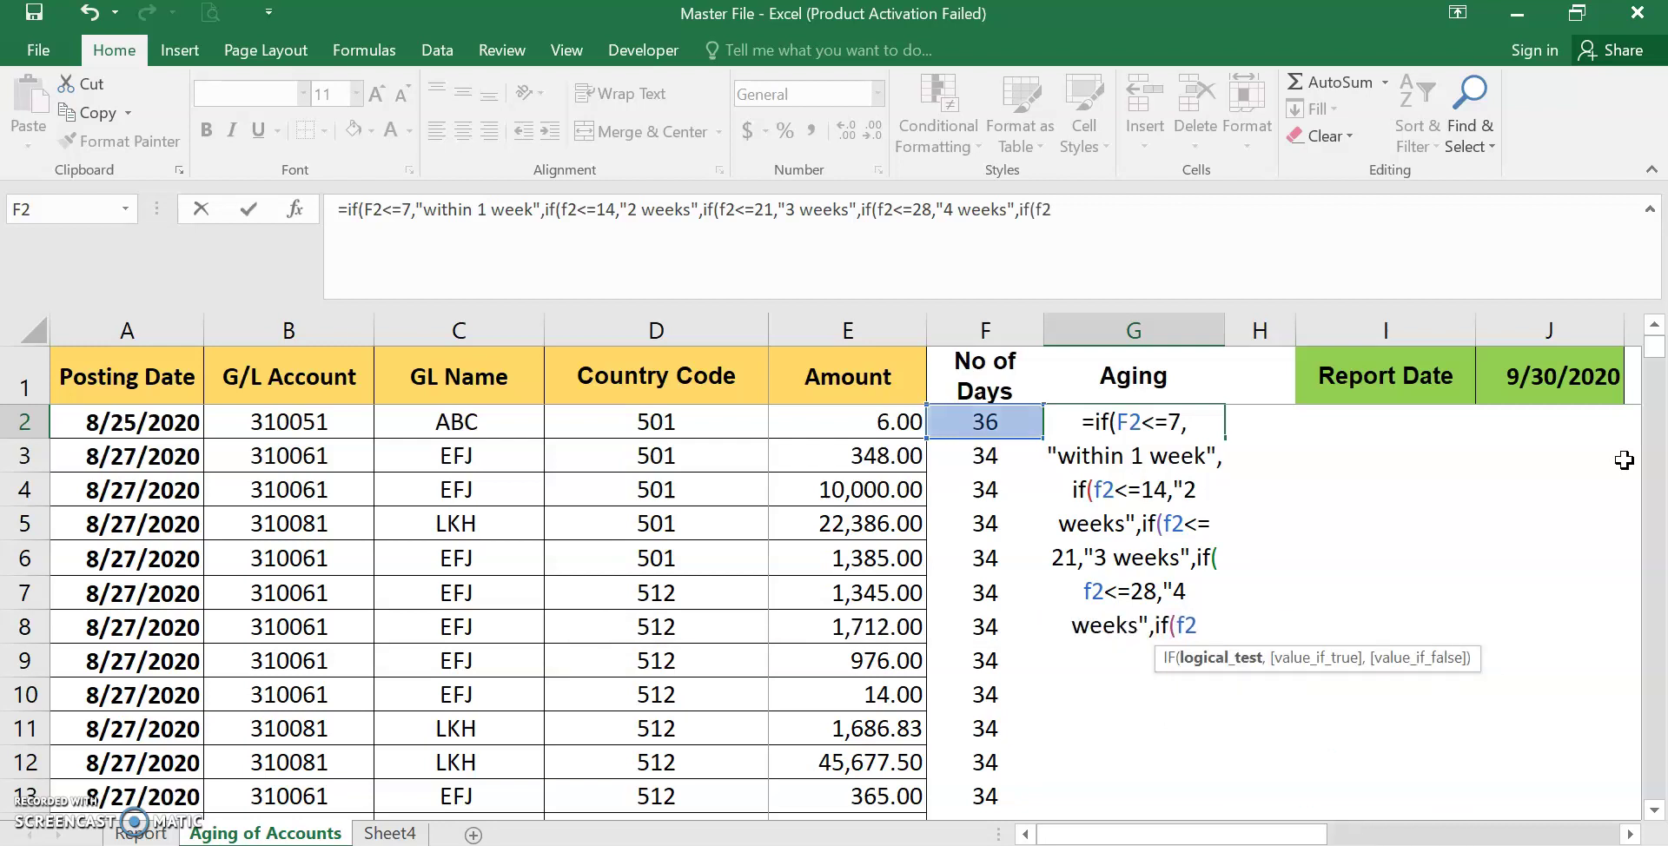
{"action": "type", "text": ">"}
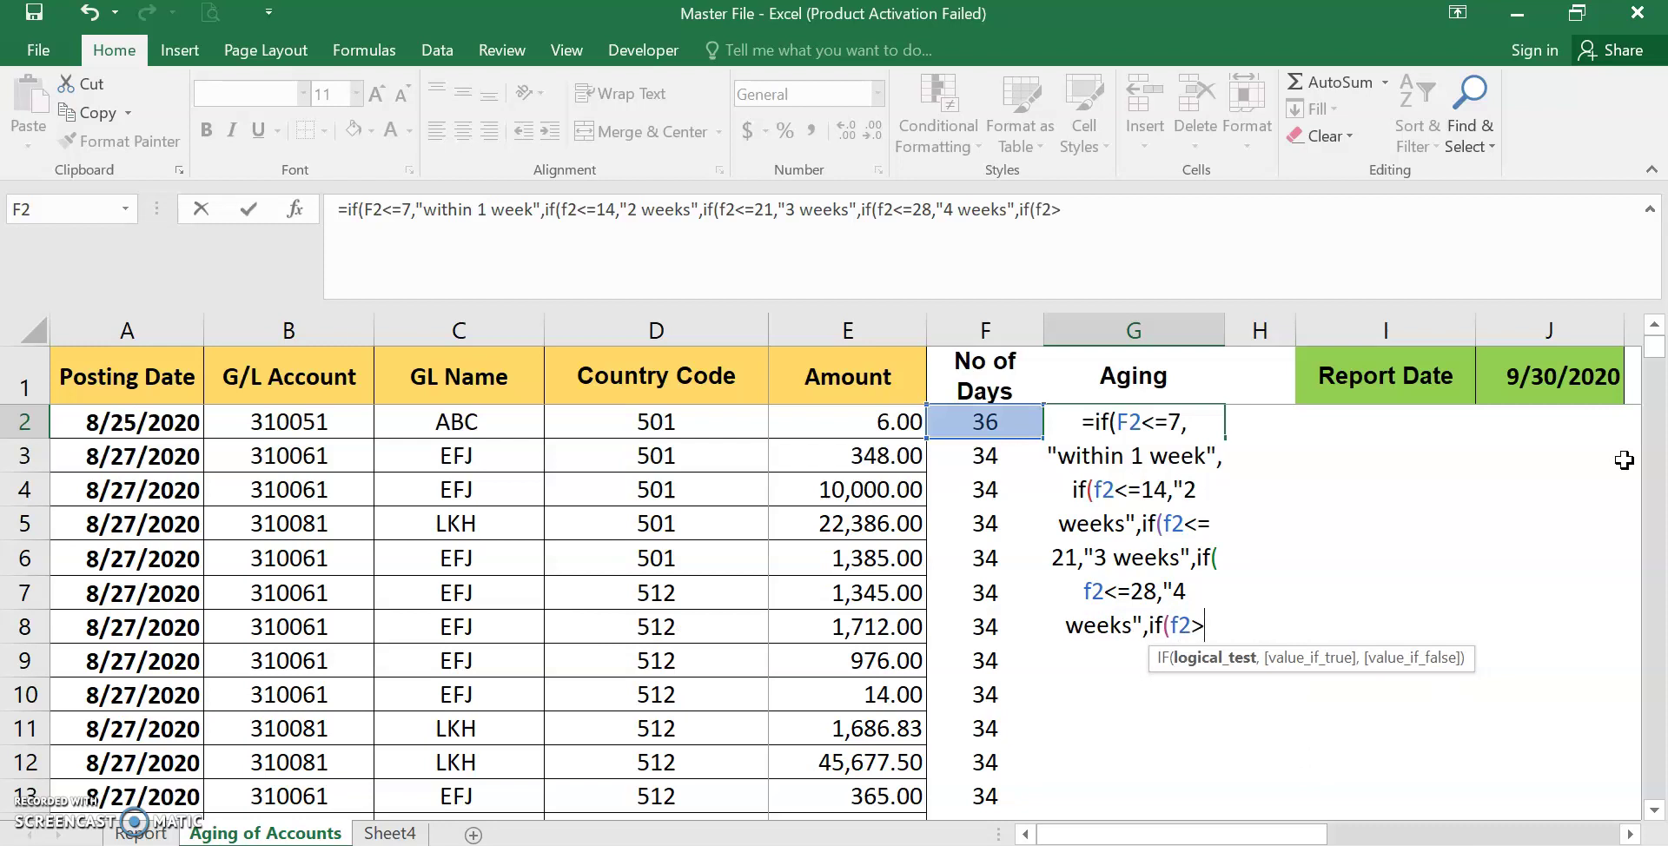
{"action": "type", "text": "28"}
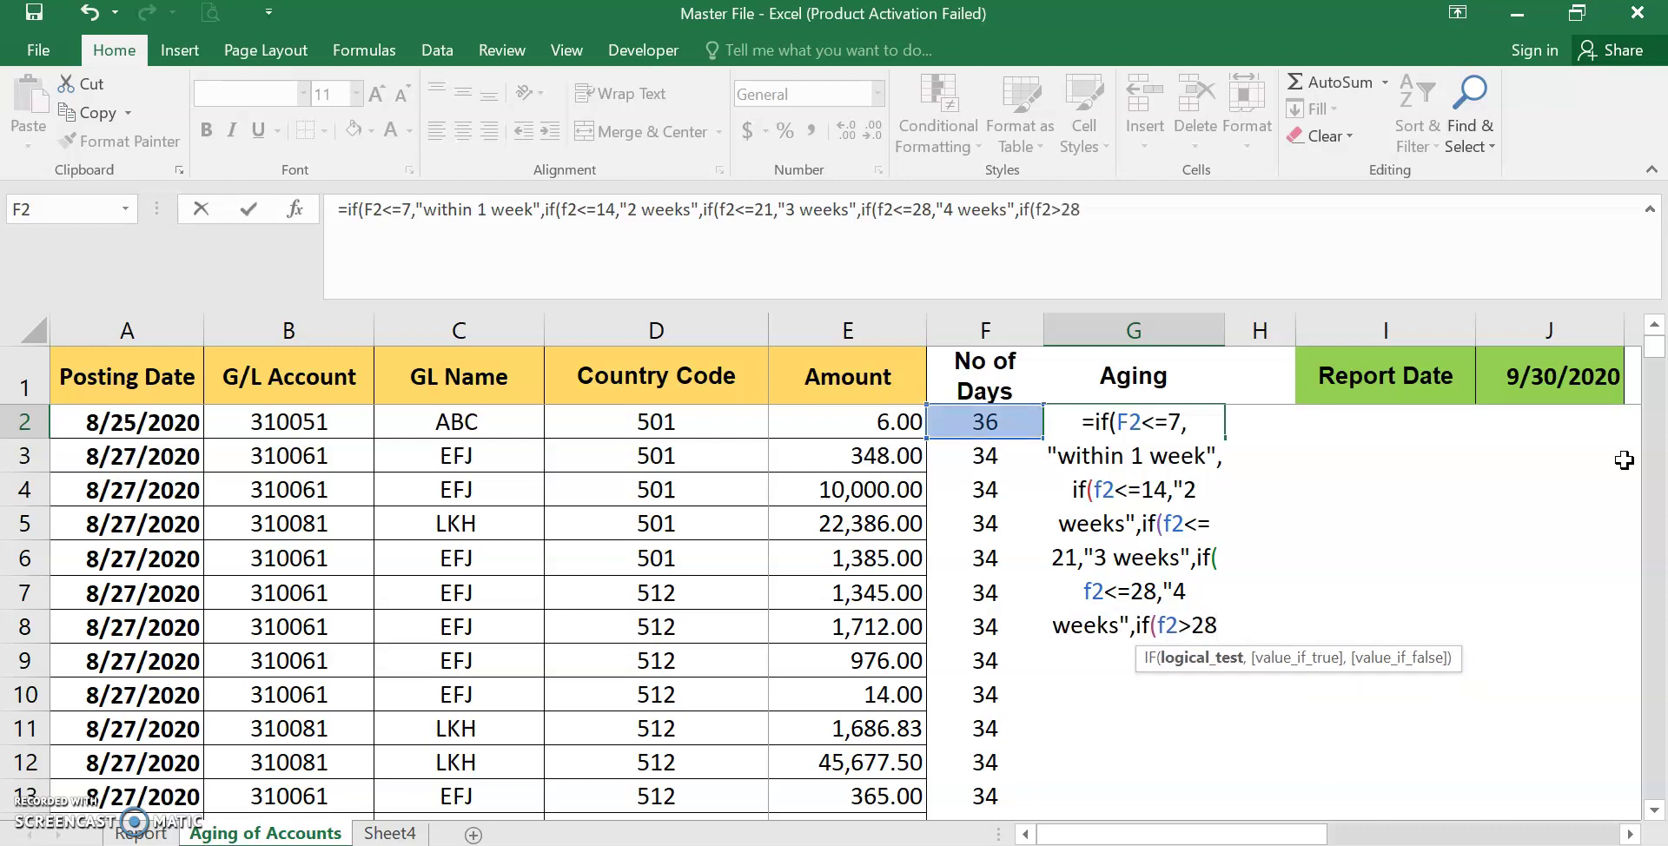
{"action": "type", "text": ","}
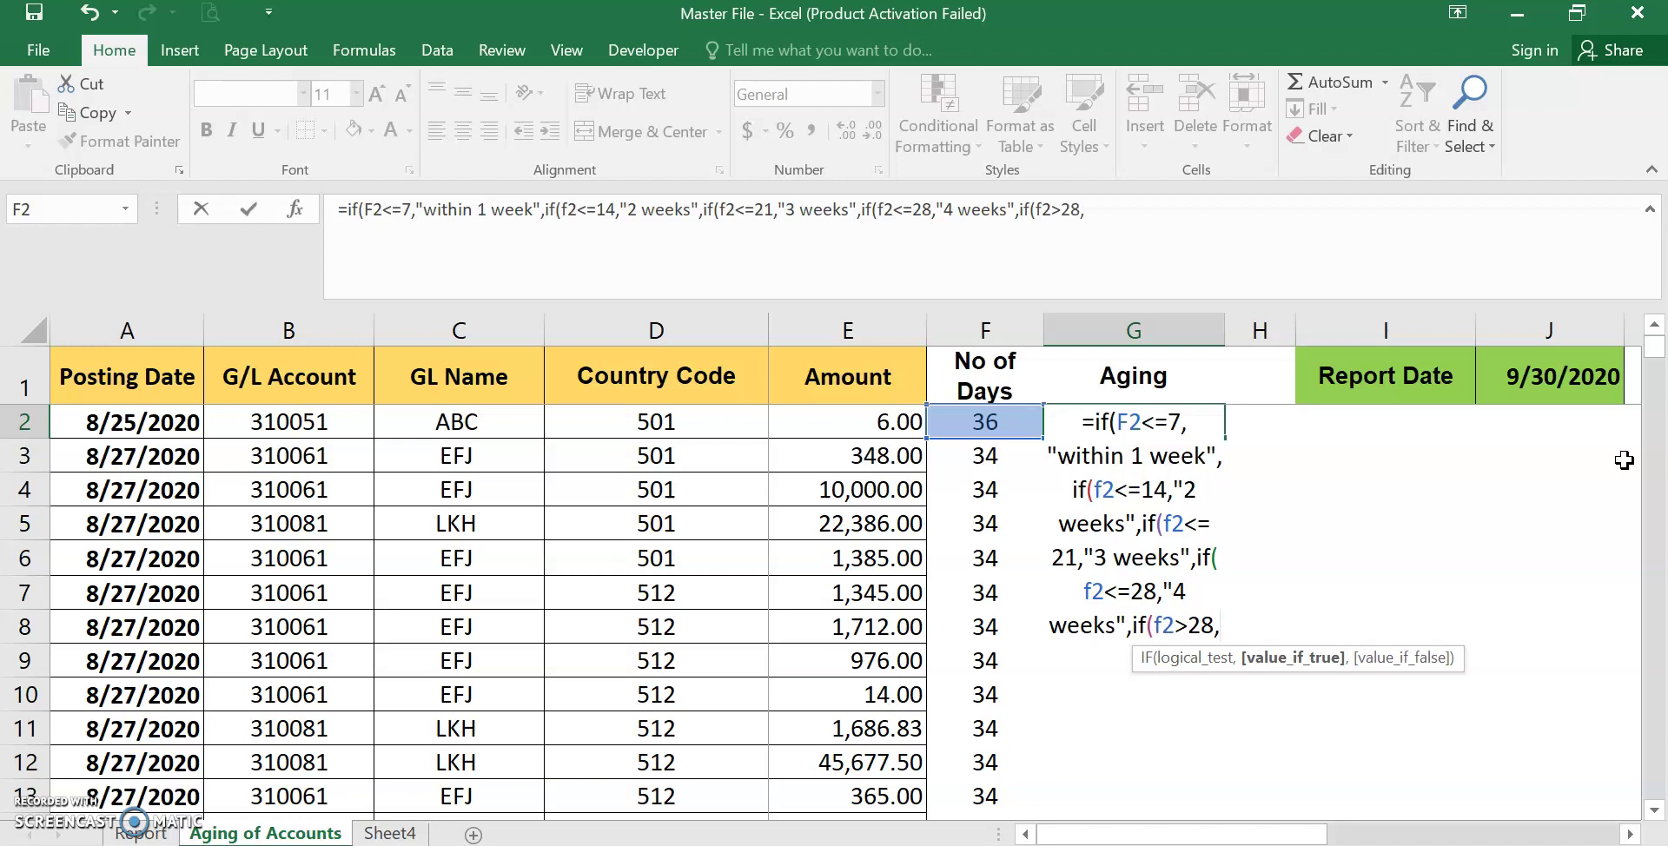
{"action": "type", "text": "\""}
{"action": "type", "text": "A"}
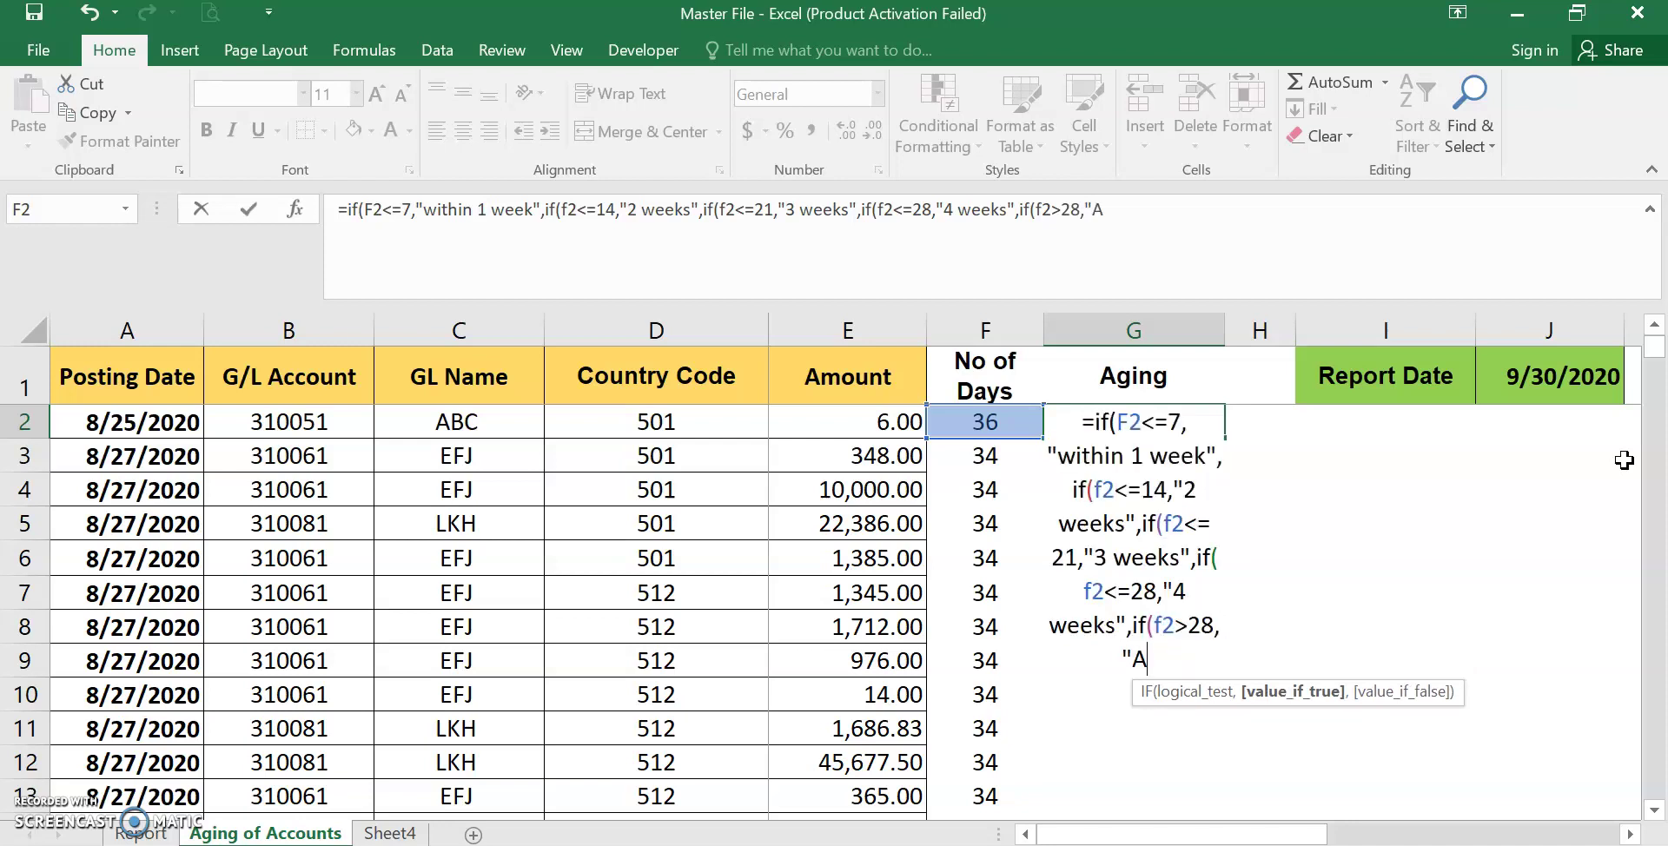
{"action": "type", "text": "bove 4 w"}
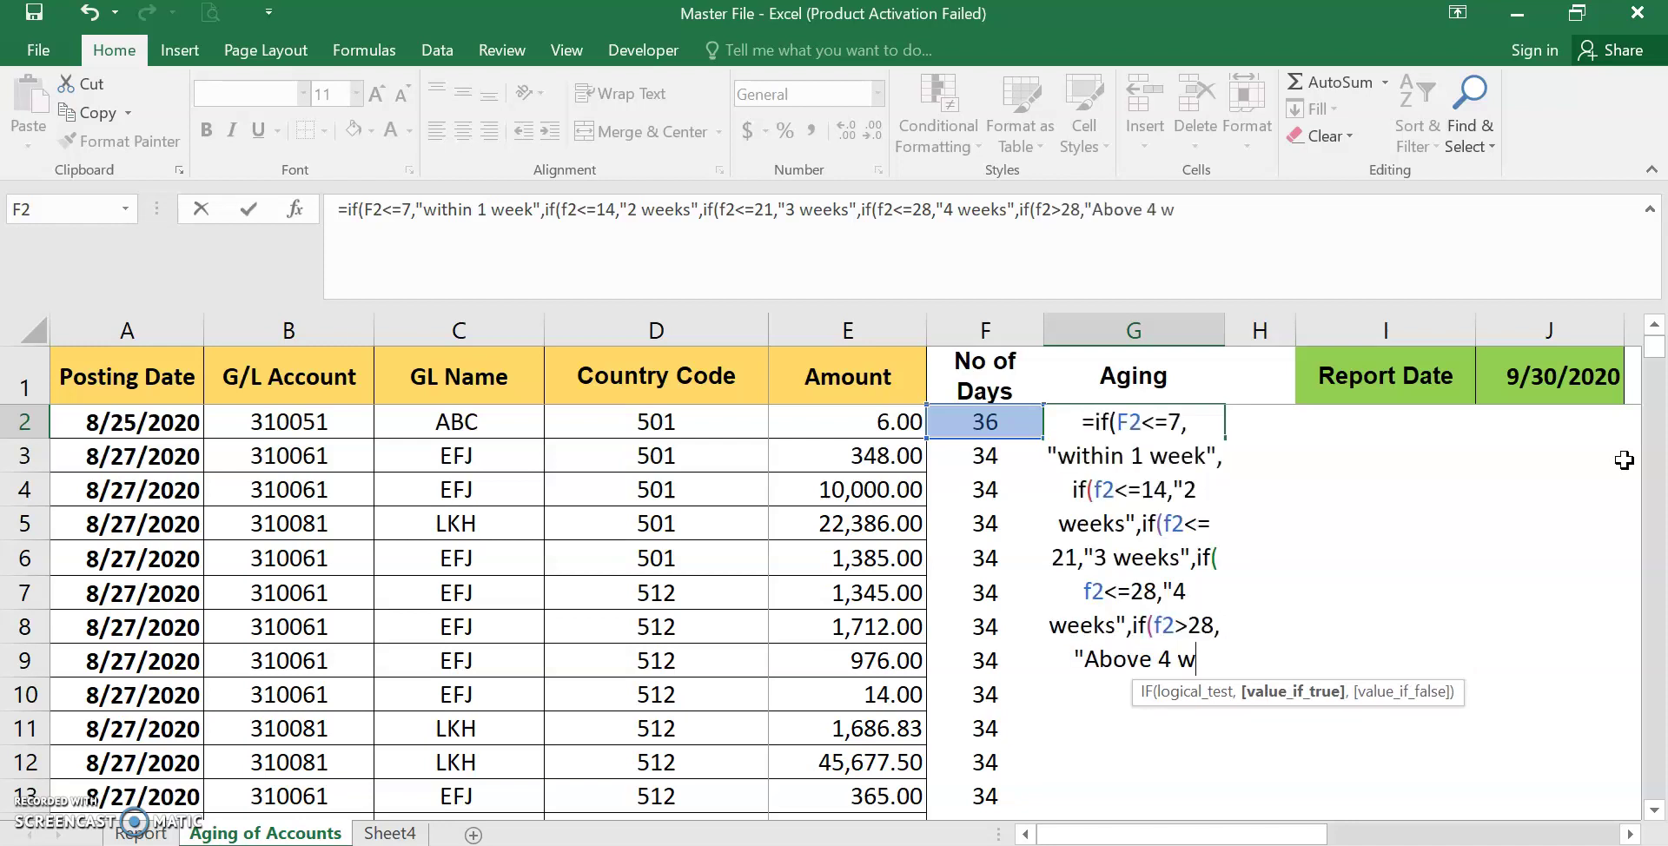
{"action": "type", "text": "eeks\""}
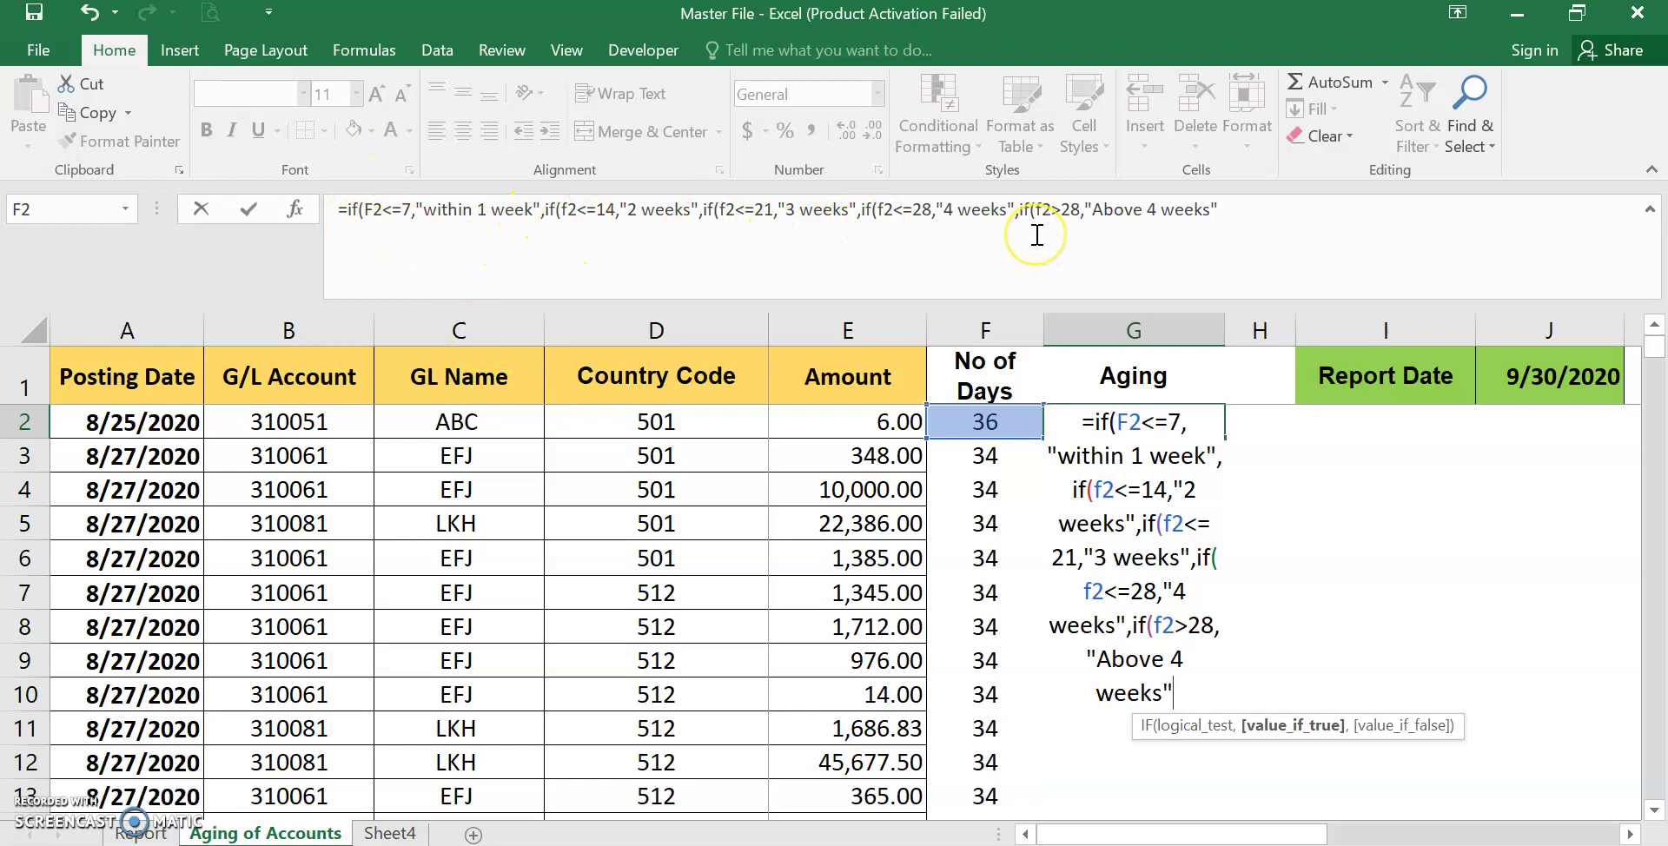
- Add the five closing parentheses at the end of G2's nested IF formula
{"action": "left_click", "coordinate": [358, 211]}
{"action": "left_click", "coordinate": [1232, 210]}
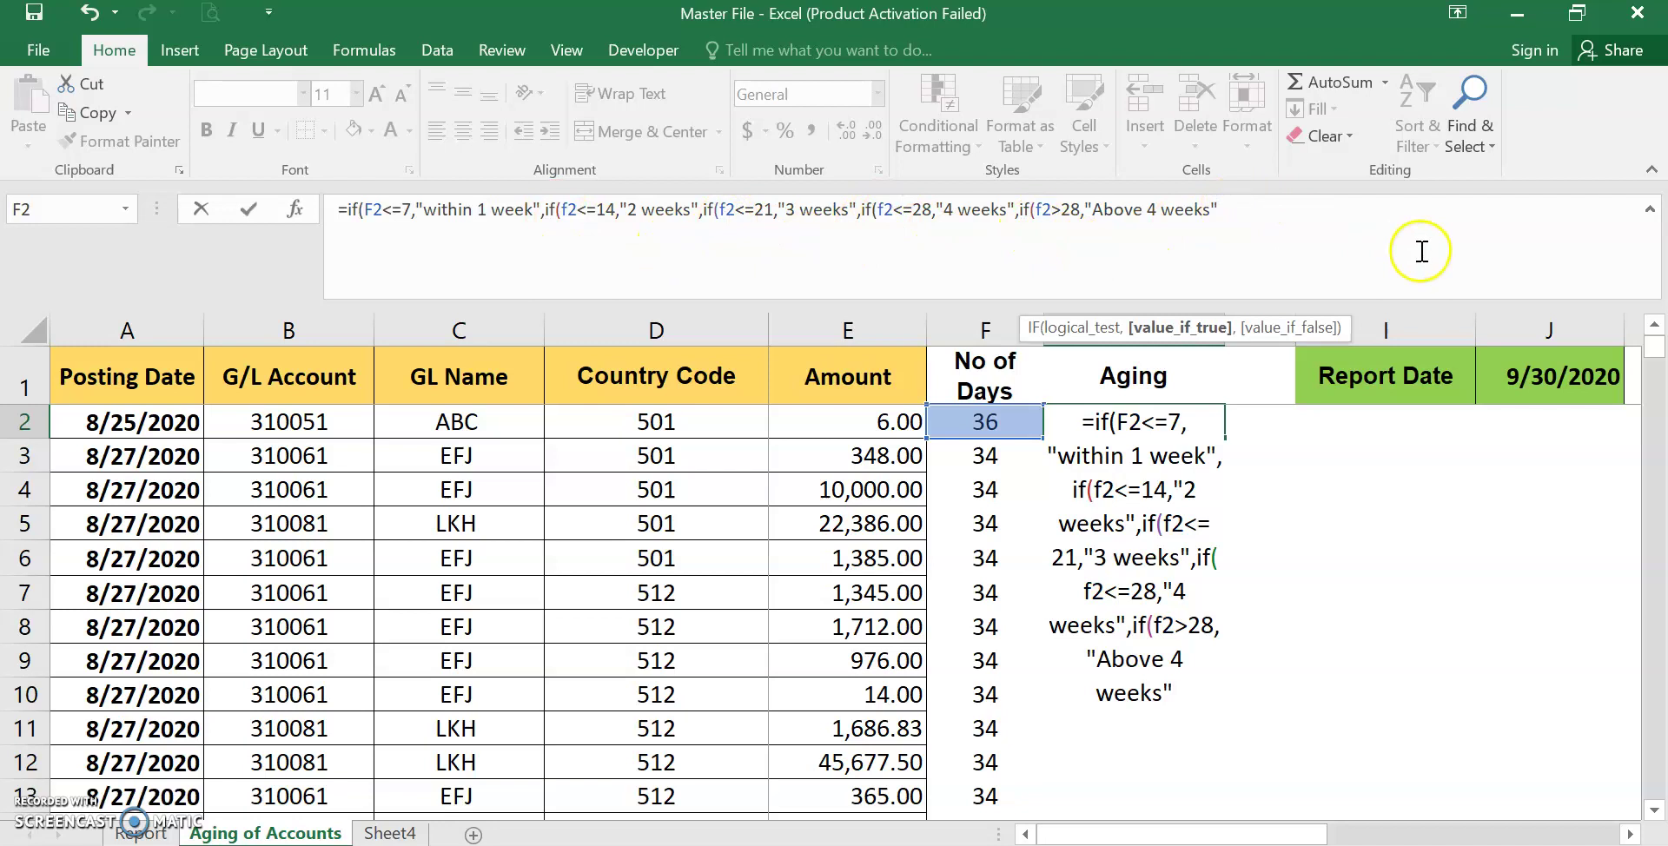
{"action": "type", "text": ")"}
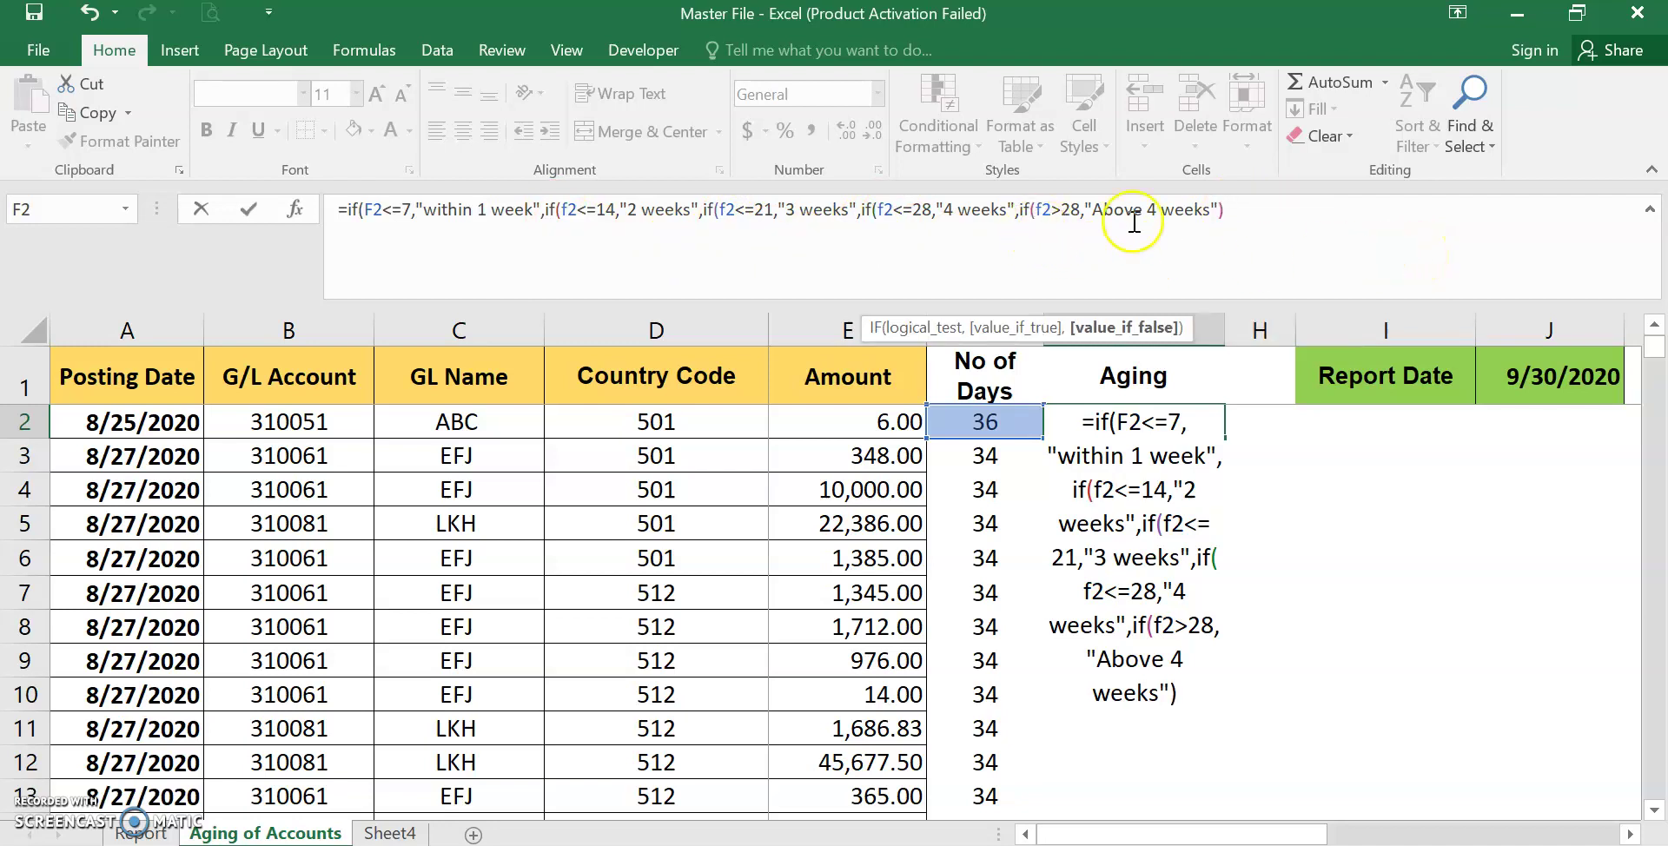
{"action": "left_click", "coordinate": [942, 213]}
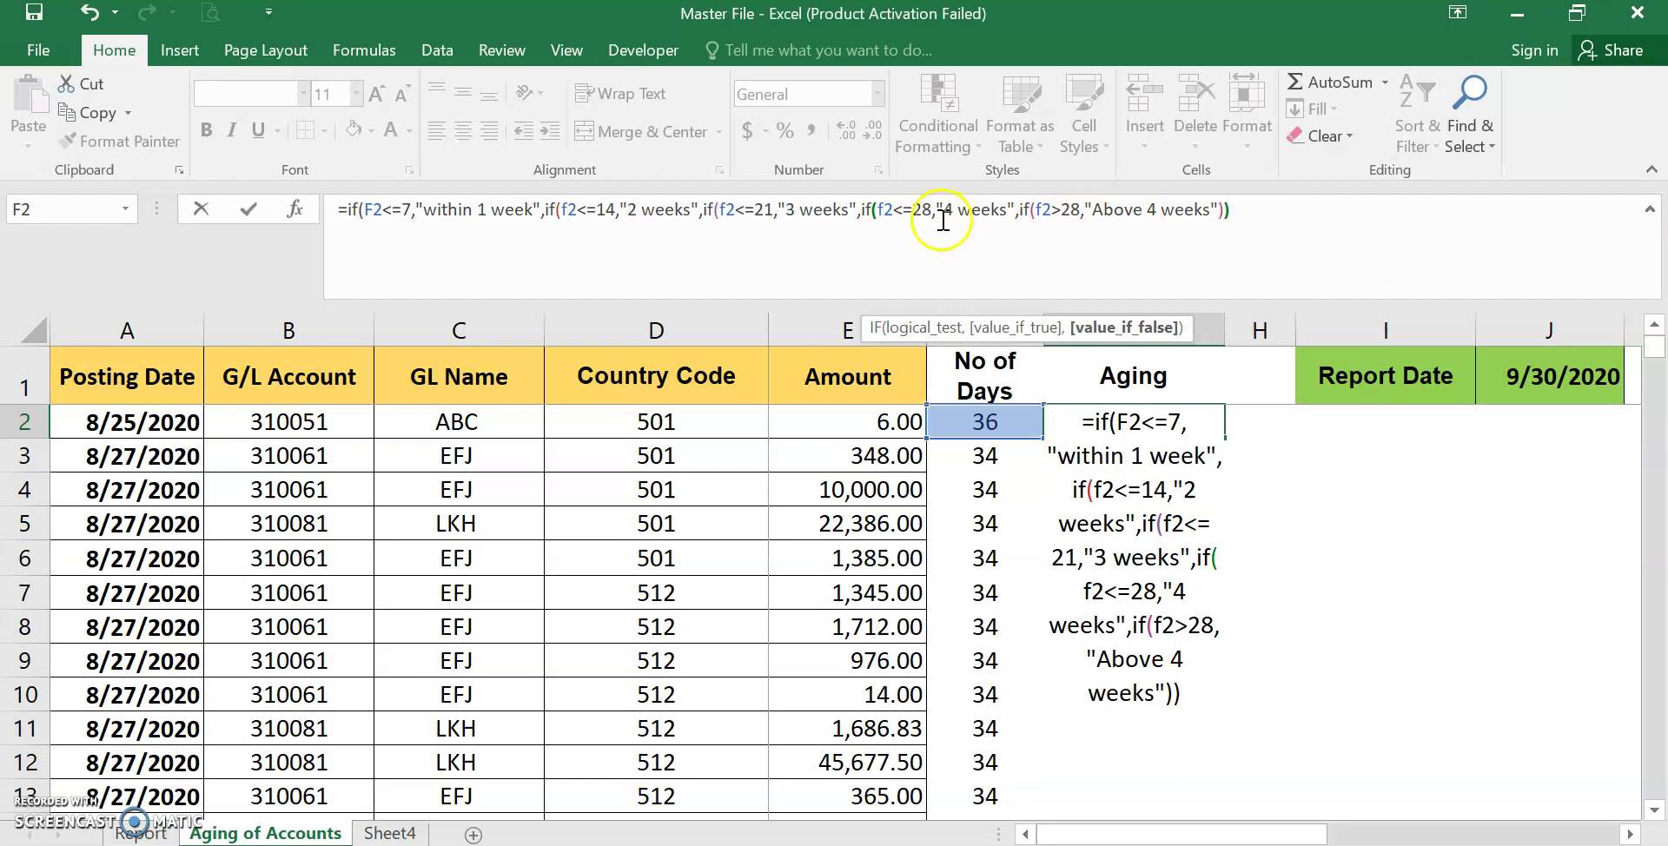
{"action": "left_click", "coordinate": [894, 213]}
{"action": "left_click", "coordinate": [1253, 213]}
{"action": "type", "text": ")"}
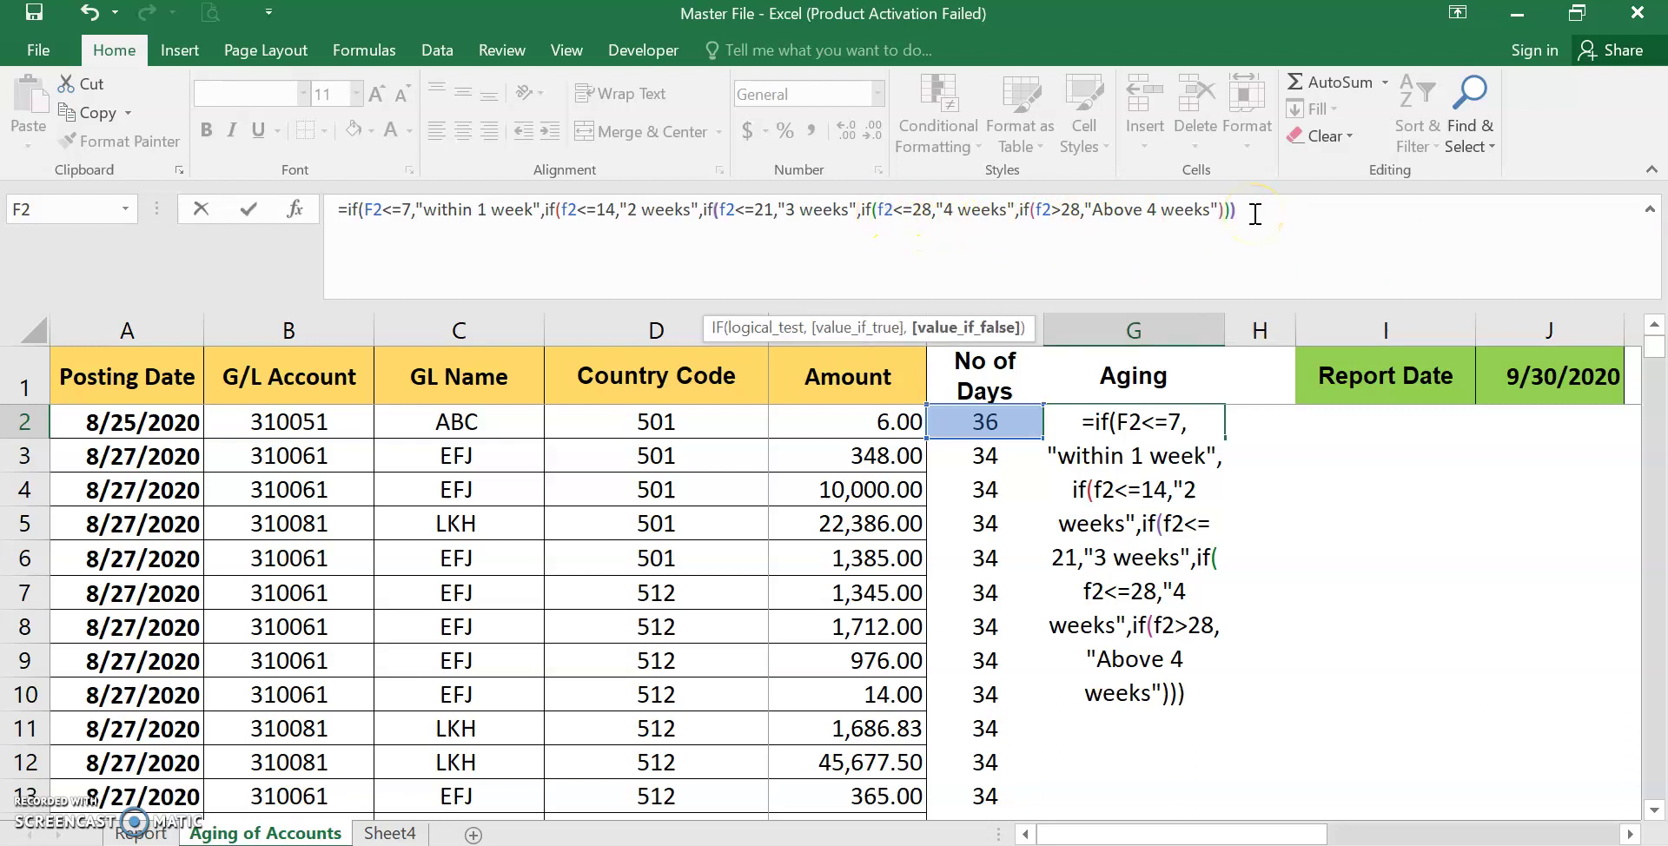
{"action": "left_click", "coordinate": [822, 228]}
{"action": "left_click", "coordinate": [734, 227]}
{"action": "left_click", "coordinate": [1055, 225]}
{"action": "left_click", "coordinate": [1267, 220]}
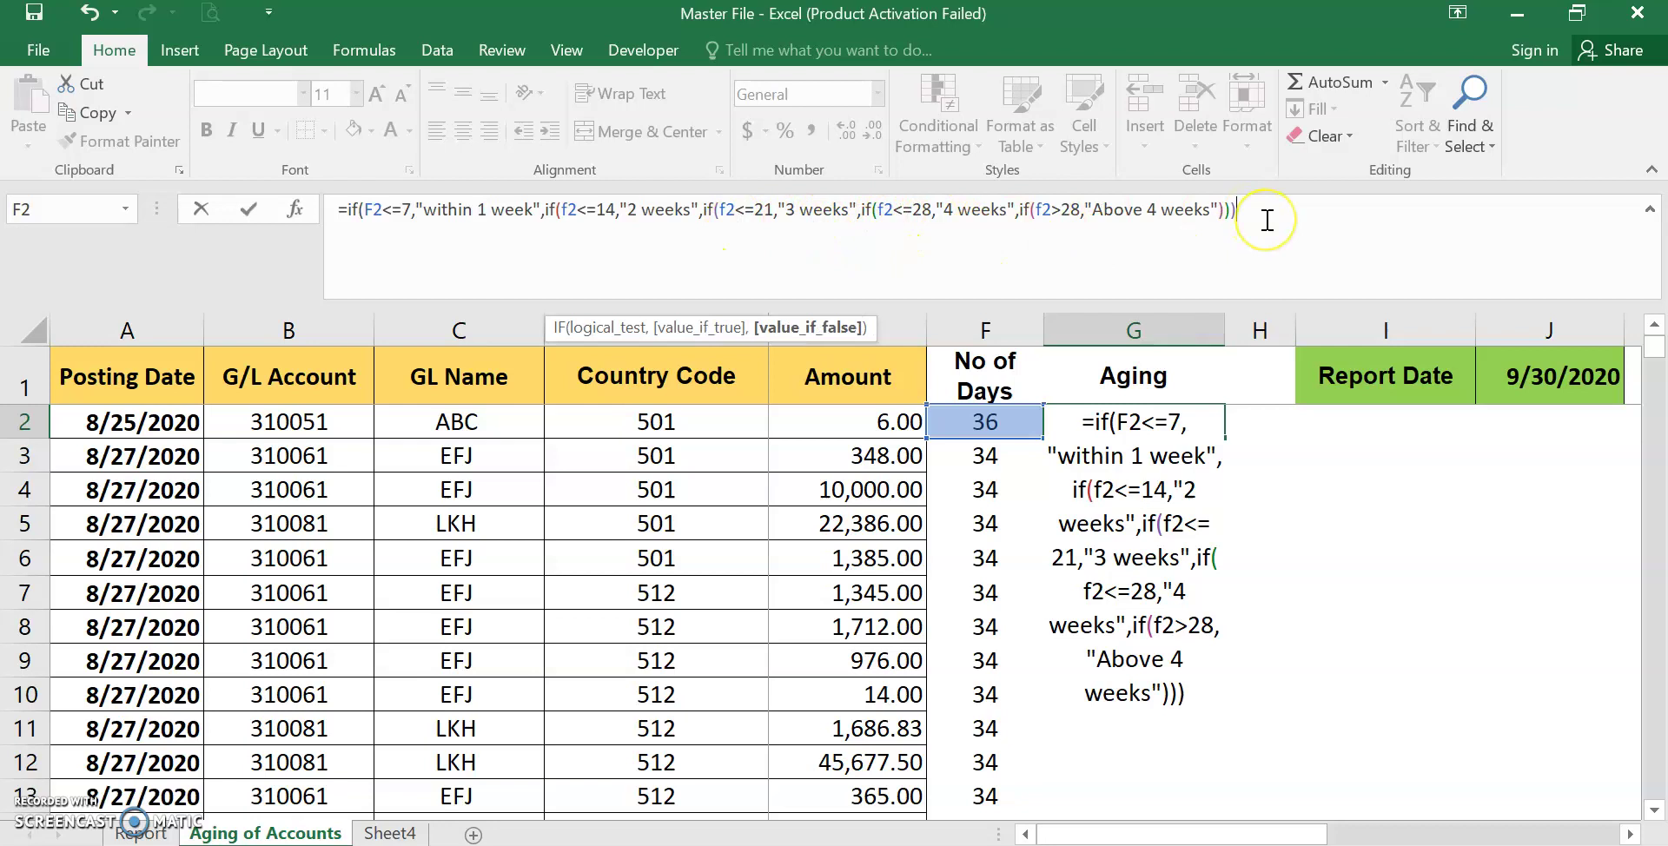
{"action": "type", "text": "))"}
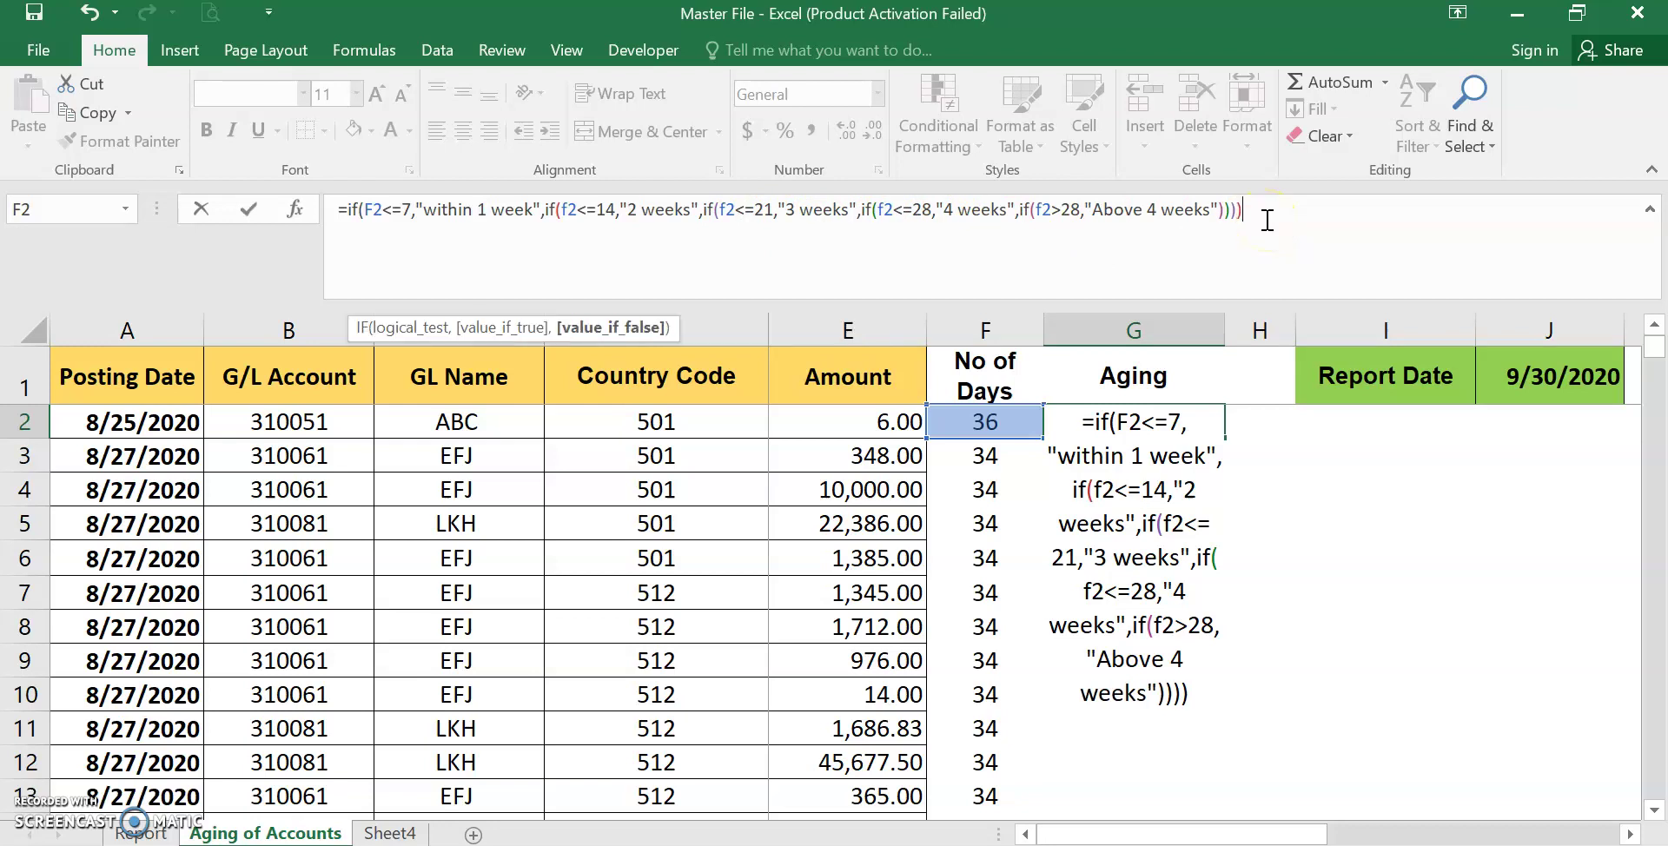
- Commit the Aging formula so G2 shows Above 4 weeks, then review it
{"action": "left_click", "coordinate": [1267, 220]}
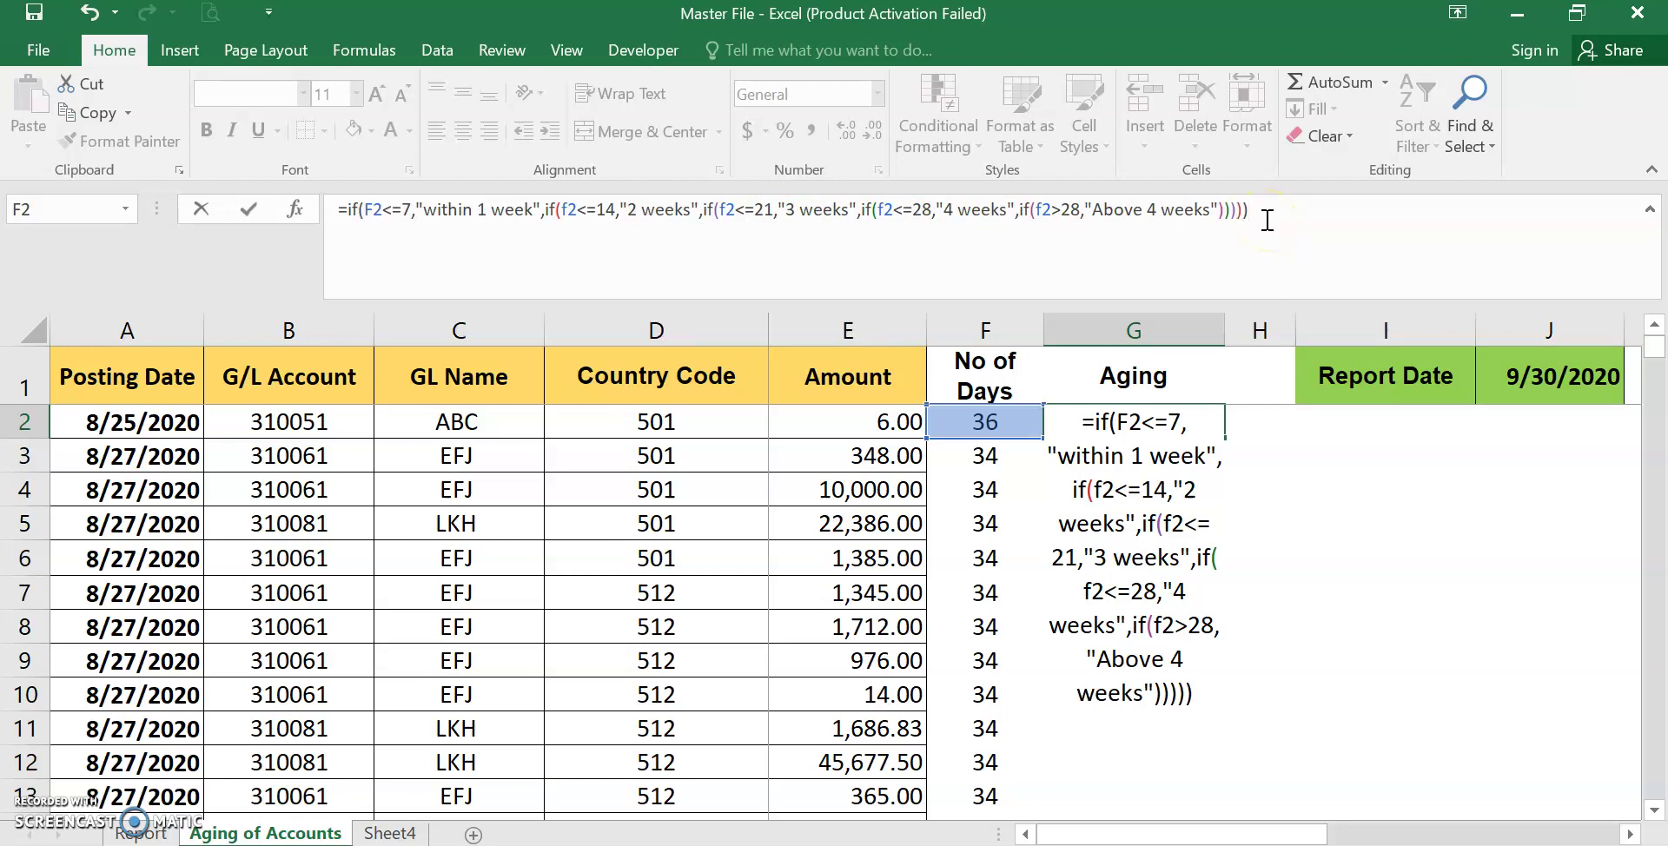
{"action": "key", "text": "Left"}
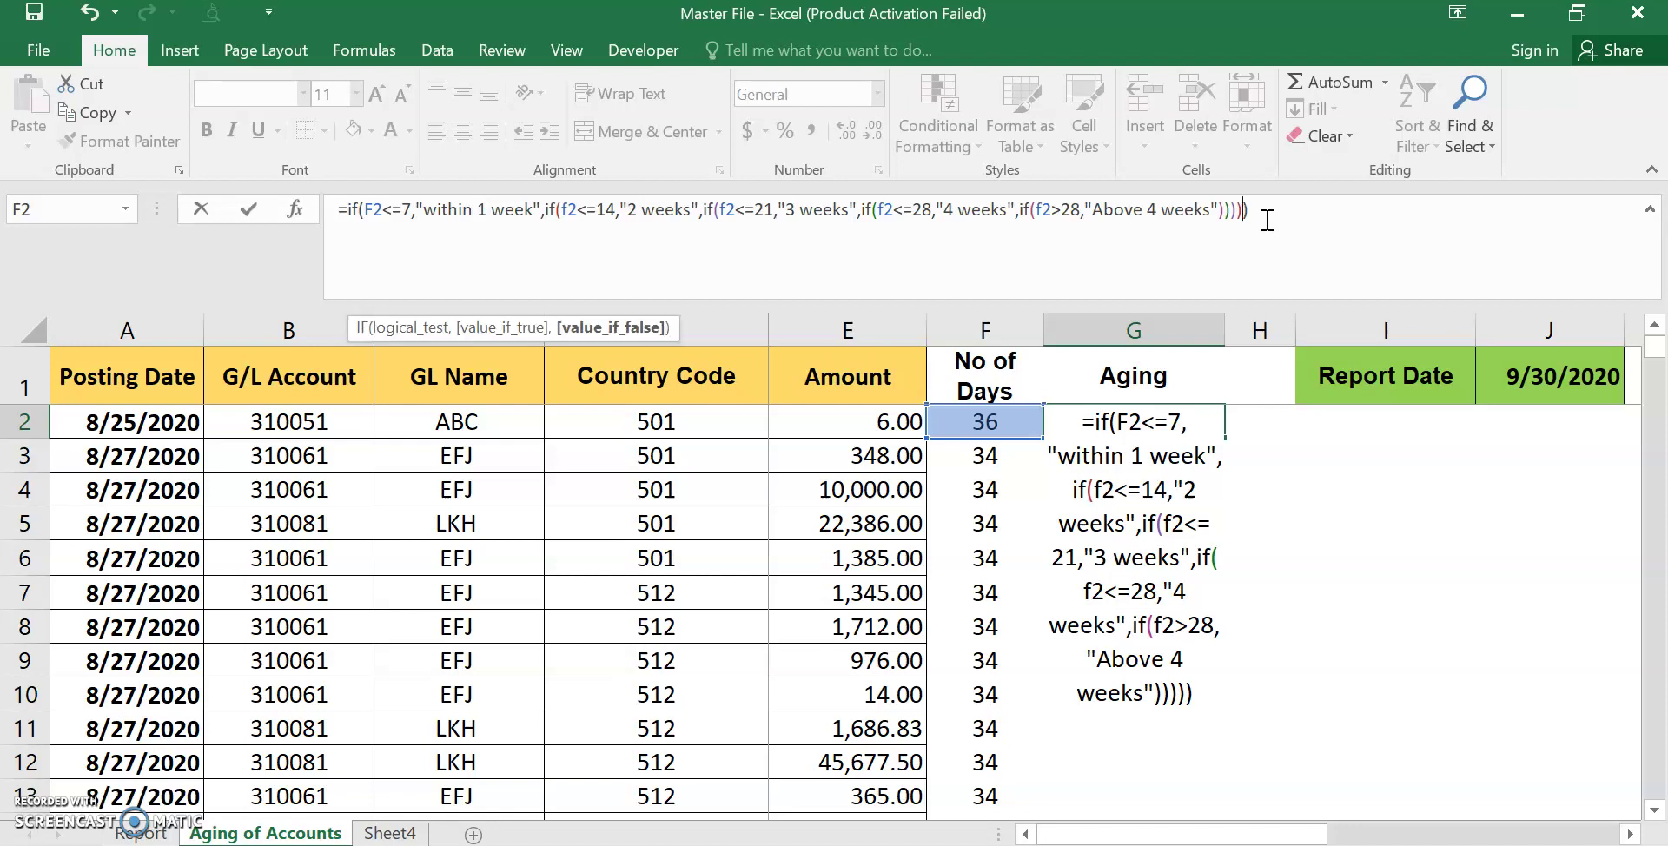
{"action": "key", "text": "Return"}
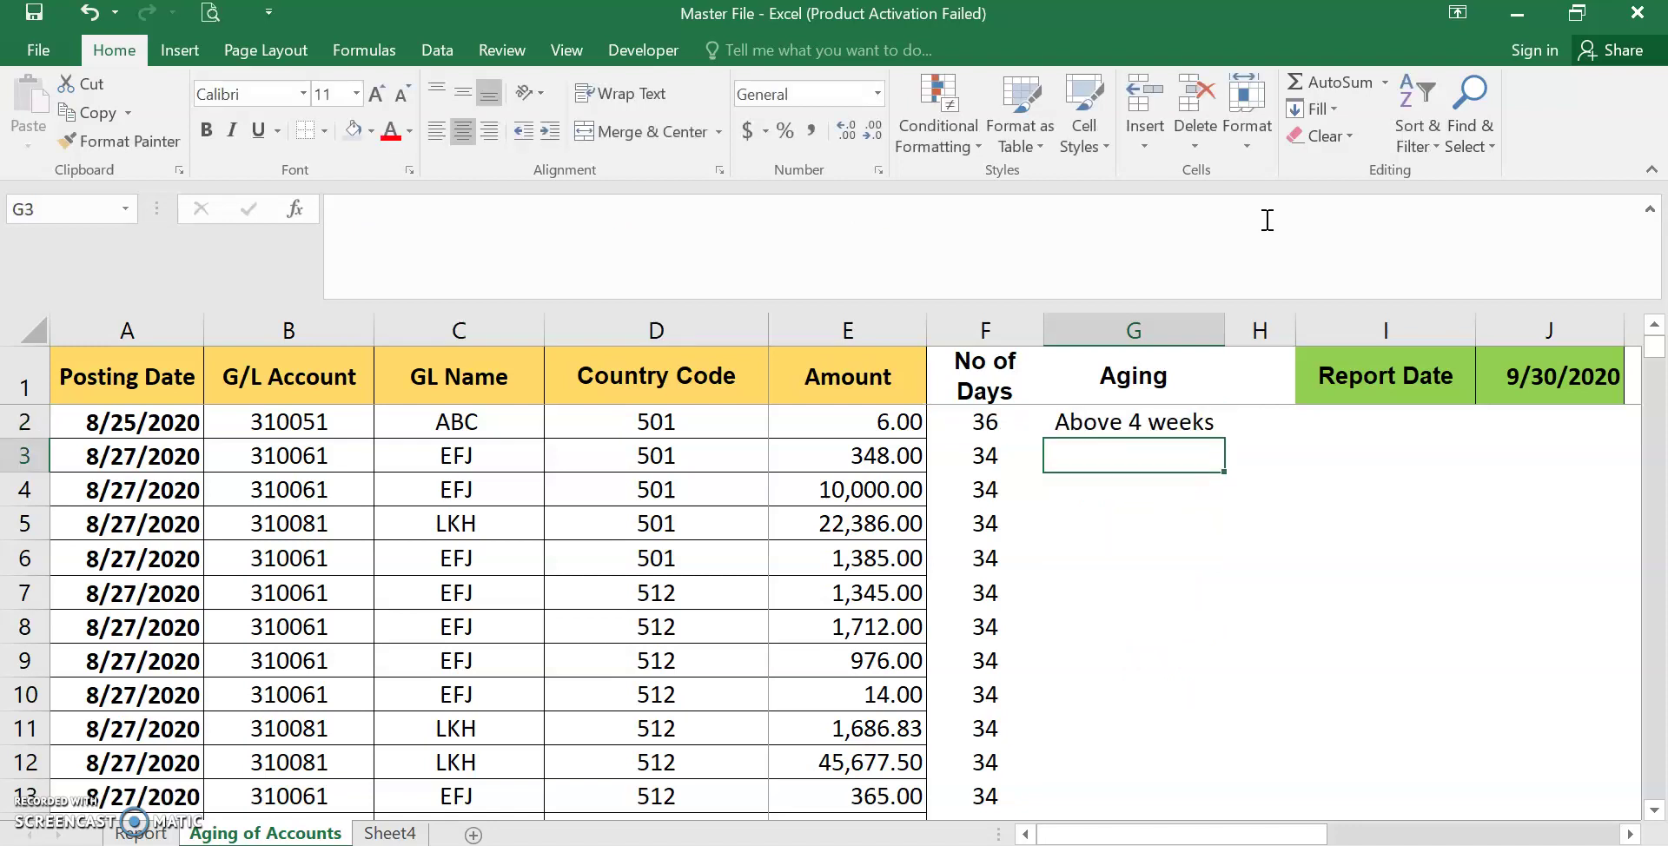
{"action": "key", "text": "Up"}
{"action": "left_click", "coordinate": [376, 209]}
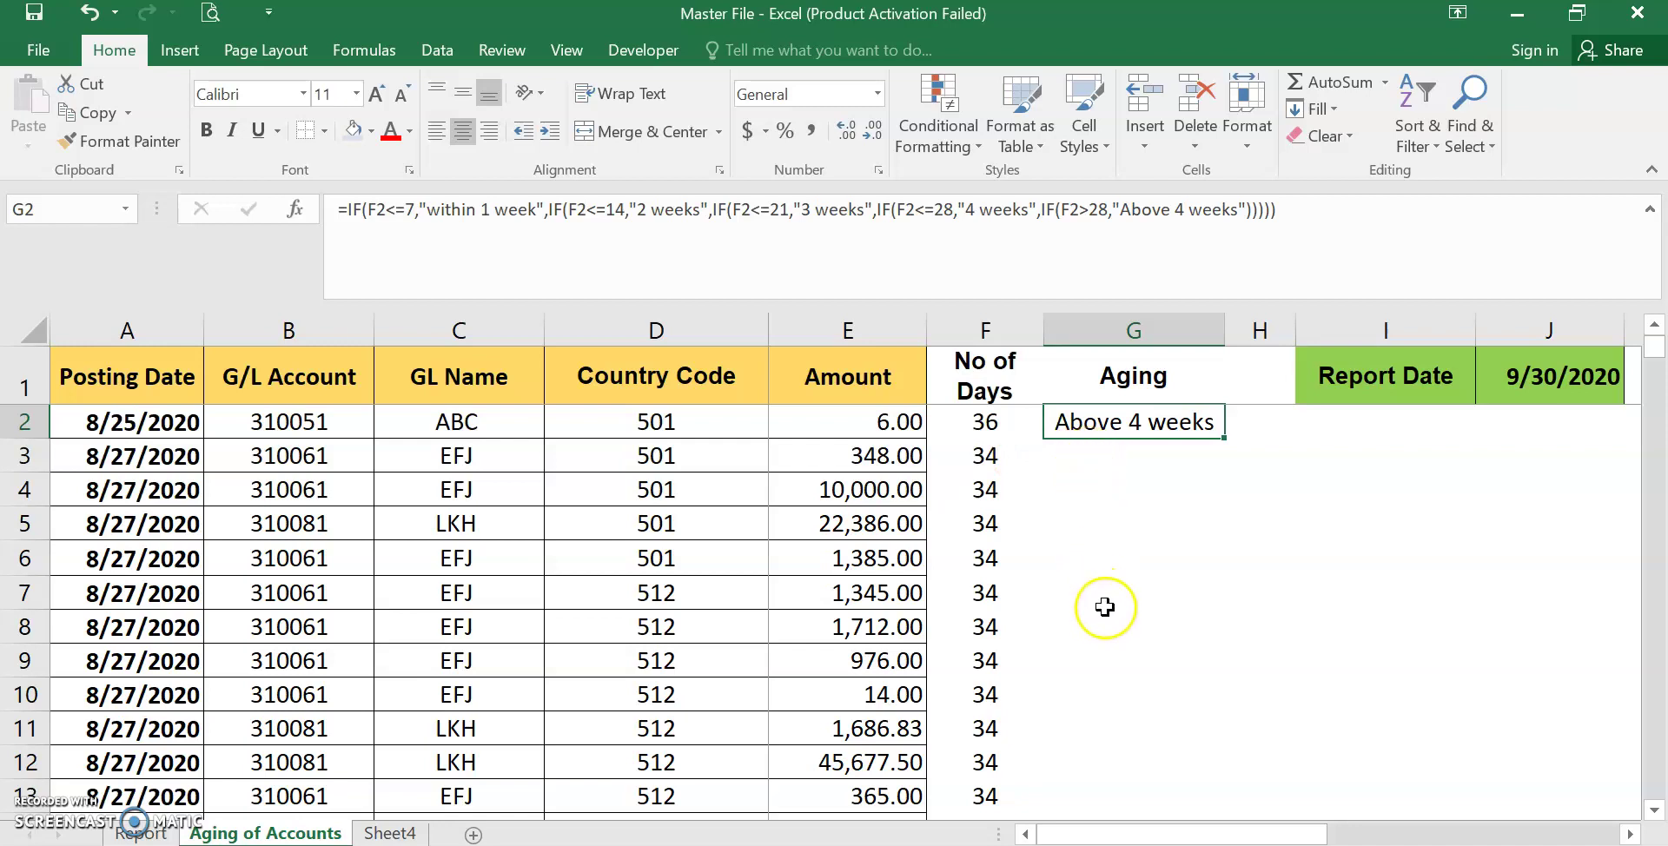
- Fill G2's aging formula down column G, labelling the 34–36 day rows Above 4 weeks
{"action": "left_click", "coordinate": [1136, 424]}
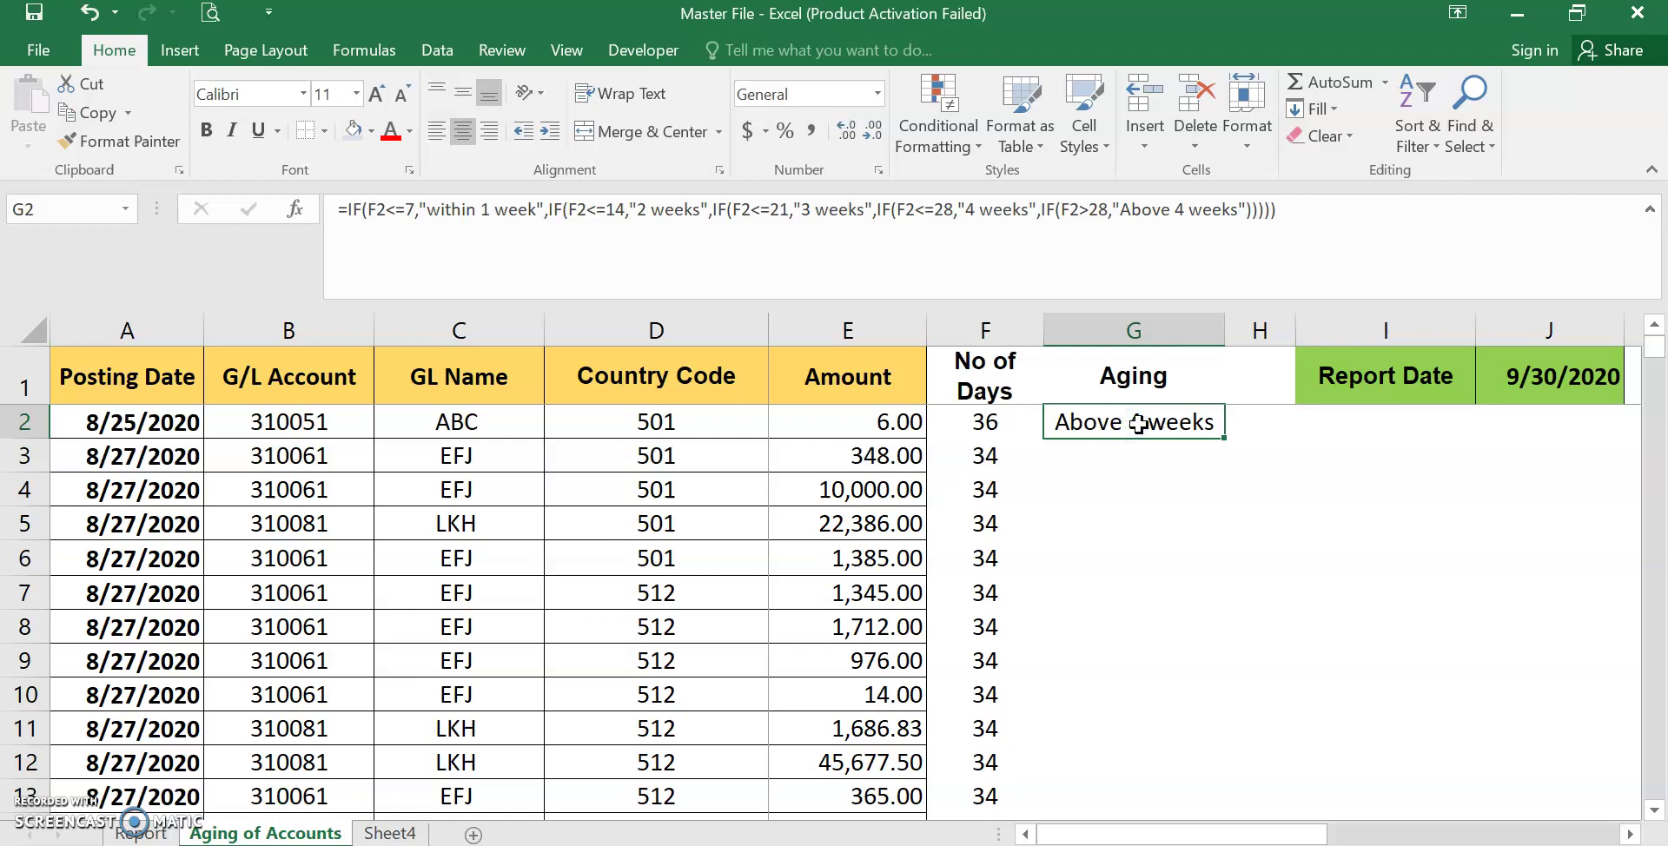
{"action": "double_click", "coordinate": [1228, 439]}
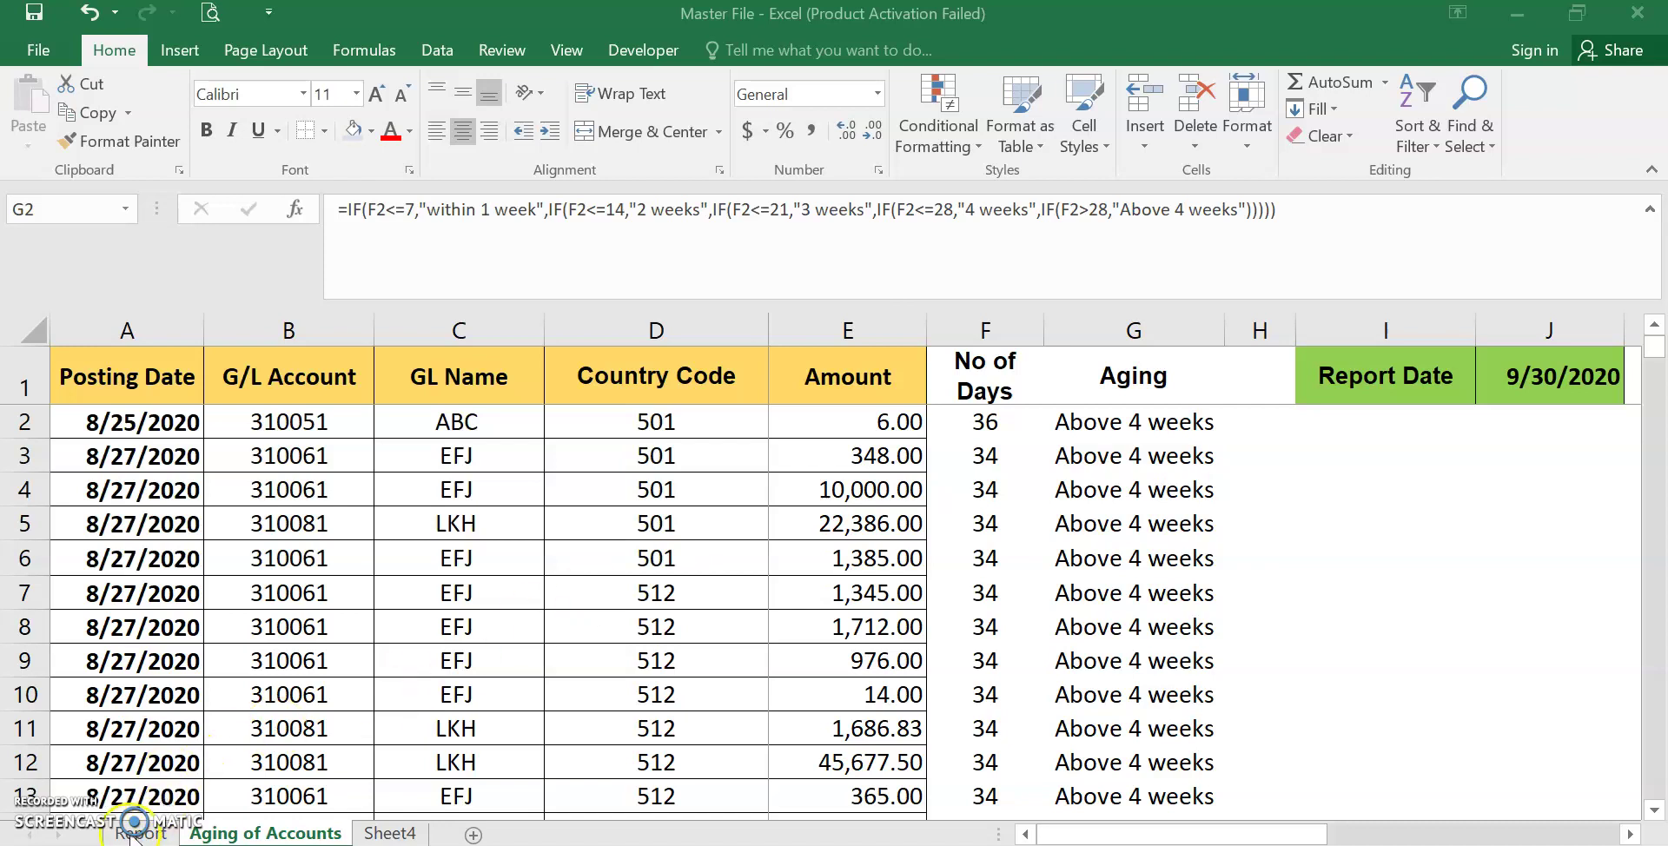
- On the Report sheet, review the GL names and aging-bucket headings, then select B5
{"action": "key", "text": "ctrl+shift+Down"}
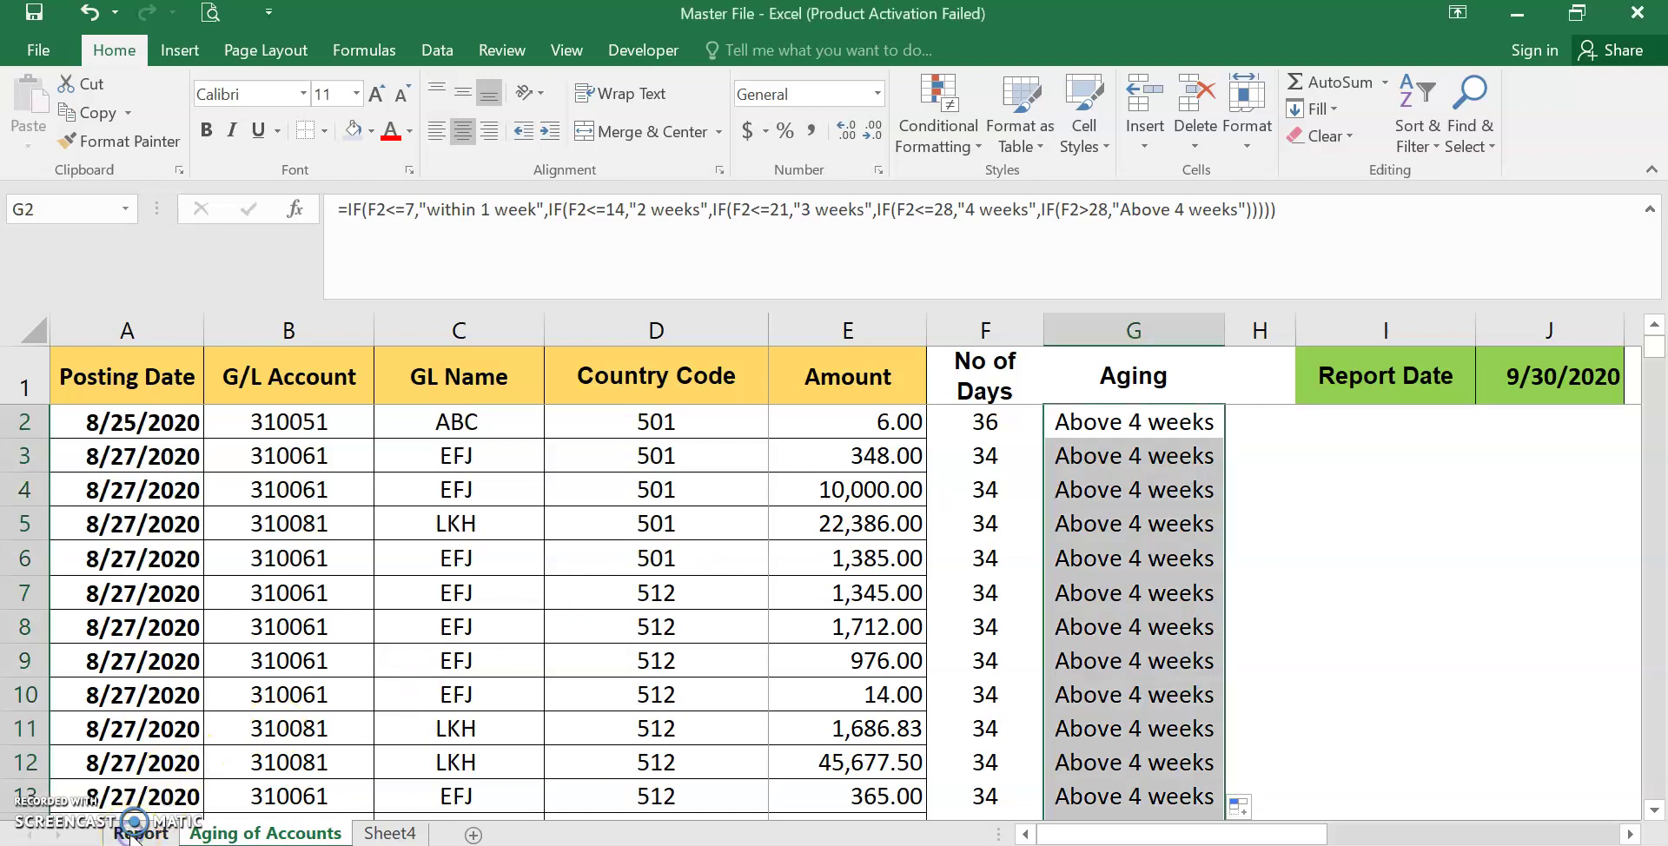
{"action": "left_click", "coordinate": [130, 832]}
{"action": "left_click", "coordinate": [466, 643]}
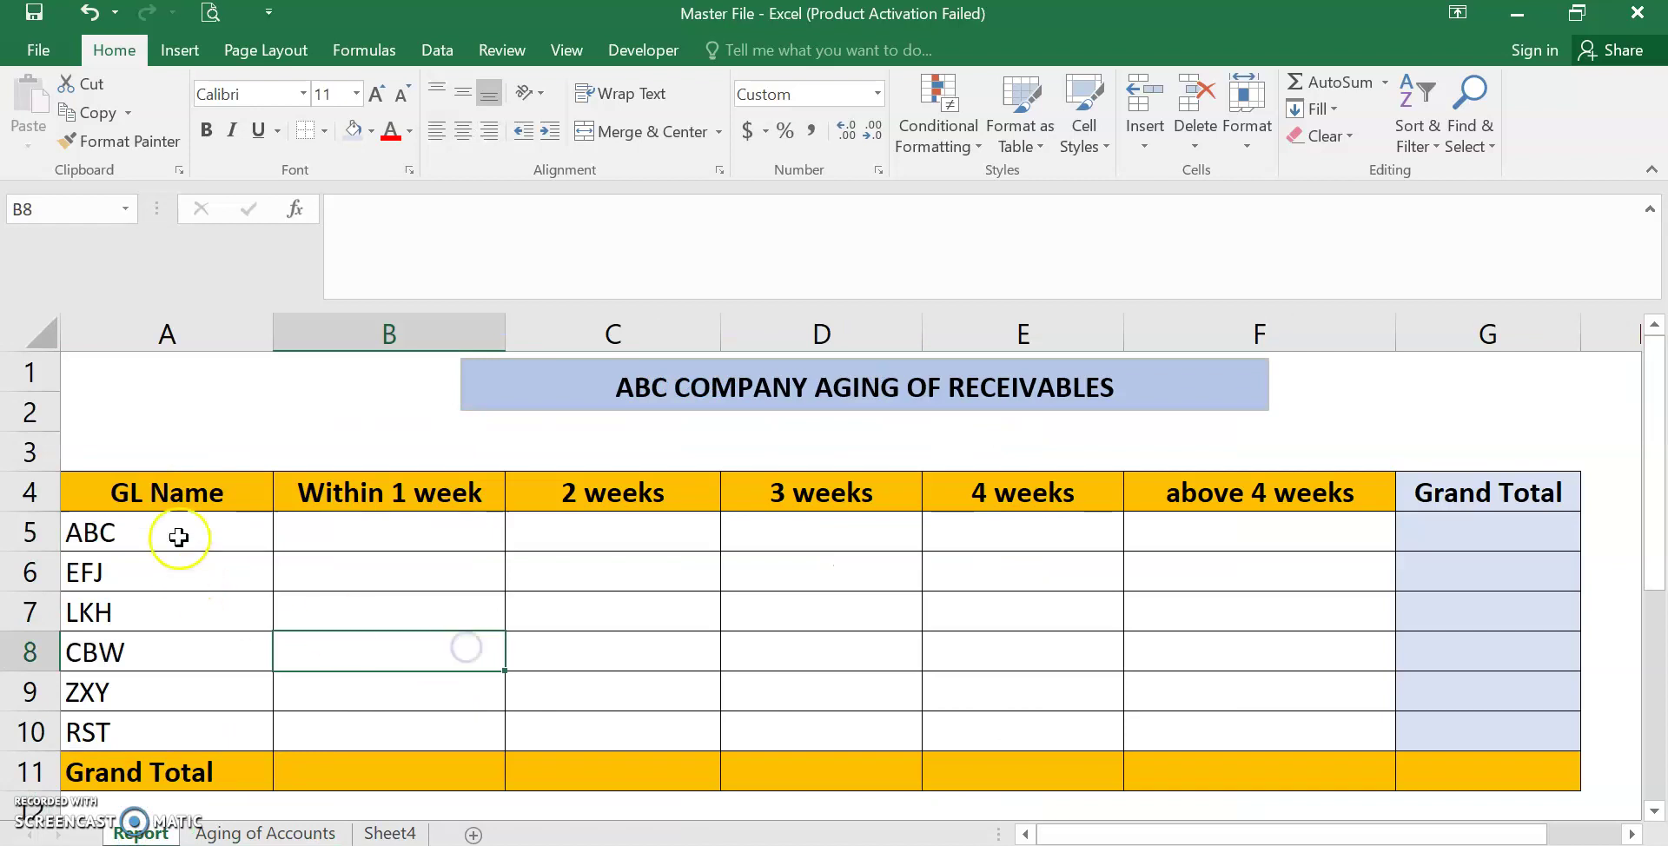
{"action": "left_click_drag", "start_coordinate": [234, 495], "coordinate": [1440, 785]}
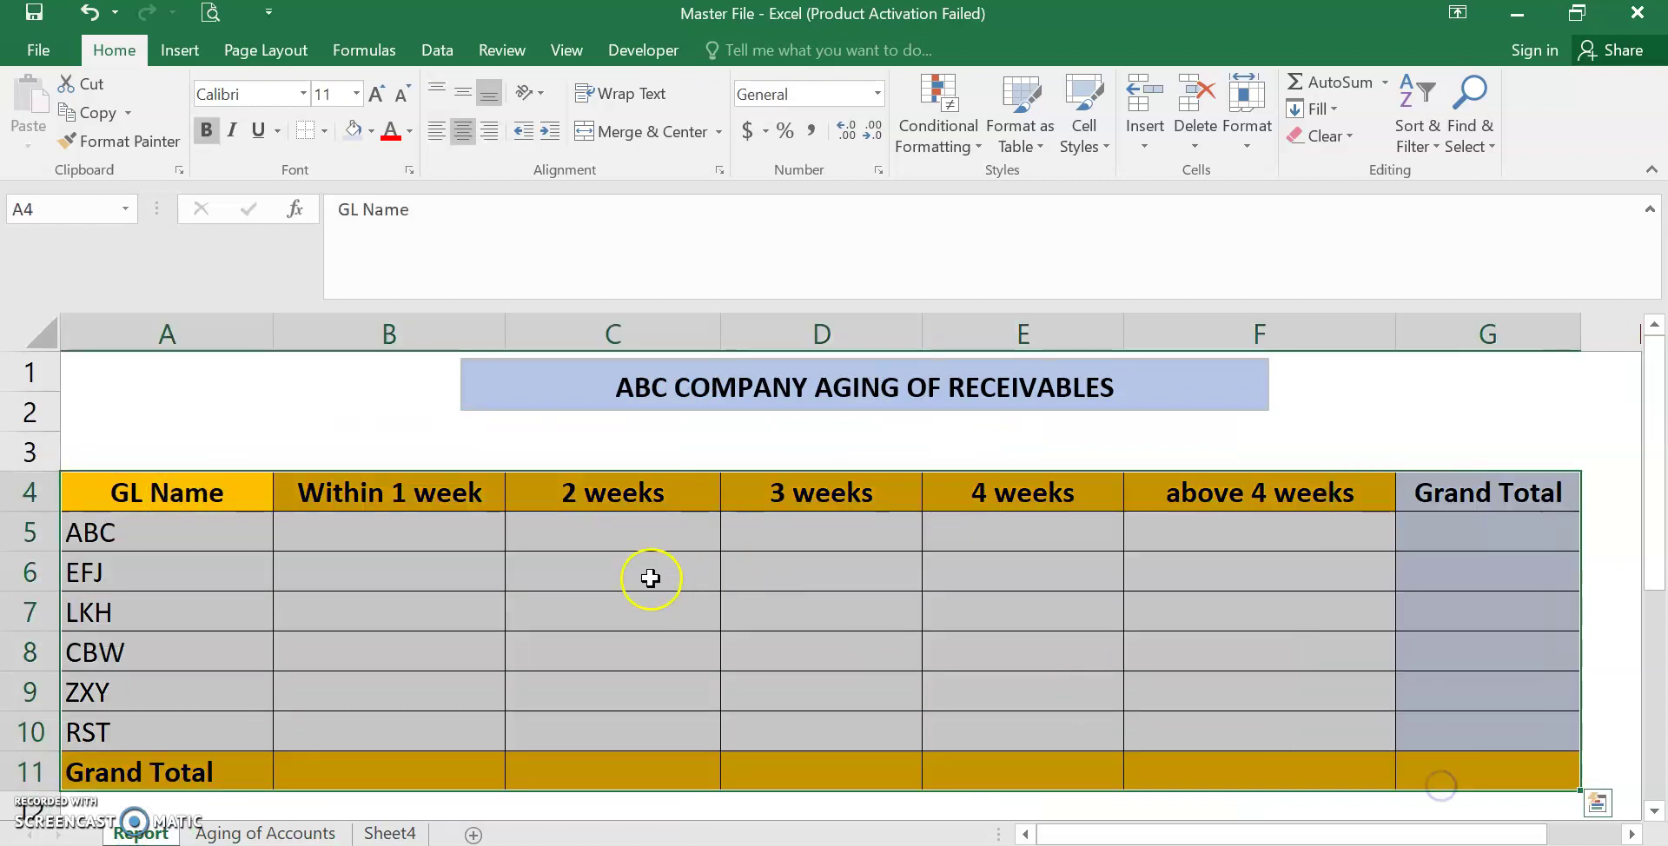
{"action": "left_click_drag", "start_coordinate": [223, 525], "coordinate": [226, 732]}
{"action": "left_click", "coordinate": [349, 495]}
{"action": "left_click_drag", "start_coordinate": [348, 495], "coordinate": [1268, 496]}
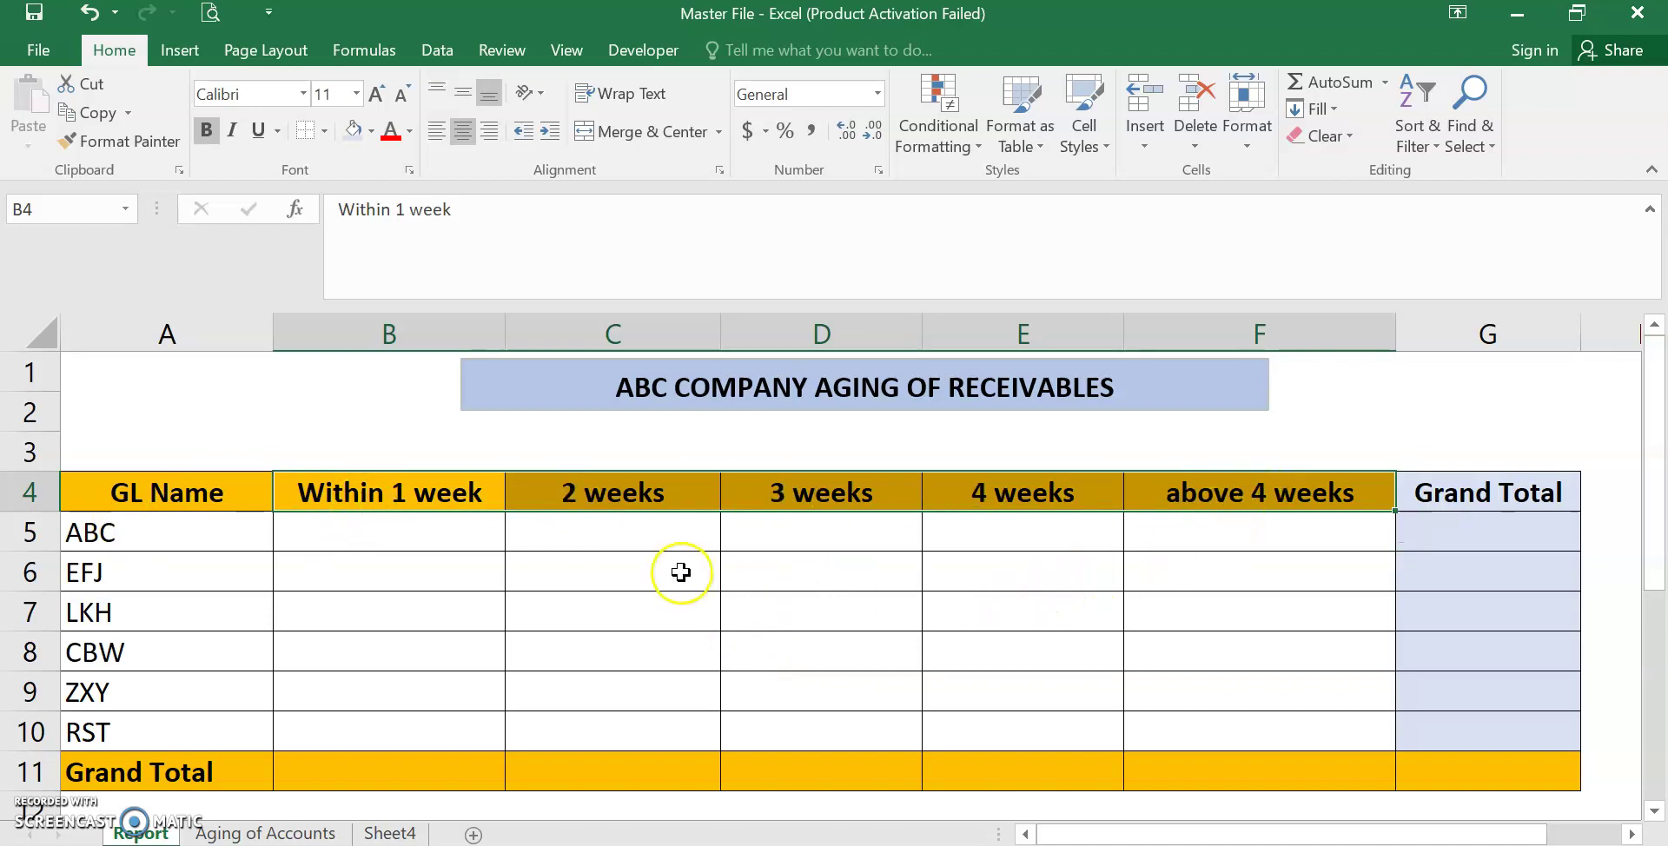
{"action": "left_click", "coordinate": [541, 538]}
{"action": "left_click", "coordinate": [351, 529]}
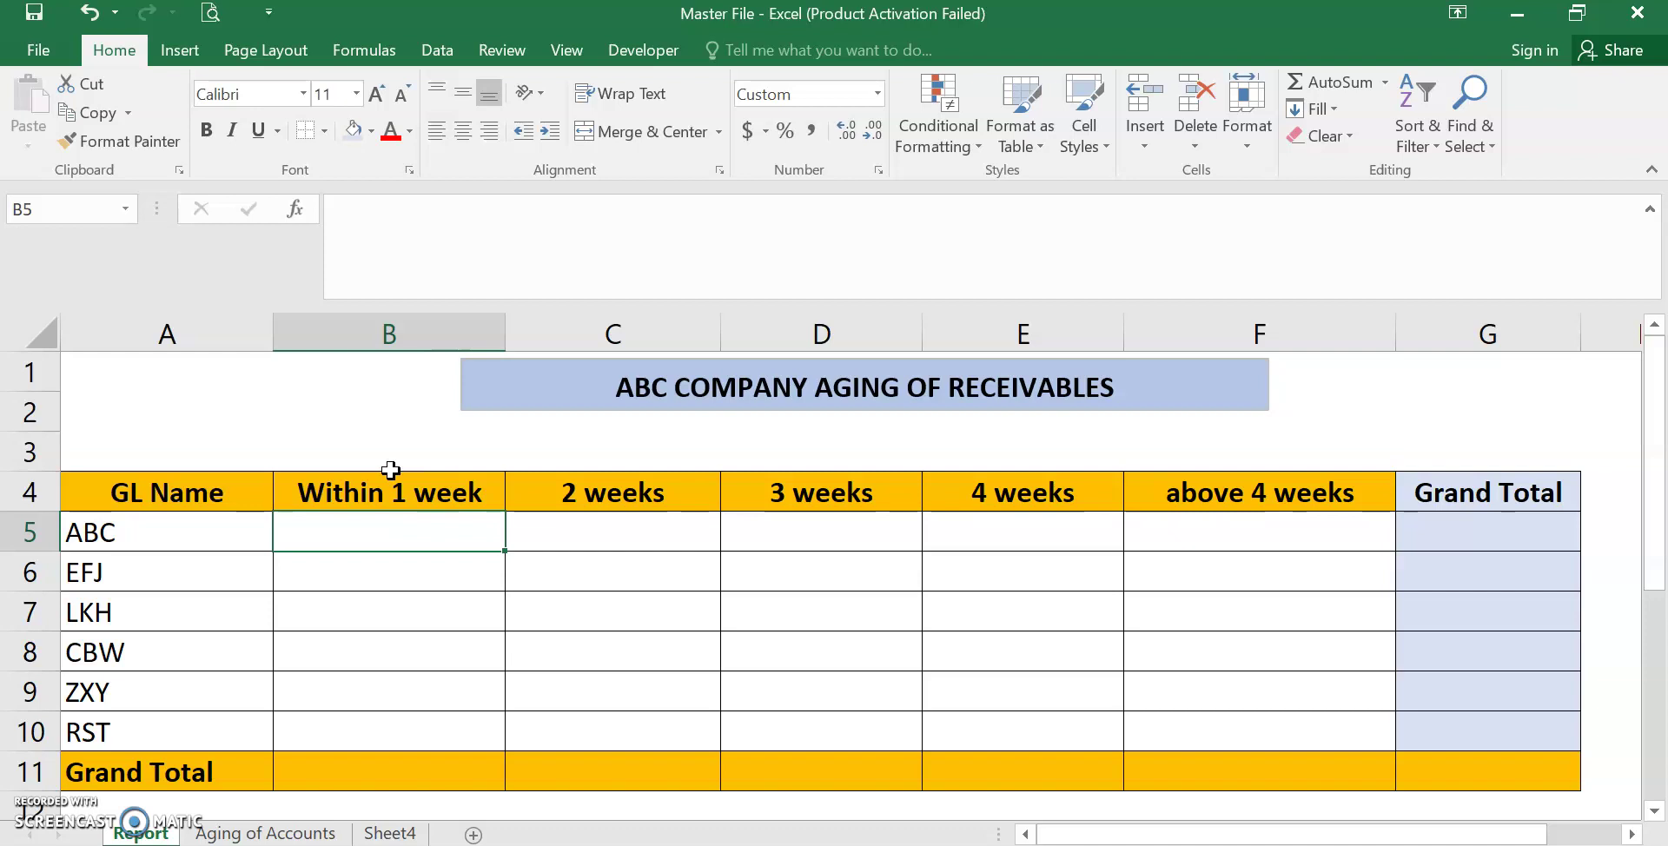
- In B5, start =SUMIFS with sum range 'Aging of Accounts'!E:E (Amount) and criteria range C:C (GL Name)
{"action": "type", "text": "="}
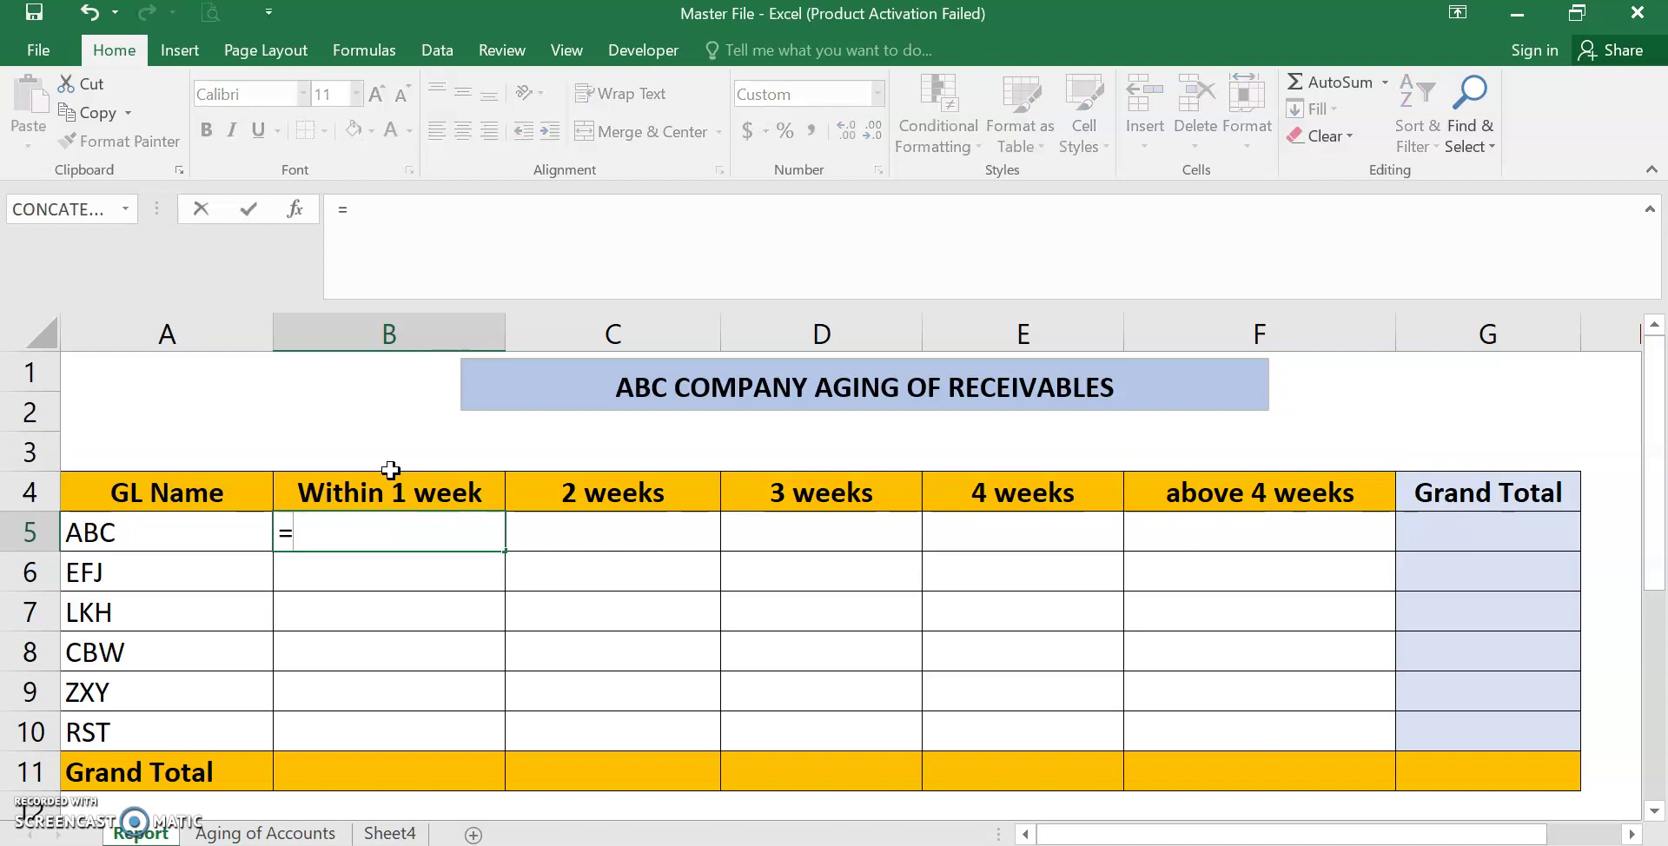
{"action": "type", "text": "sumif"}
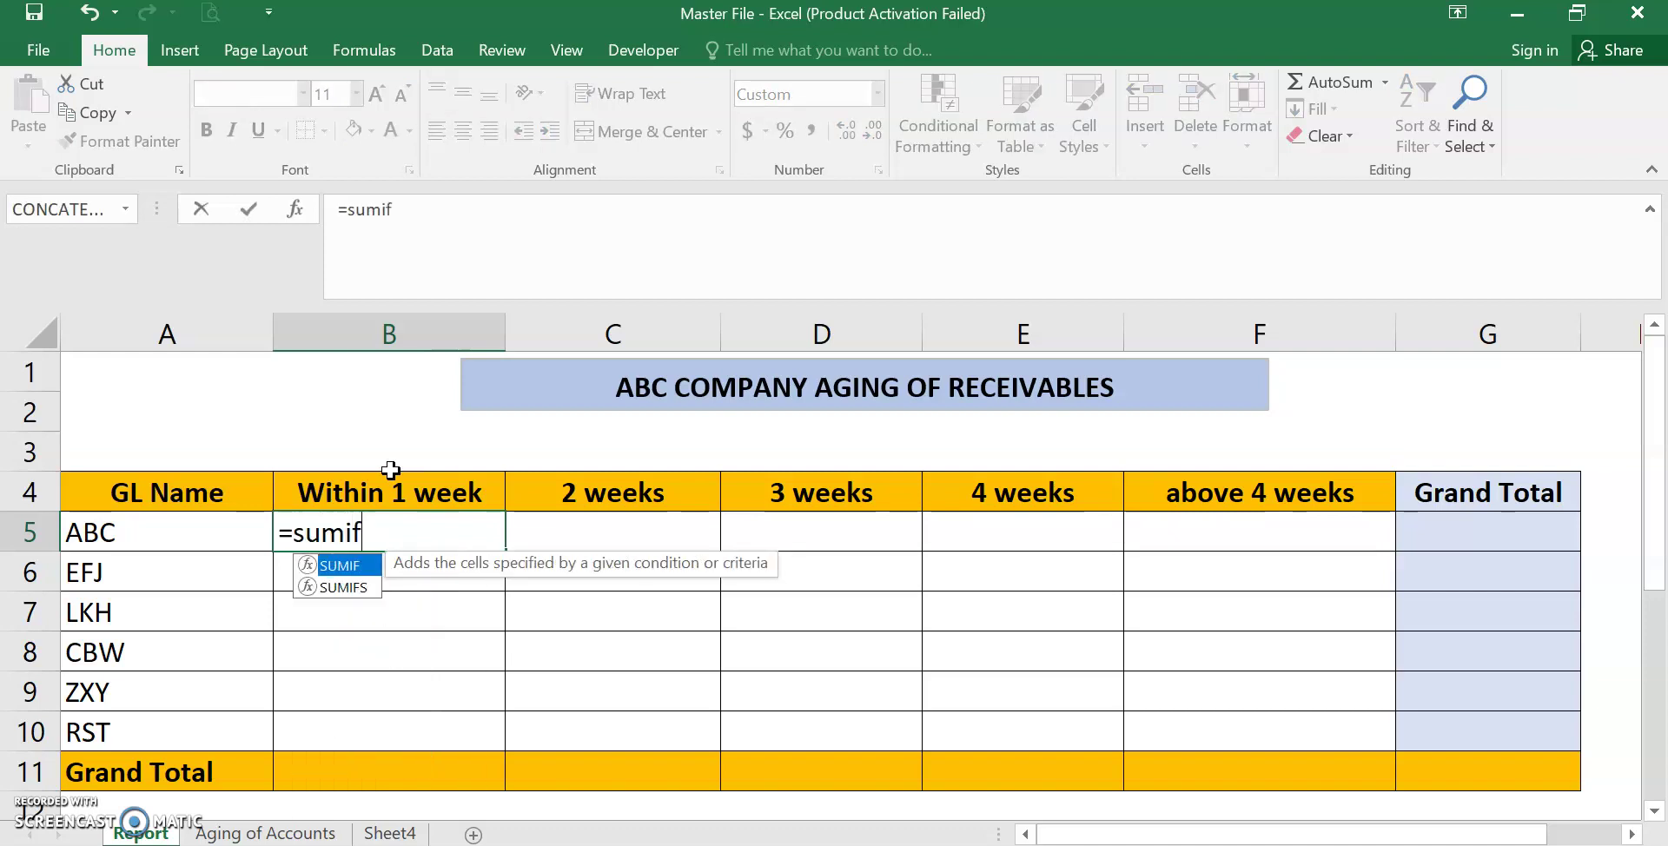
{"action": "type", "text": "s("}
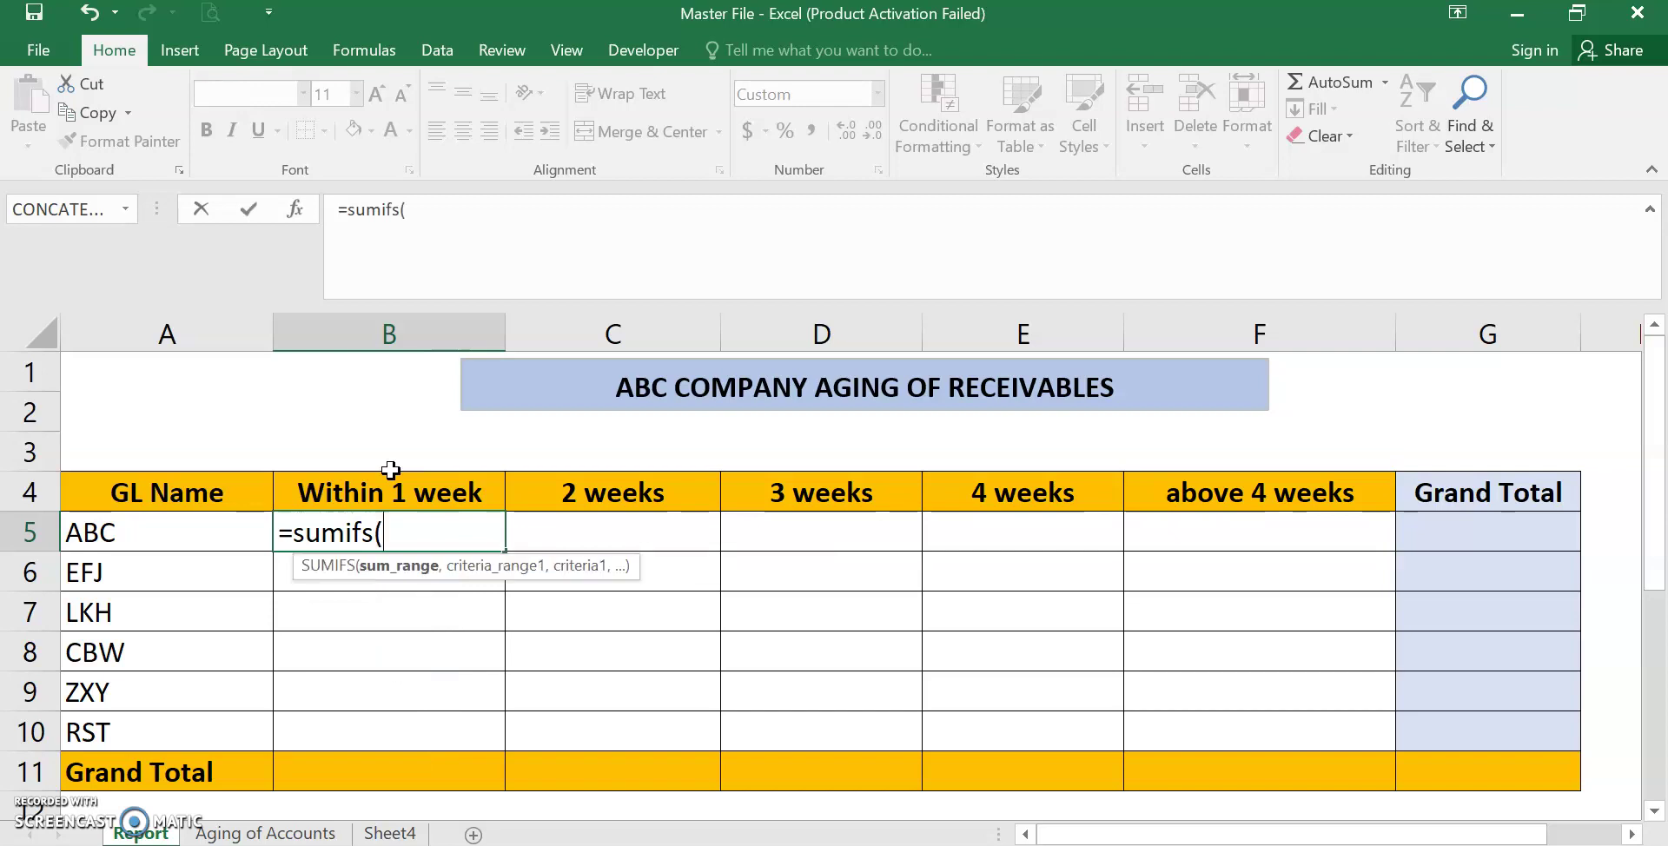
{"action": "left_click", "coordinate": [646, 590]}
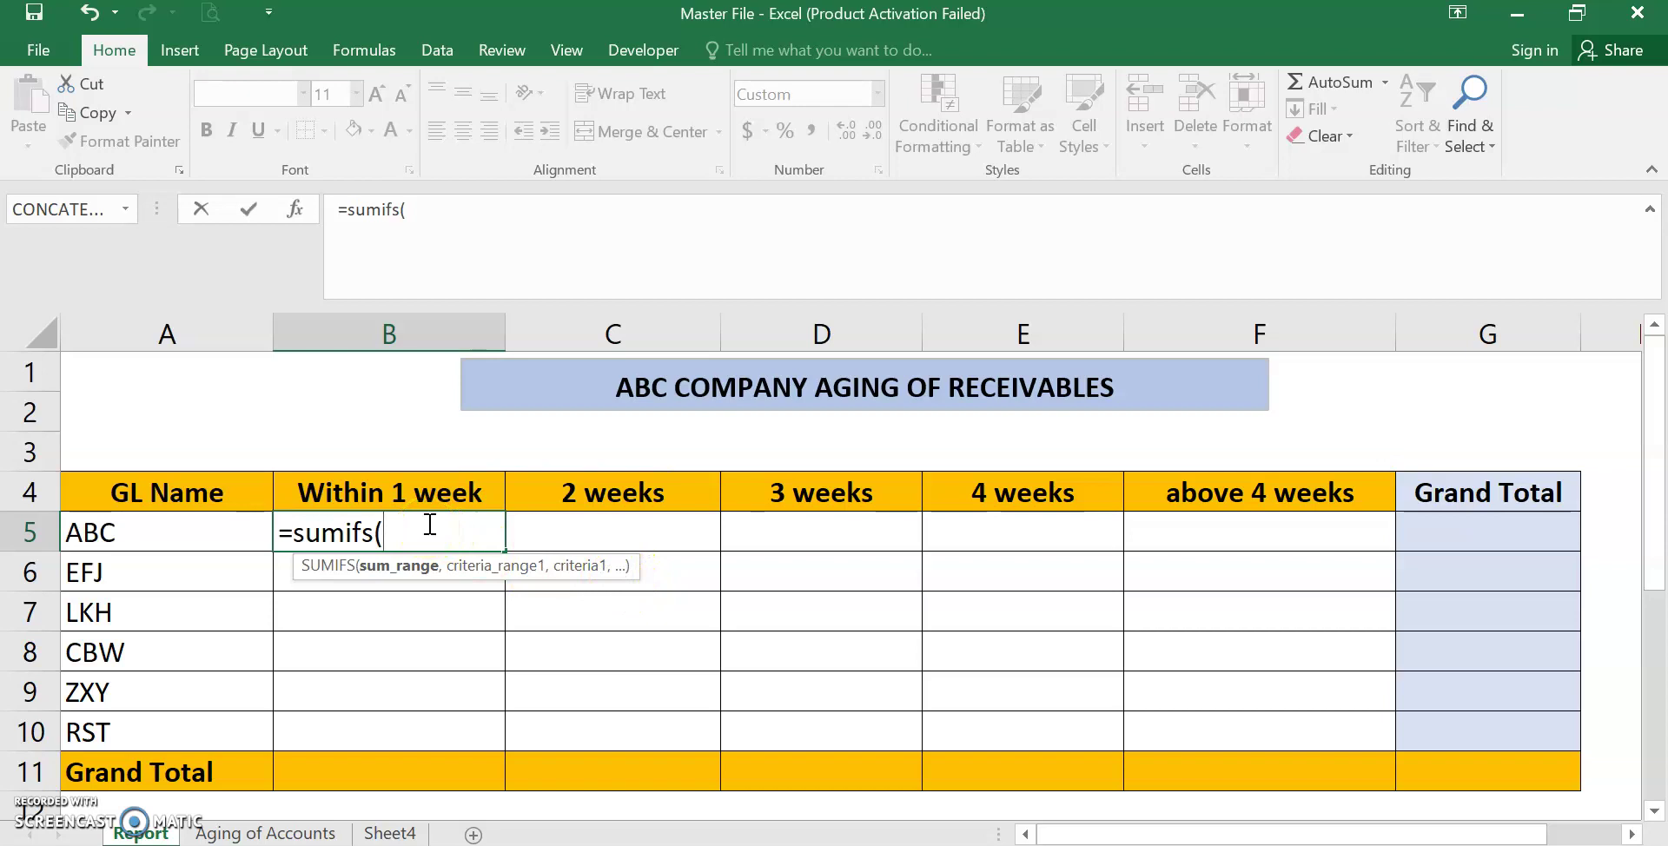
{"action": "left_click", "coordinate": [283, 836]}
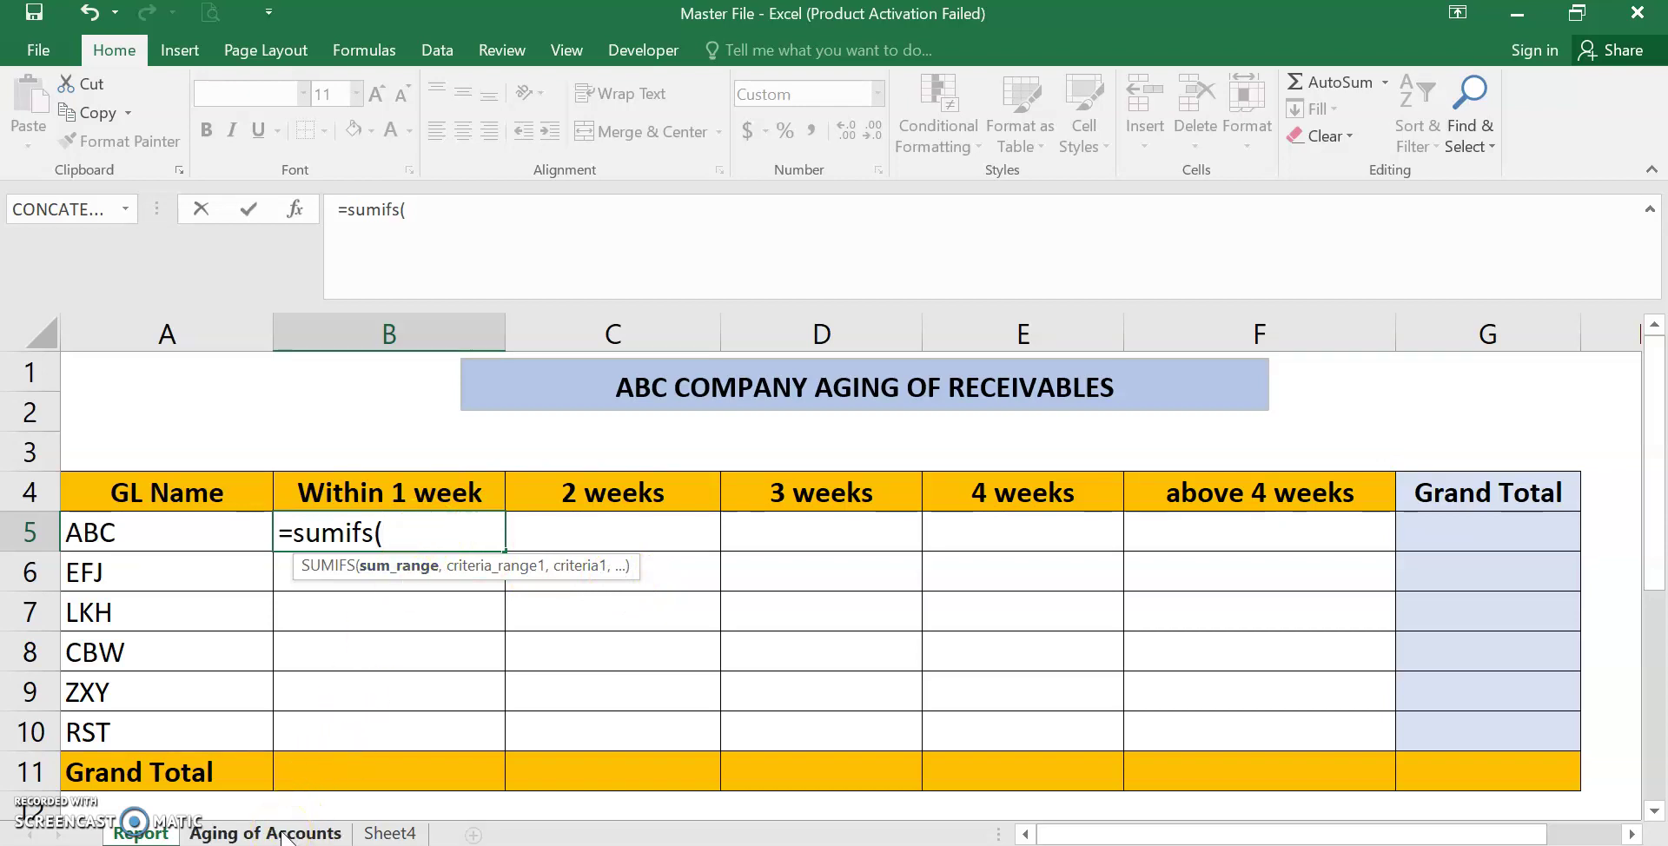
{"action": "left_click", "coordinate": [282, 836]}
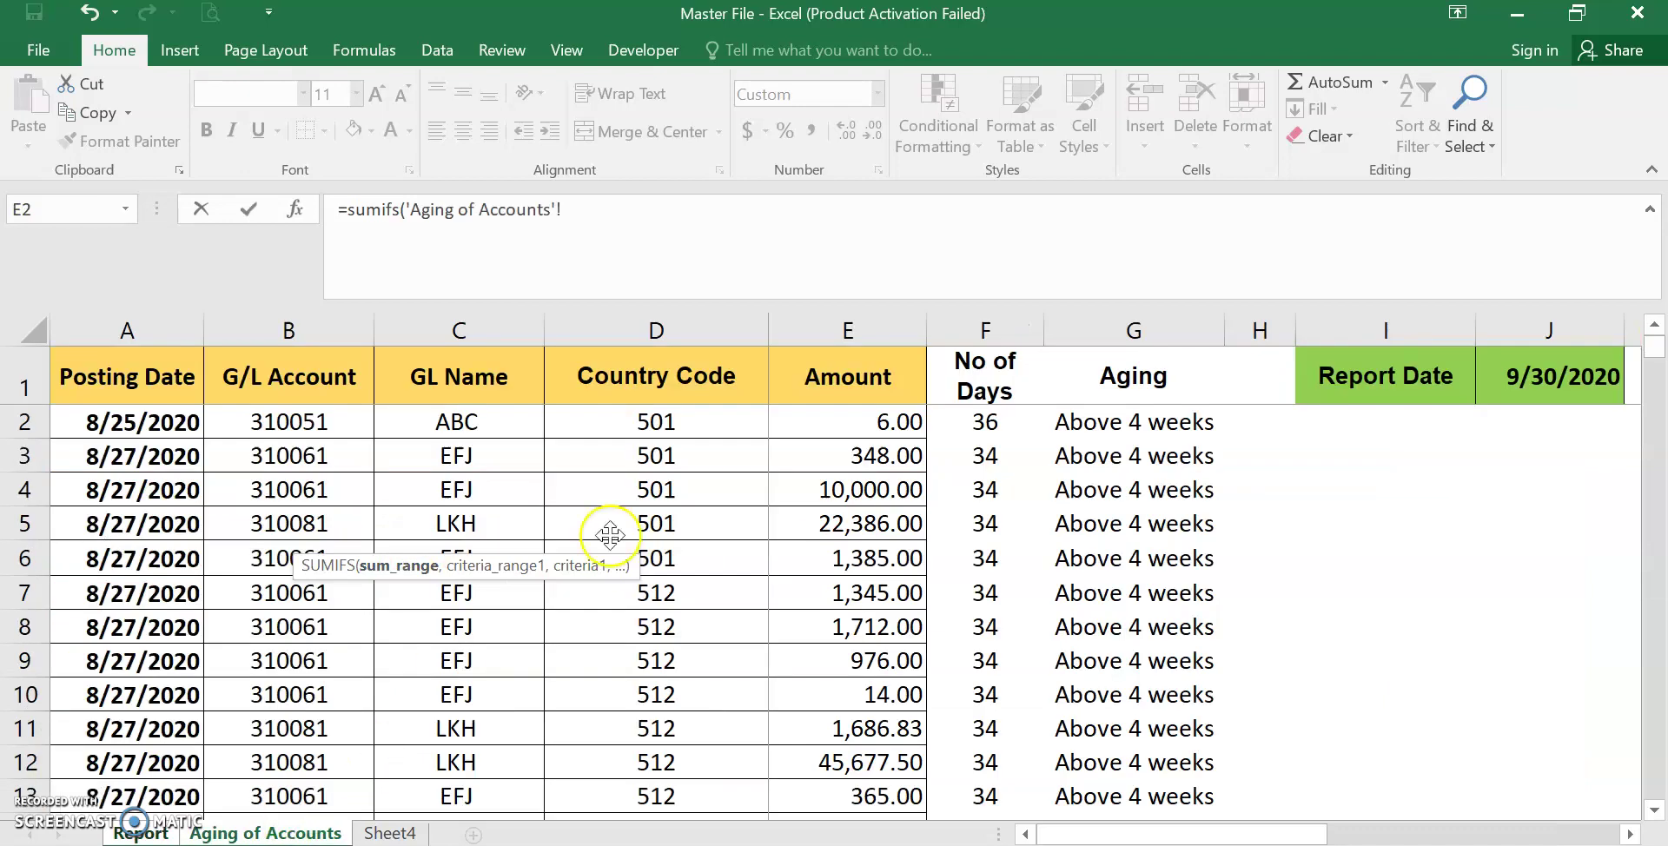
{"action": "left_click", "coordinate": [831, 317]}
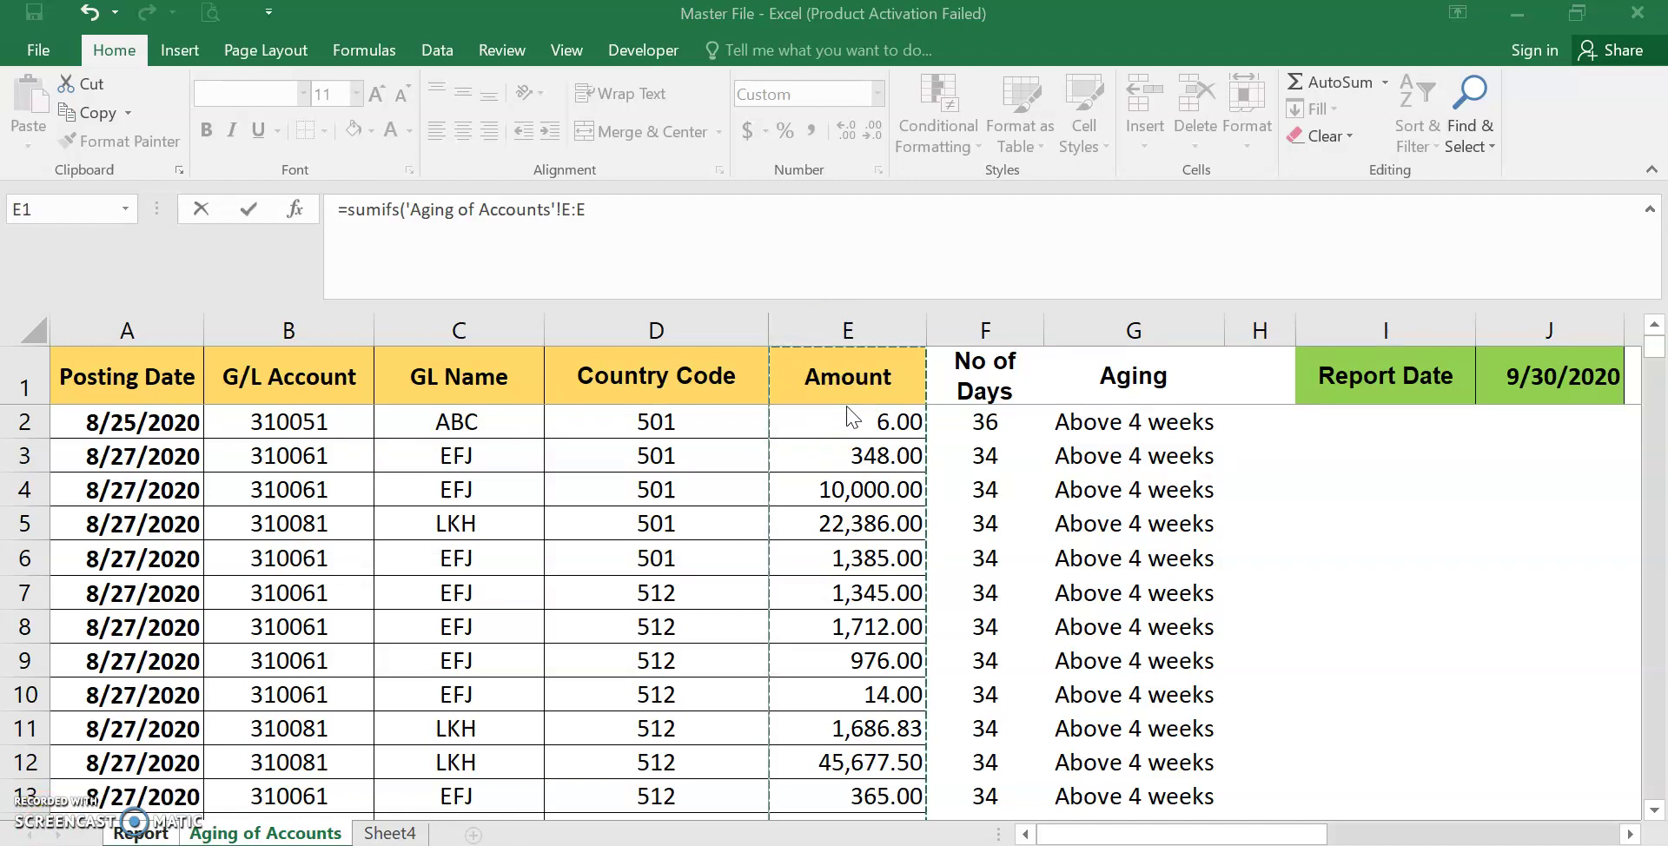
{"action": "left_click", "coordinate": [733, 205]}
{"action": "type", "text": ","}
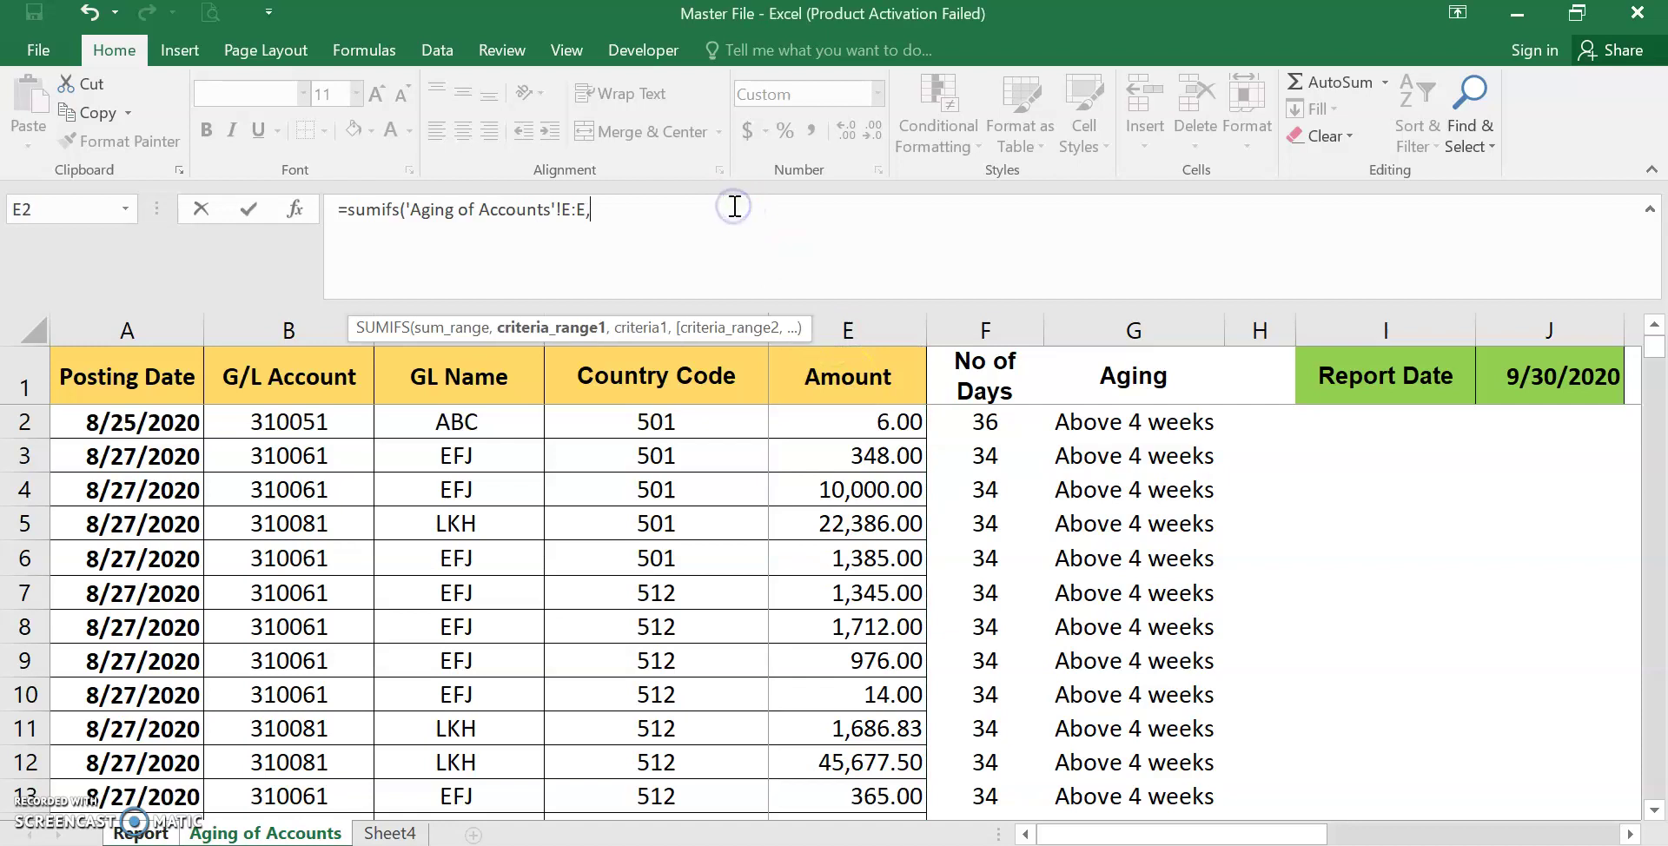
{"action": "left_click", "coordinate": [571, 337]}
{"action": "left_click", "coordinate": [472, 383]}
{"action": "key", "text": "ctrl+space"}
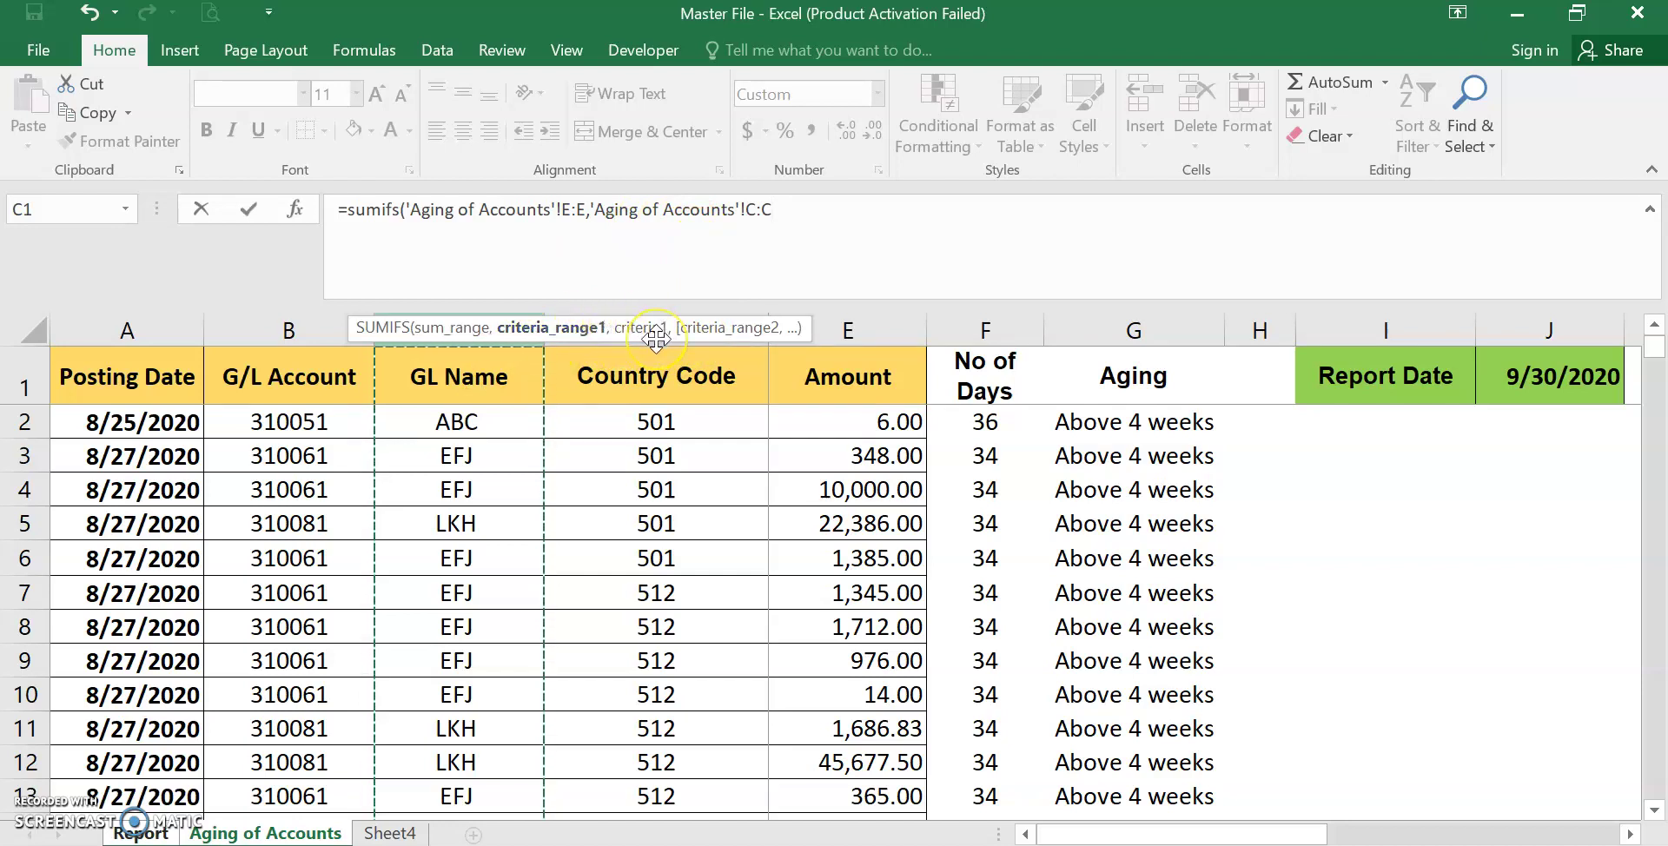
{"action": "type", "text": ","}
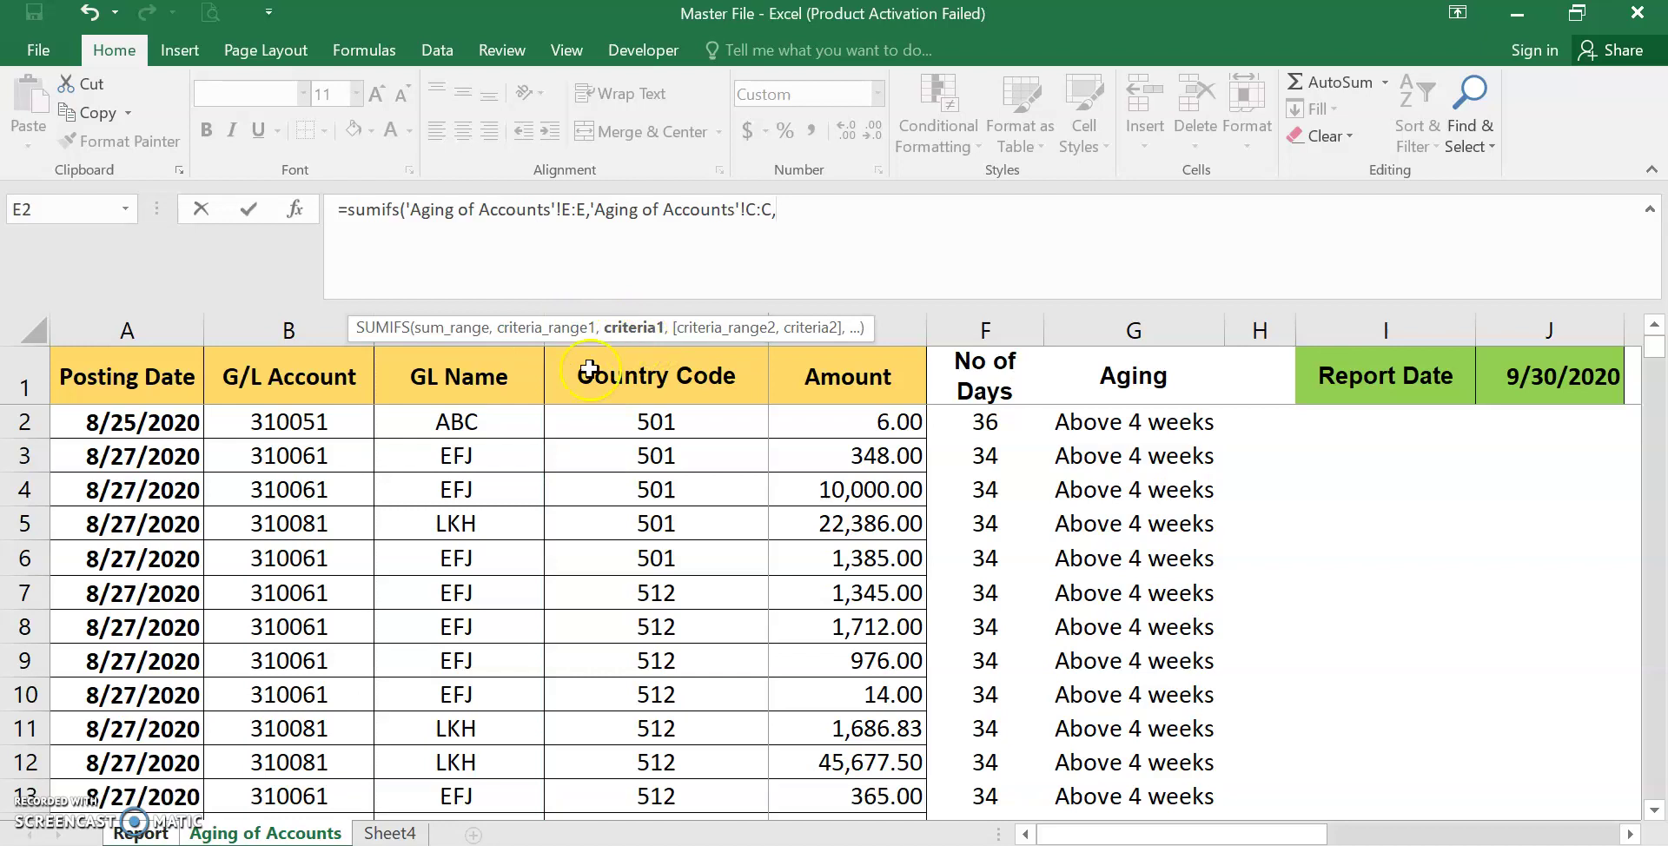
- Add criterion Report!A5, then criteria range 'Aging of Accounts'!G:G matched to the Within 1 week header B4
{"action": "left_click", "coordinate": [134, 834]}
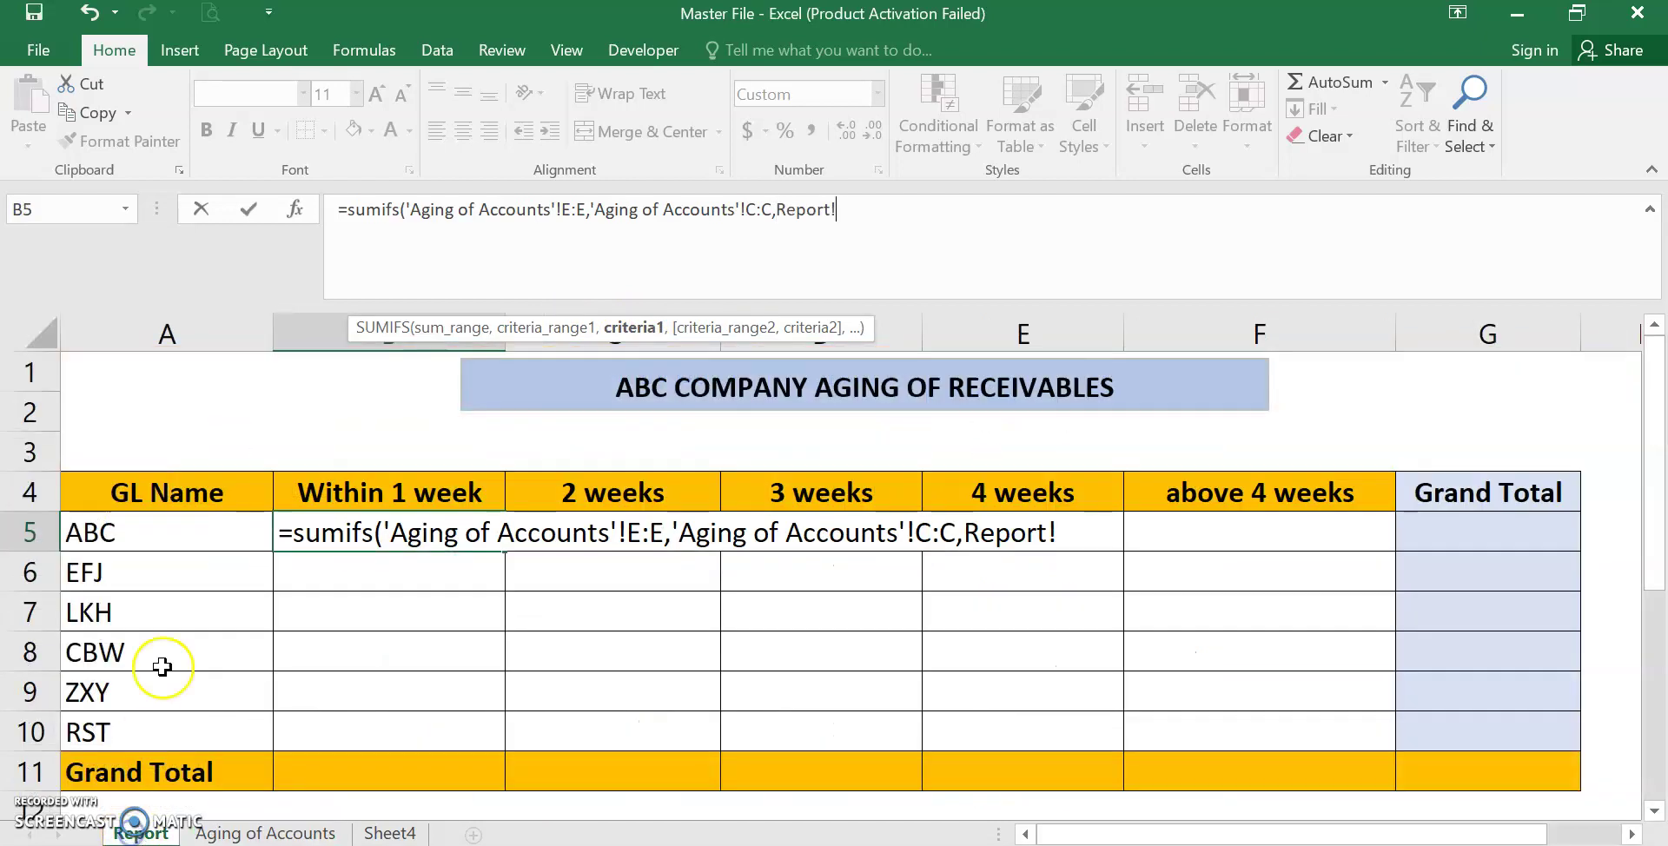
{"action": "left_click", "coordinate": [150, 531]}
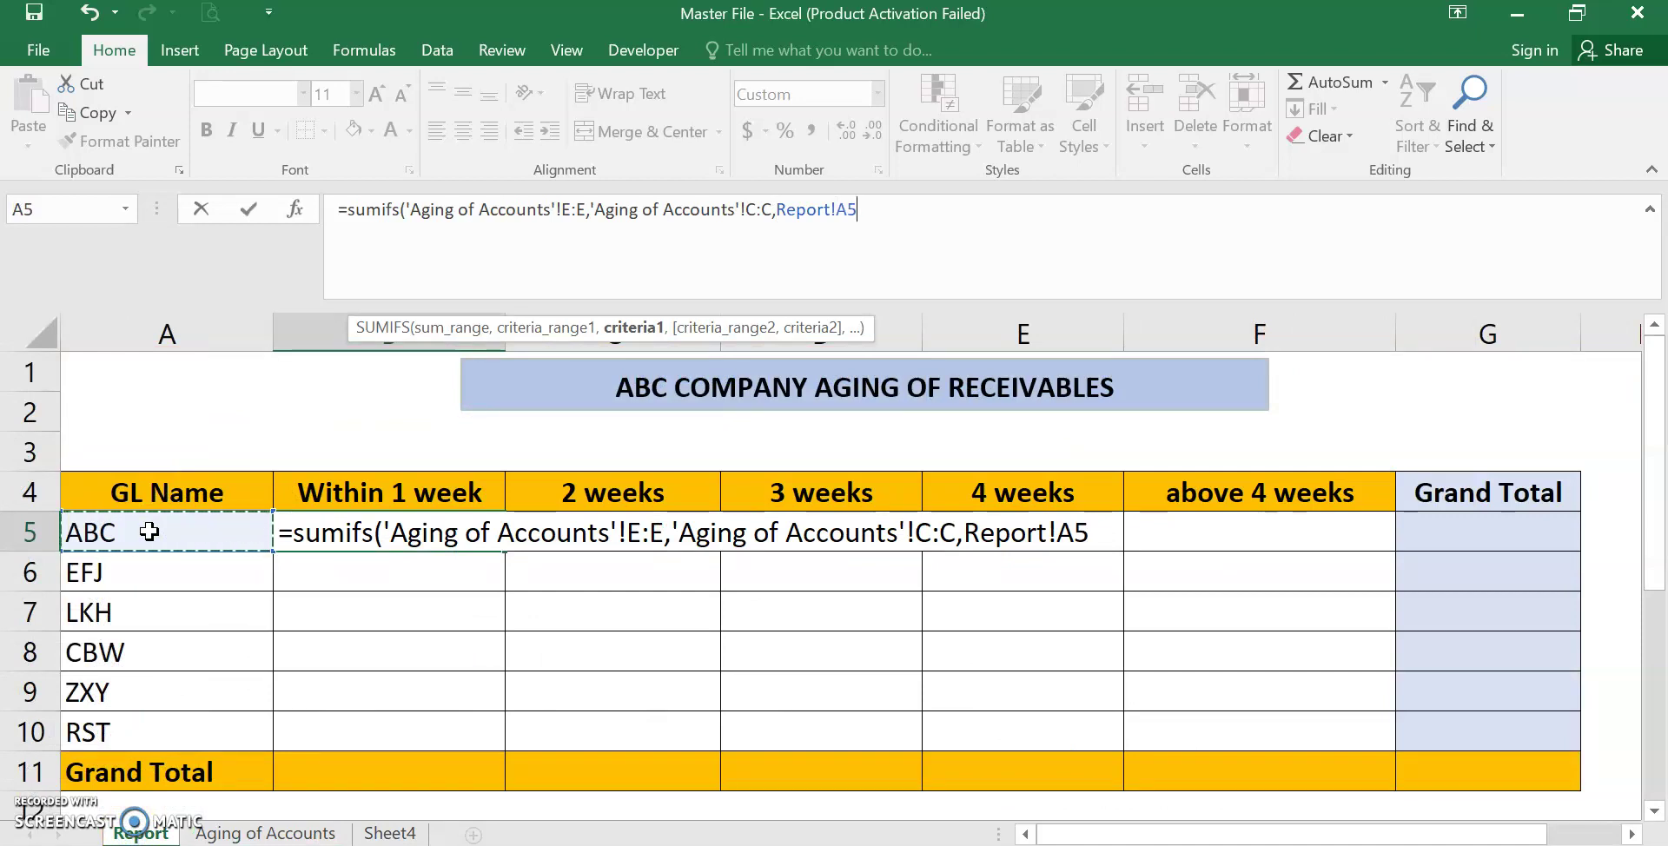
{"action": "type", "text": ","}
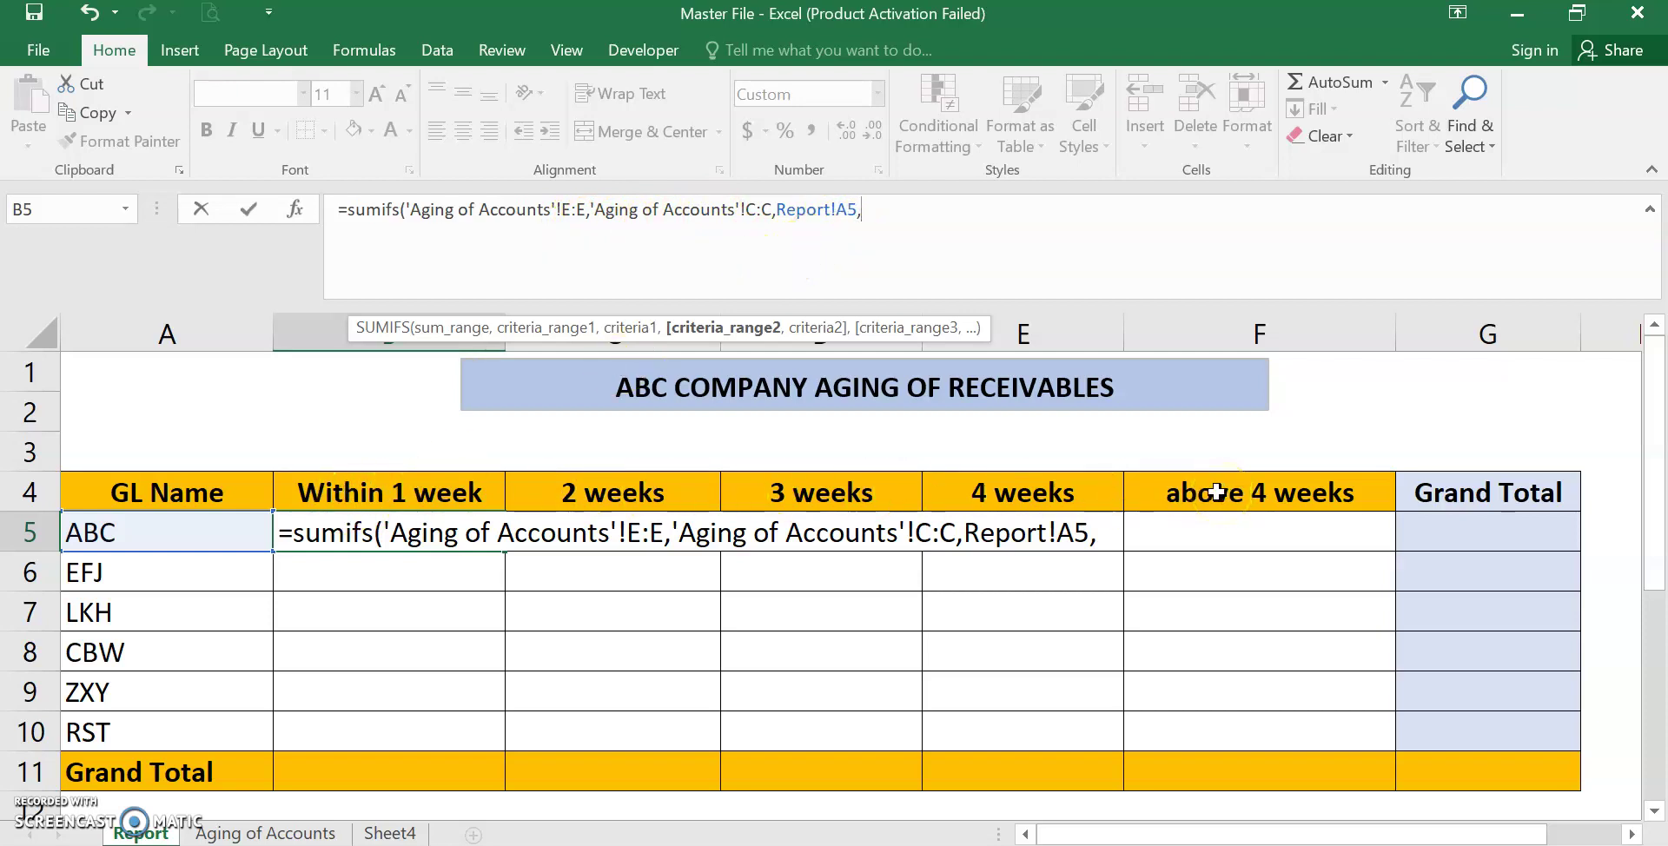
{"action": "left_click", "coordinate": [304, 832]}
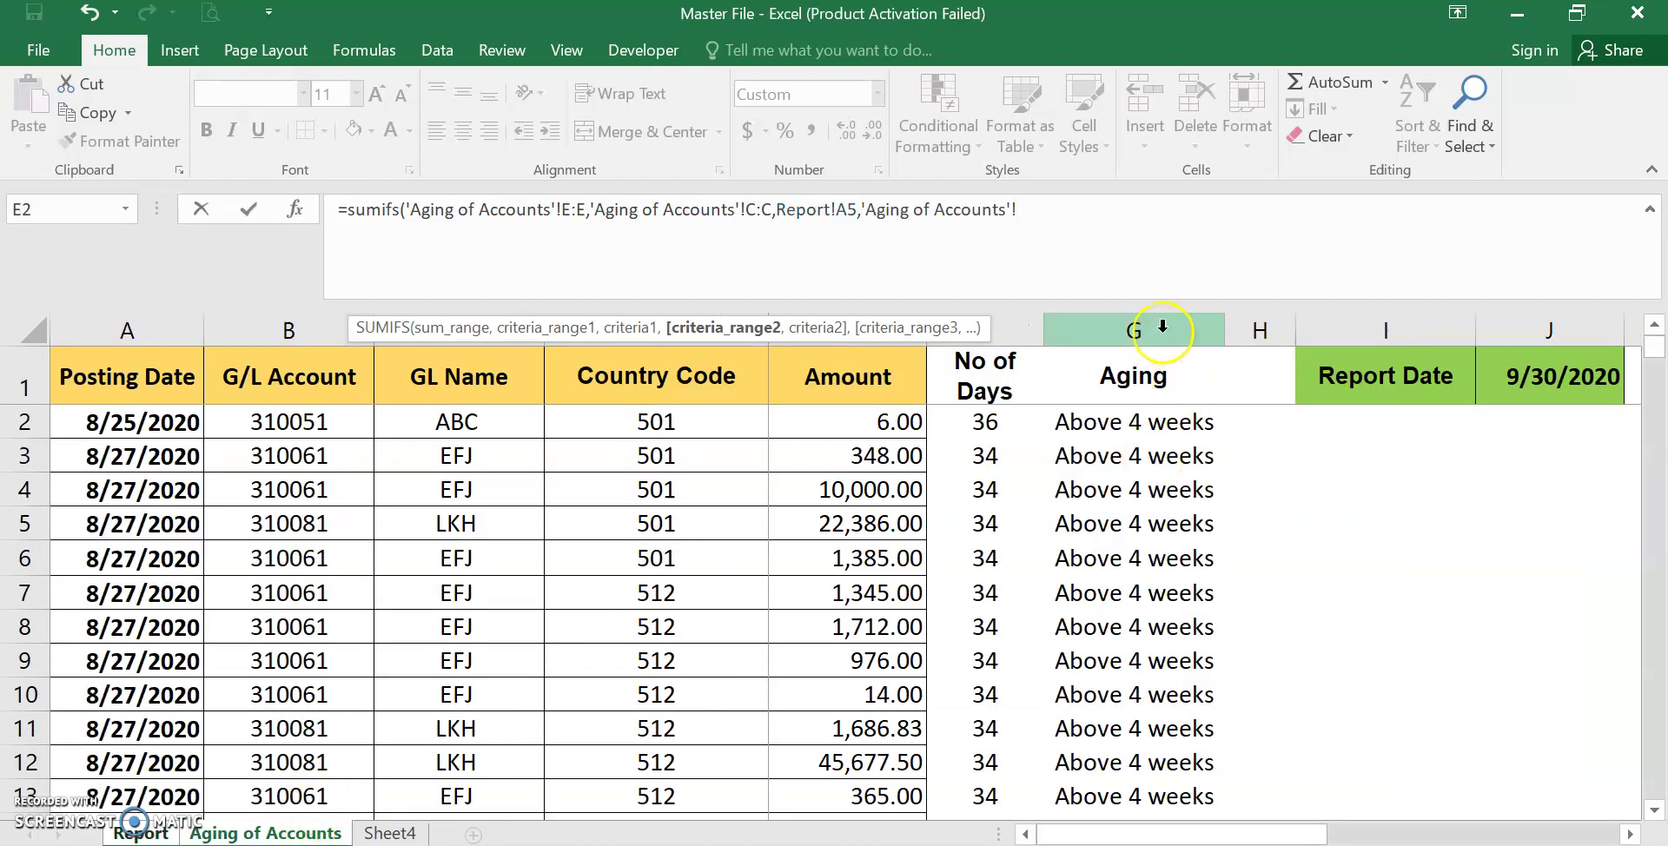
{"action": "left_click", "coordinate": [1162, 326]}
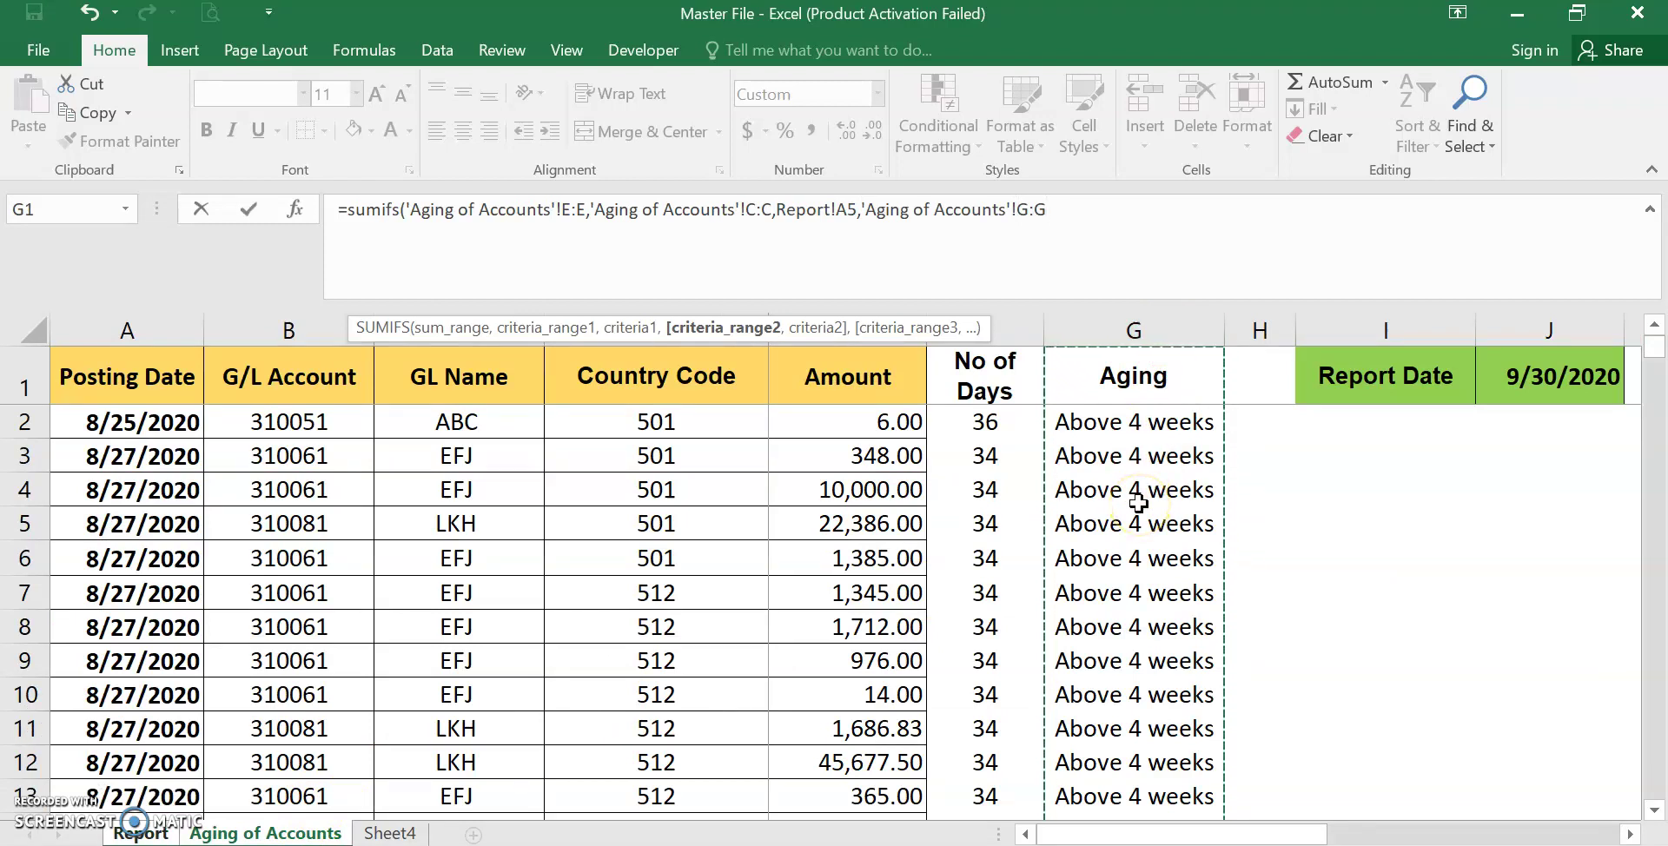
{"action": "type", "text": ","}
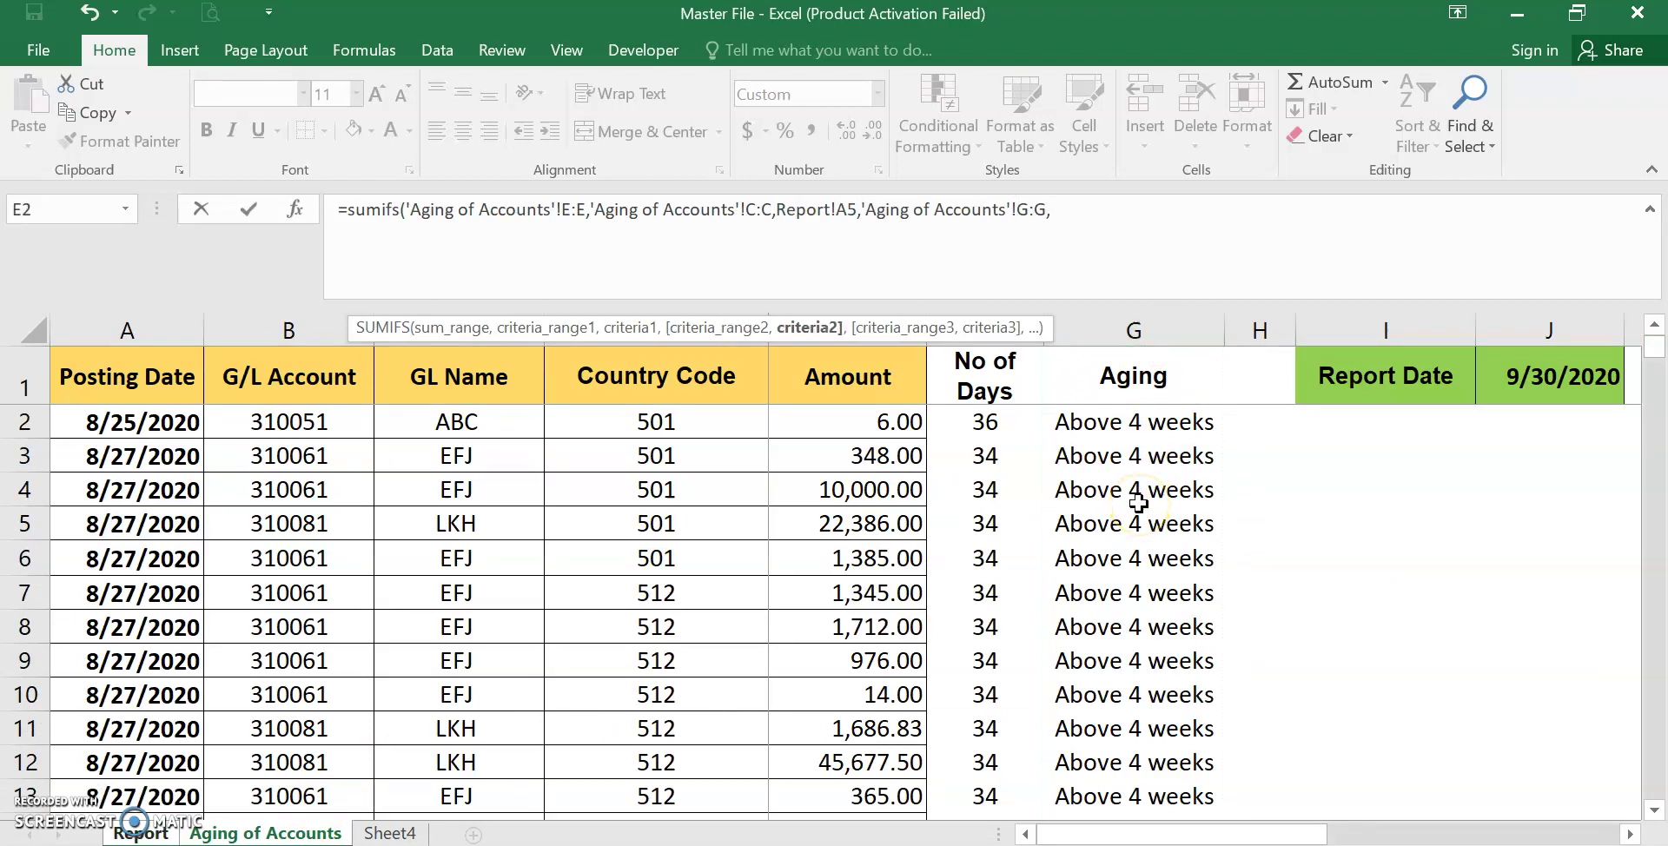
{"action": "left_click", "coordinate": [141, 832]}
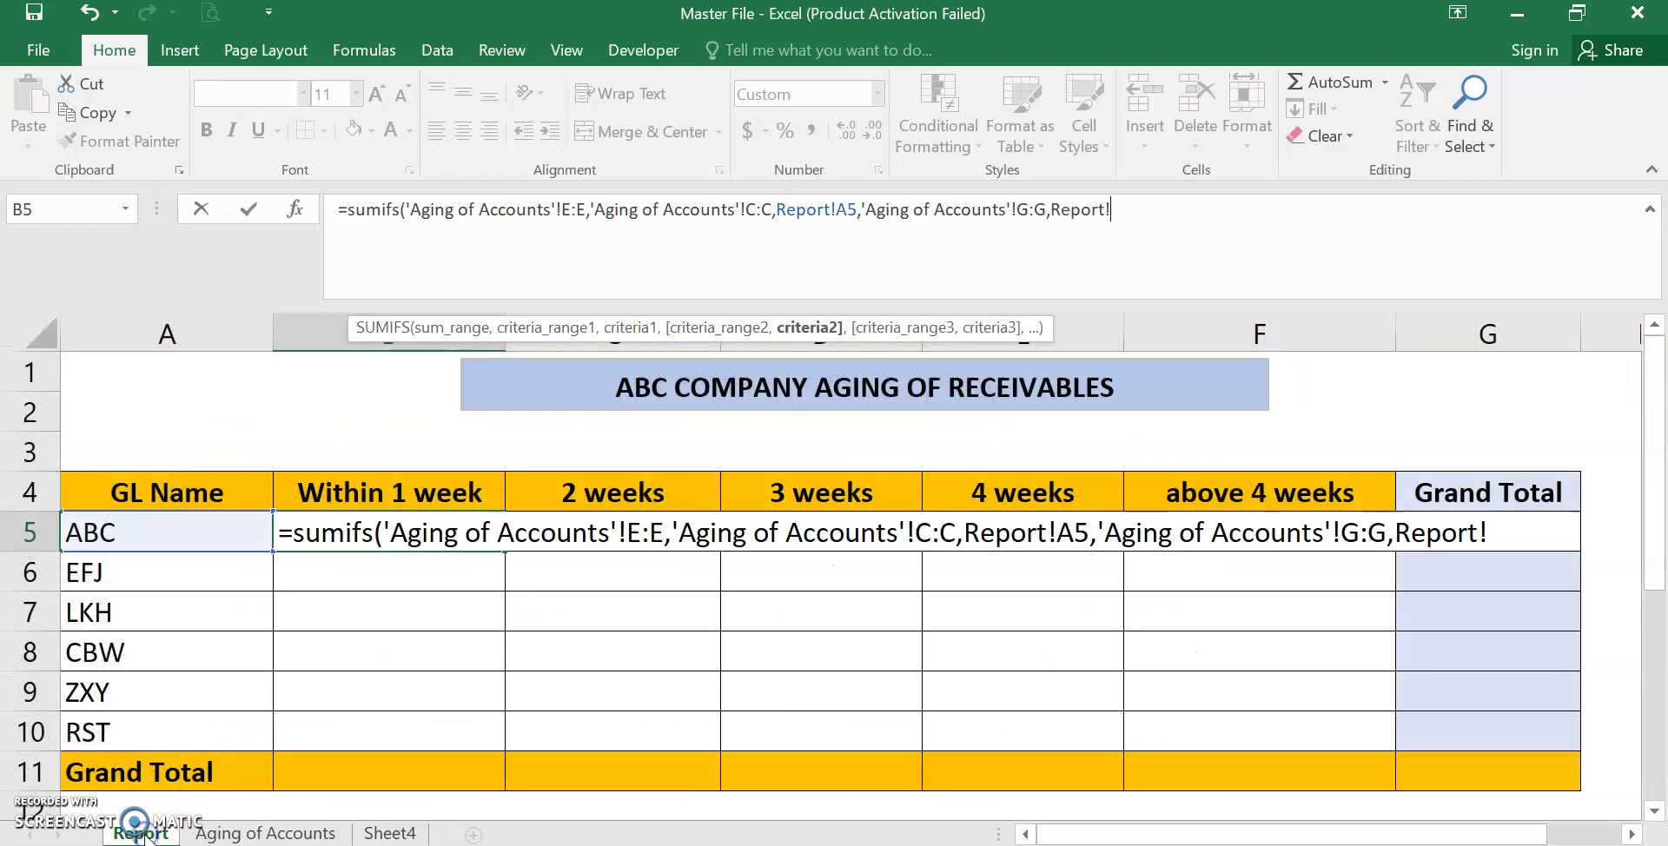
{"action": "left_click", "coordinate": [422, 486]}
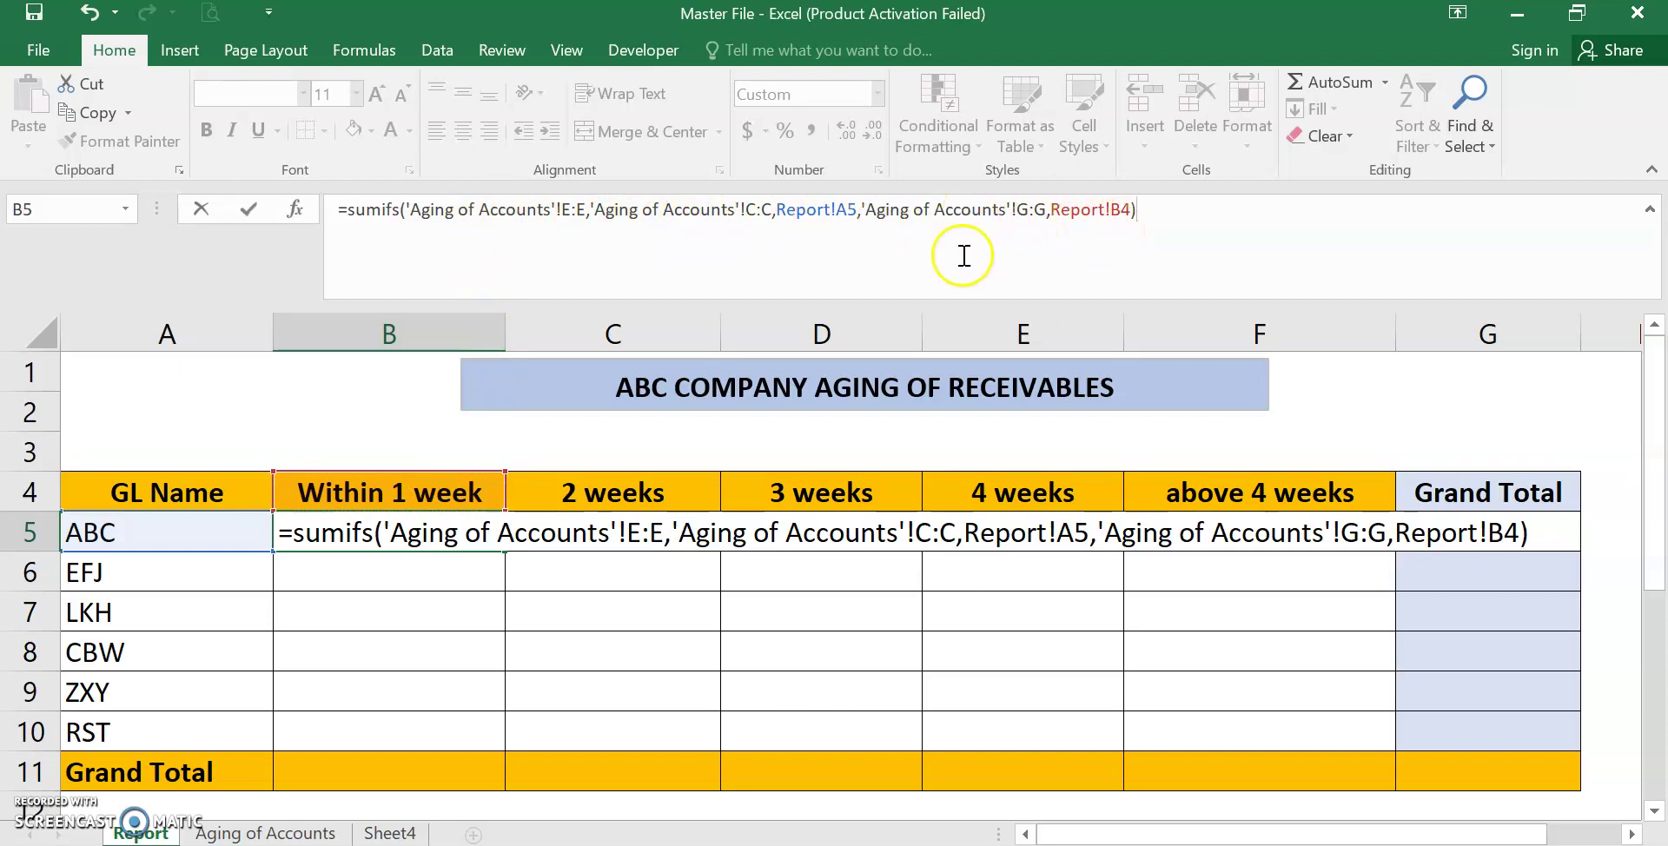
- Lock the SUMIFS Amount and GL Name ranges as $E:$E and $C:$C
{"action": "left_click", "coordinate": [570, 209]}
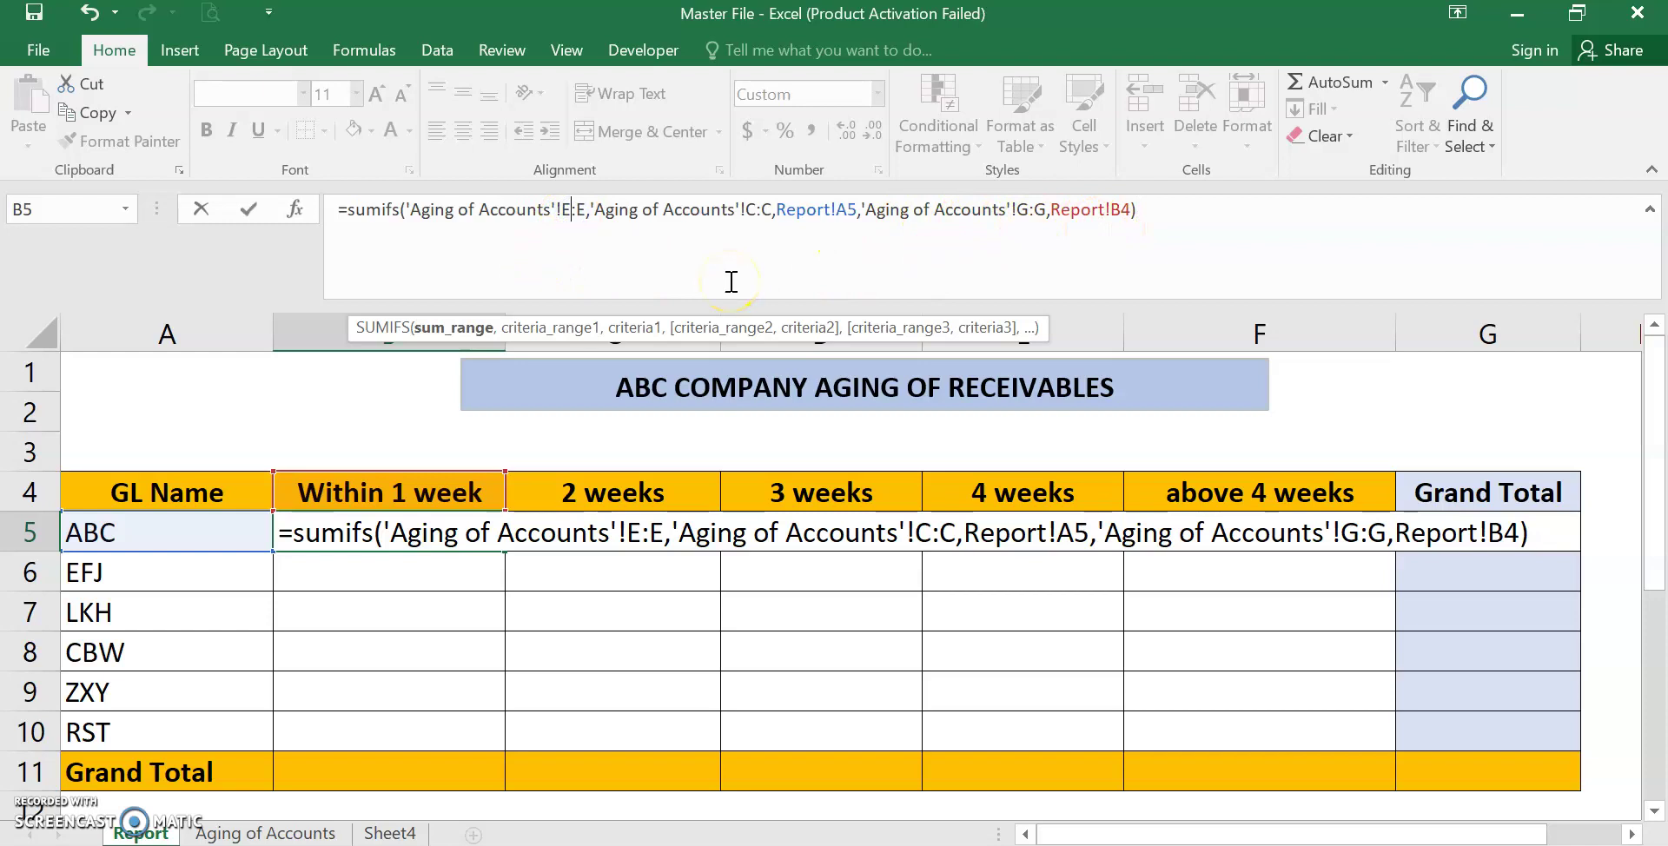
{"action": "key", "text": "Escape"}
{"action": "left_click", "coordinate": [573, 209]}
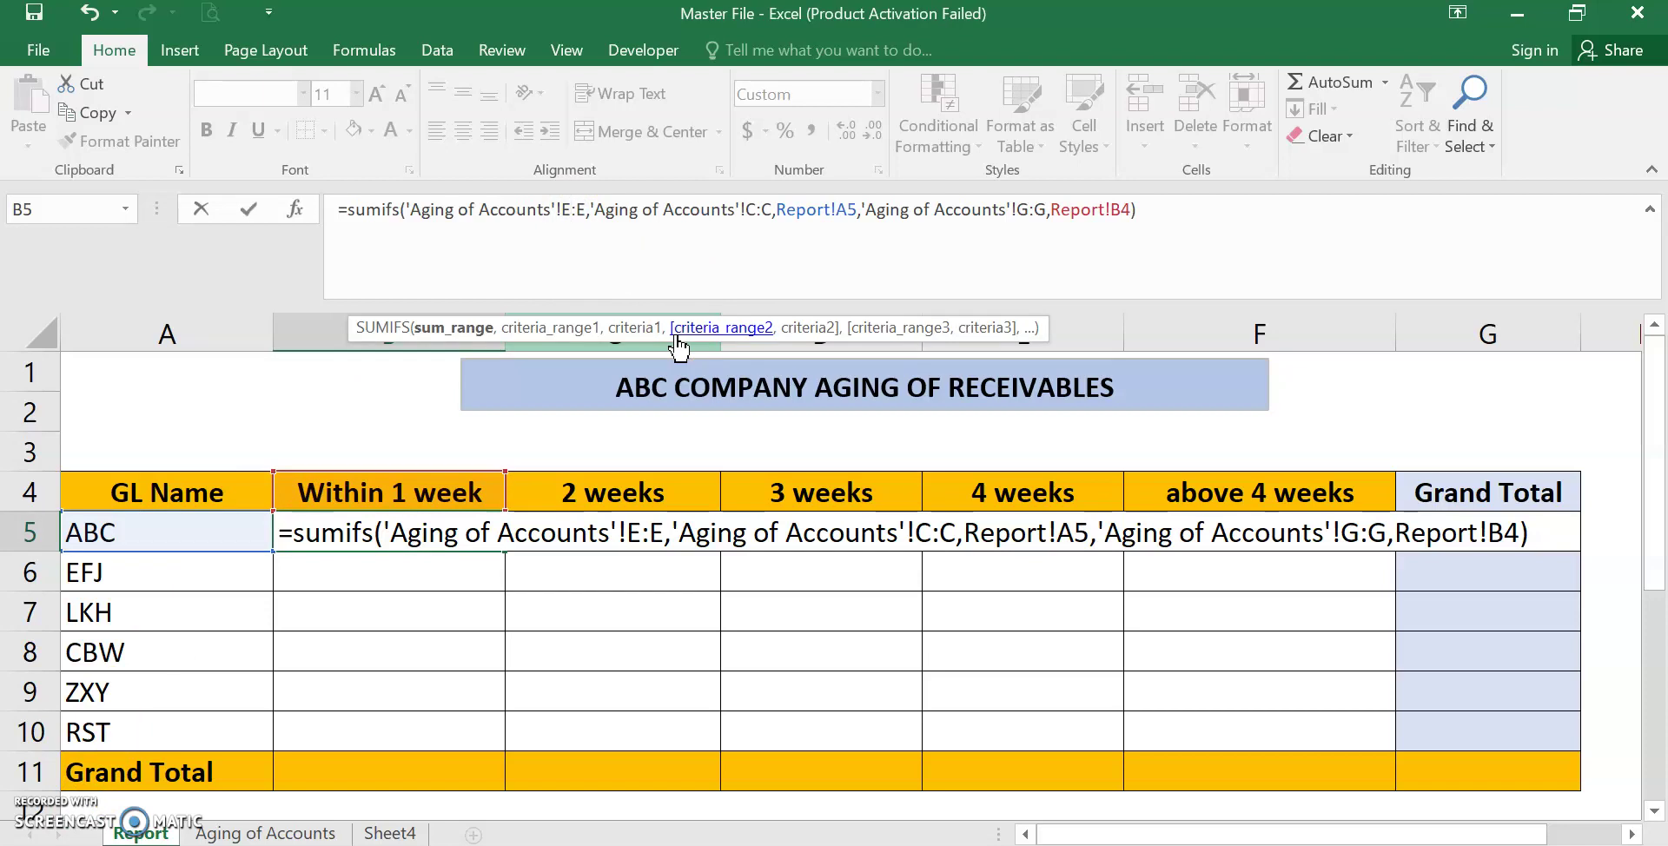
{"action": "key", "text": "F4"}
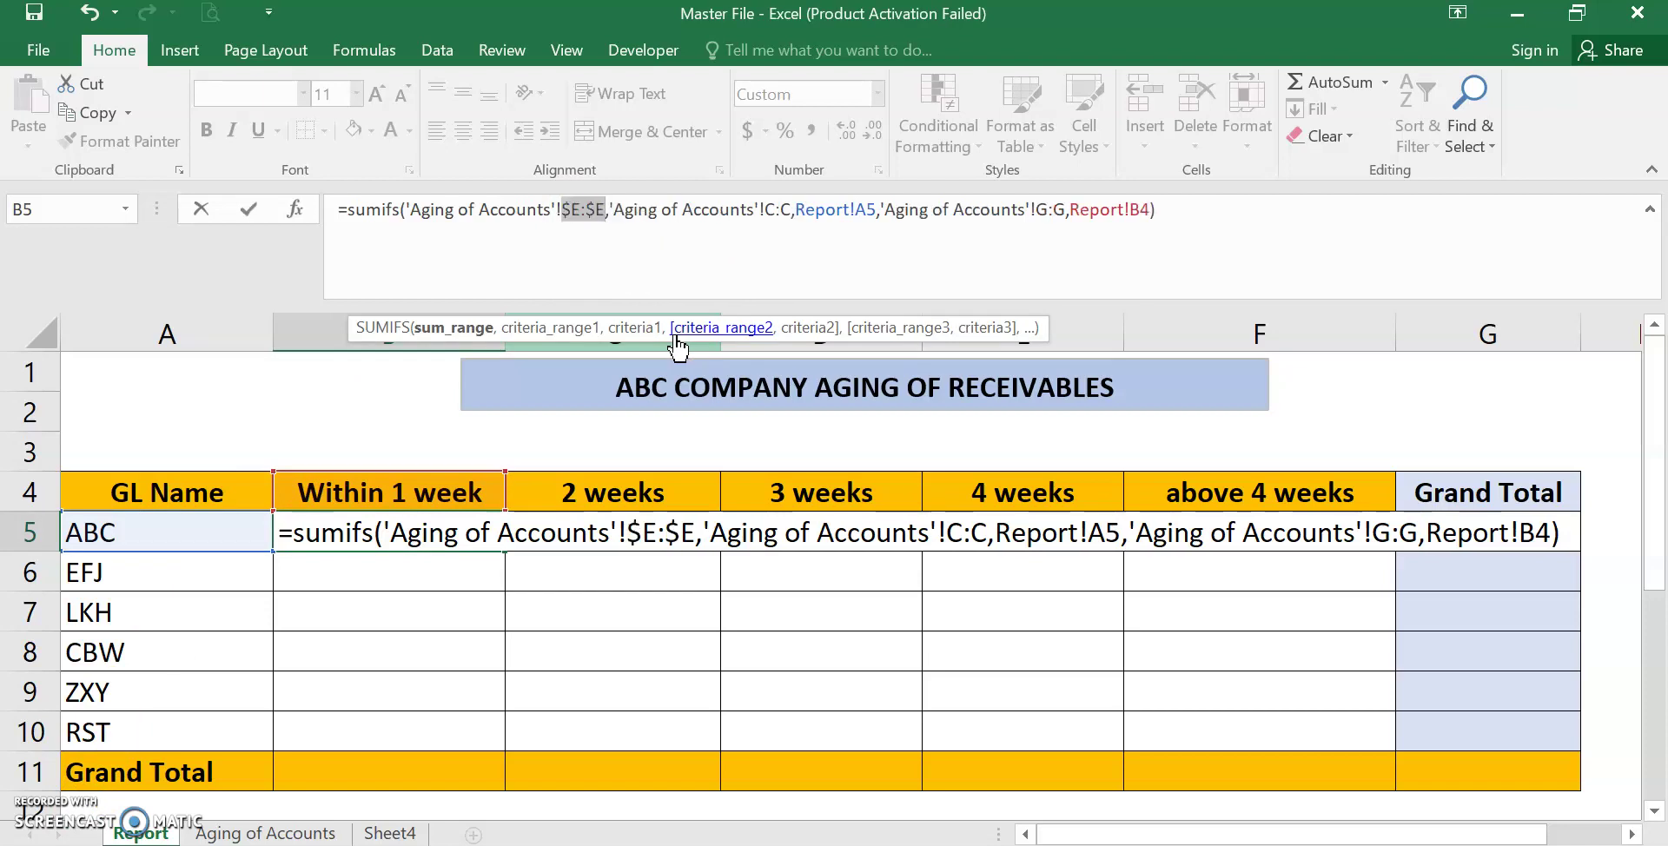
{"action": "left_click", "coordinate": [769, 209]}
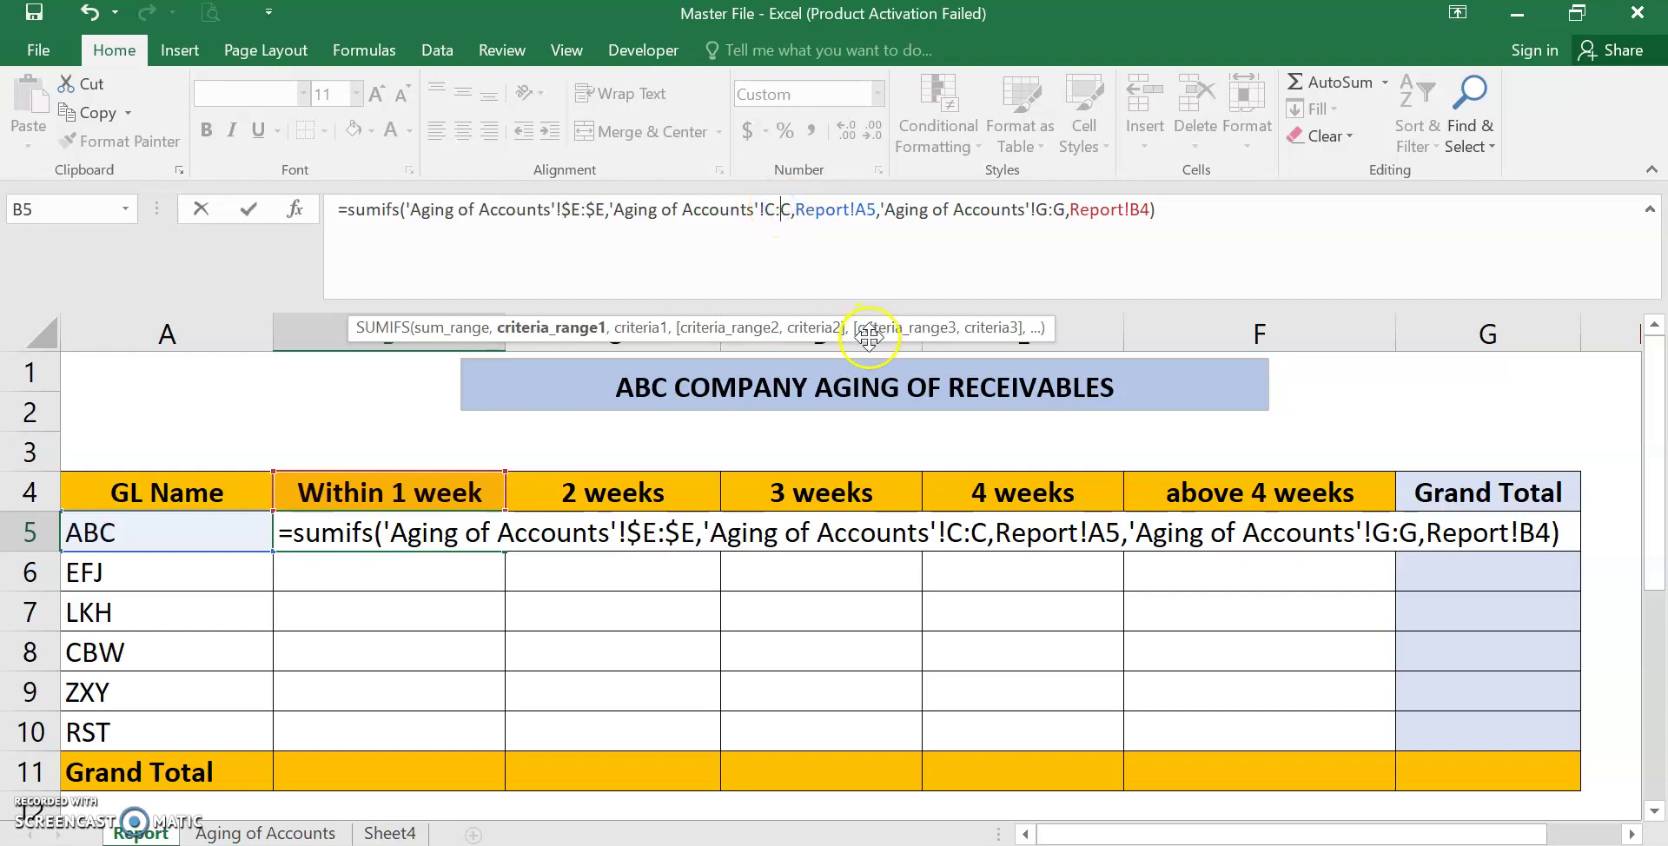
{"action": "key", "text": "F4"}
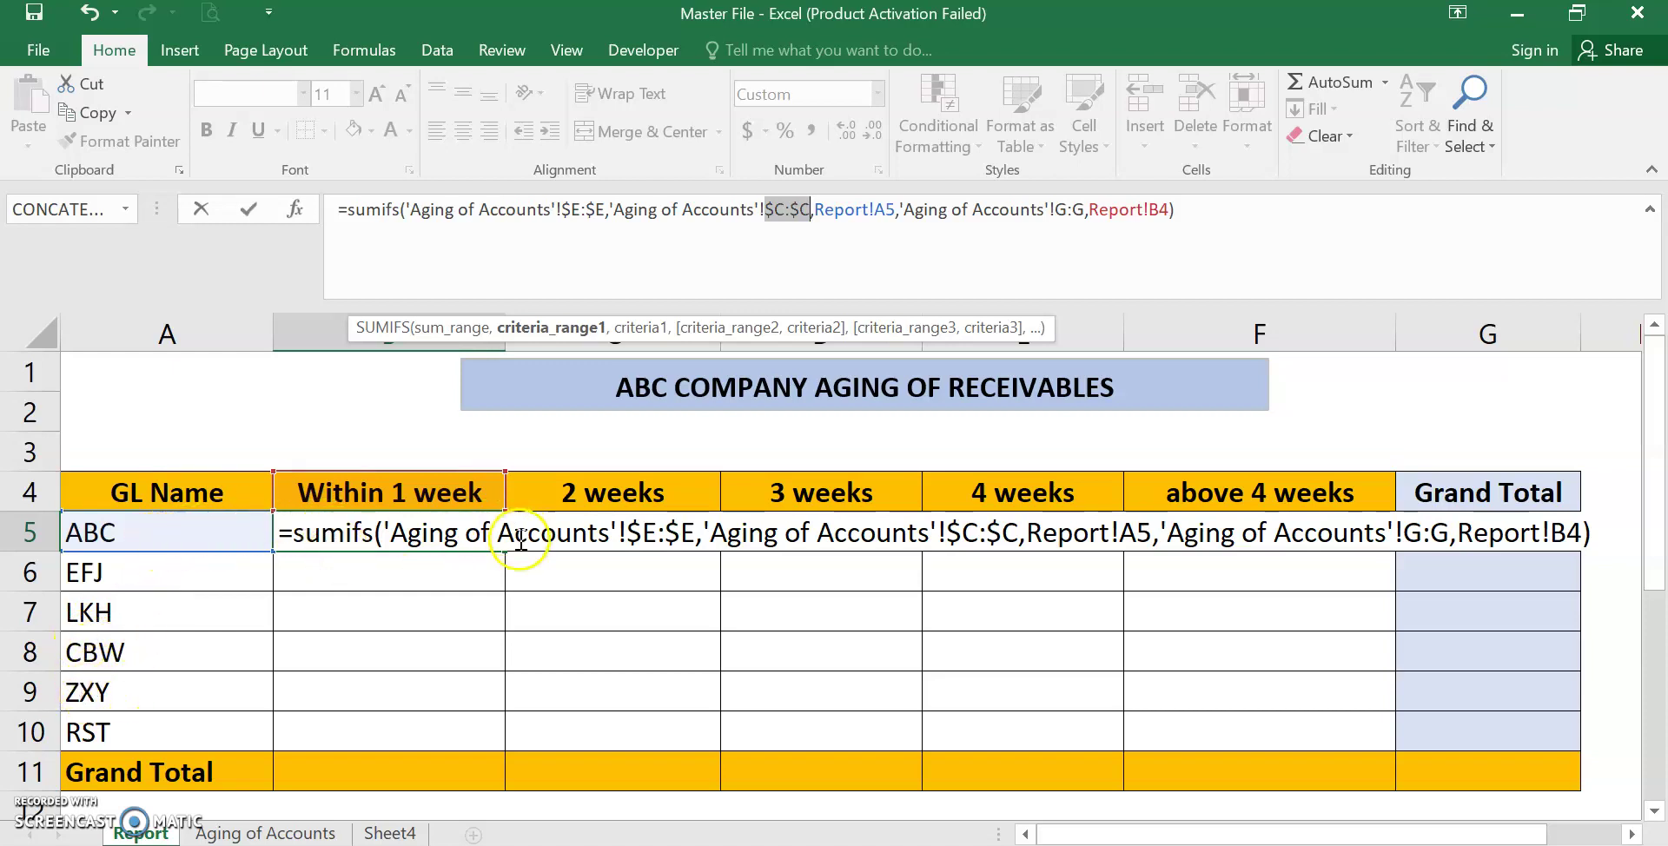
- Lock the remaining references as Report!$A5, $G:$G and Report!B$4
{"action": "left_click", "coordinate": [877, 208]}
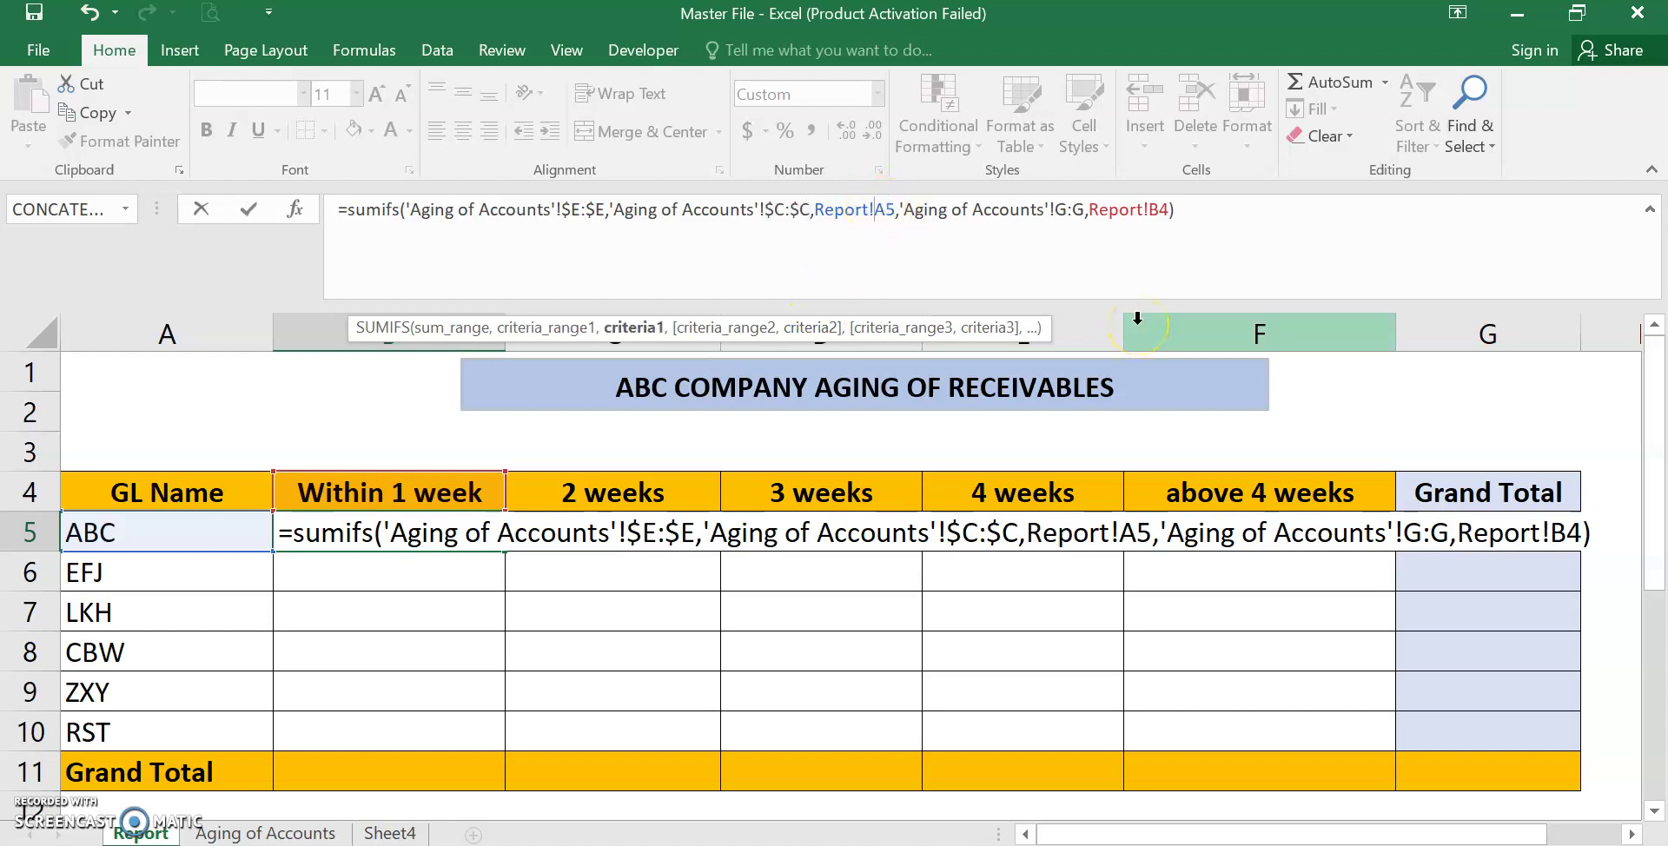
{"action": "type", "text": "$"}
{"action": "left_click", "coordinate": [887, 213]}
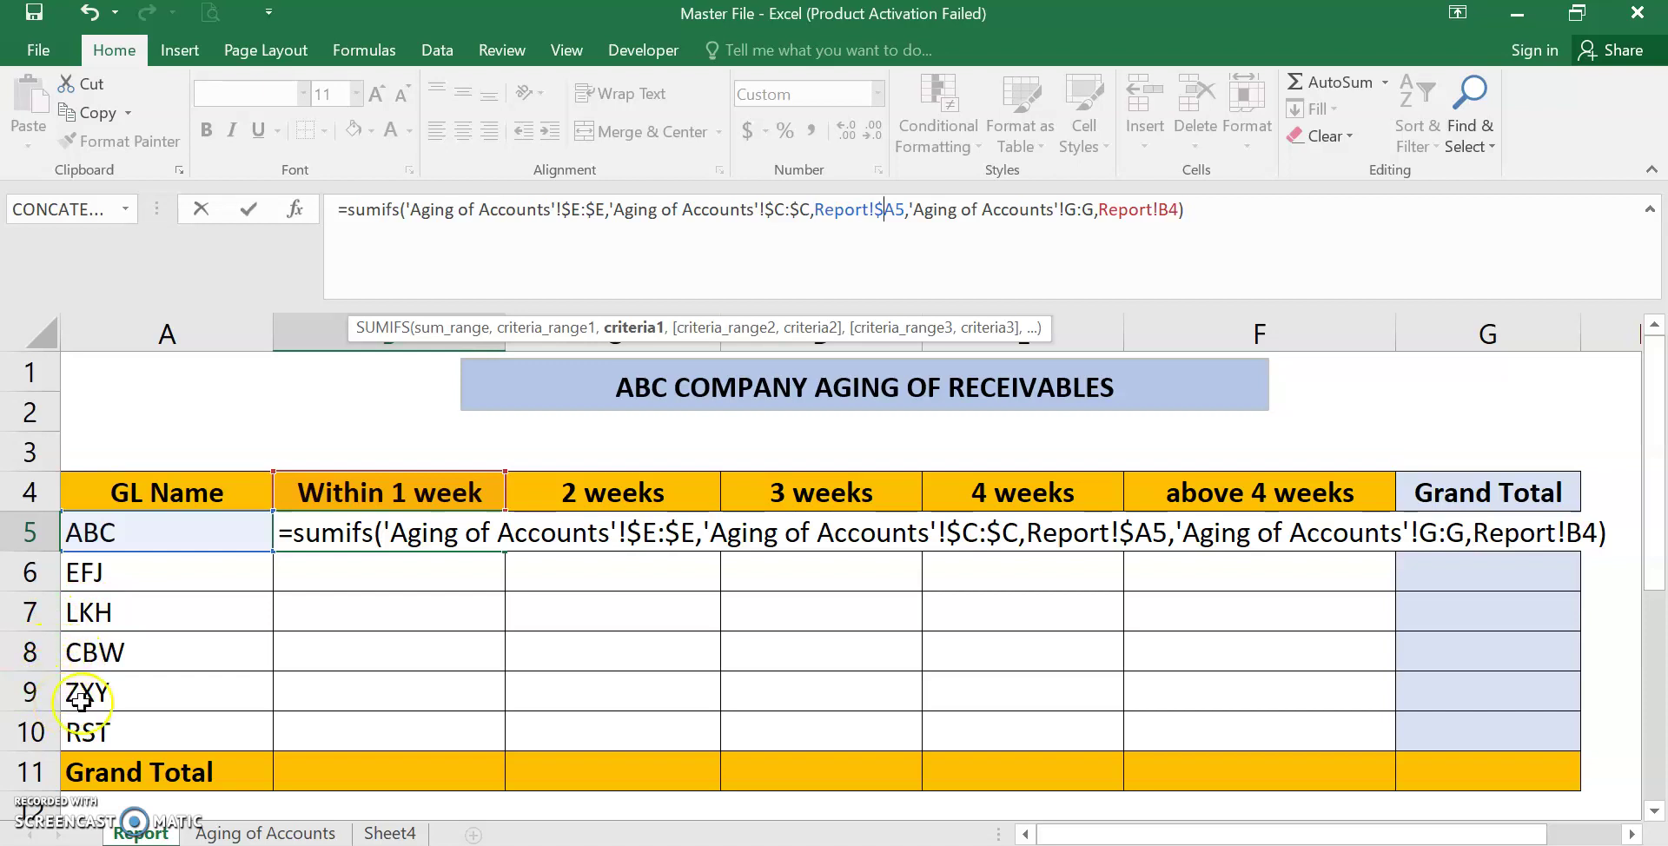
{"action": "left_click", "coordinate": [1078, 210]}
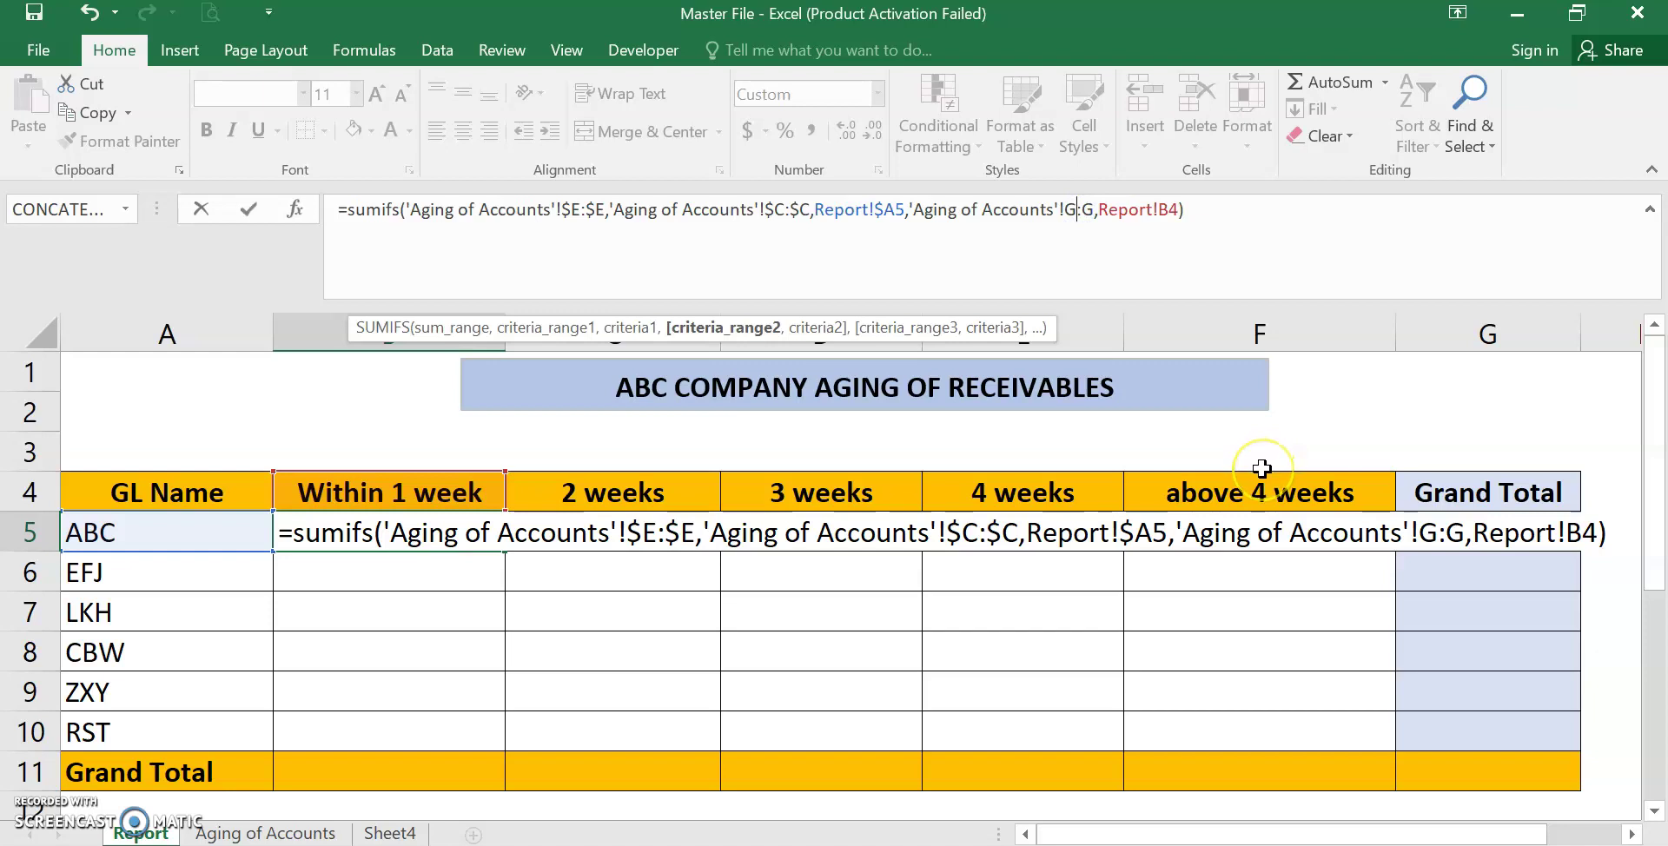
{"action": "key", "text": "F4"}
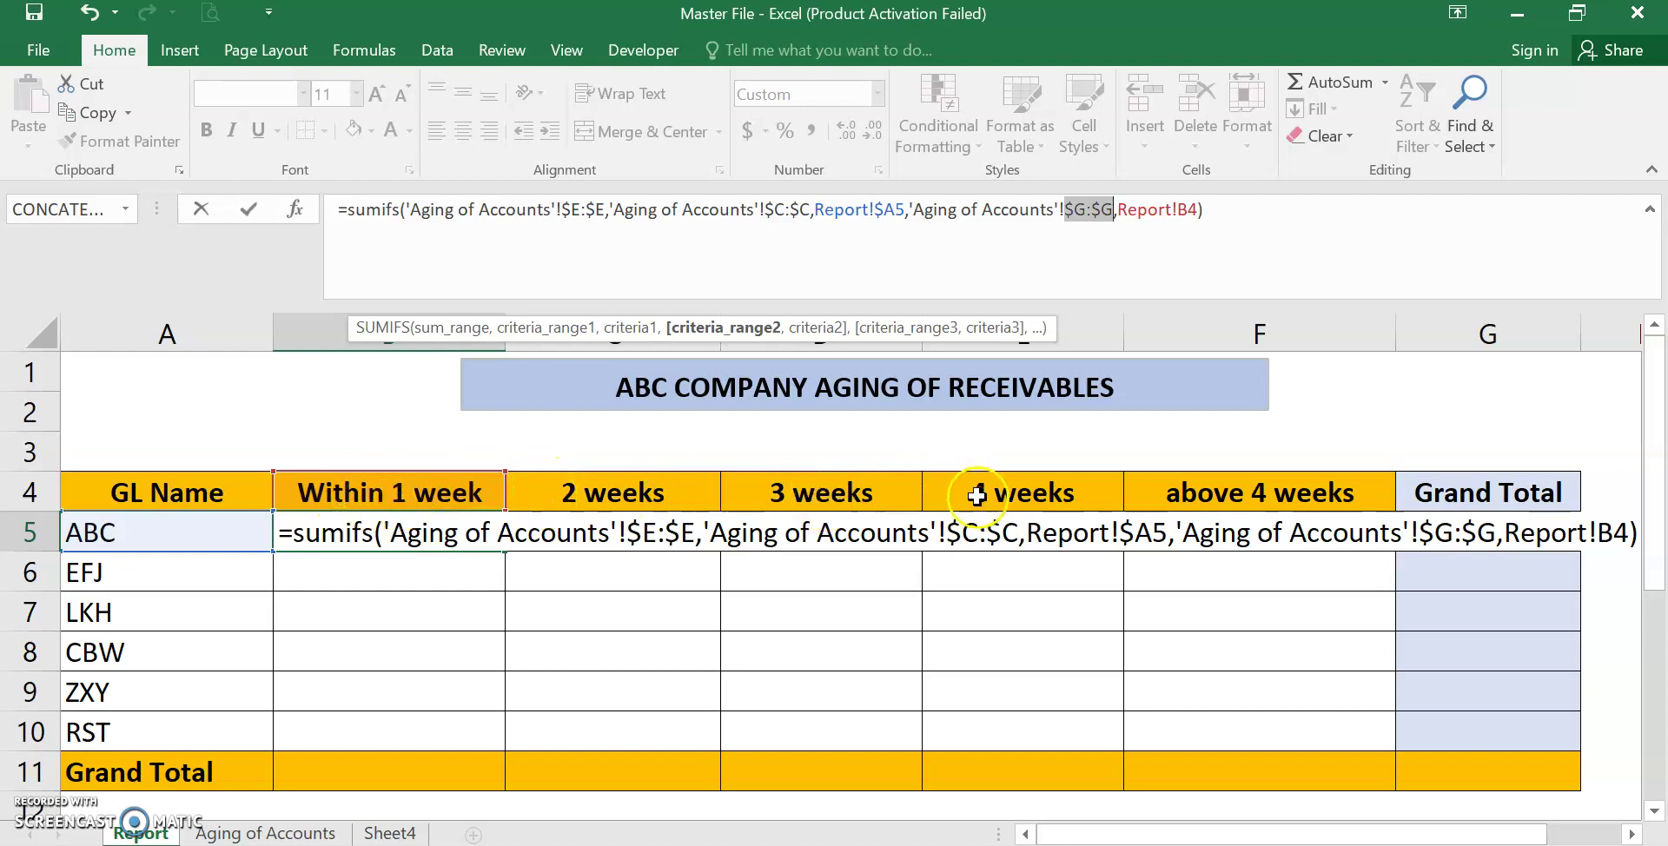
{"action": "left_click", "coordinate": [1194, 210]}
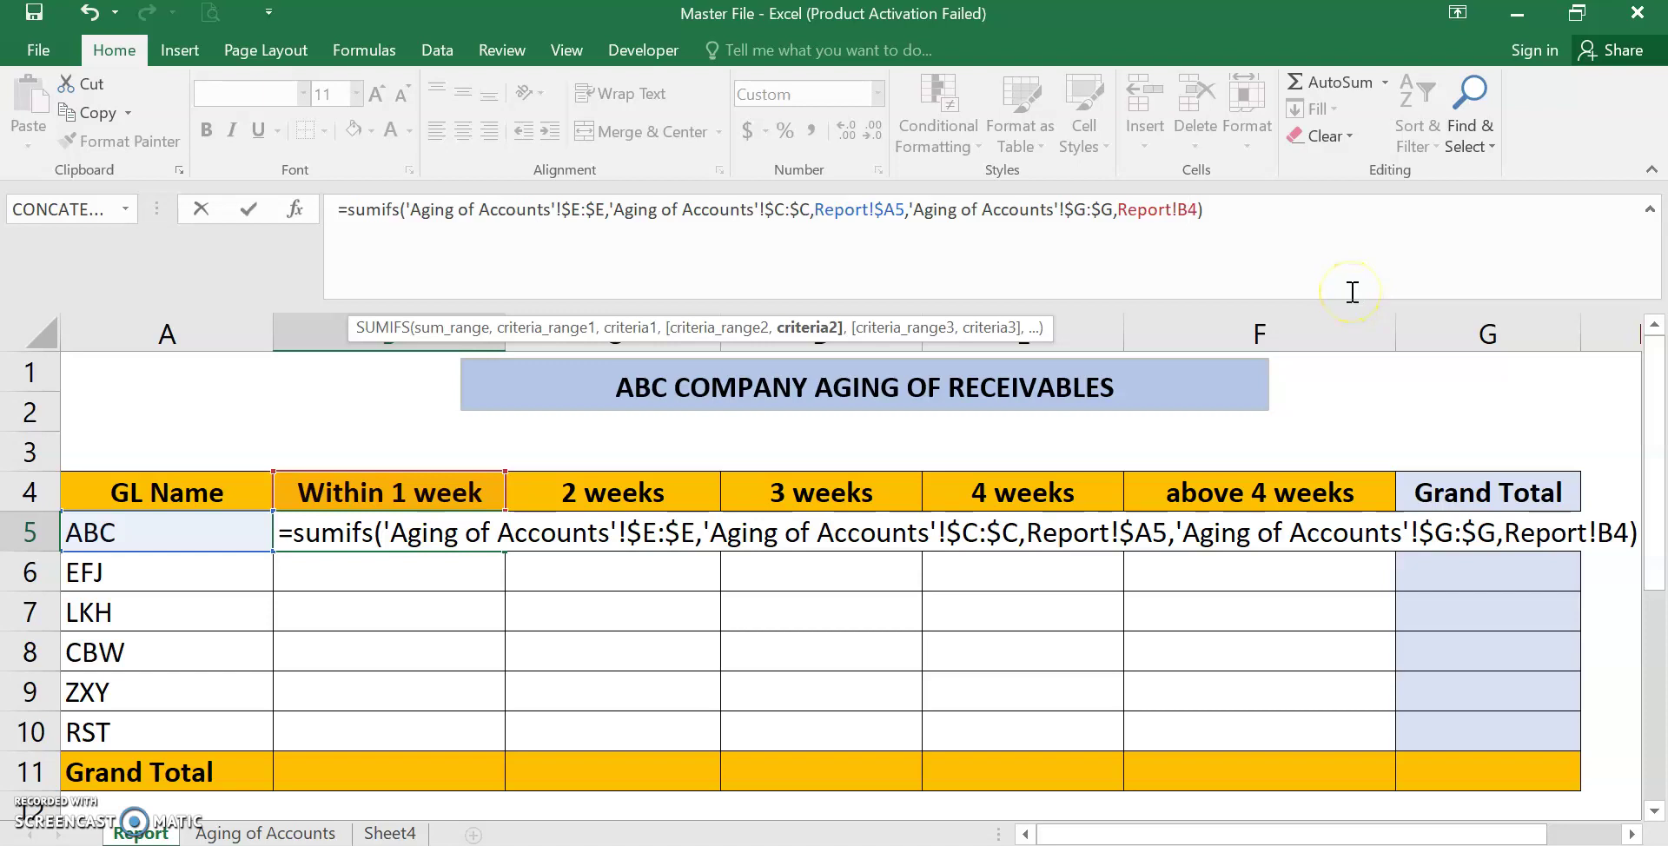
{"action": "type", "text": "$"}
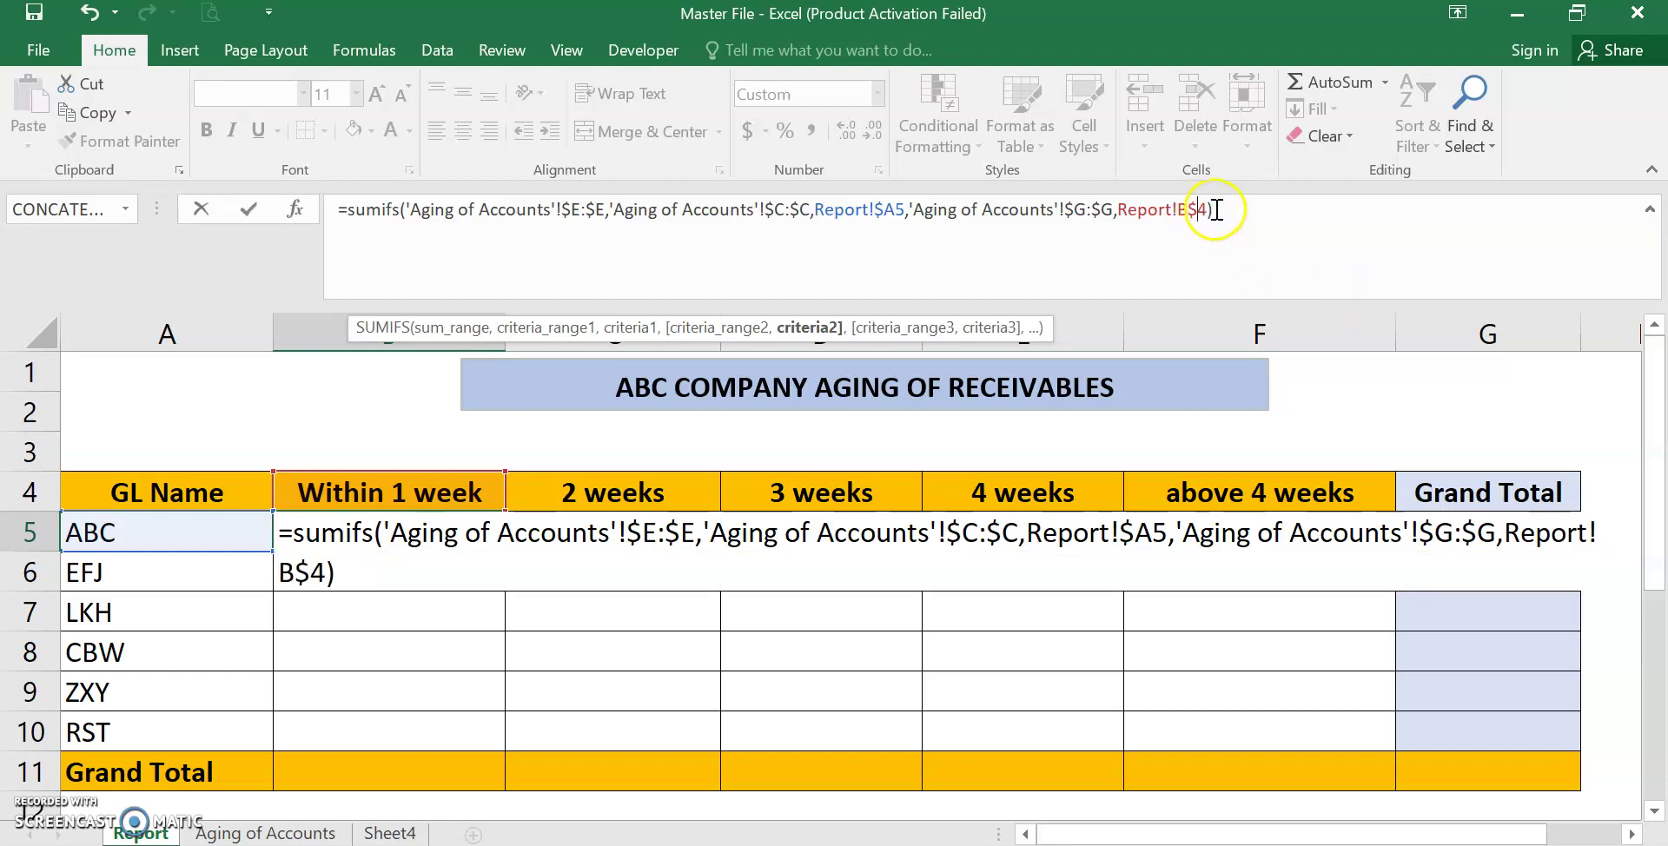
{"action": "left_click", "coordinate": [1390, 224]}
- Confirm the B5 formula and copy it down B5:B10 and across C5:F10
{"action": "key", "text": "Return"}
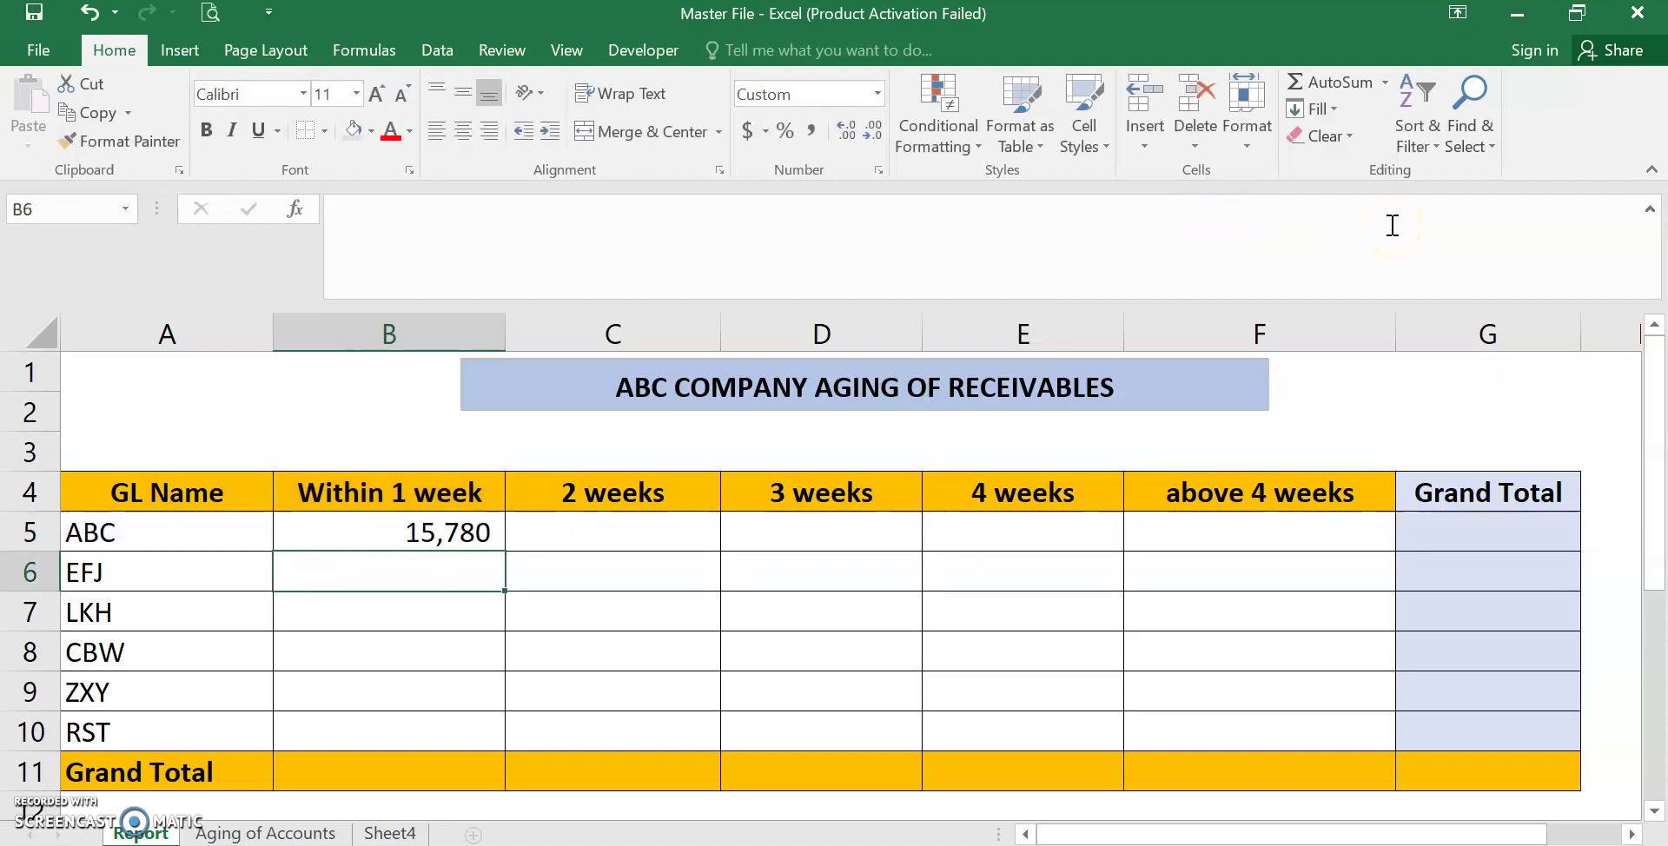
{"action": "left_click", "coordinate": [395, 532]}
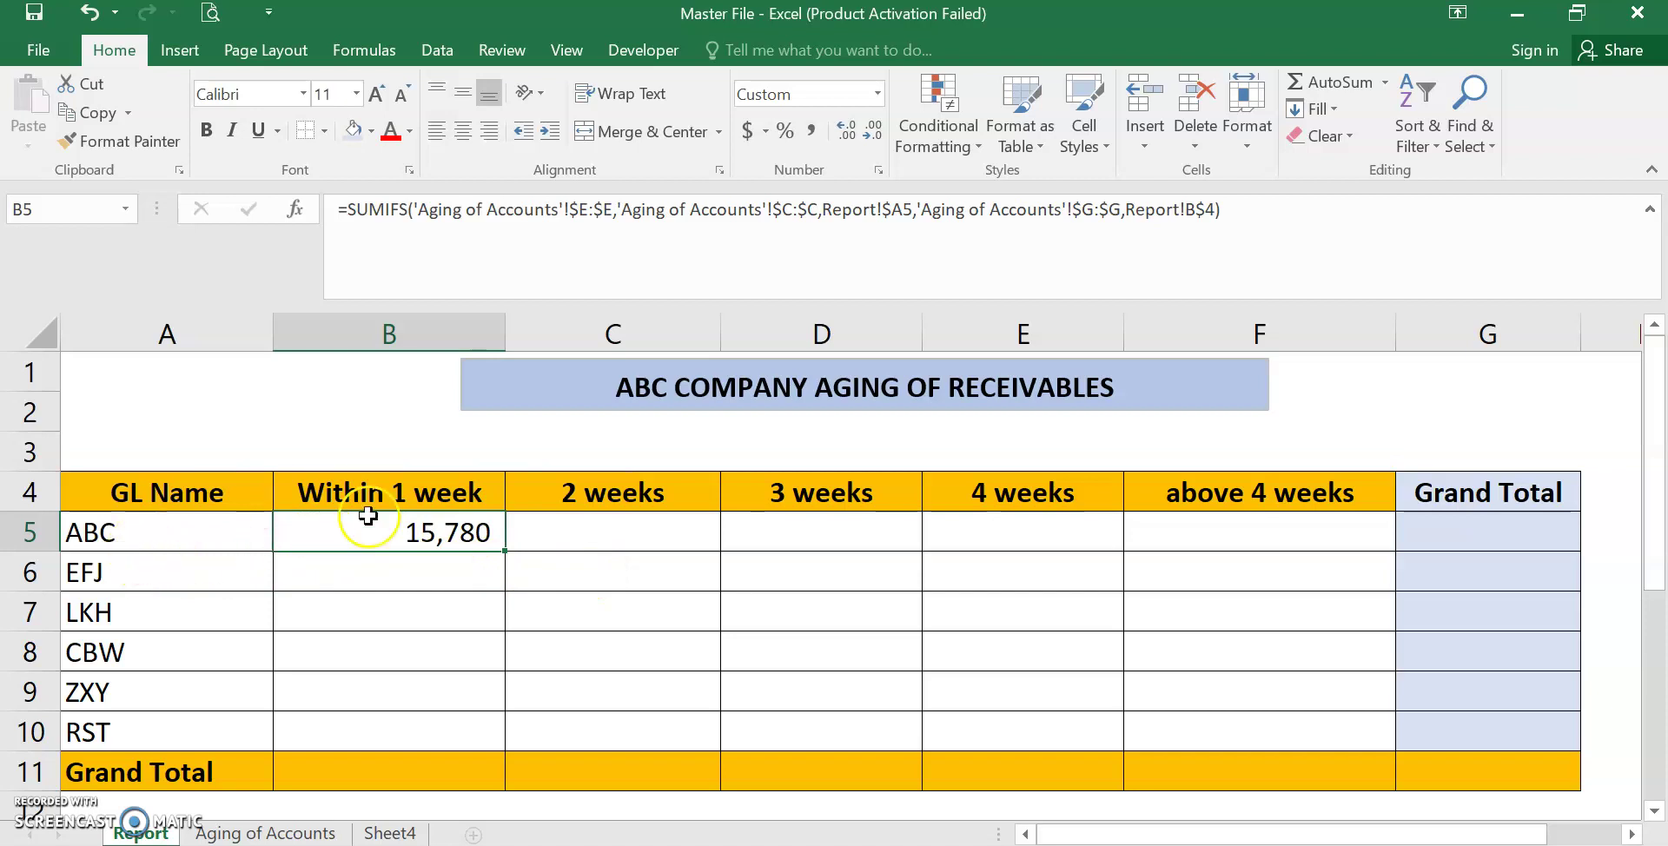
{"action": "key", "text": "ctrl+c"}
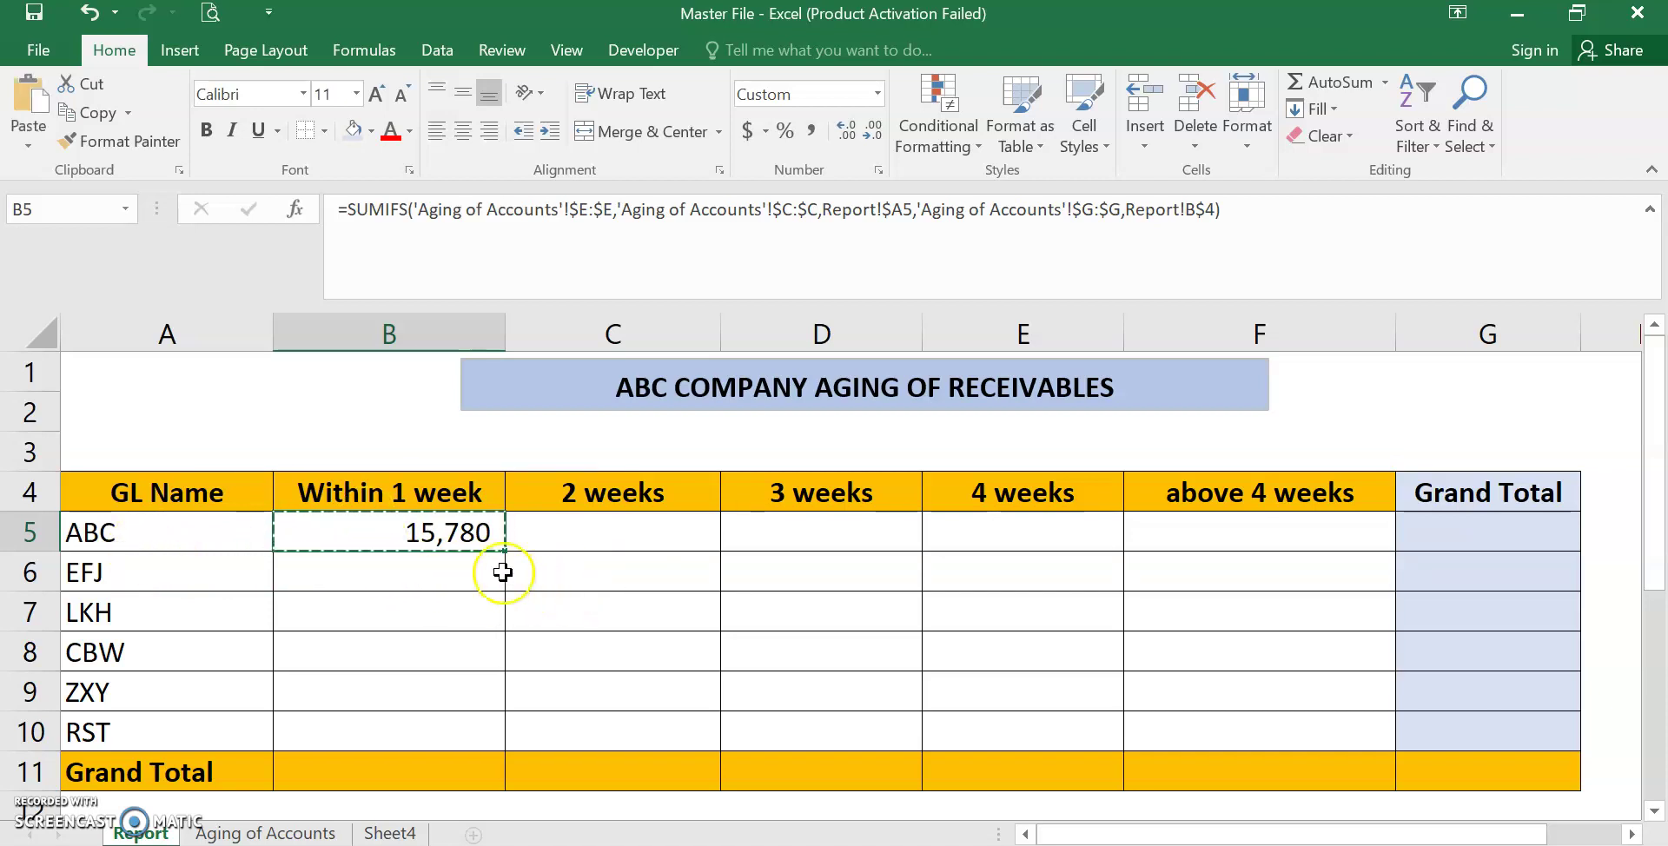
{"action": "left_click_drag", "start_coordinate": [473, 529], "coordinate": [470, 727]}
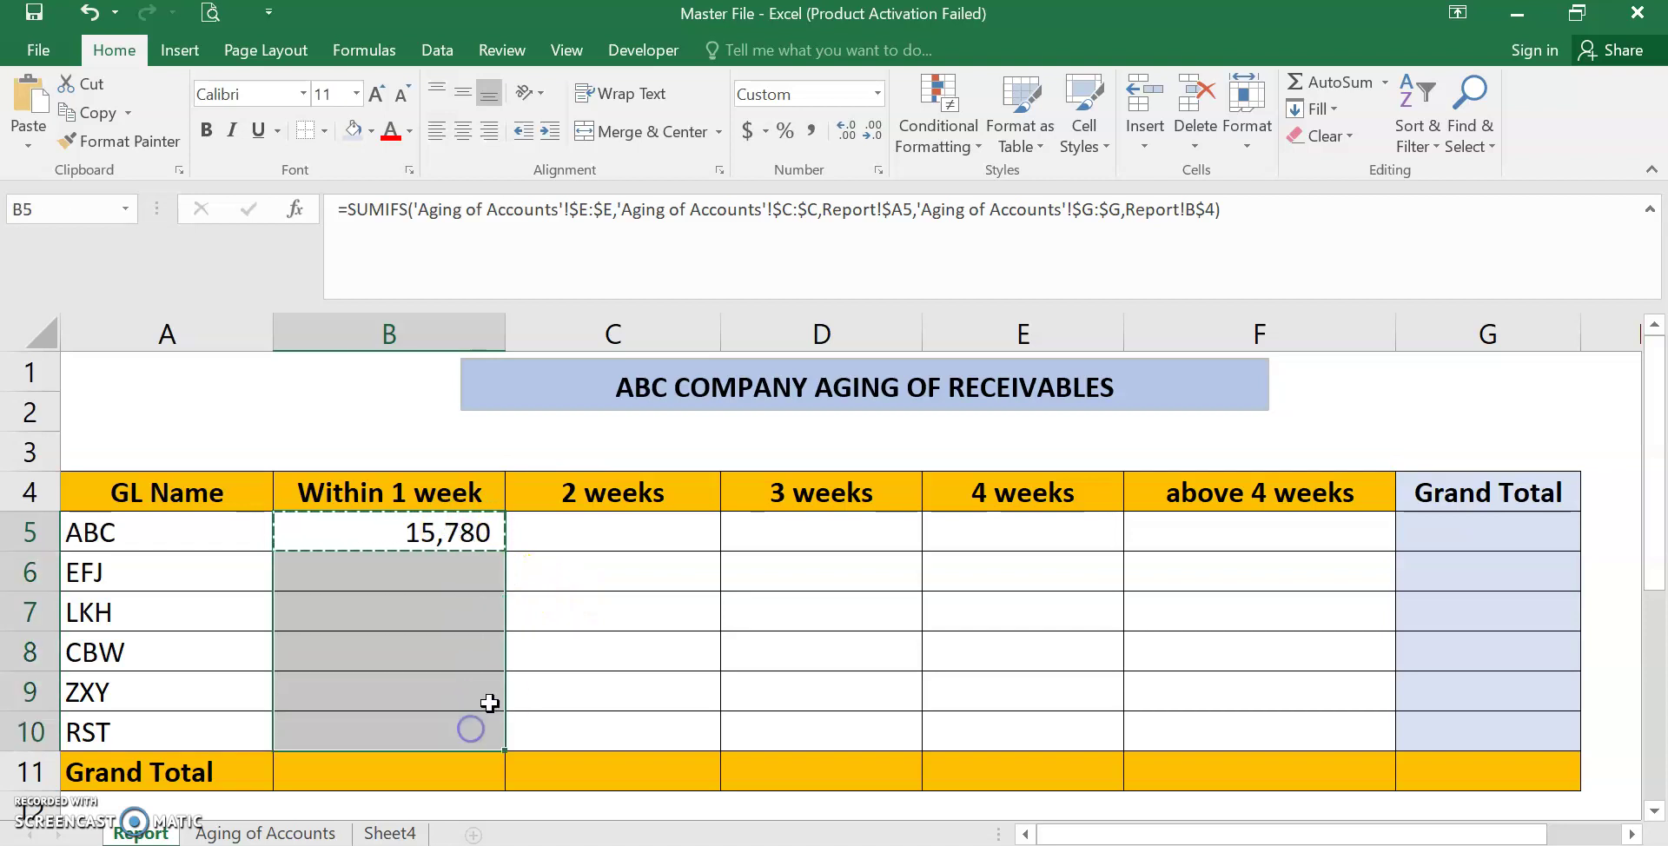
{"action": "key", "text": "ctrl+v"}
{"action": "left_click_drag", "start_coordinate": [585, 547], "coordinate": [1230, 726]}
{"action": "key", "text": "ctrl+v"}
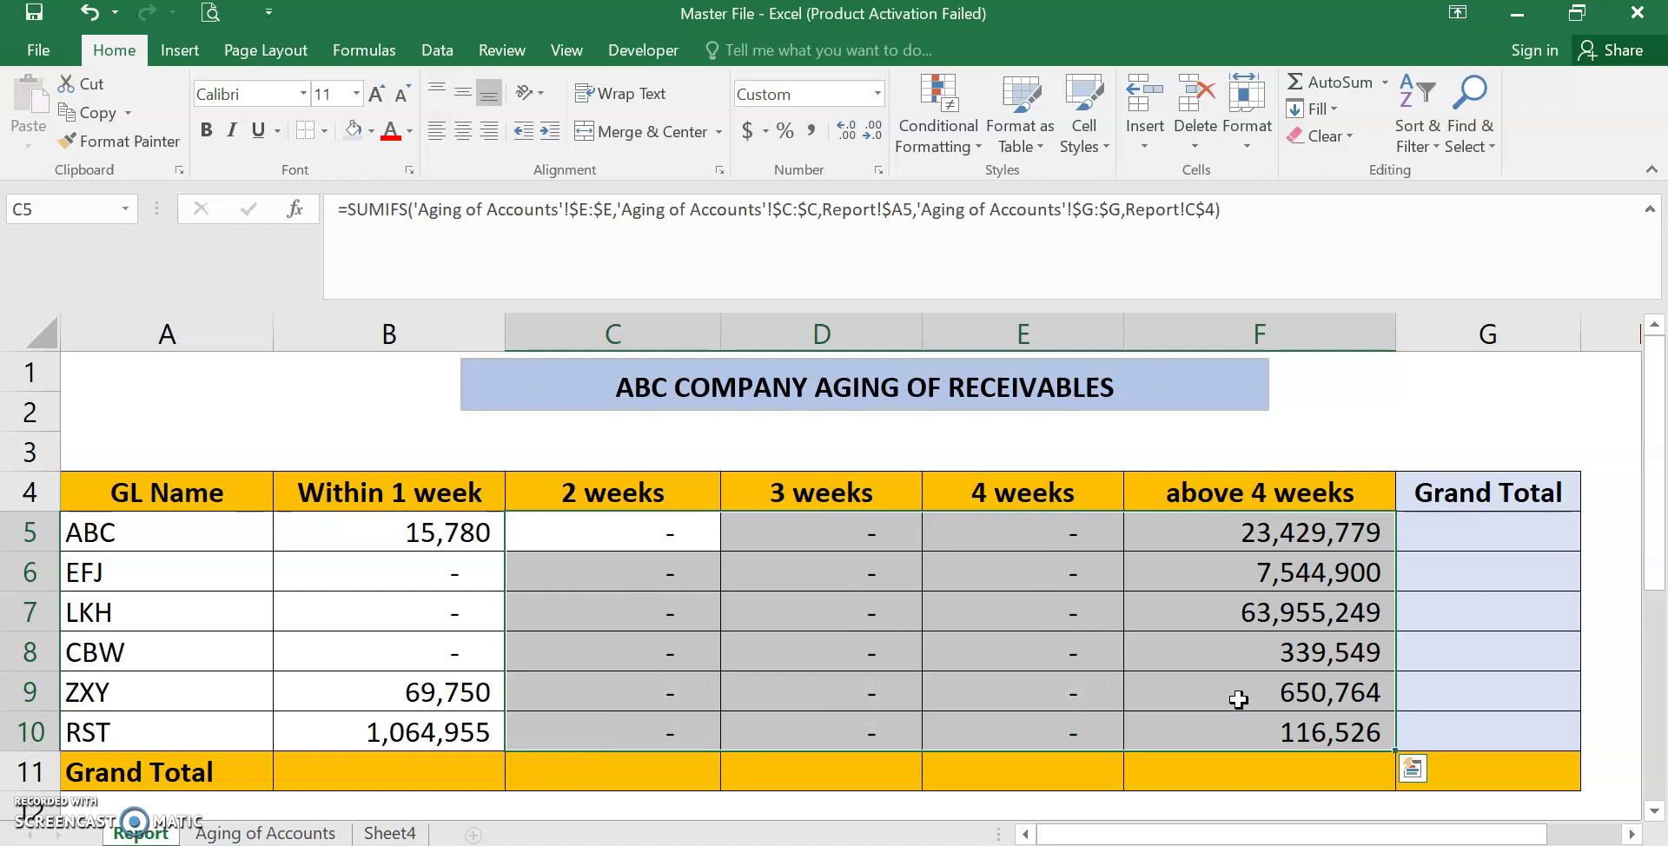
{"action": "left_click", "coordinate": [445, 769]}
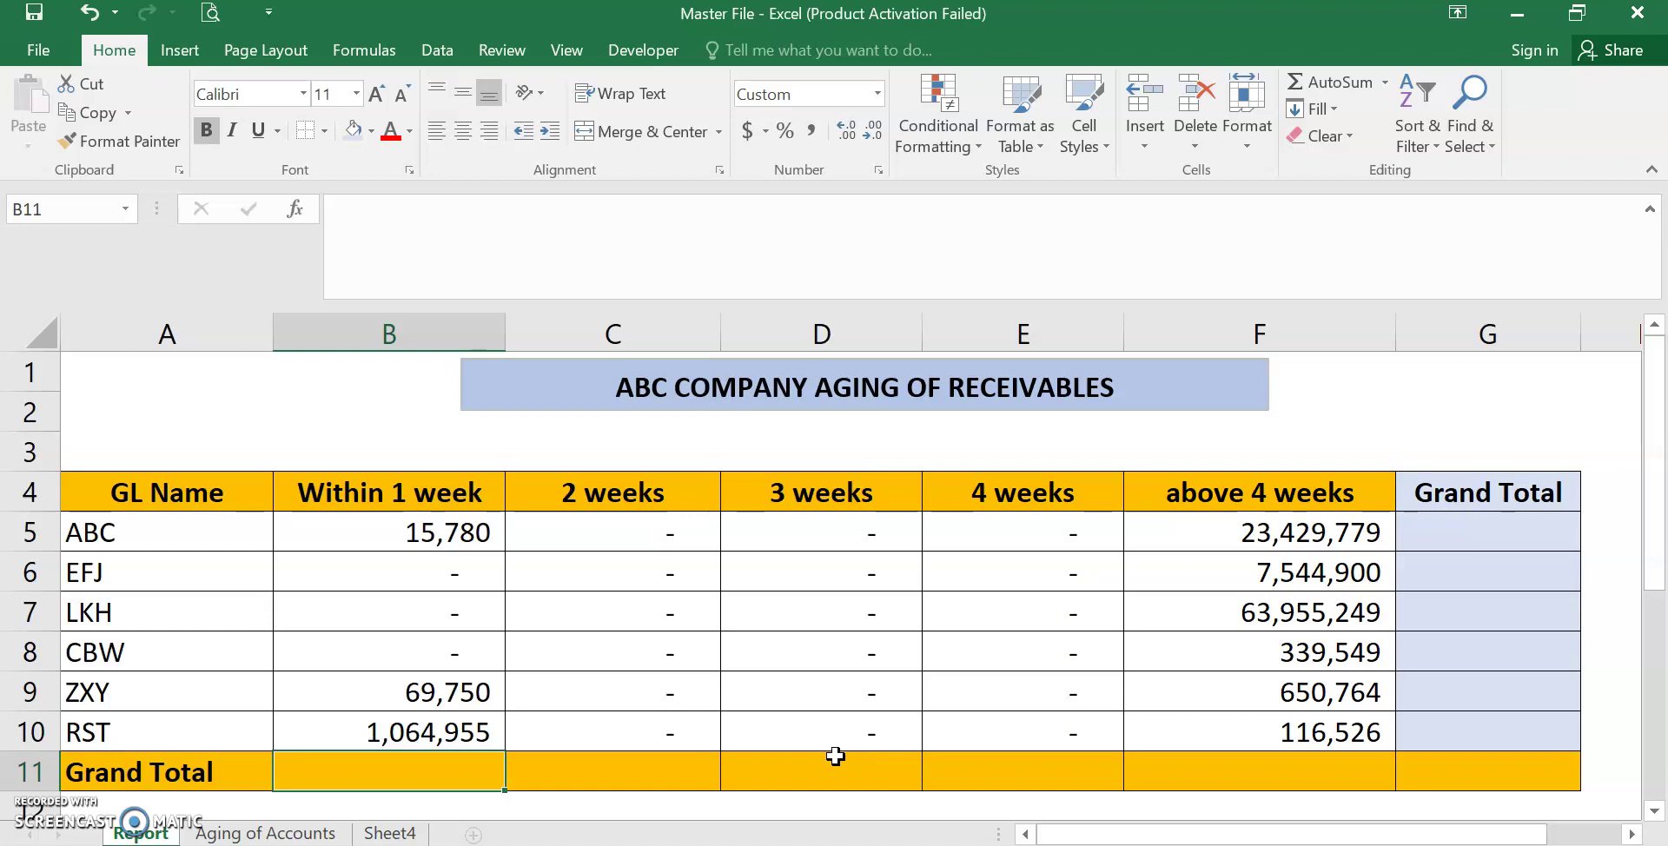
- Enter =SUM(B5:B10) in B11 and copy it across C11:G11
{"action": "type", "text": "=sum"}
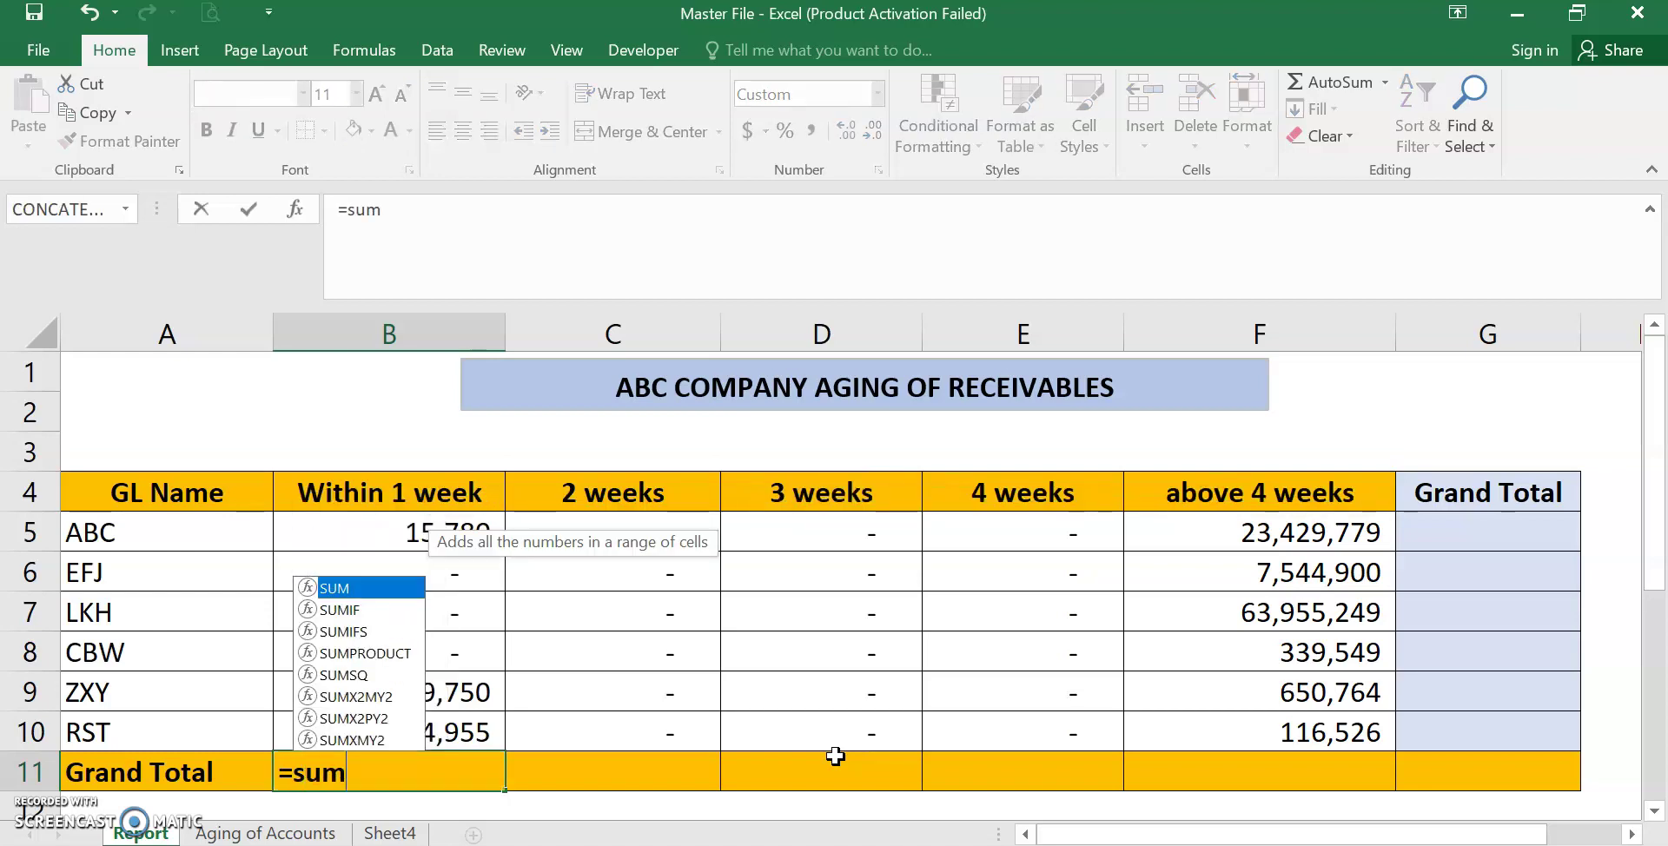
{"action": "type", "text": "("}
{"action": "key", "text": "Up"}
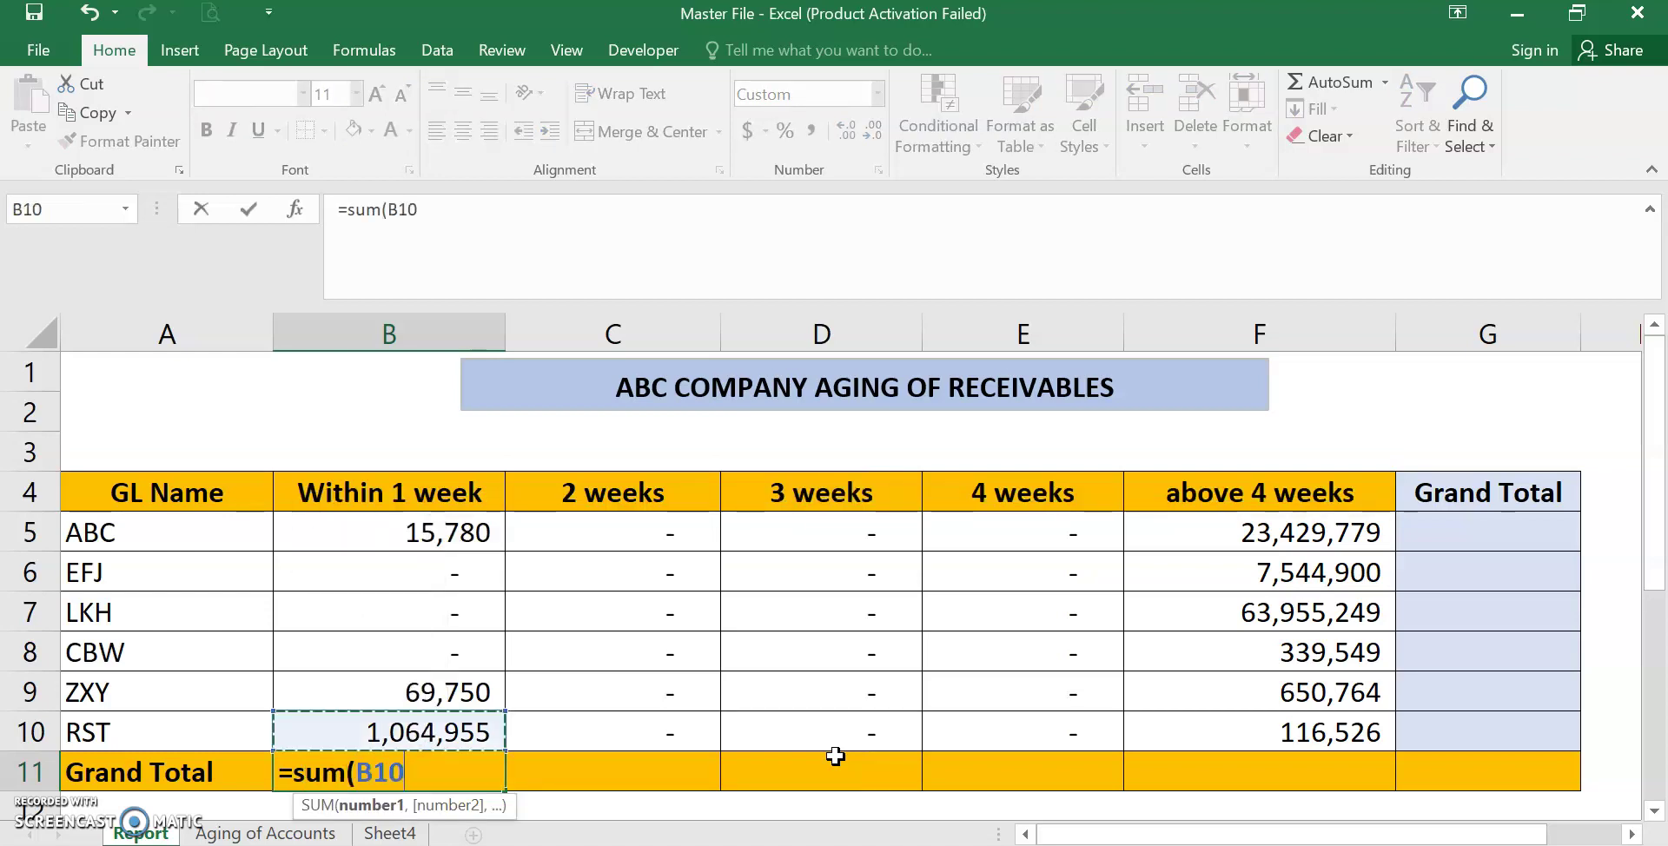
{"action": "key", "text": "shift+Up"}
{"action": "key", "text": "shift+Up"}
{"action": "key", "text": "shift+Up"}
{"action": "key", "text": "shift+Up"}
{"action": "key", "text": "shift+Up"}
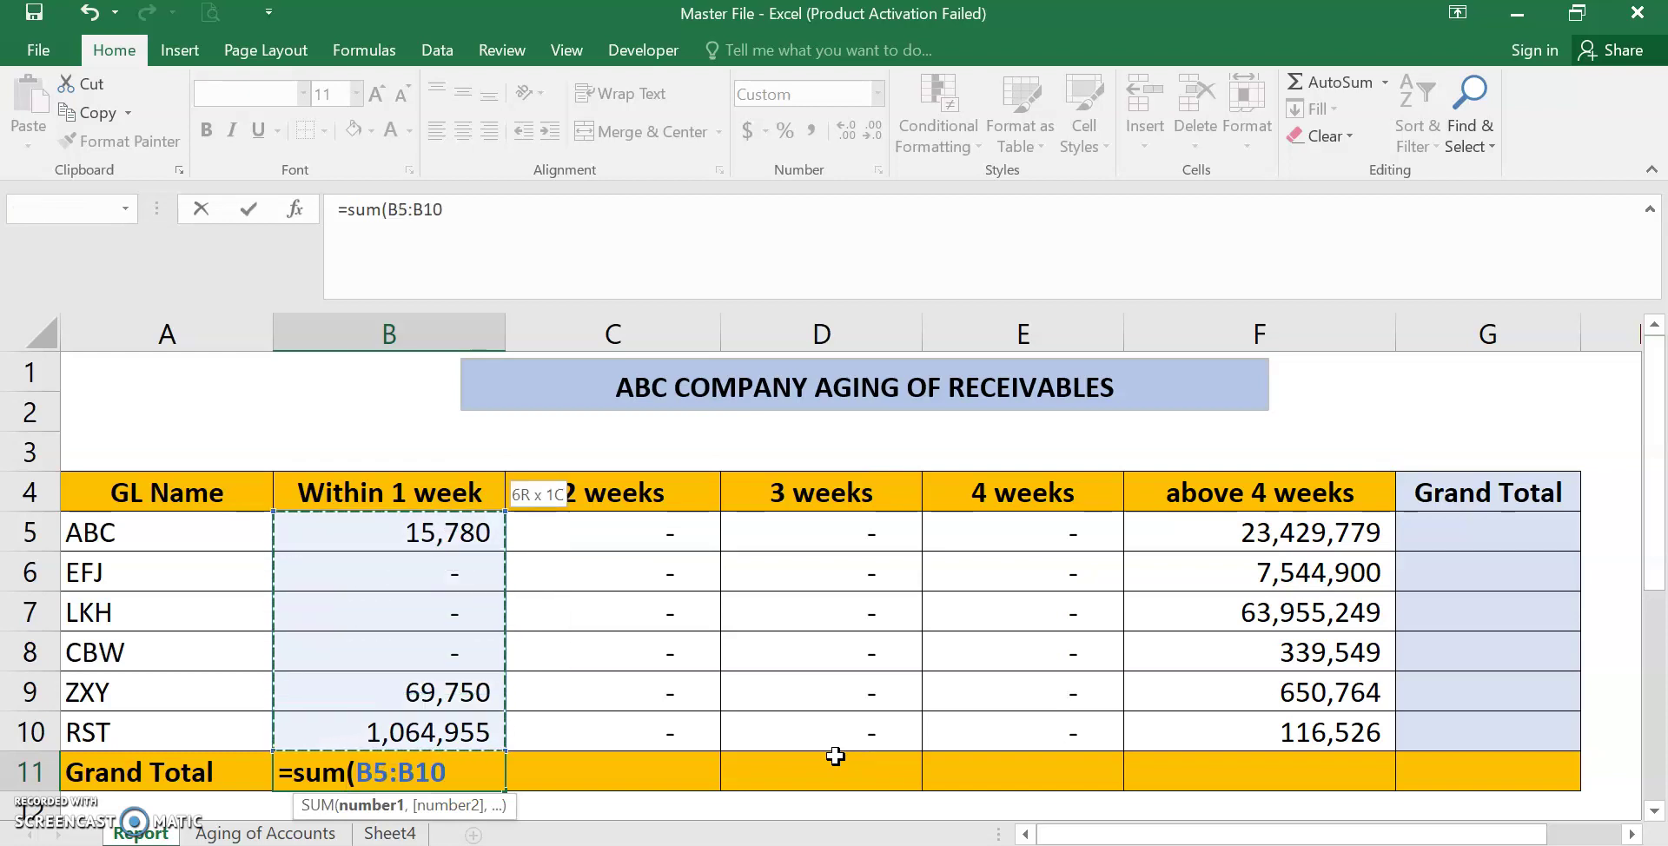
{"action": "type", "text": ")"}
{"action": "key", "text": "Return"}
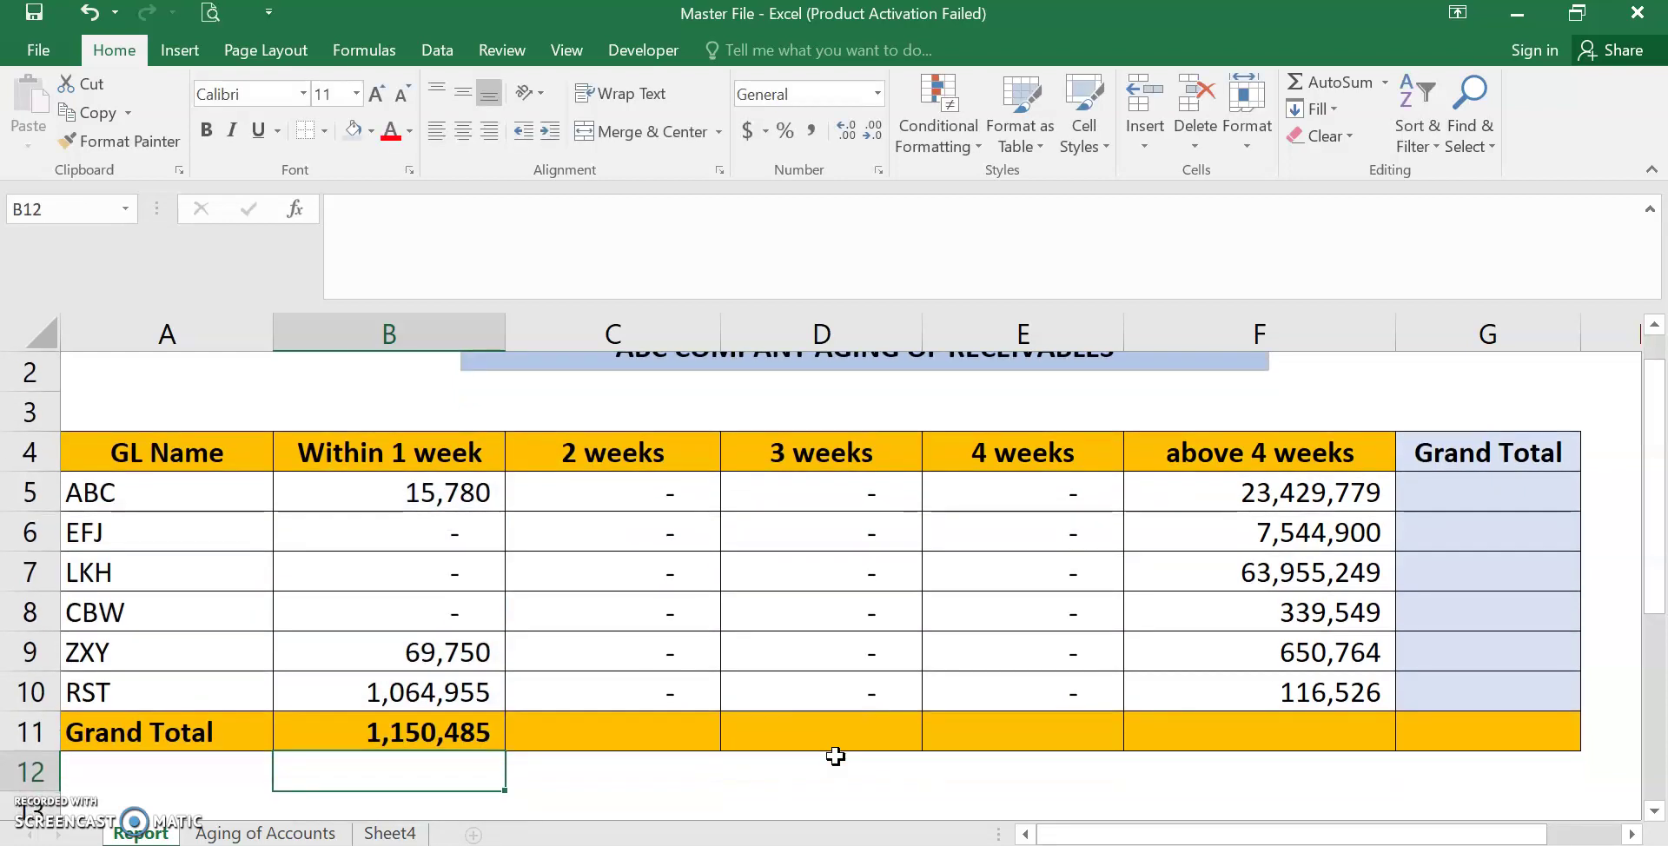
{"action": "key", "text": "Up"}
{"action": "key", "text": "ctrl+c"}
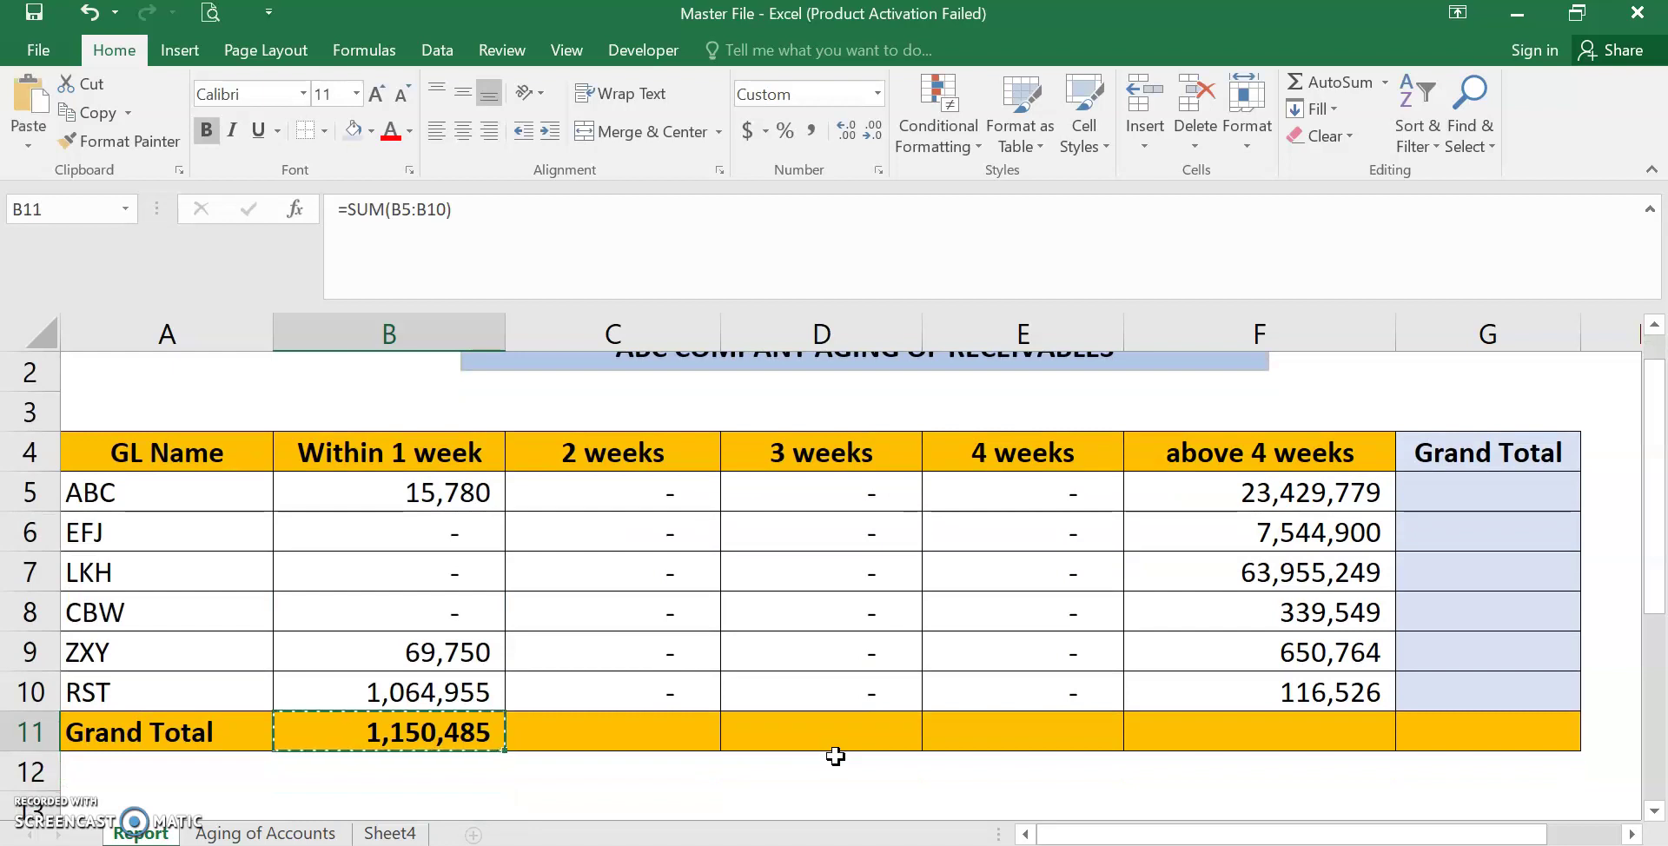
{"action": "key", "text": "Right"}
{"action": "key", "text": "shift+Right"}
{"action": "key", "text": "shift+Right"}
{"action": "key", "text": "shift+Right"}
{"action": "key", "text": "shift+Right"}
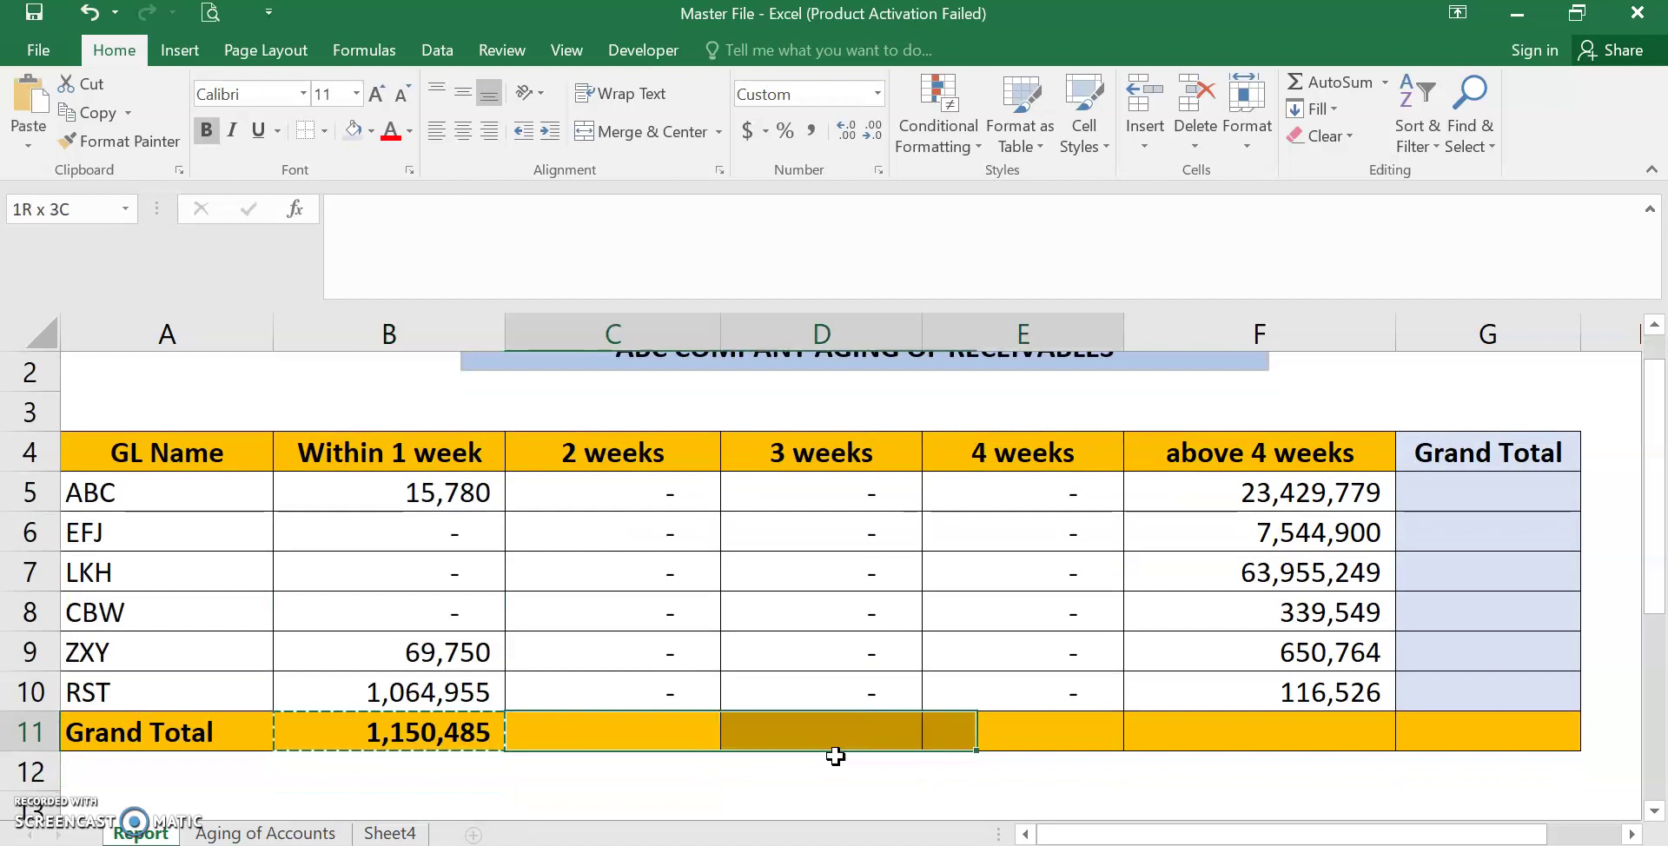
{"action": "key", "text": "Return"}
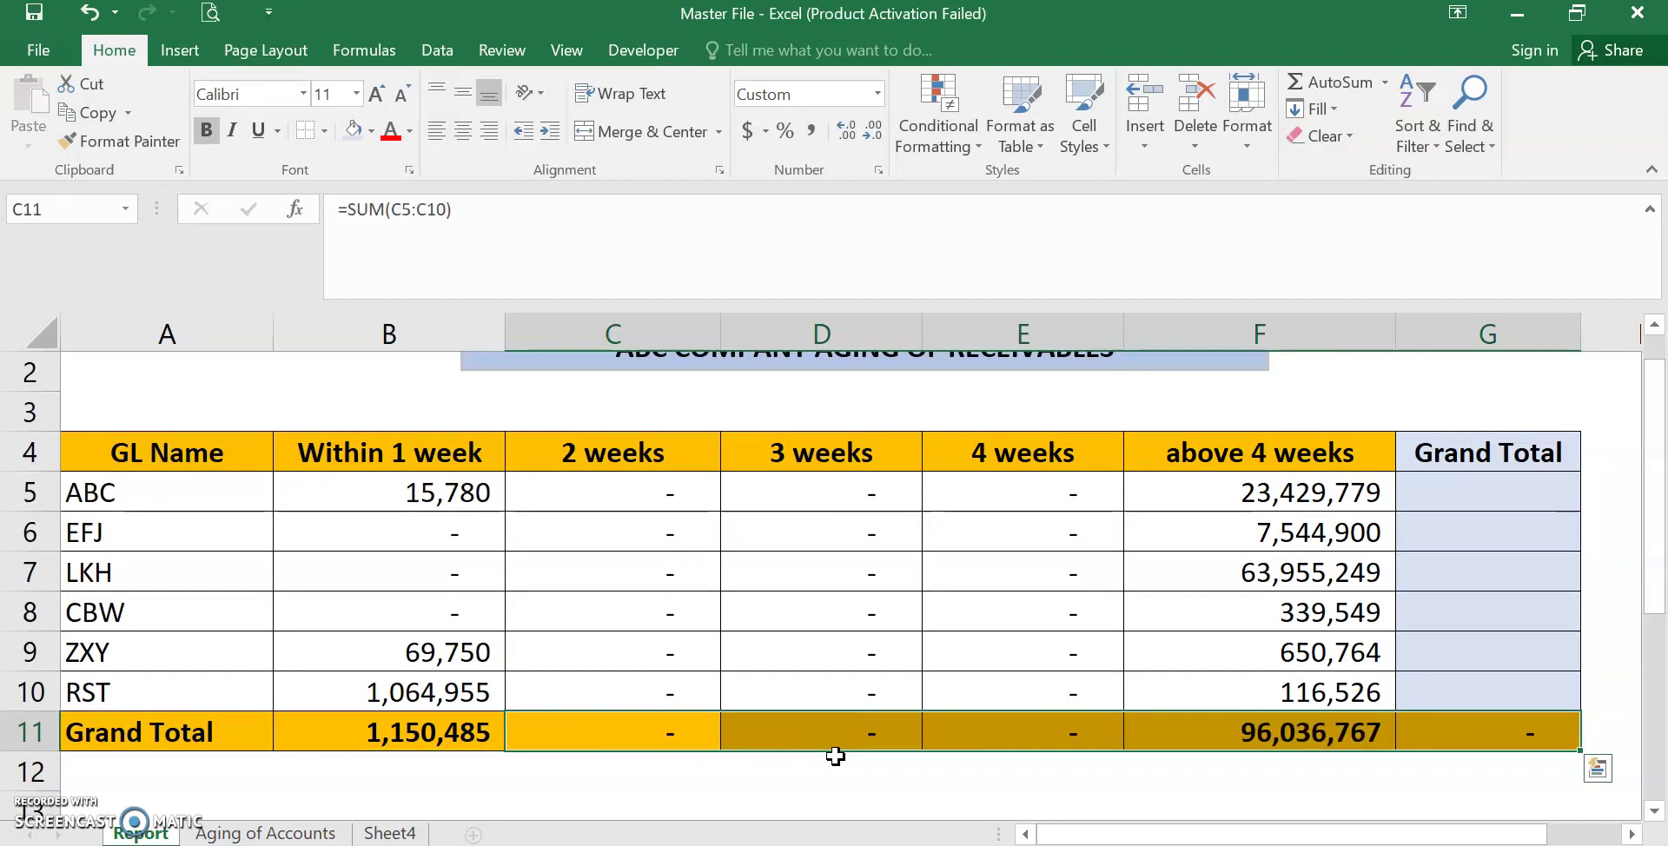
- Enter =SUM(B5:F5) in G5 and copy it down G6:G10 for each GL name
{"action": "left_click", "coordinate": [1501, 493]}
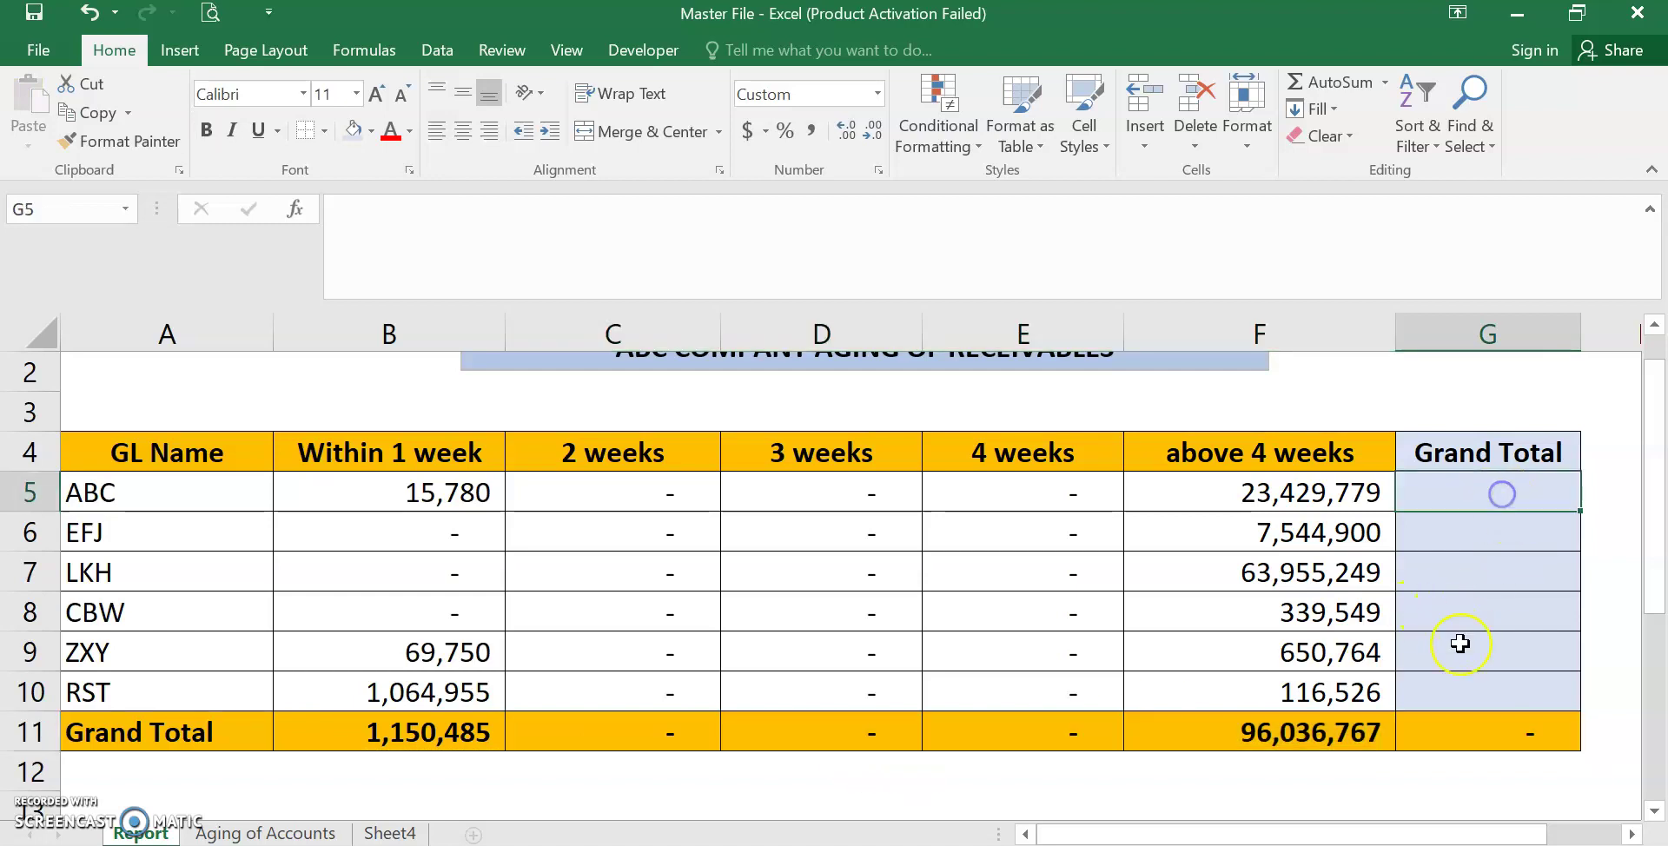
{"action": "scroll", "coordinate": [1459, 644], "scroll_direction": "up", "scroll_amount": 1}
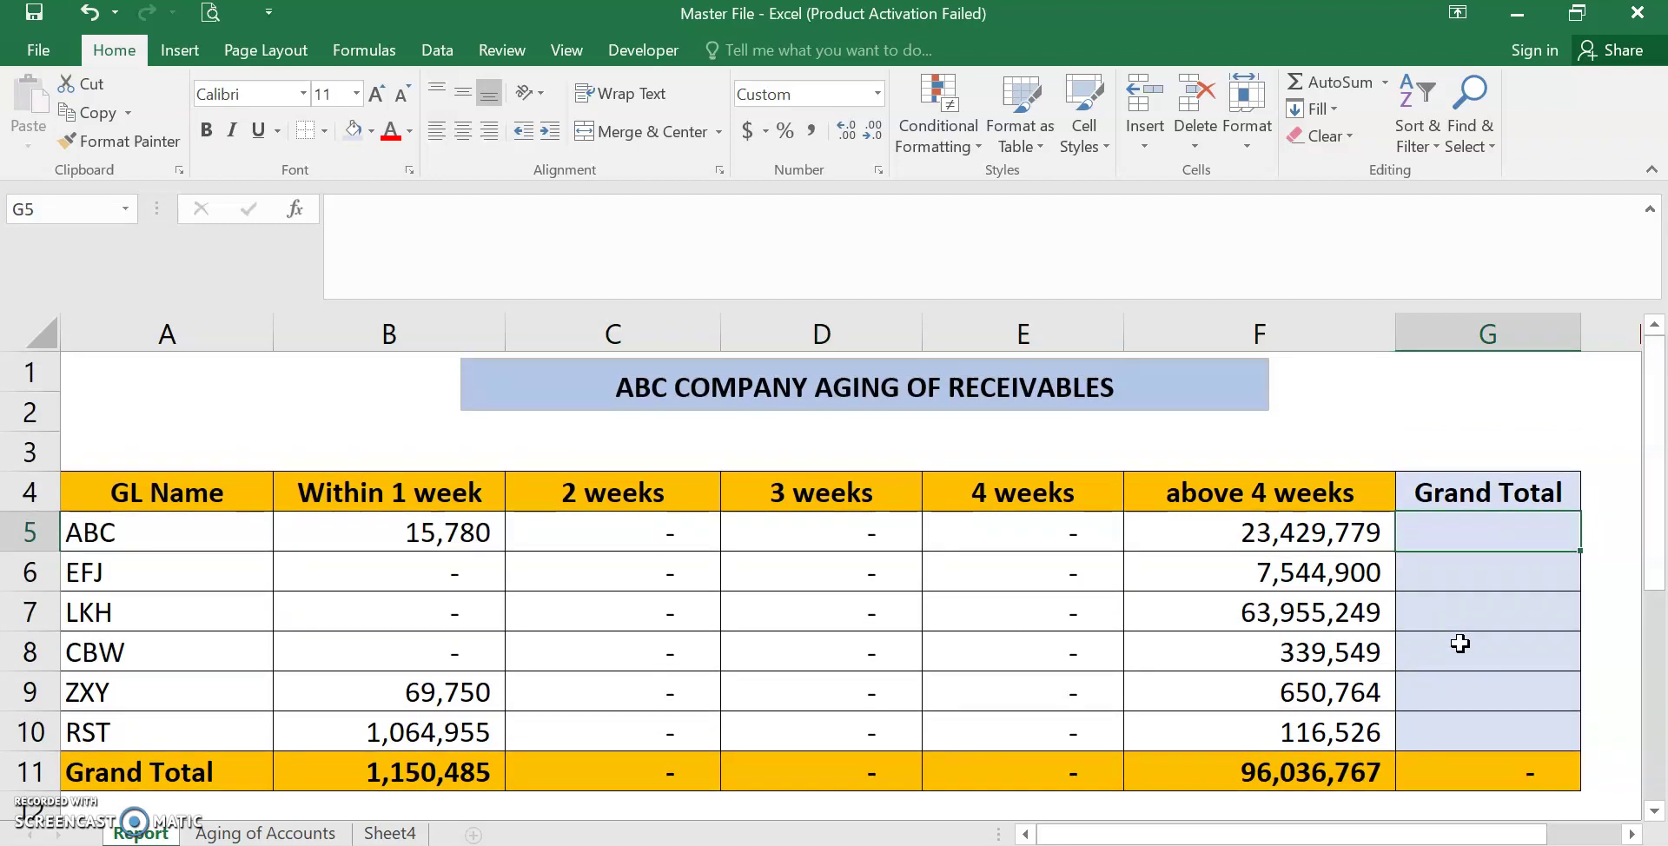
{"action": "type", "text": "="}
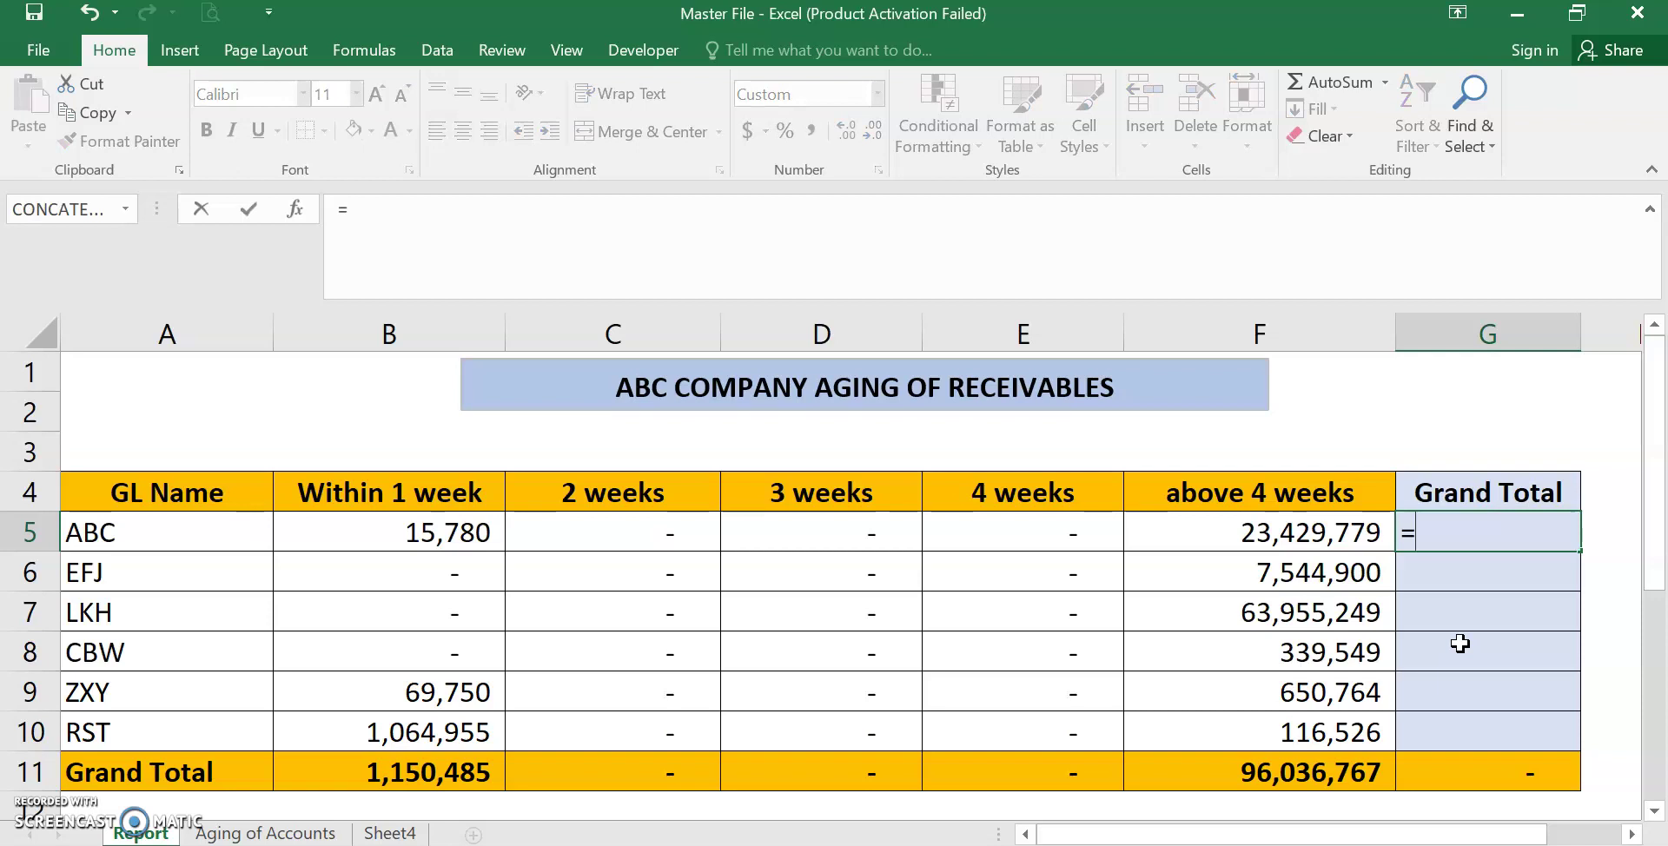
{"action": "type", "text": "sum("}
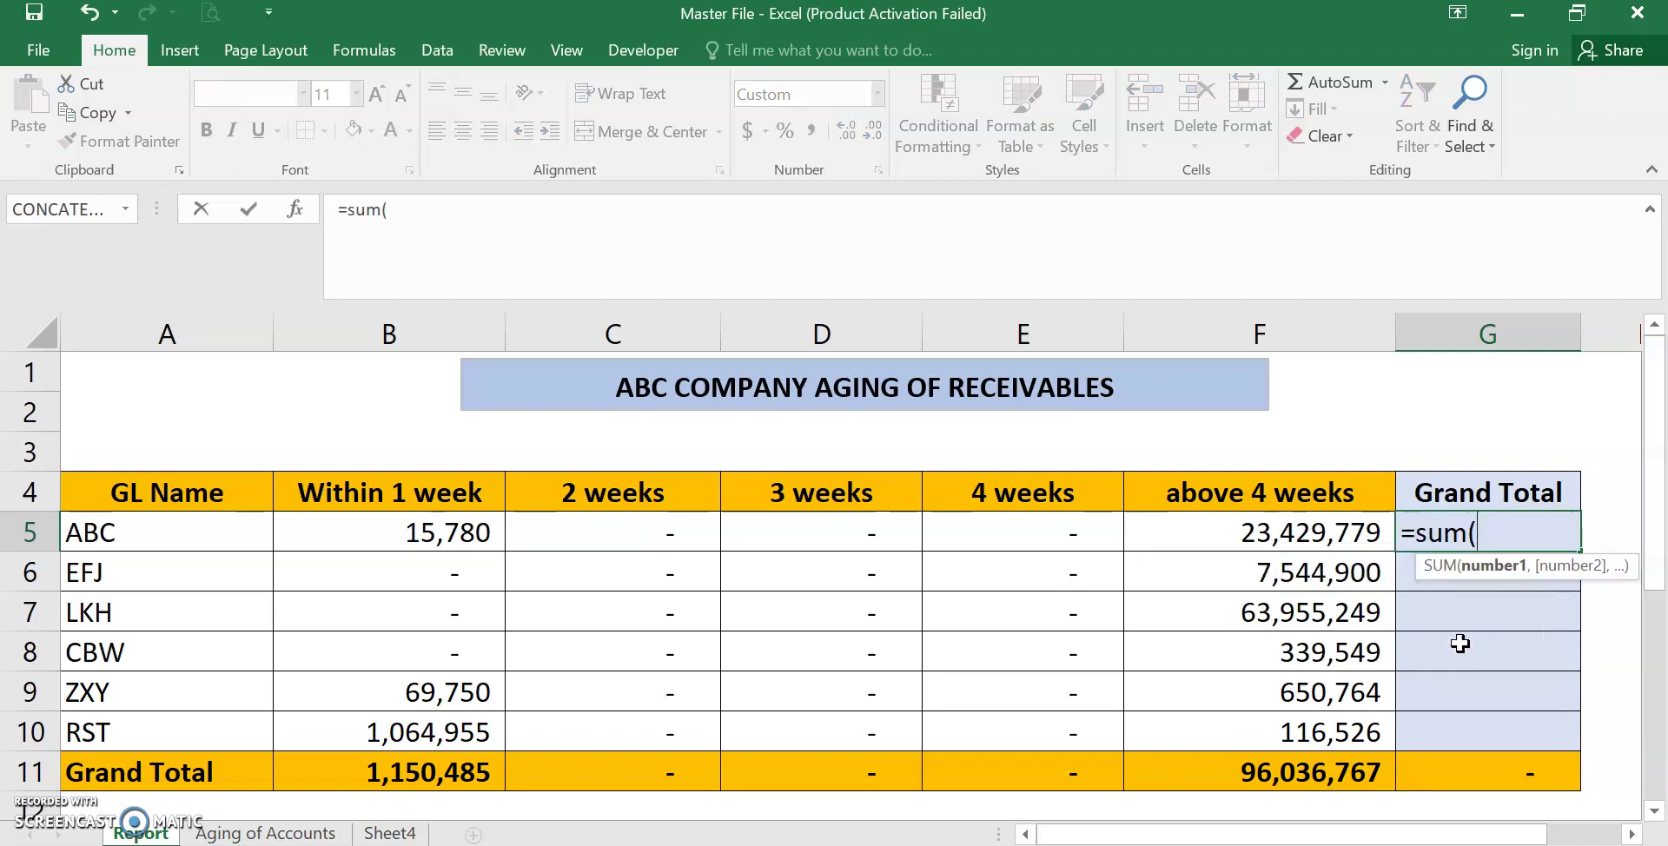
{"action": "left_click", "coordinate": [1351, 541]}
{"action": "key", "text": "shift+Left"}
{"action": "key", "text": "shift+Left"}
{"action": "key", "text": "shift+Left"}
{"action": "key", "text": "shift+Left"}
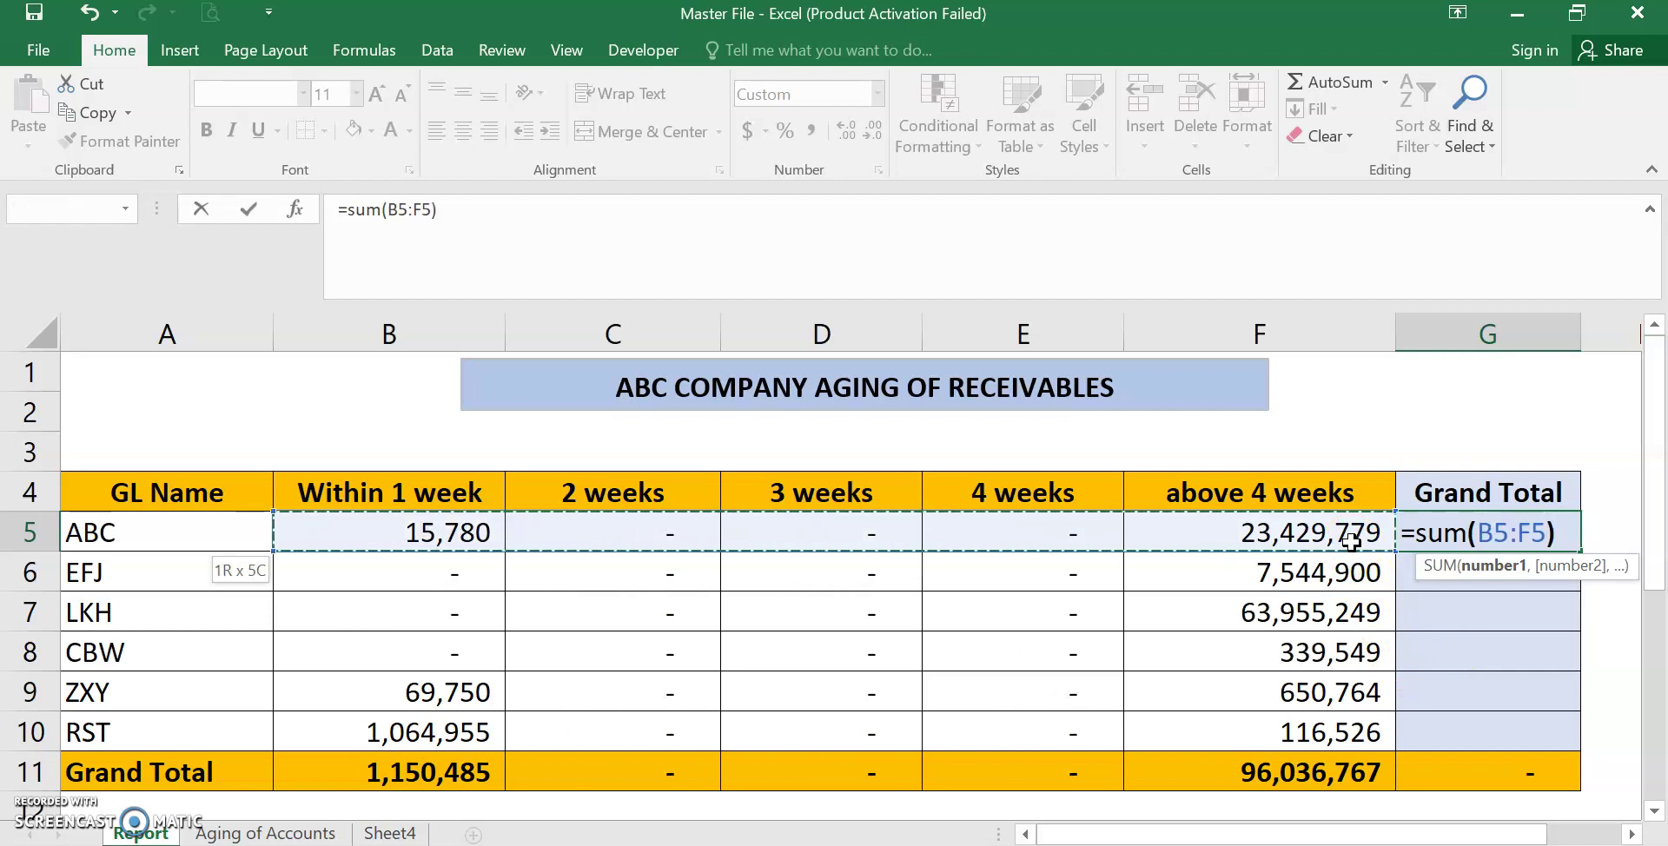
{"action": "type", "text": ")"}
{"action": "key", "text": "Return"}
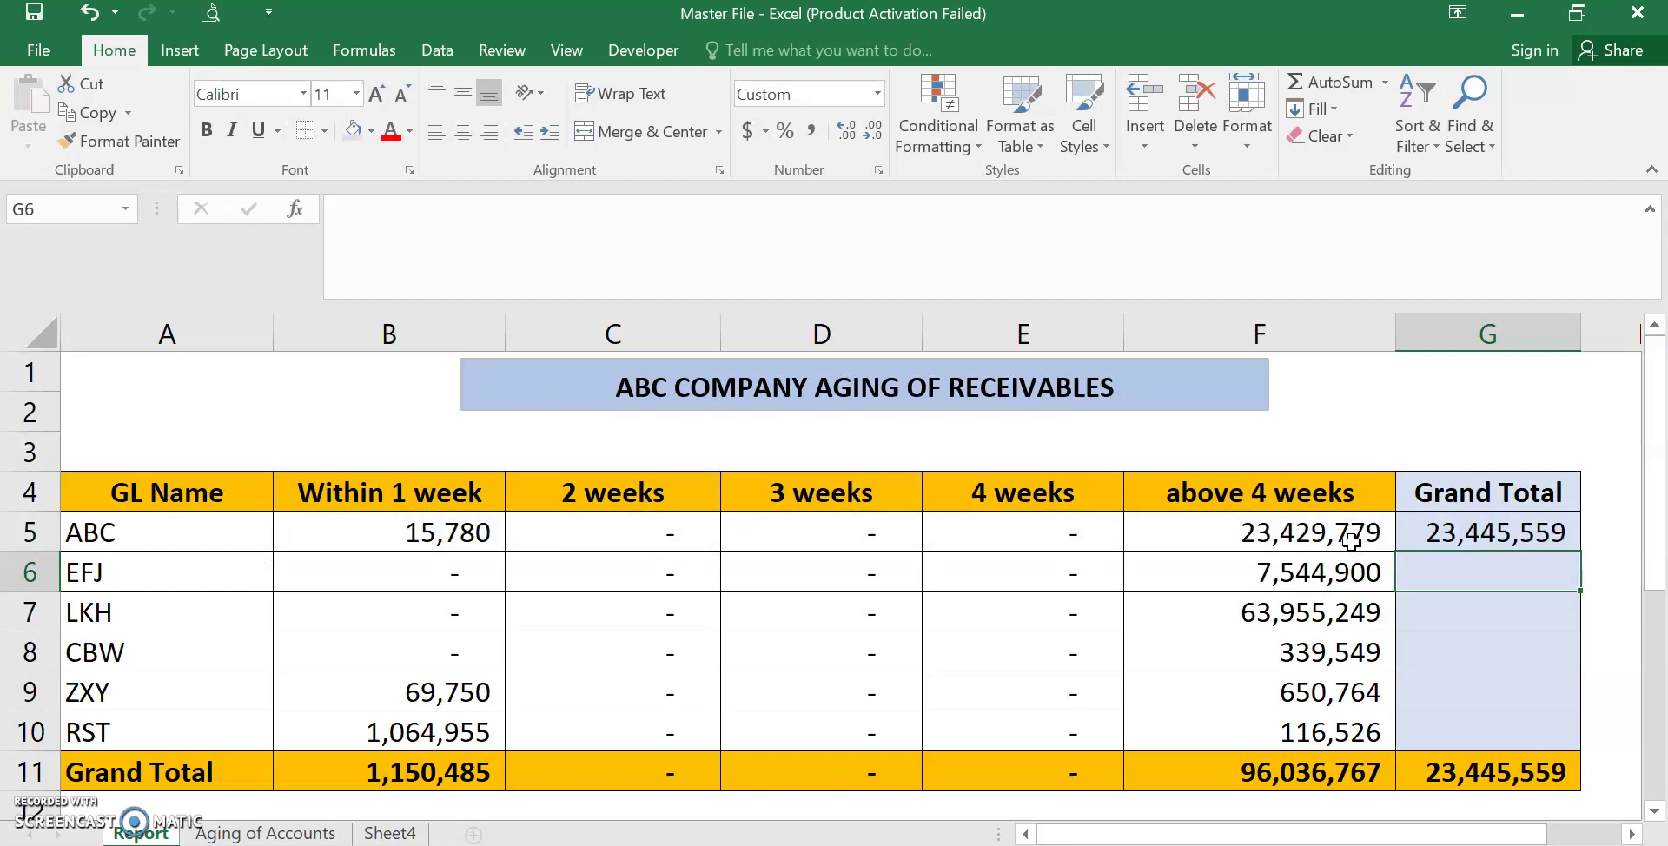
{"action": "key", "text": "Up"}
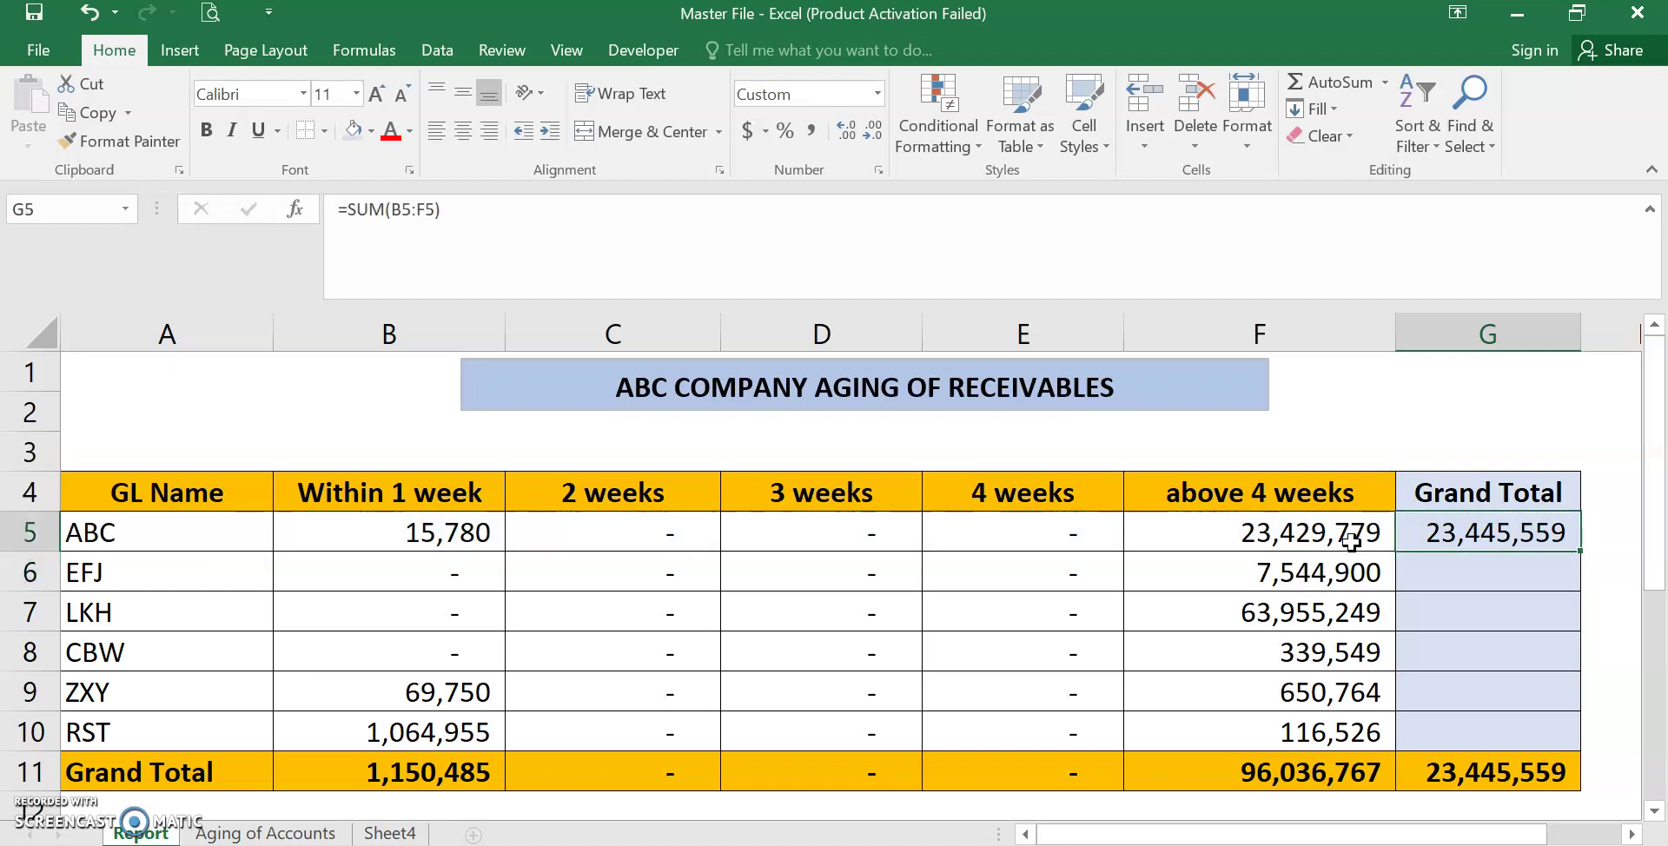
{"action": "key", "text": "ctrl+c"}
{"action": "key", "text": "Down"}
{"action": "key", "text": "shift+Down"}
{"action": "key", "text": "shift+Down"}
{"action": "key", "text": "shift+Down"}
{"action": "key", "text": "shift+Down"}
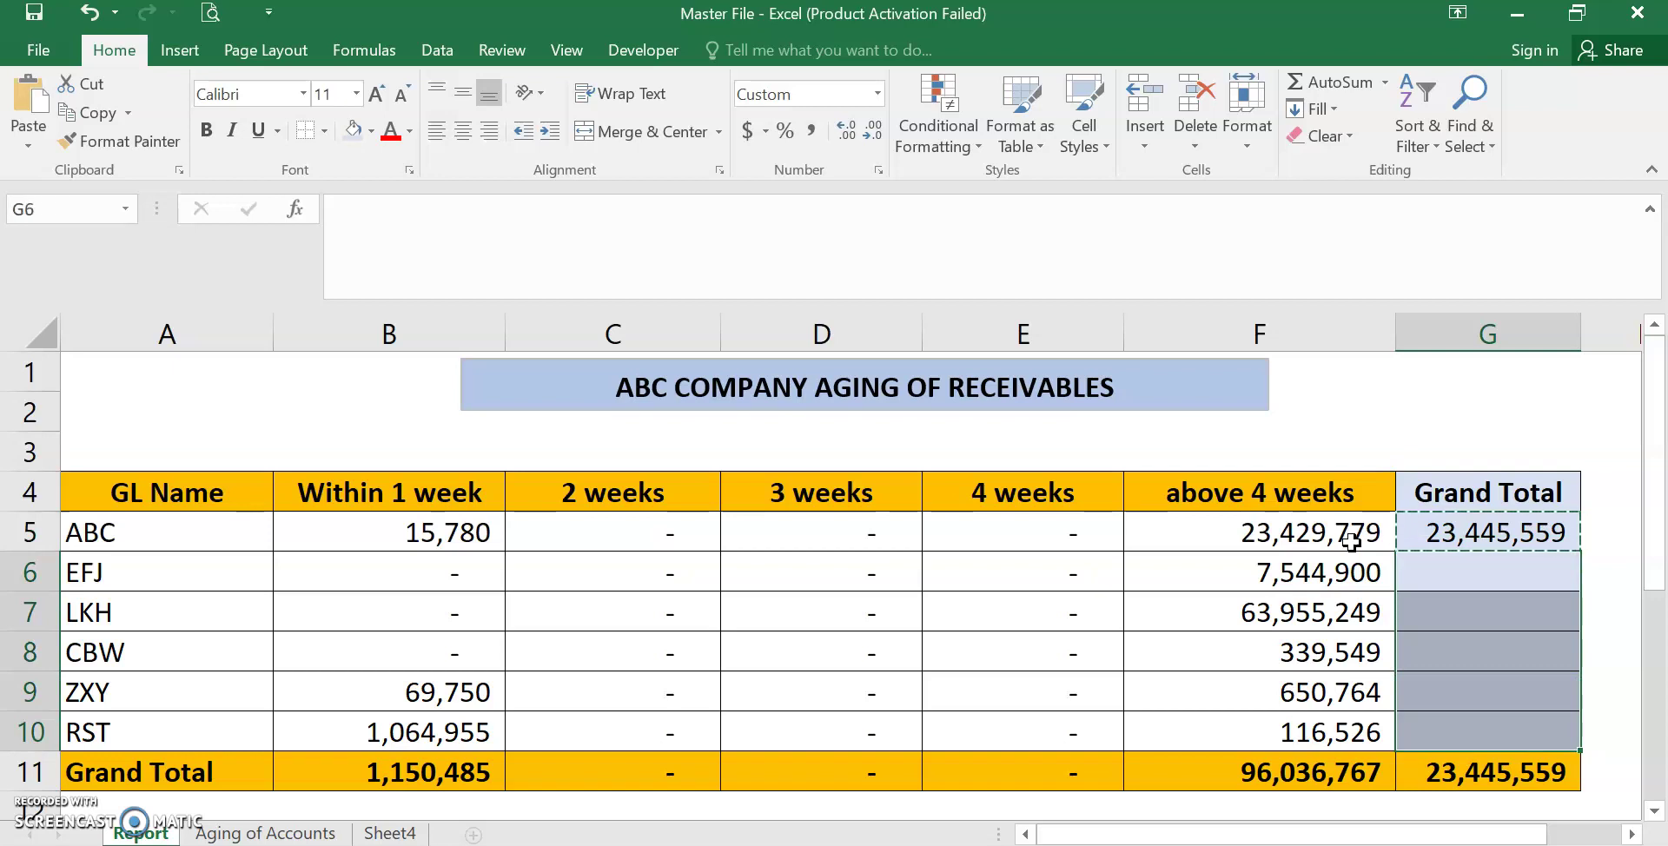
{"action": "key", "text": "Return"}
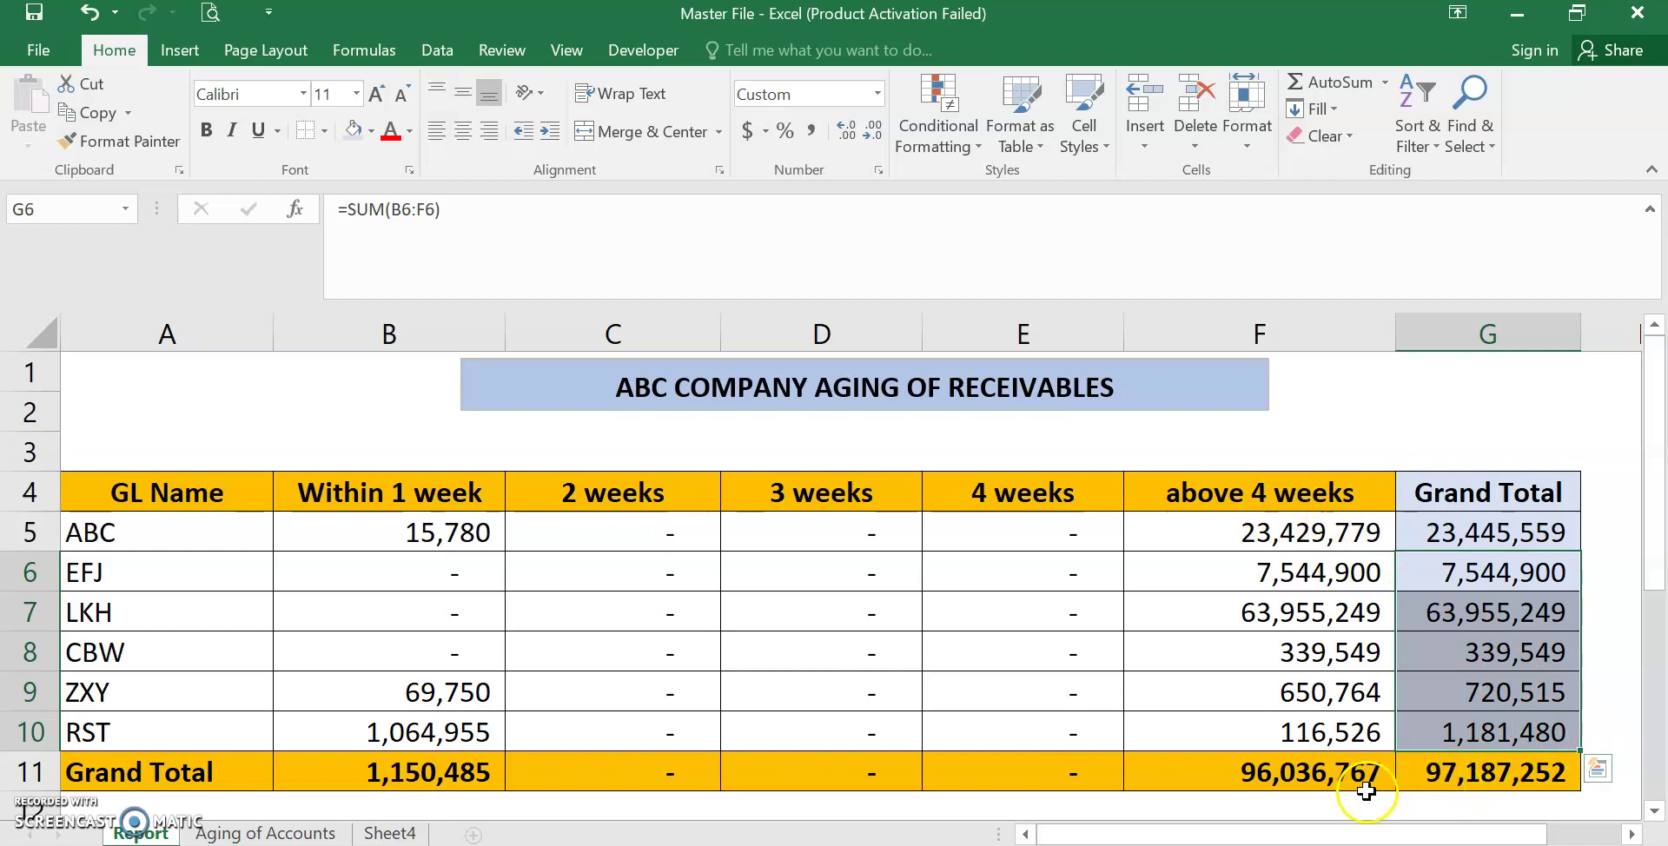
- Enter =SUM(E:E) in I2 of the Aging of Accounts sheet
{"action": "left_click", "coordinate": [300, 834]}
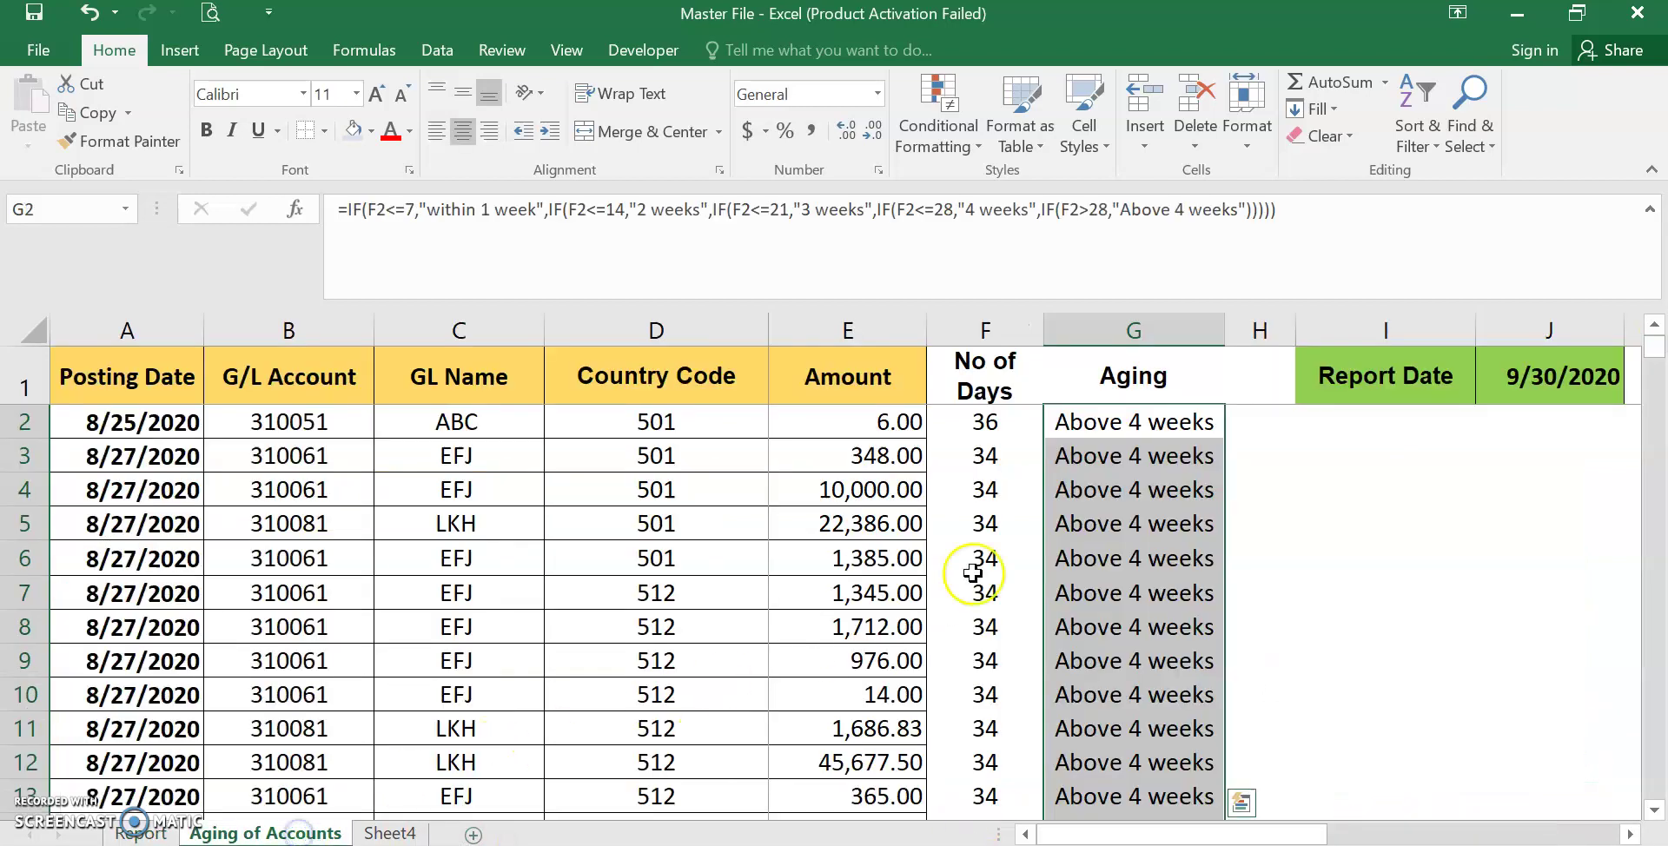
{"action": "left_click", "coordinate": [1360, 436]}
{"action": "type", "text": "=sum("}
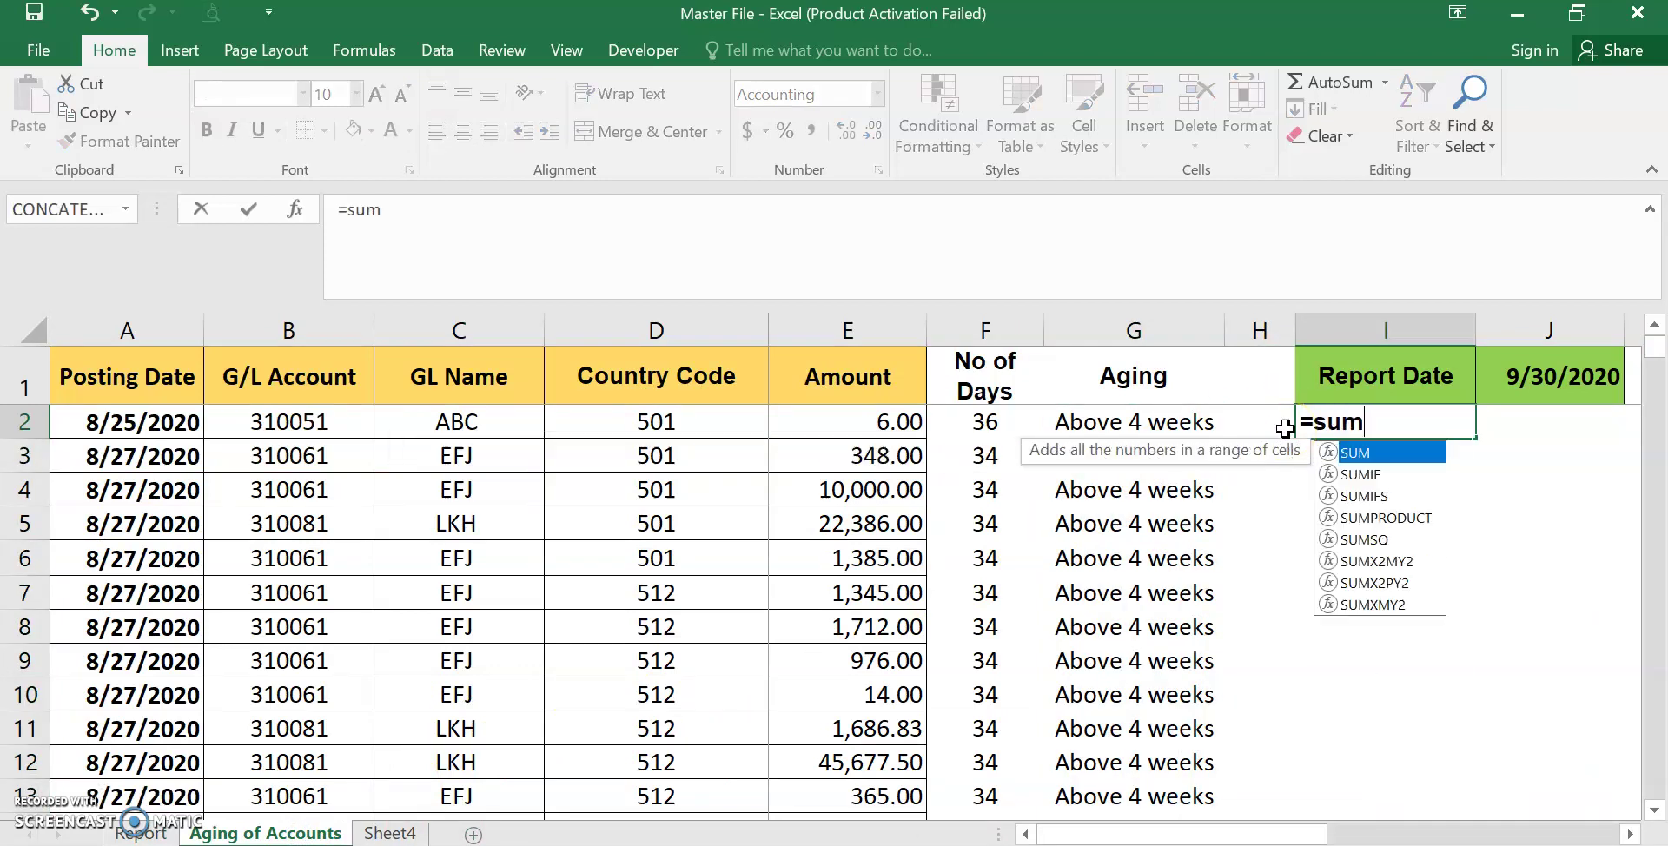
{"action": "left_click", "coordinate": [881, 323]}
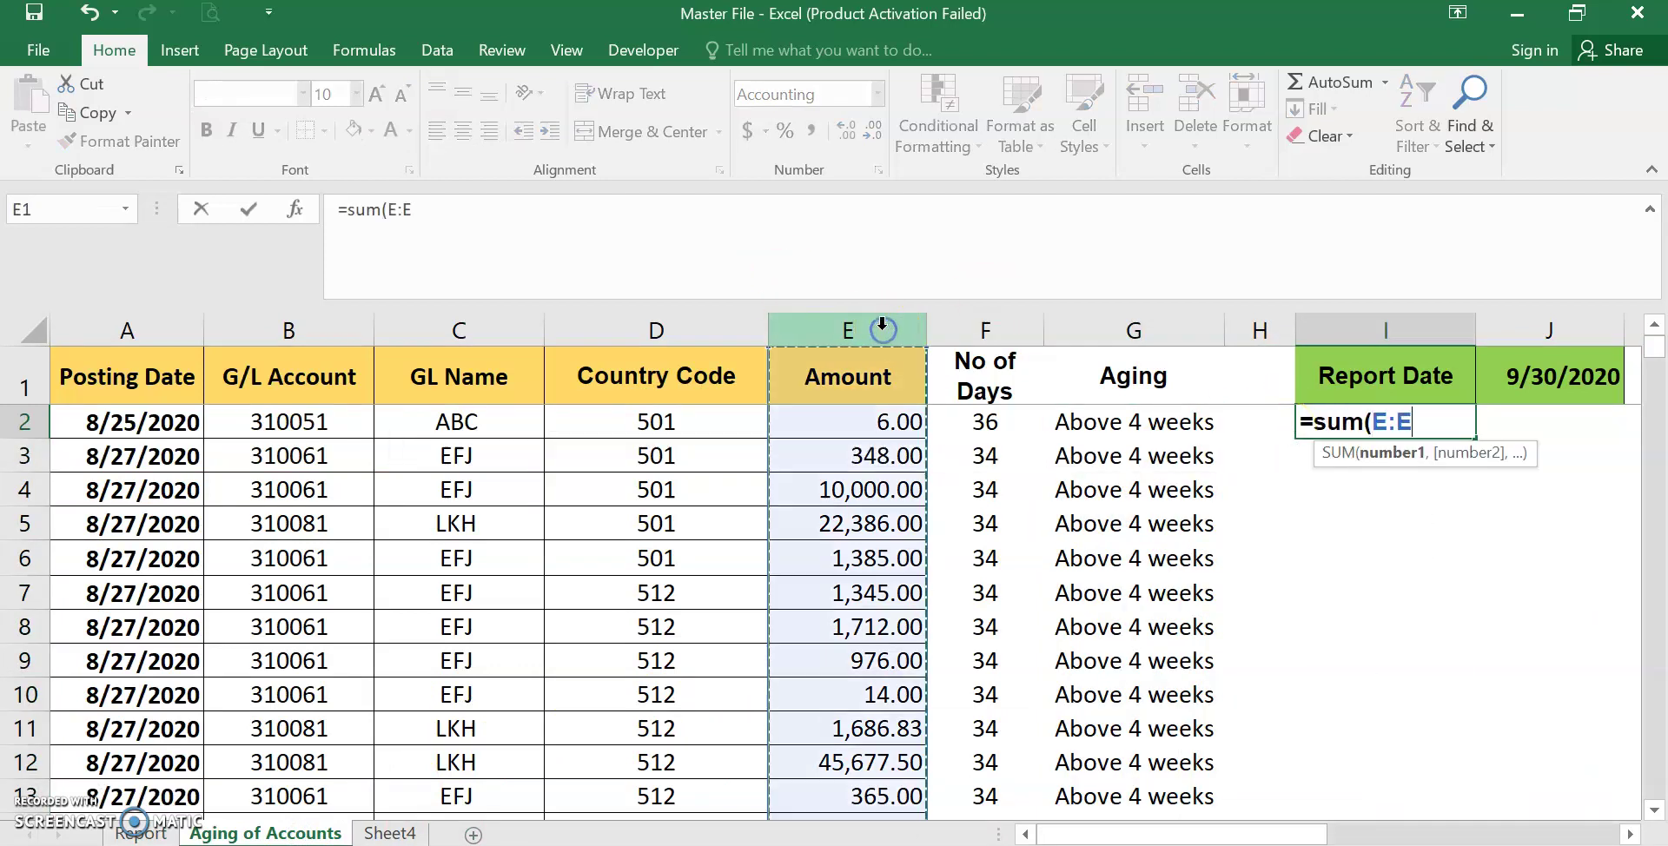
{"action": "type", "text": ")"}
{"action": "key", "text": "Return"}
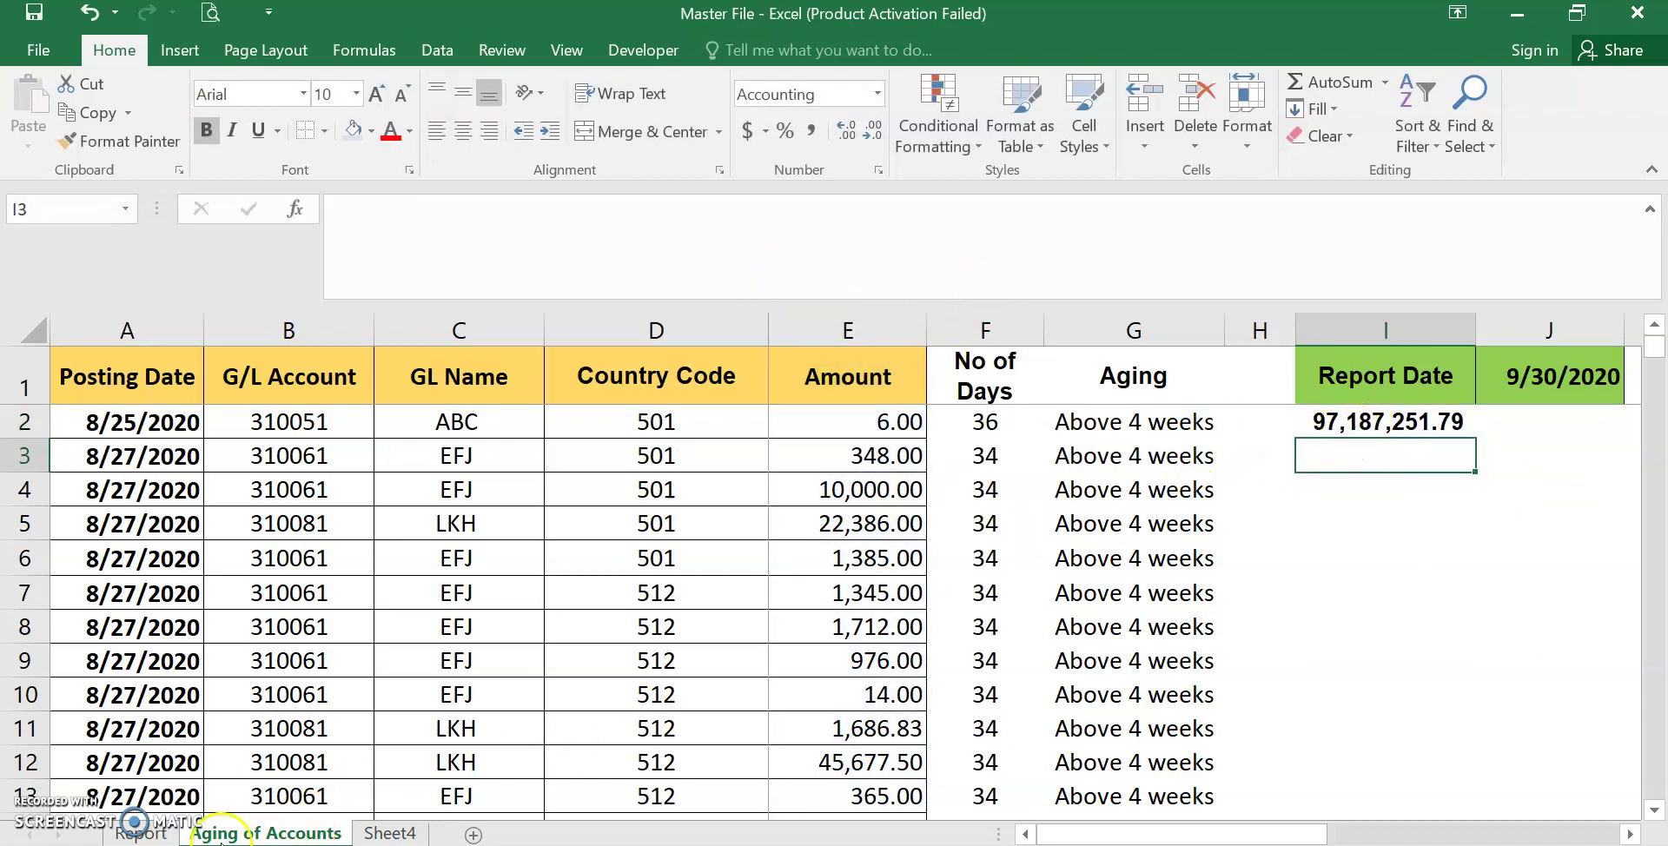
- Compare I2 with the Report grand total and remove its decimals, showing 97,187,252
{"action": "left_click", "coordinate": [139, 833]}
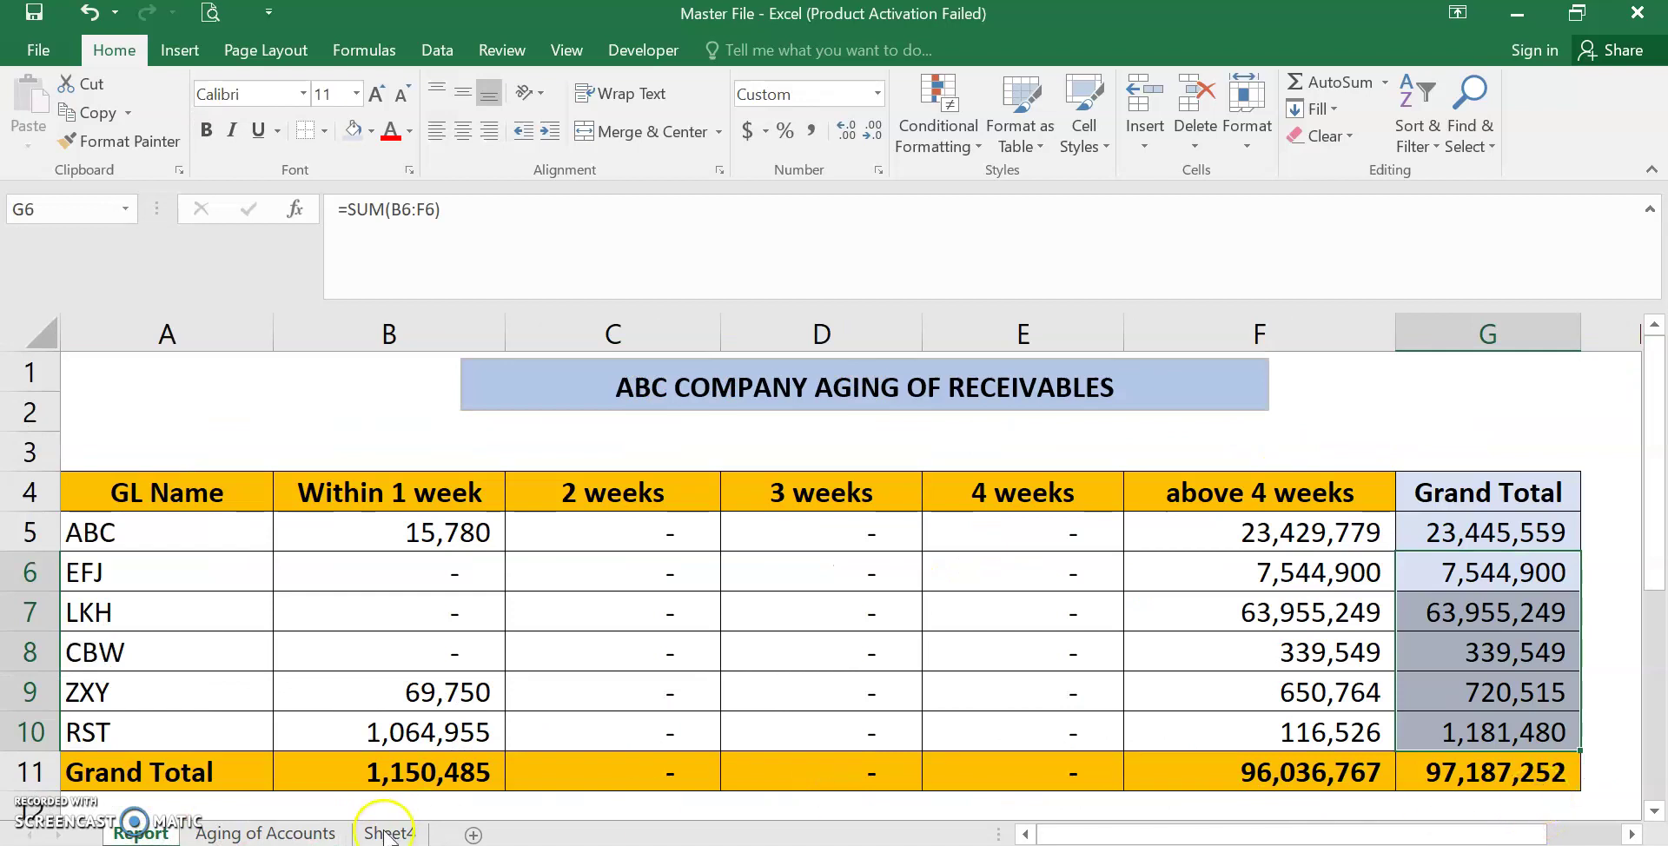
{"action": "left_click", "coordinate": [264, 833]}
{"action": "left_click", "coordinate": [1407, 420]}
{"action": "left_click", "coordinate": [825, 132]}
{"action": "left_click", "coordinate": [873, 133]}
{"action": "left_click", "coordinate": [872, 133]}
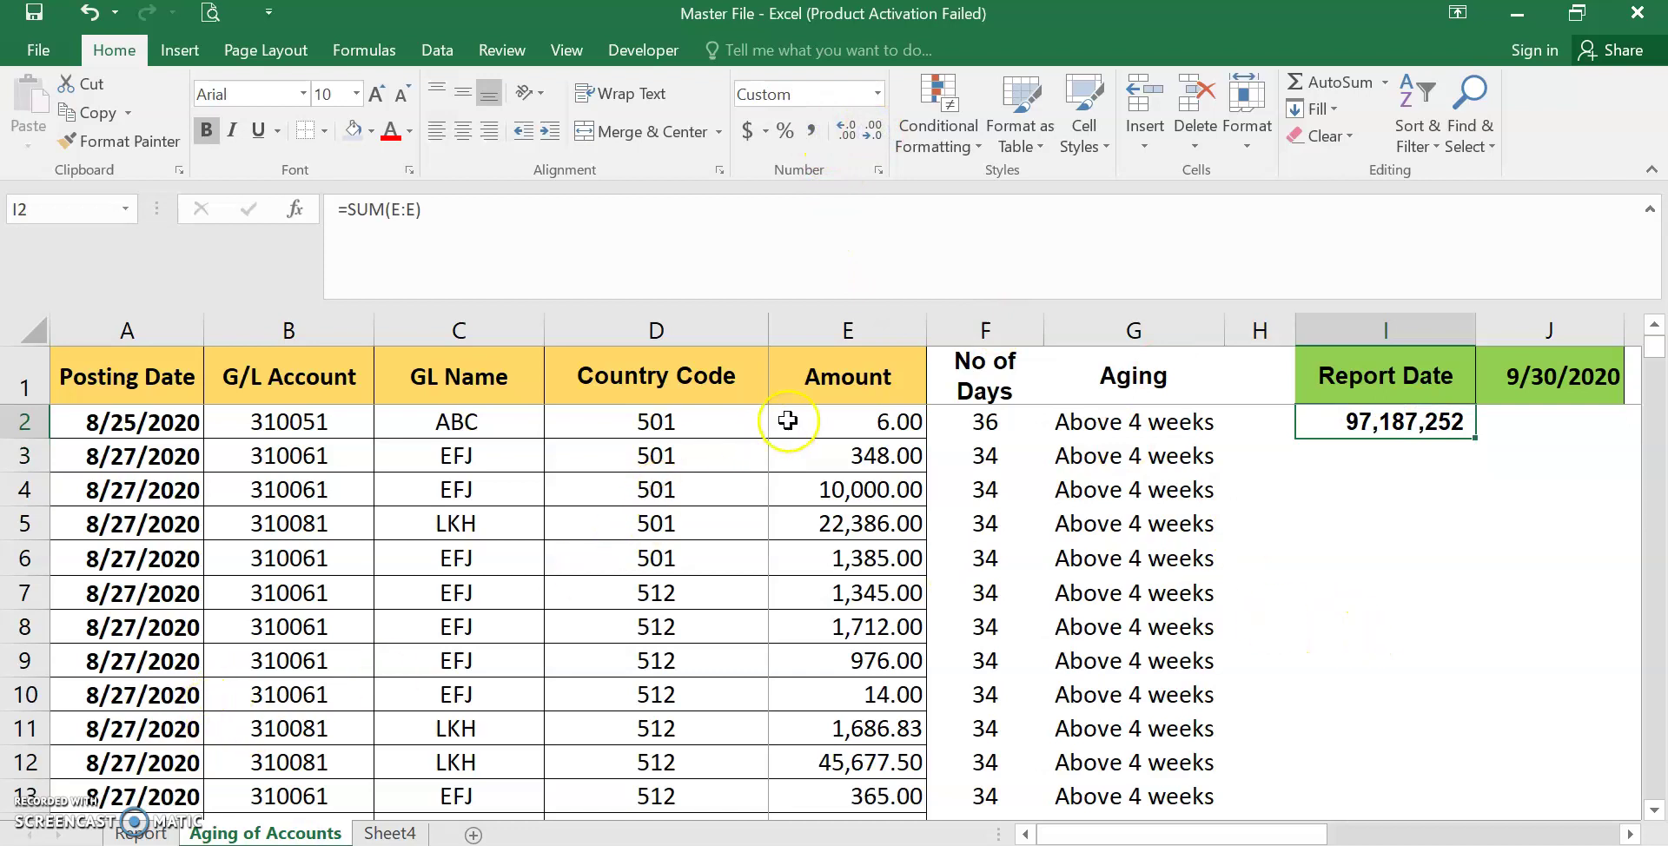
- Turn on filtering and filter the Aging column to 'within 1 week' only
{"action": "left_click", "coordinate": [817, 383]}
{"action": "key", "text": "ctrl+shift+l"}
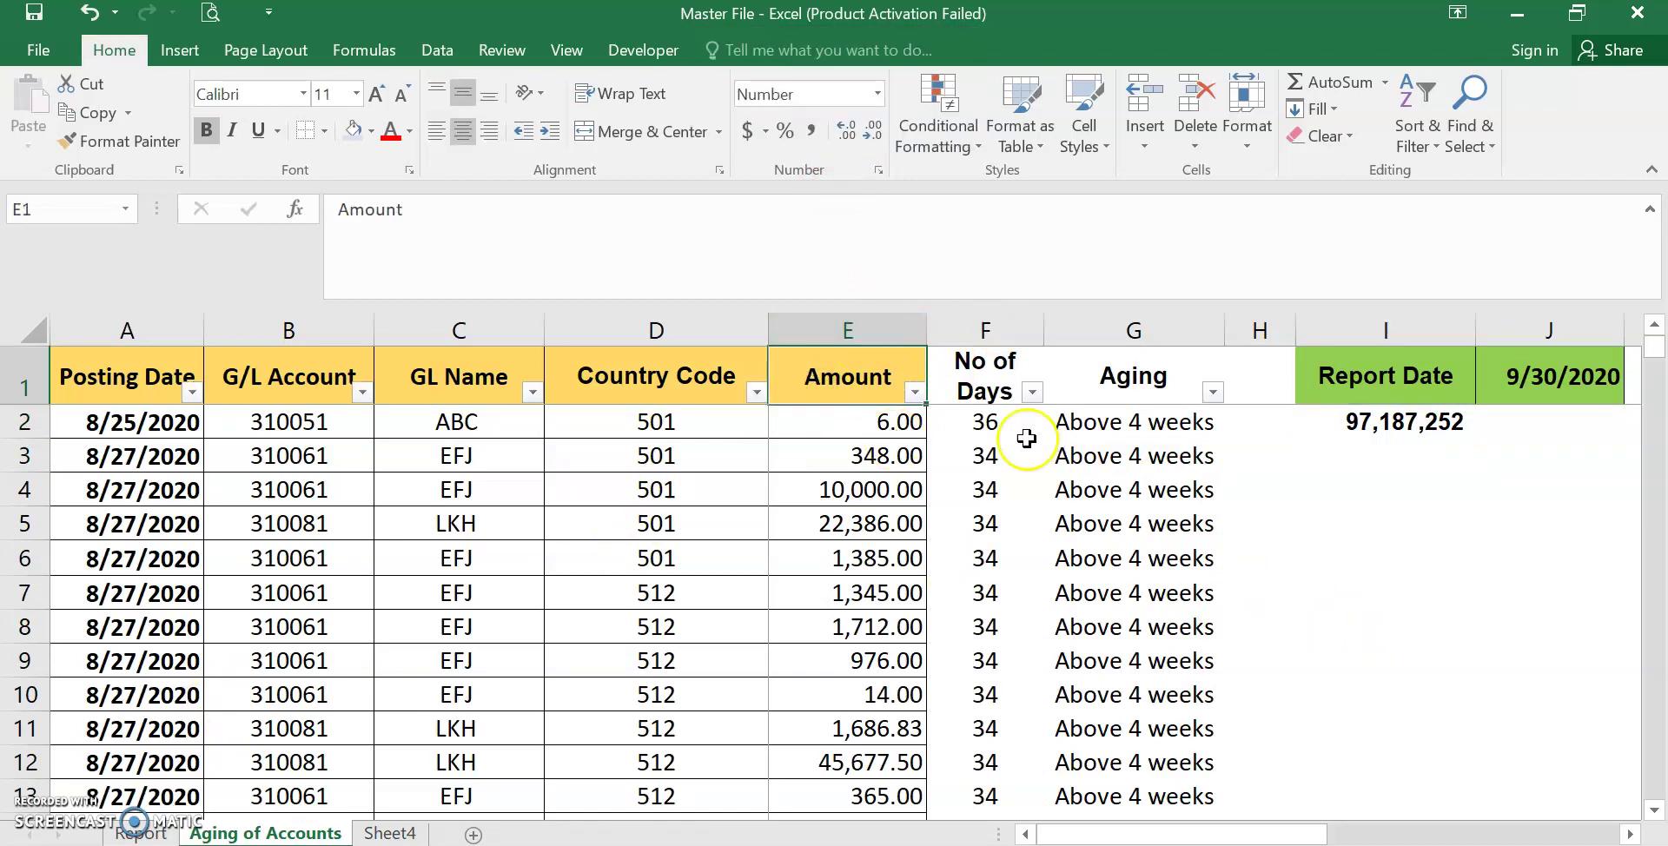
{"action": "left_click", "coordinate": [1212, 392]}
{"action": "left_click", "coordinate": [947, 647]}
{"action": "left_click", "coordinate": [973, 690]}
{"action": "left_click", "coordinate": [1058, 781]}
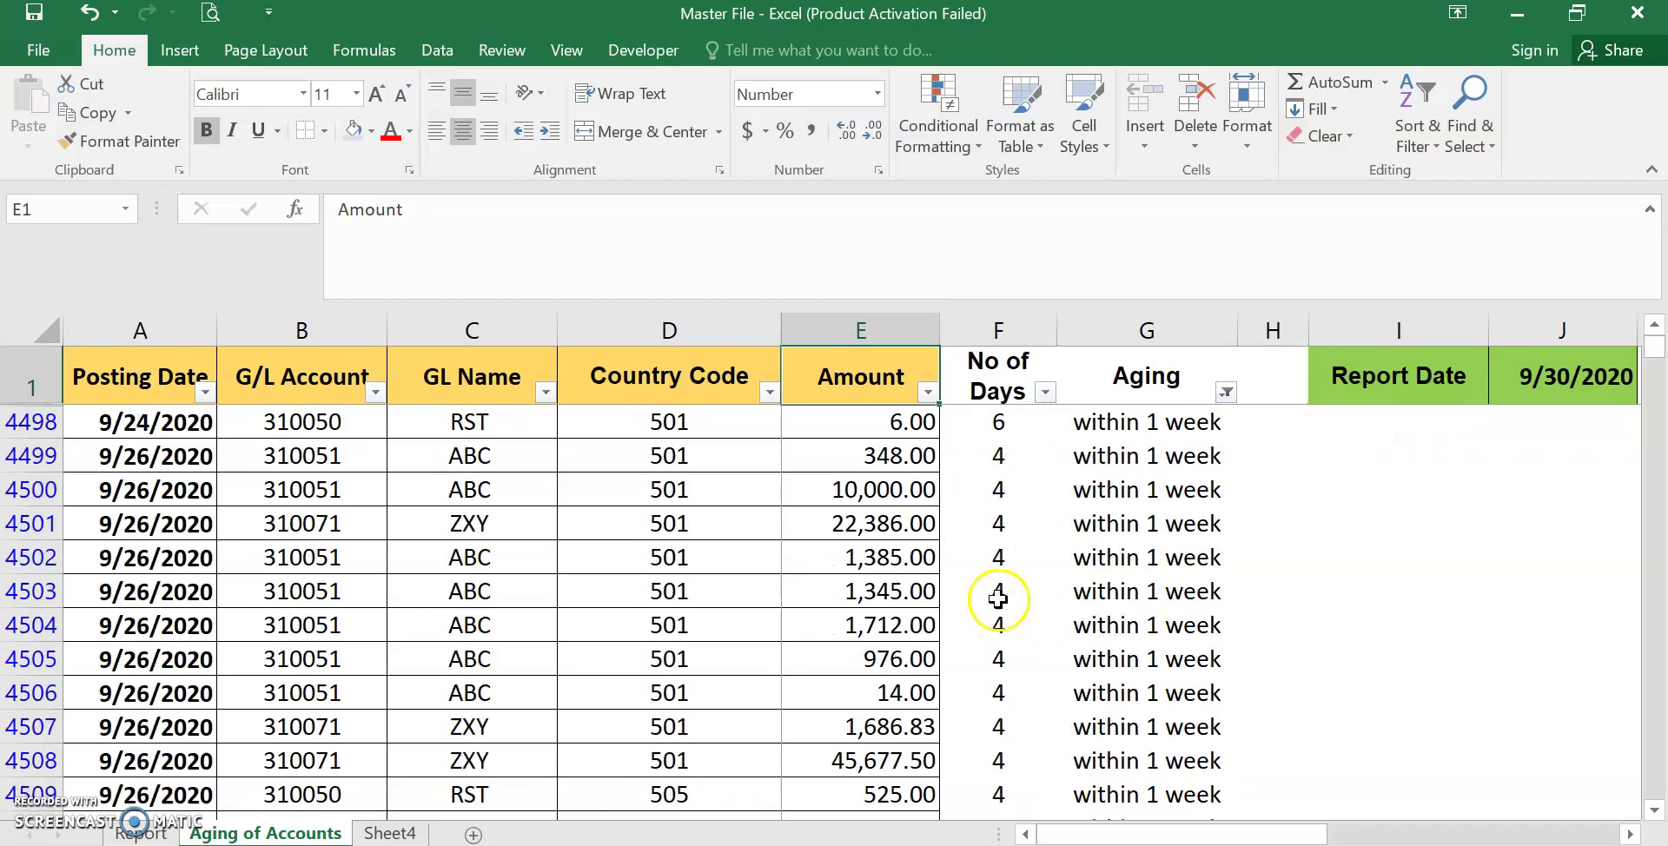
- Enter a SUM of the Amount column in I4498
{"action": "left_click", "coordinate": [1390, 423]}
{"action": "type", "text": "="}
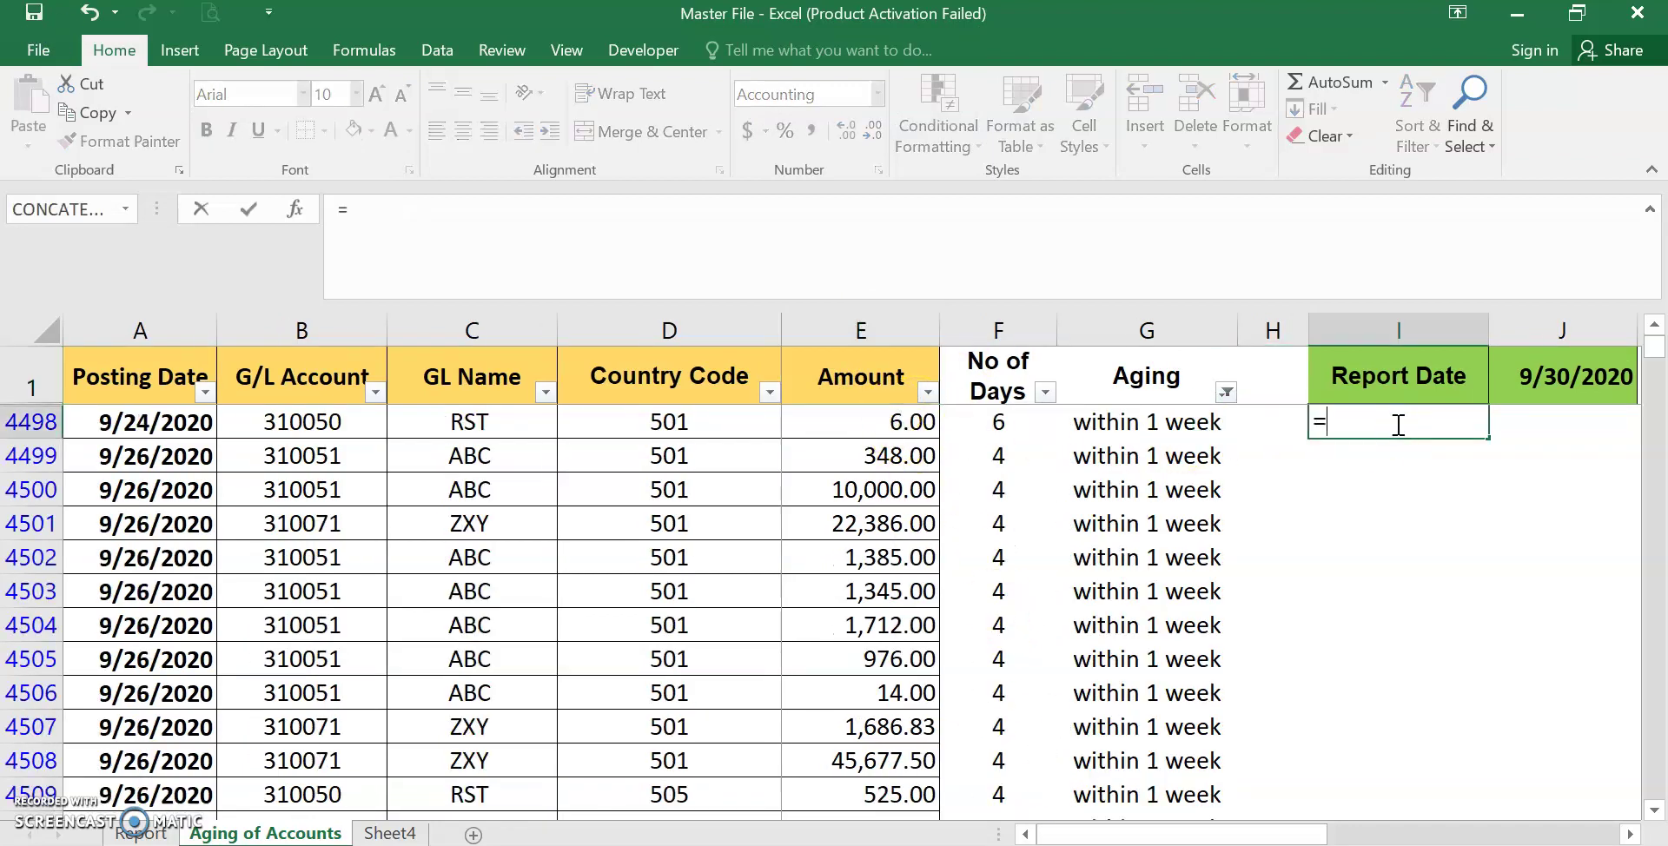
{"action": "type", "text": "sum("}
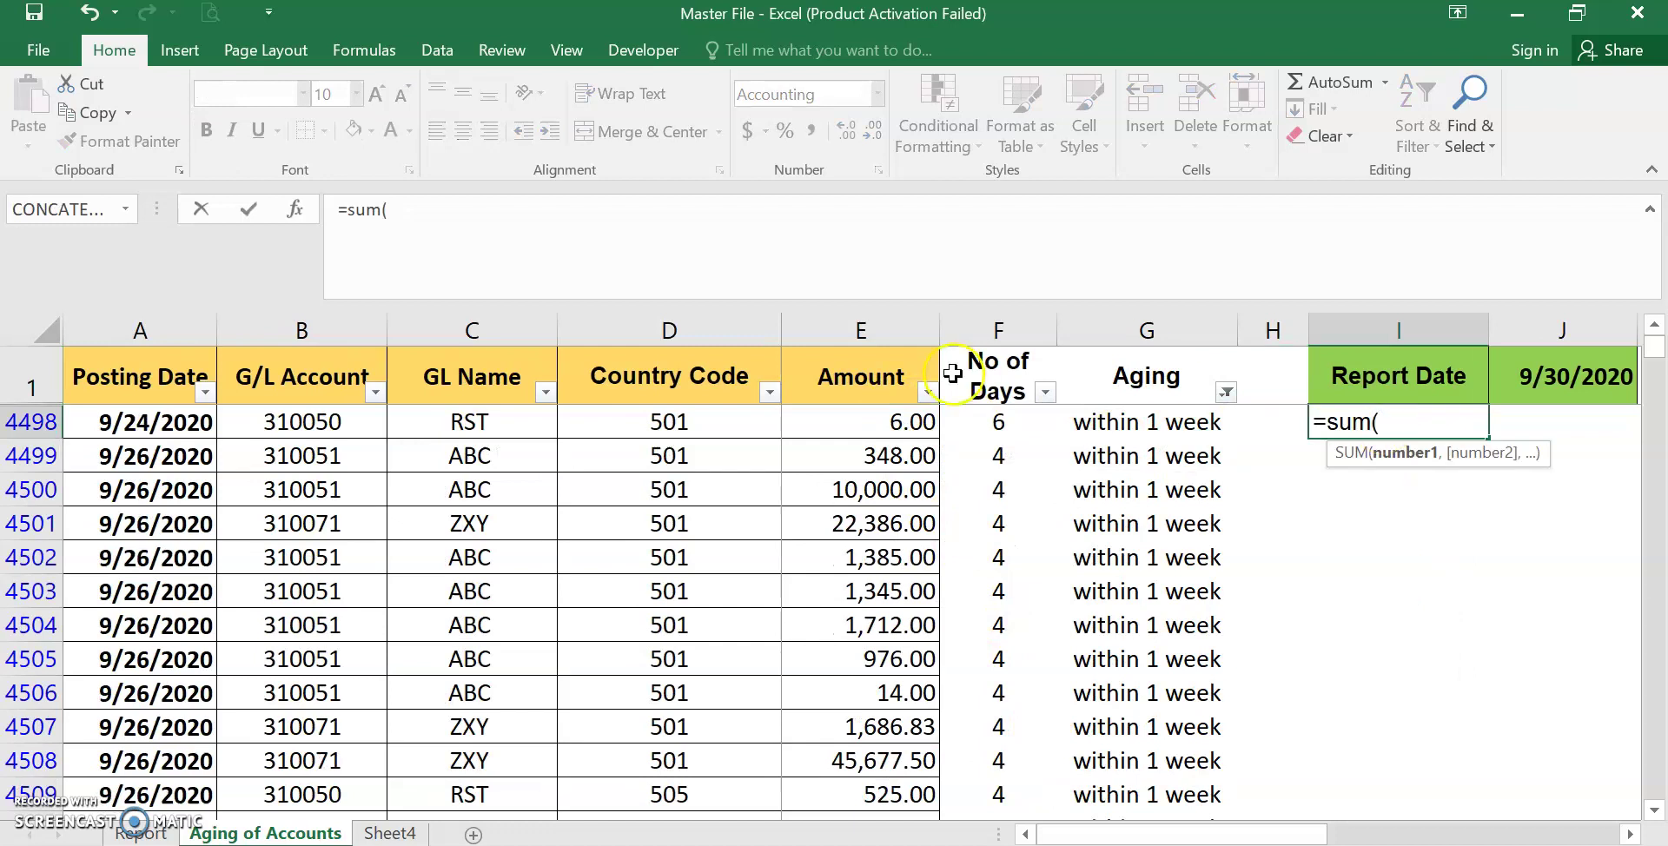
{"action": "left_click", "coordinate": [879, 329]}
{"action": "type", "text": ")"}
{"action": "key", "text": "Return"}
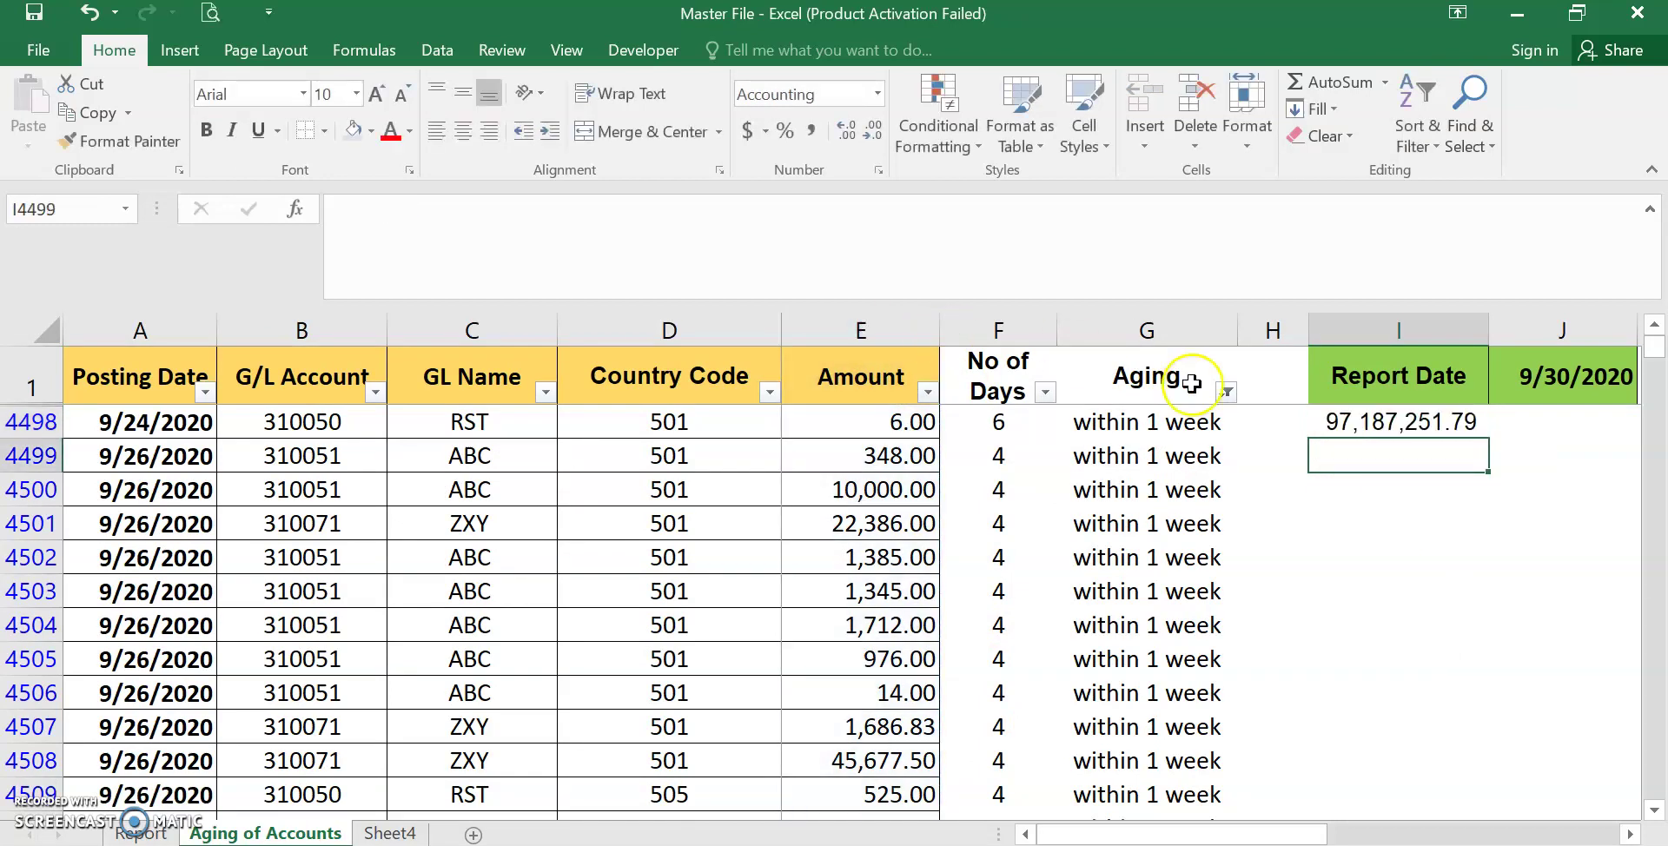
{"action": "left_click", "coordinate": [1341, 422]}
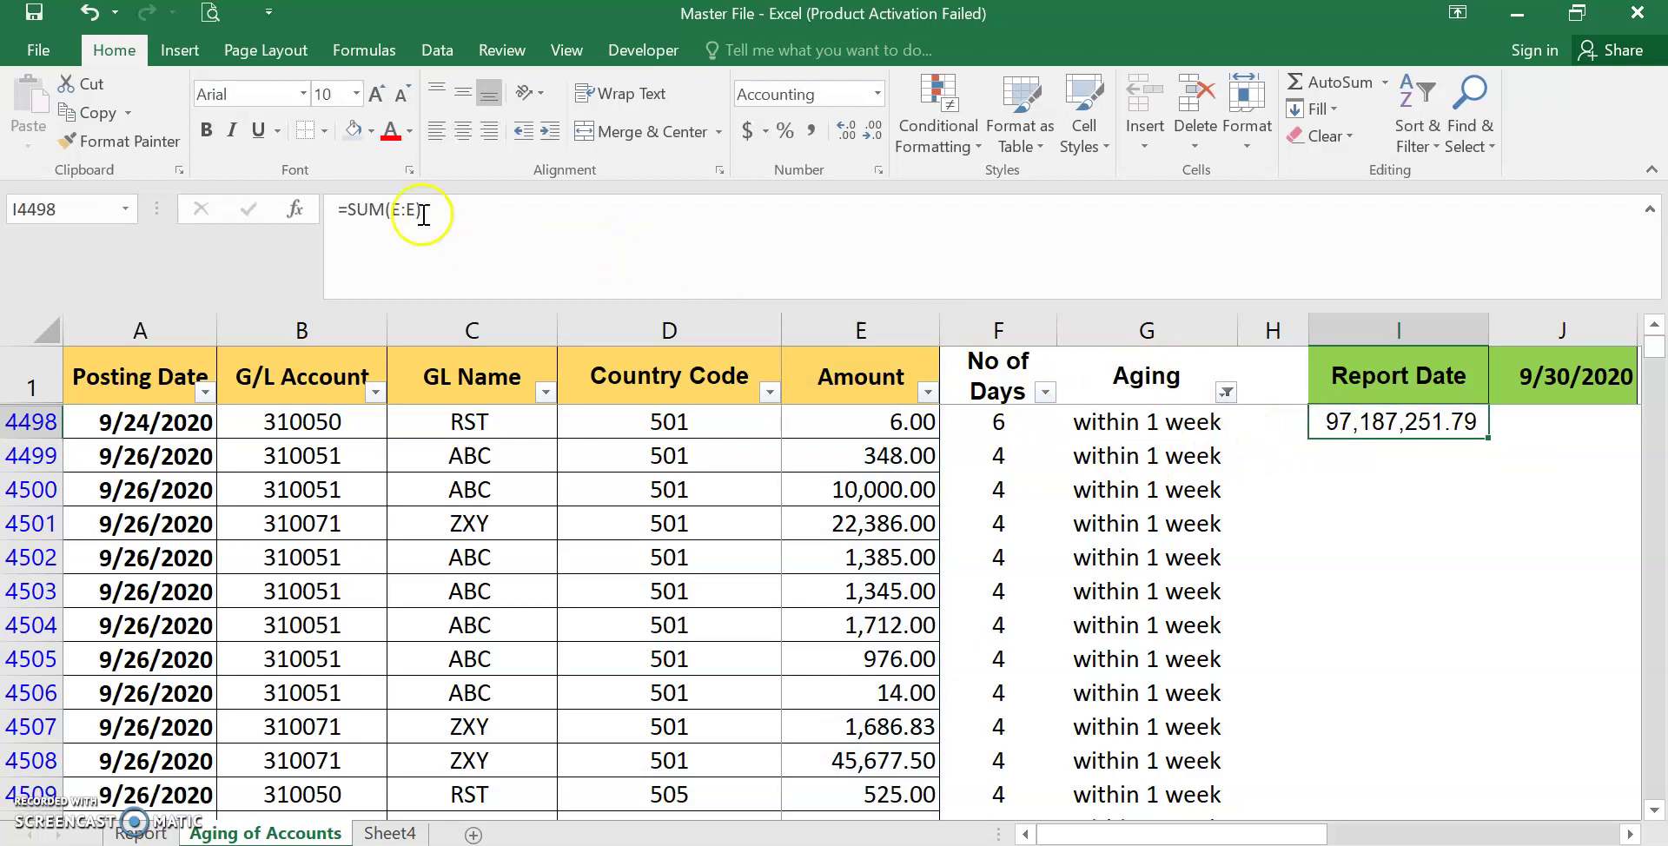
- Change the I4498 sum range to E4498:E4599, giving 1,150,484.87
{"action": "left_click", "coordinate": [390, 210]}
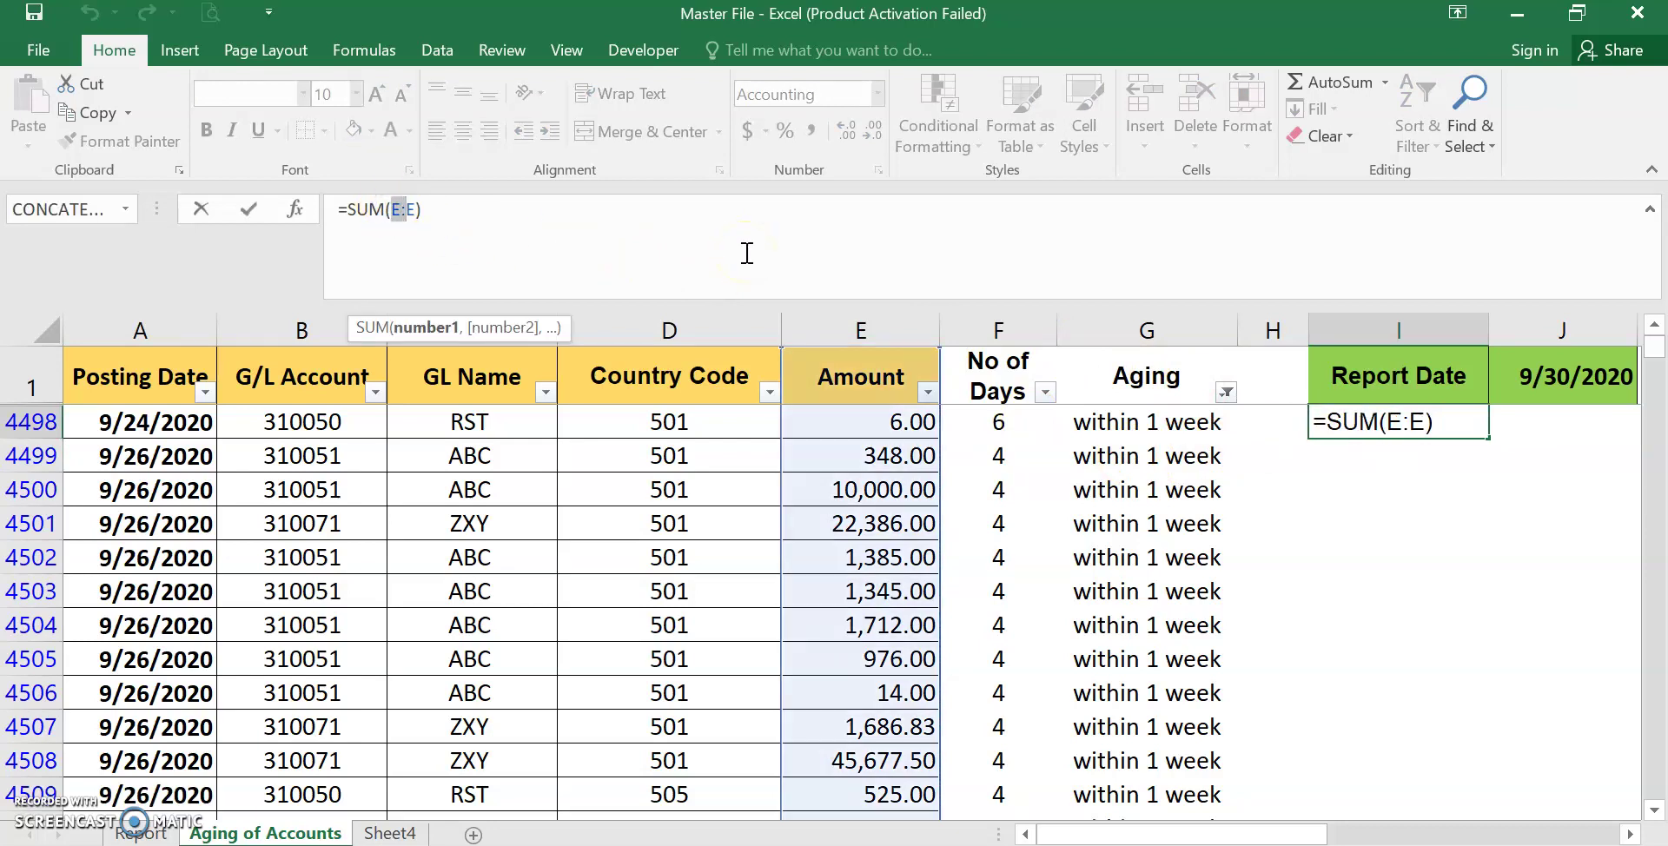
{"action": "key", "text": "BackSpace"}
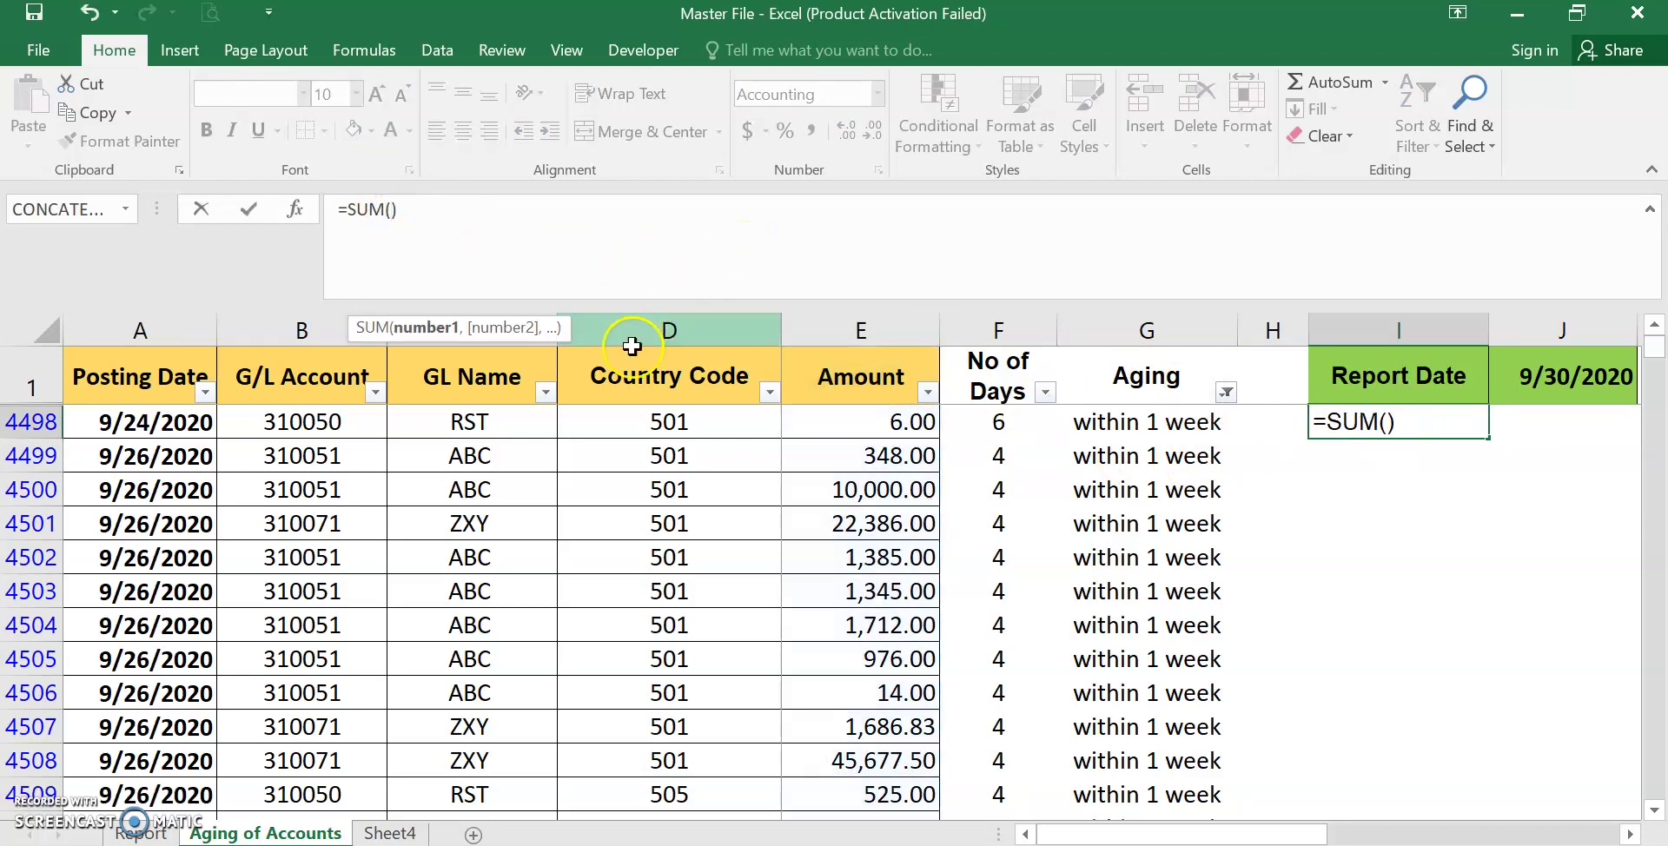
{"action": "left_click", "coordinate": [837, 421]}
{"action": "key", "text": "ctrl+shift+Down"}
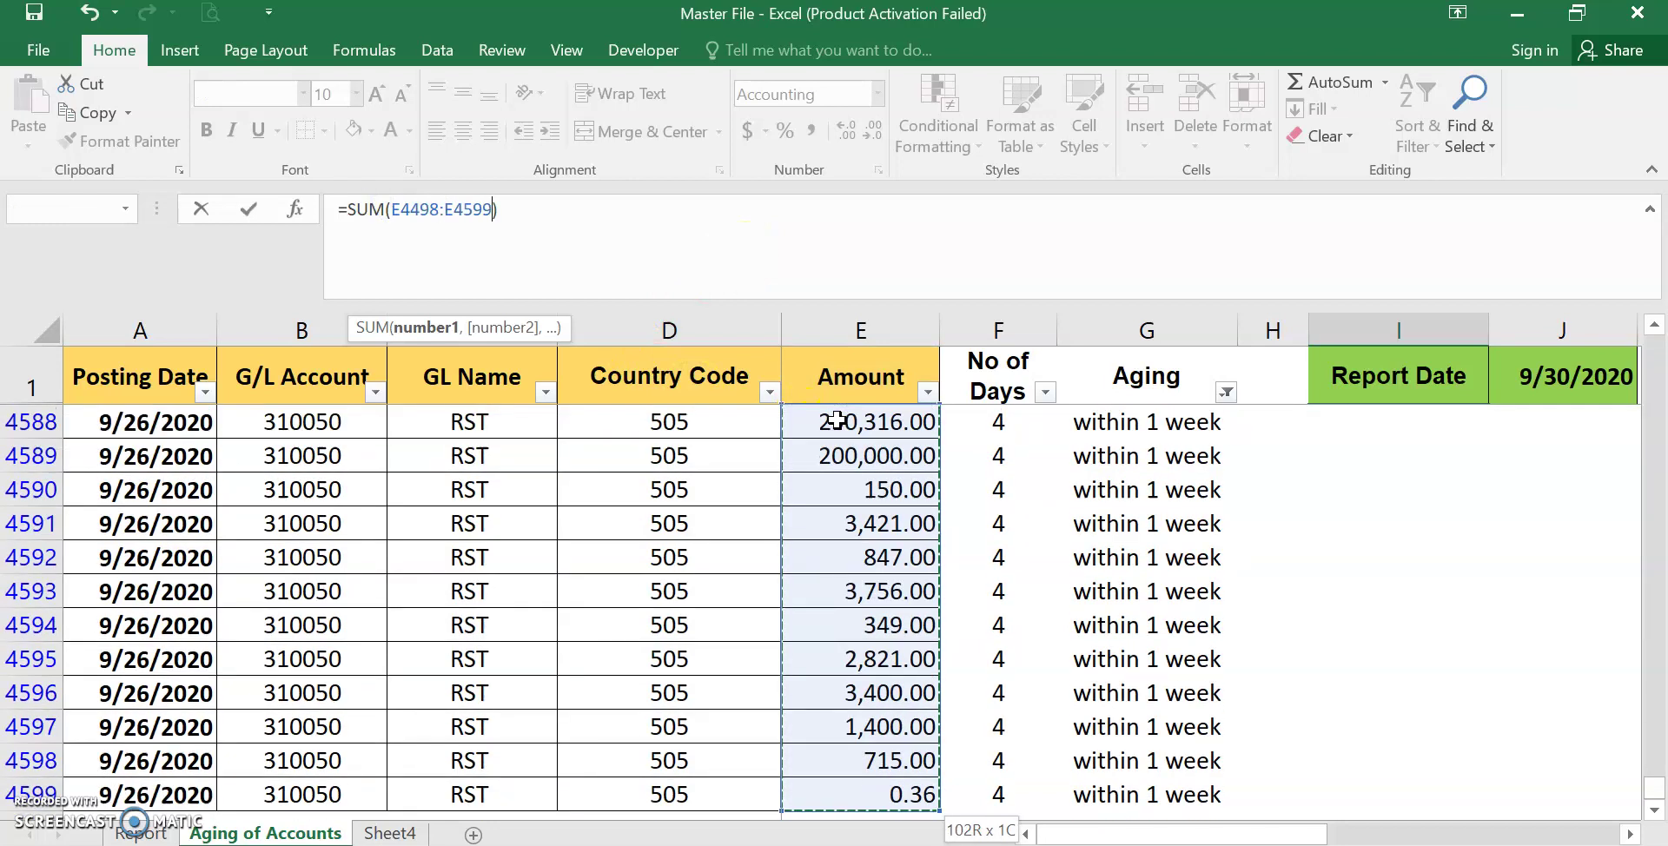
{"action": "key", "text": "Return"}
{"action": "key", "text": "Up"}
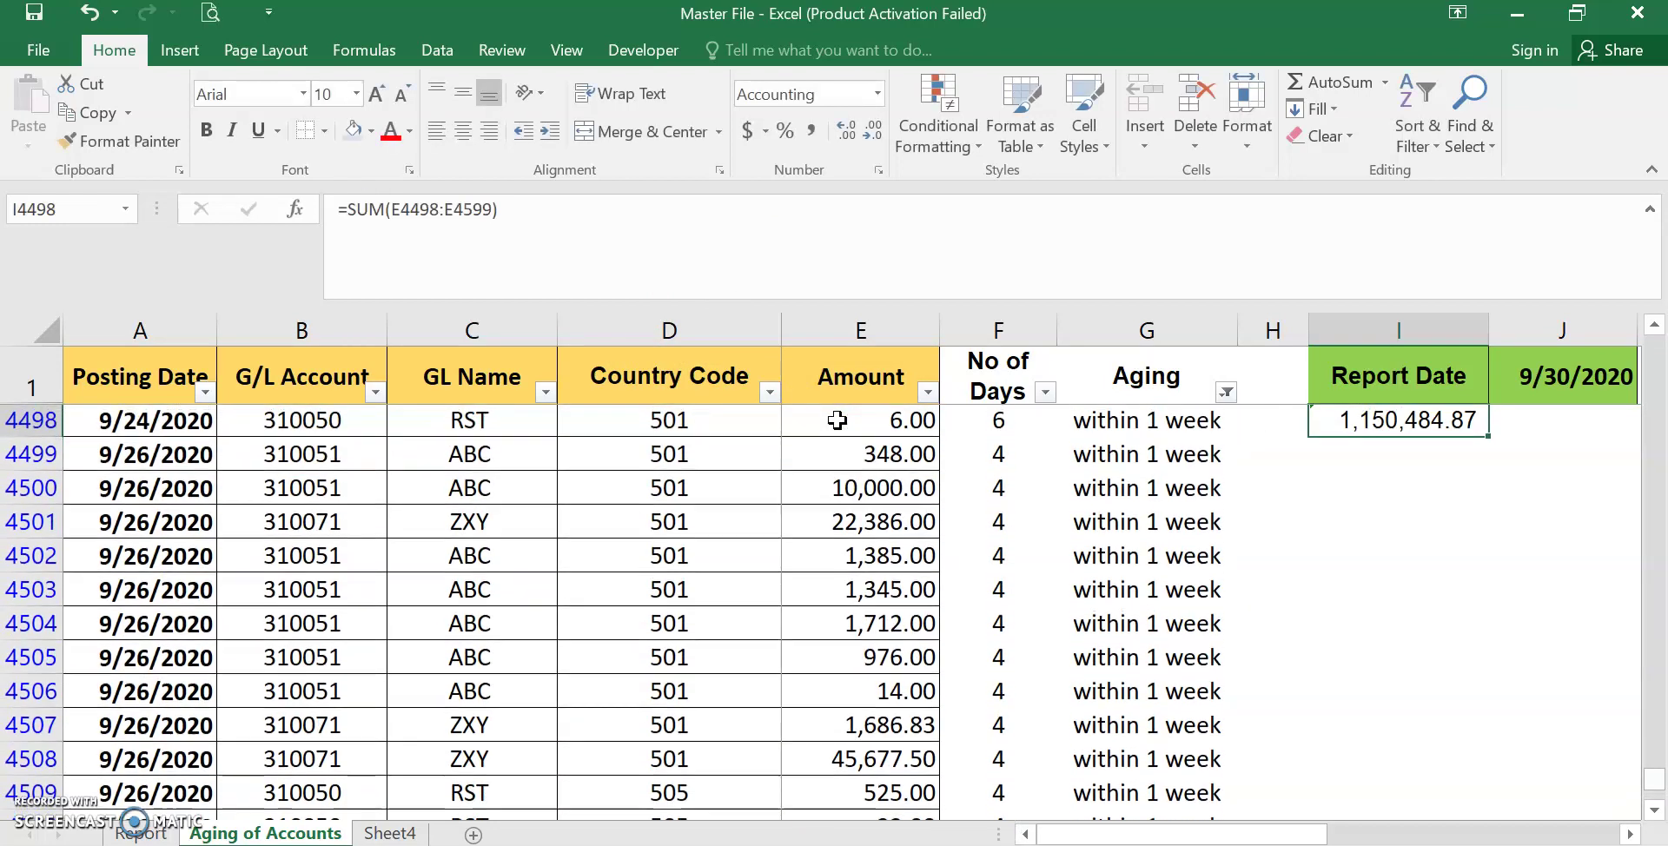
{"action": "key", "text": "Up"}
{"action": "key", "text": "Down"}
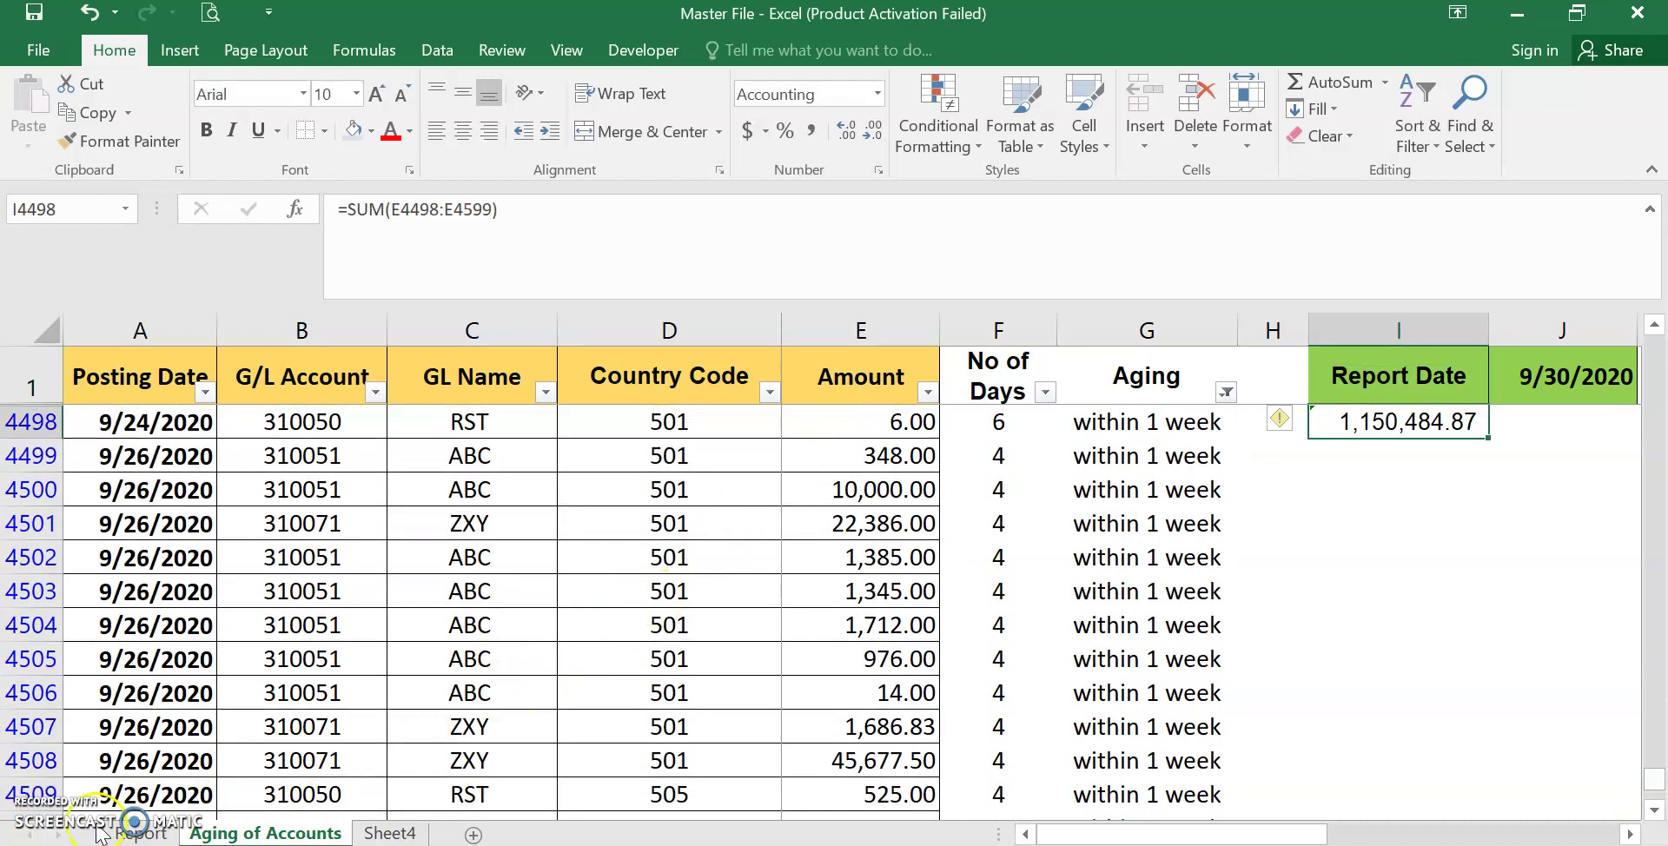
- Check the Report's within 1 week total, then copy Sheet4 records A2:E3233
{"action": "left_click", "coordinate": [141, 833]}
{"action": "left_click", "coordinate": [398, 782]}
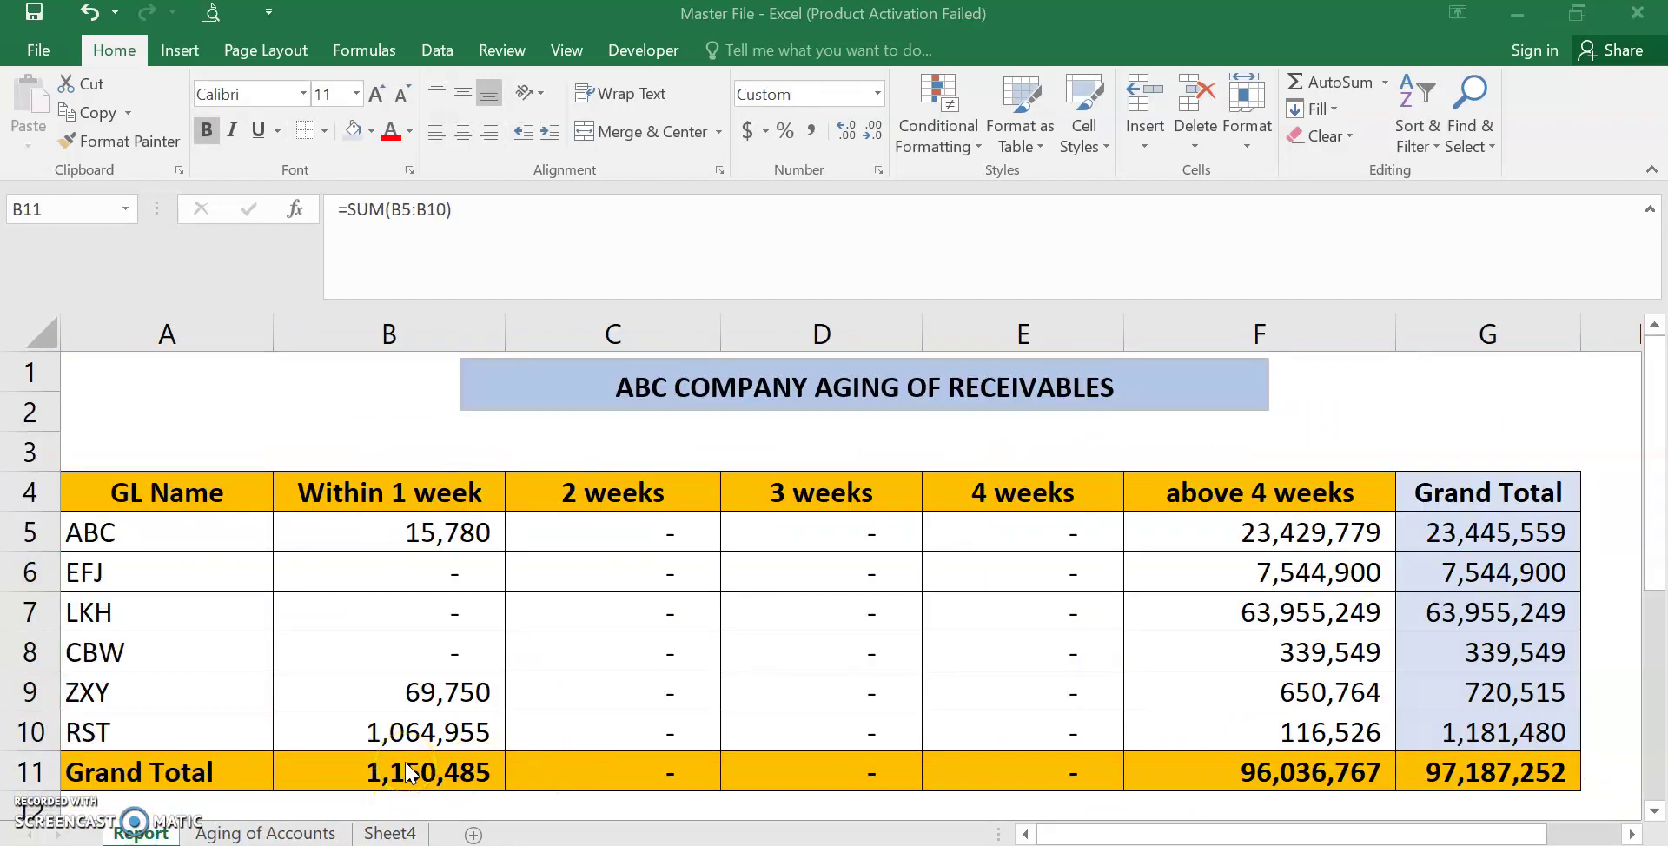
{"action": "left_click", "coordinate": [392, 819]}
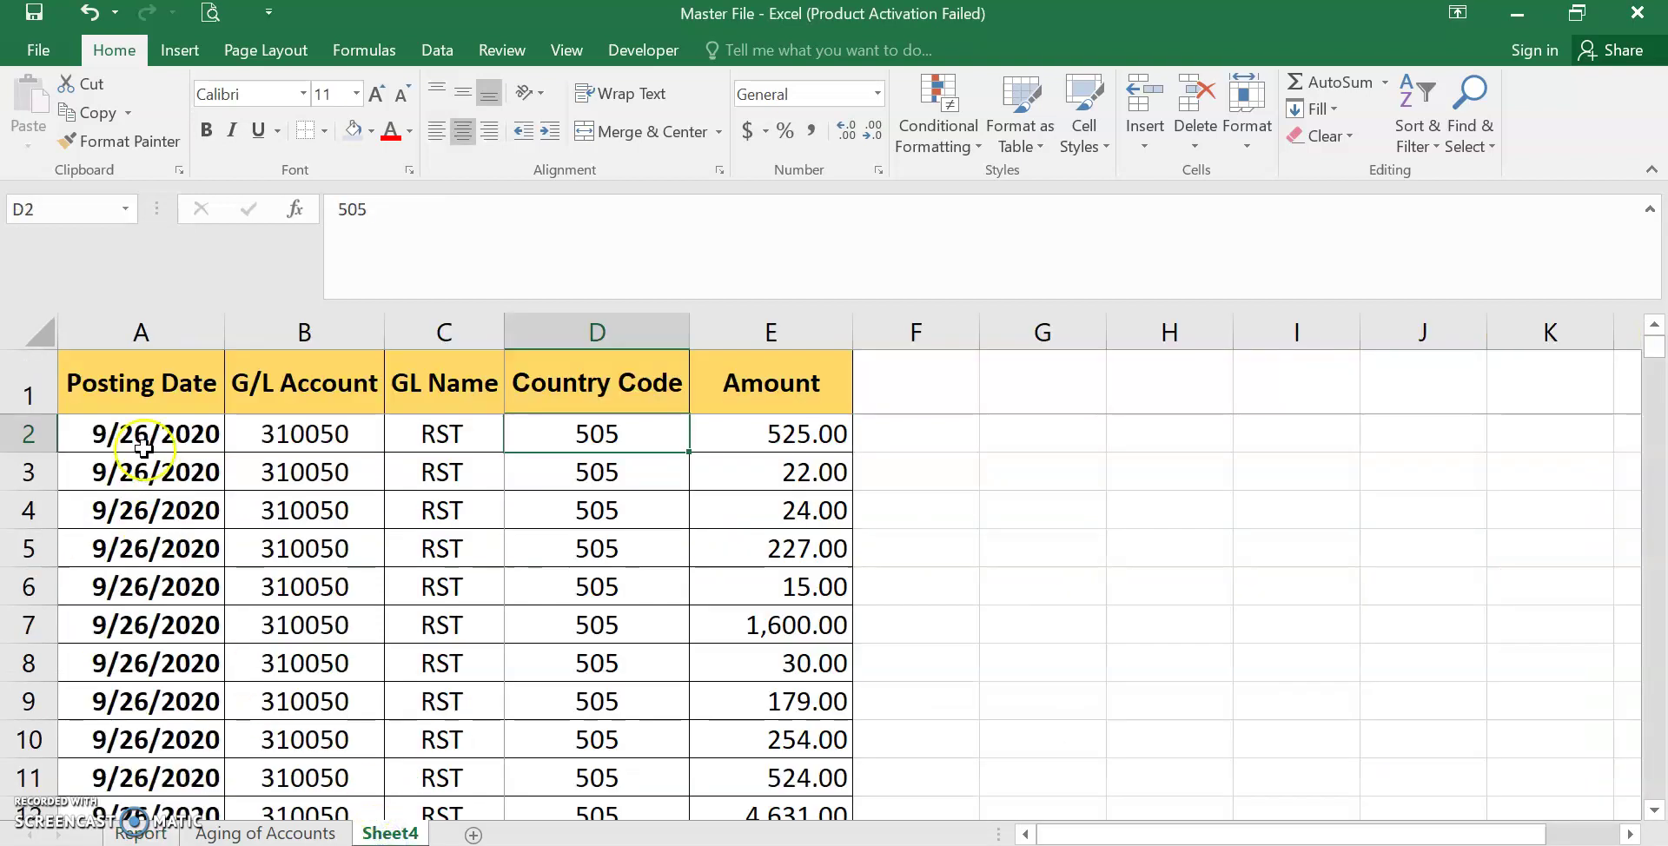
{"action": "left_click_drag", "start_coordinate": [143, 448], "coordinate": [761, 568]}
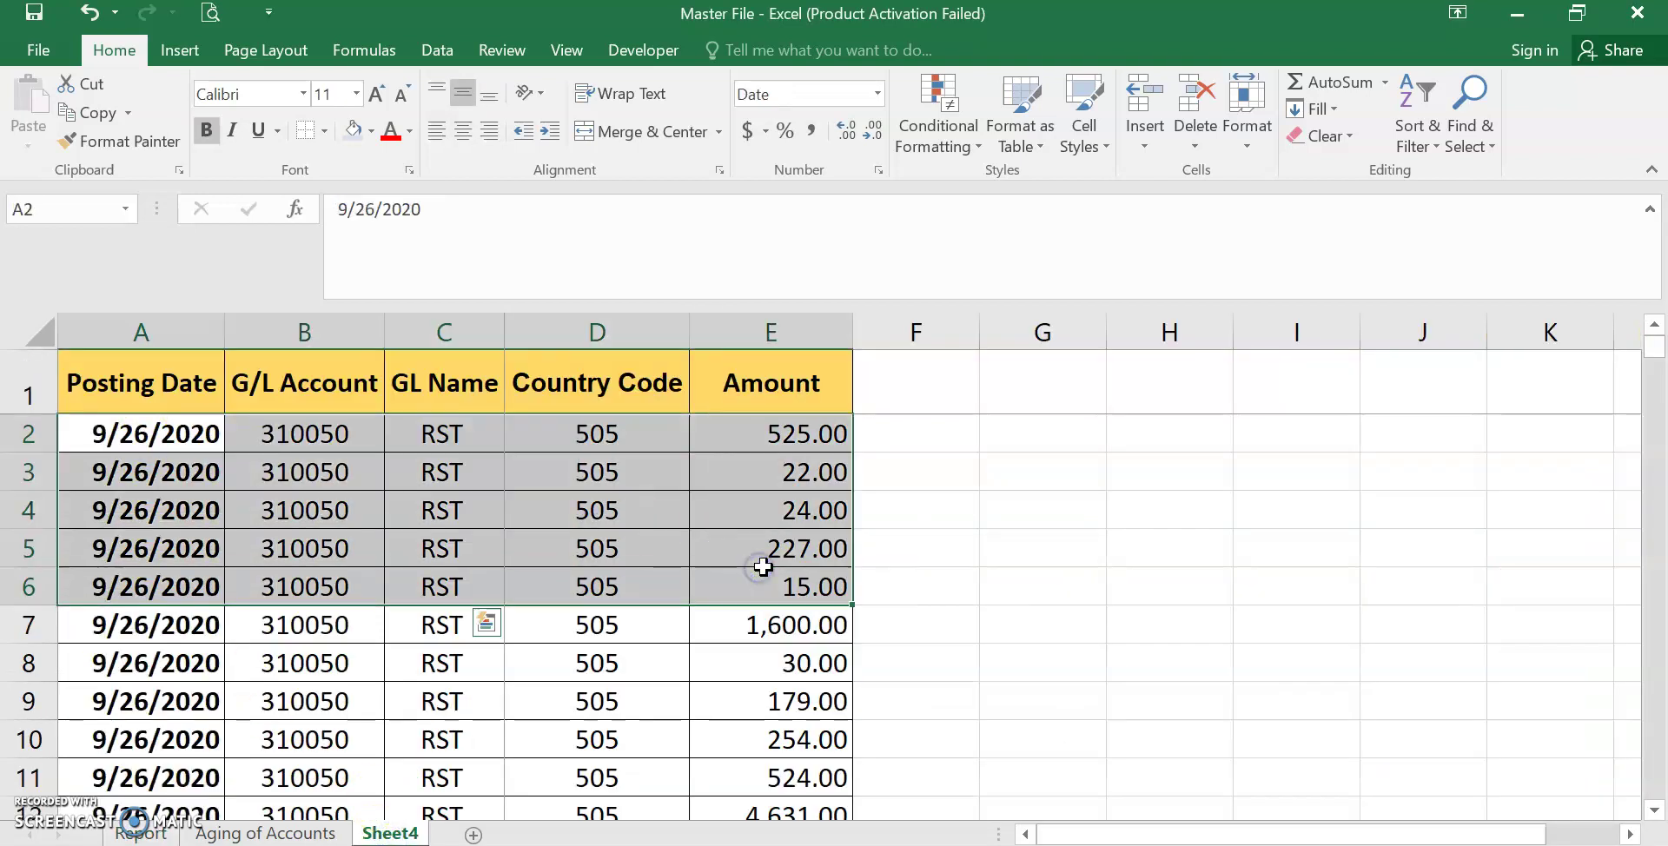
{"action": "key", "text": "ctrl+shift+Down"}
{"action": "key", "text": "ctrl+c"}
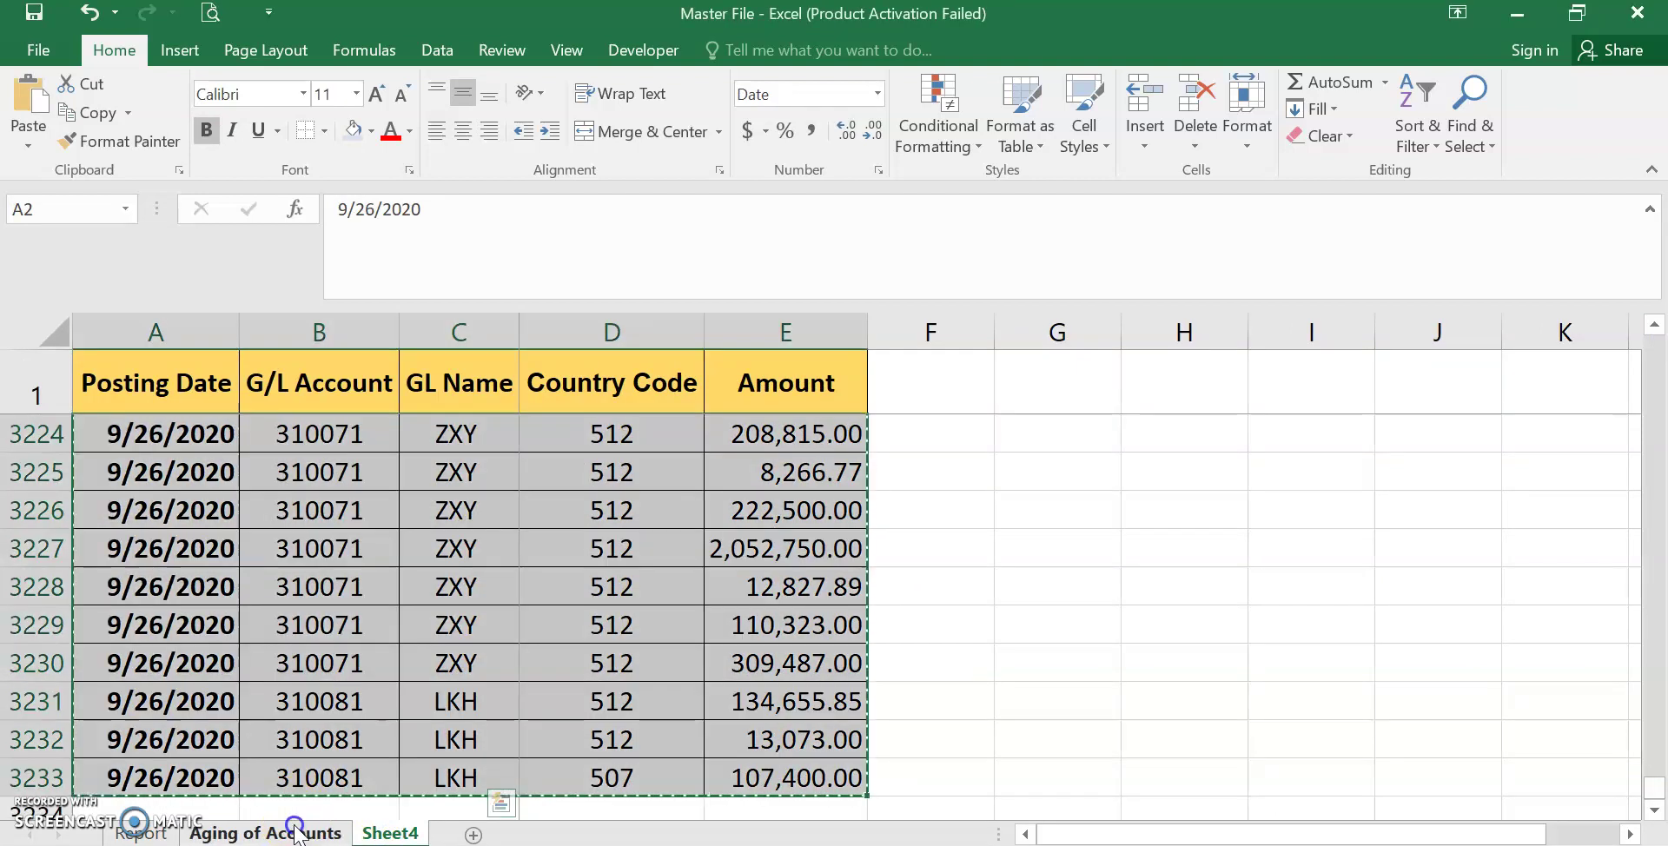
- Paste the records at A4599 of Aging of Accounts and fill the No of Days and Aging formulas down
{"action": "left_click", "coordinate": [208, 825]}
{"action": "scroll", "coordinate": [196, 808], "scroll_direction": "down", "scroll_amount": 2}
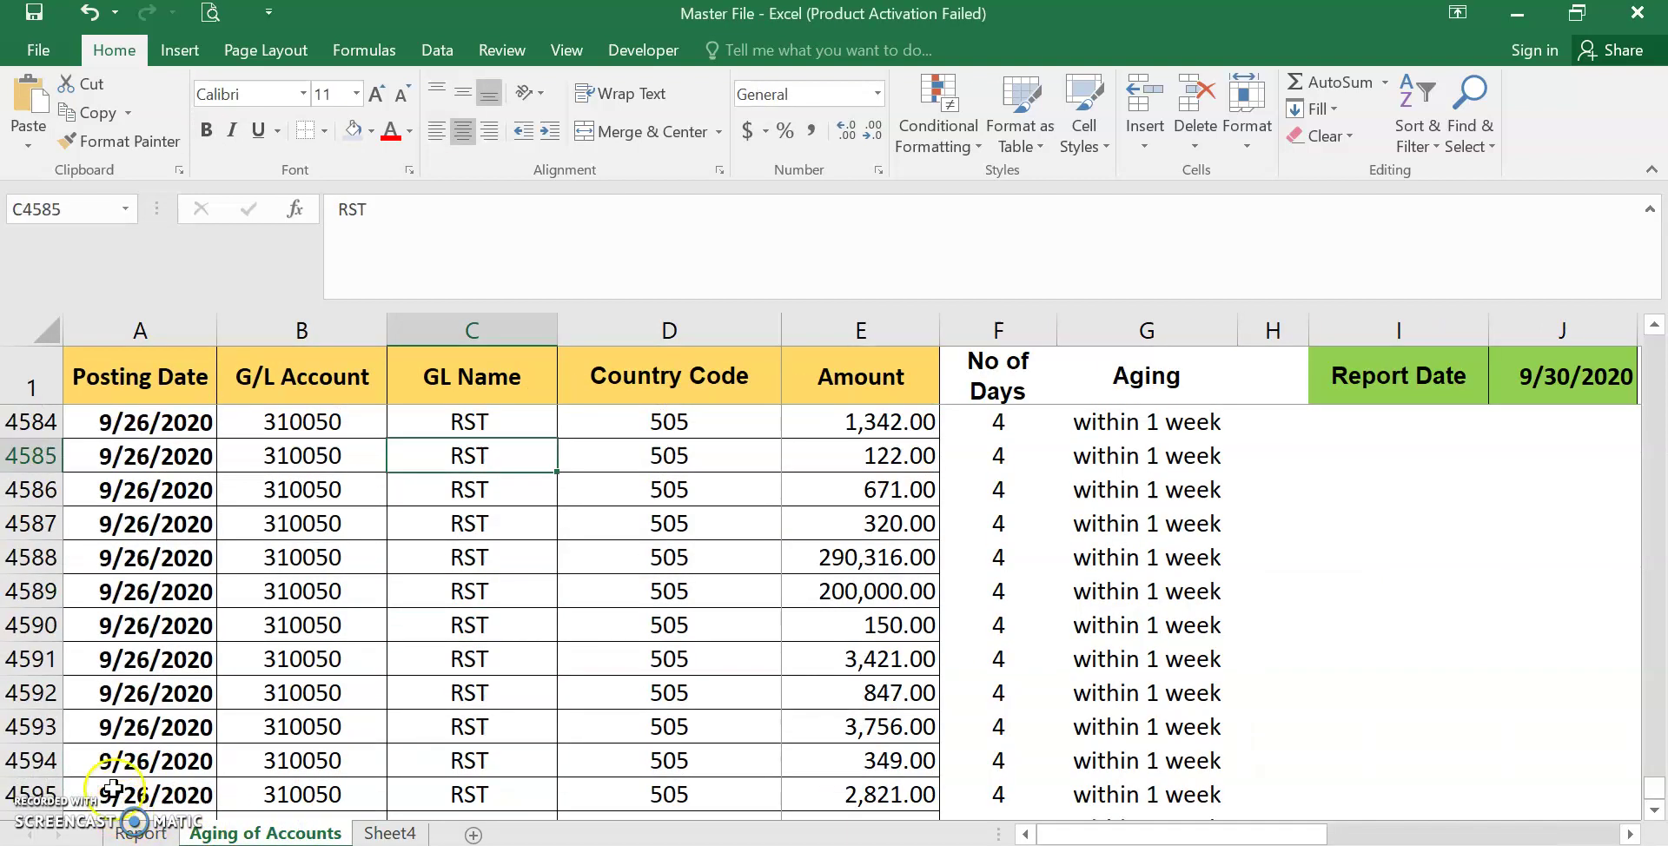
{"action": "left_click", "coordinate": [139, 758]}
{"action": "scroll", "coordinate": [130, 747], "scroll_direction": "down", "scroll_amount": 1}
{"action": "left_click", "coordinate": [102, 776]}
{"action": "scroll", "coordinate": [109, 764], "scroll_direction": "down", "scroll_amount": 2}
{"action": "left_click", "coordinate": [132, 614]}
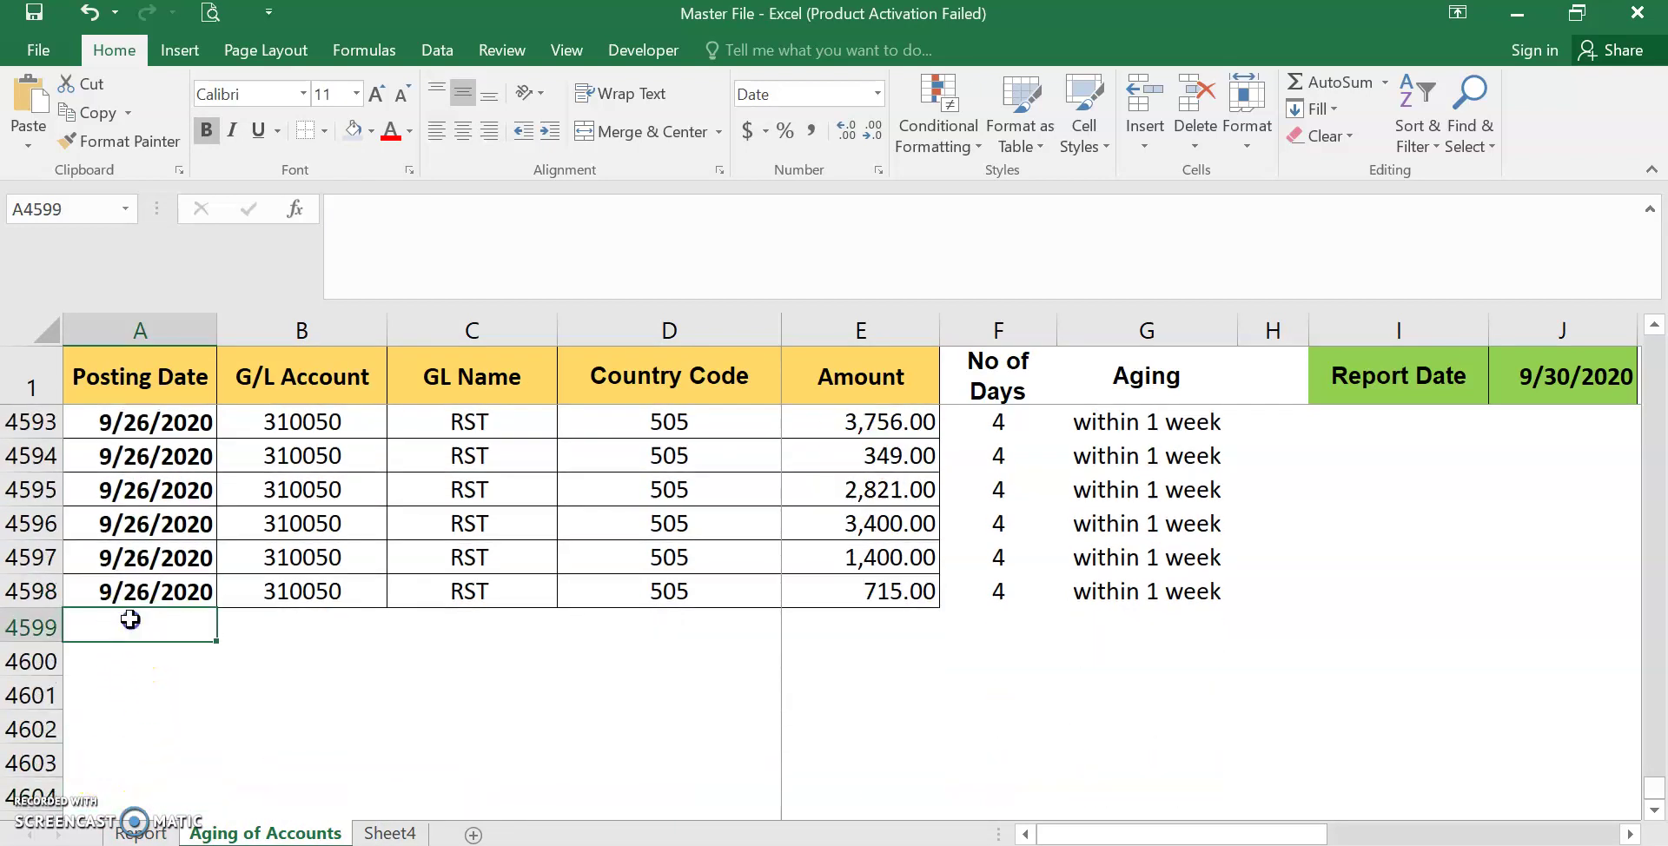
{"action": "key", "text": "ctrl+v"}
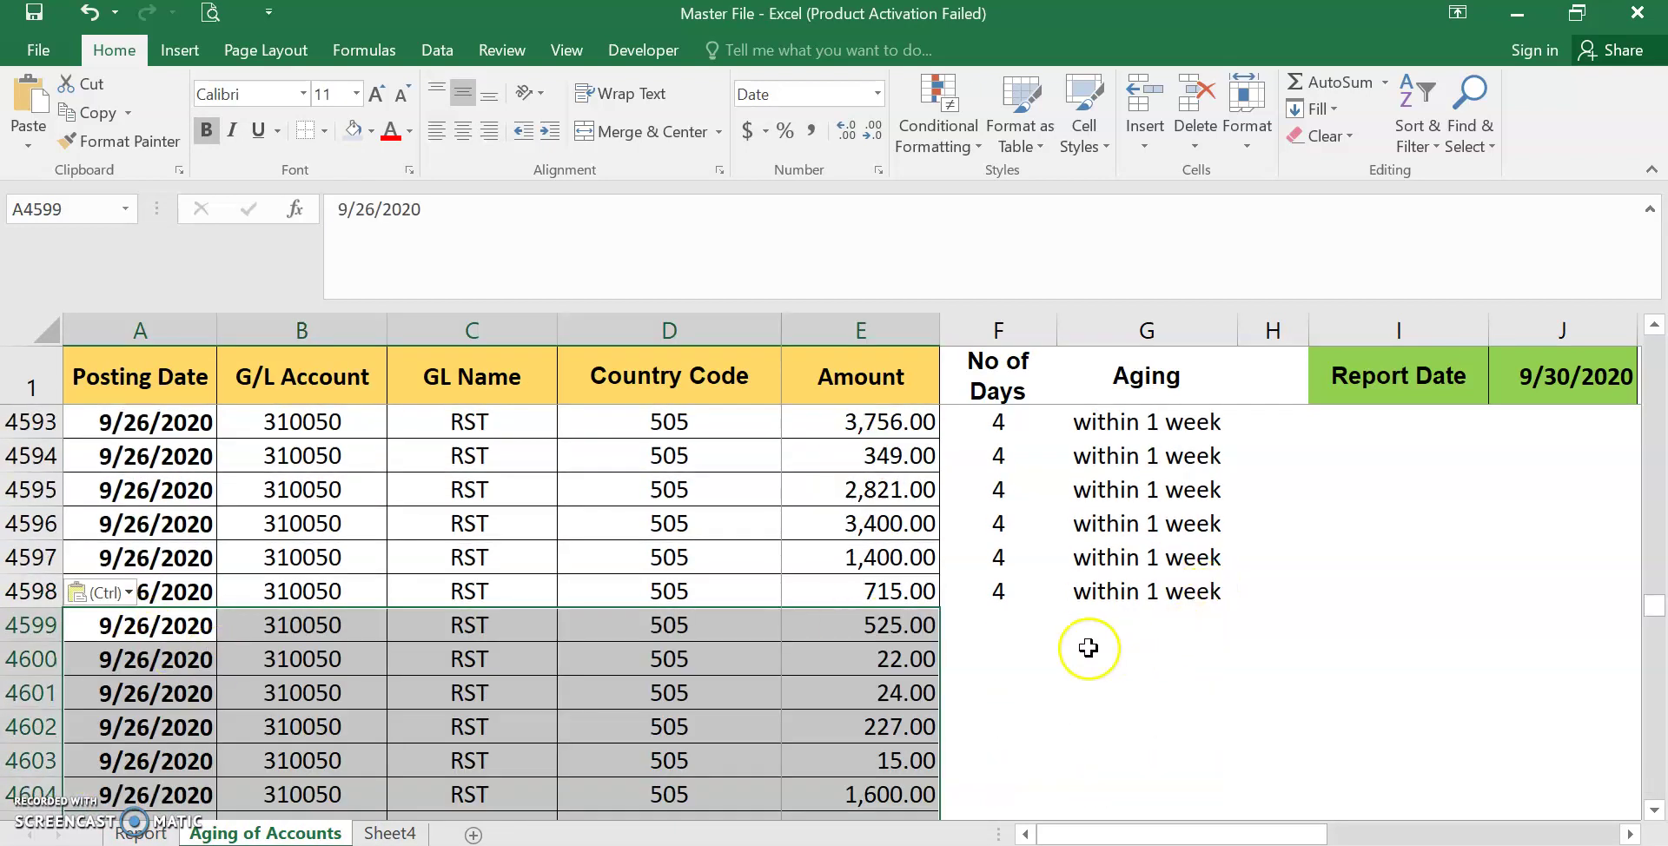
{"action": "left_click_drag", "start_coordinate": [992, 588], "coordinate": [1165, 589]}
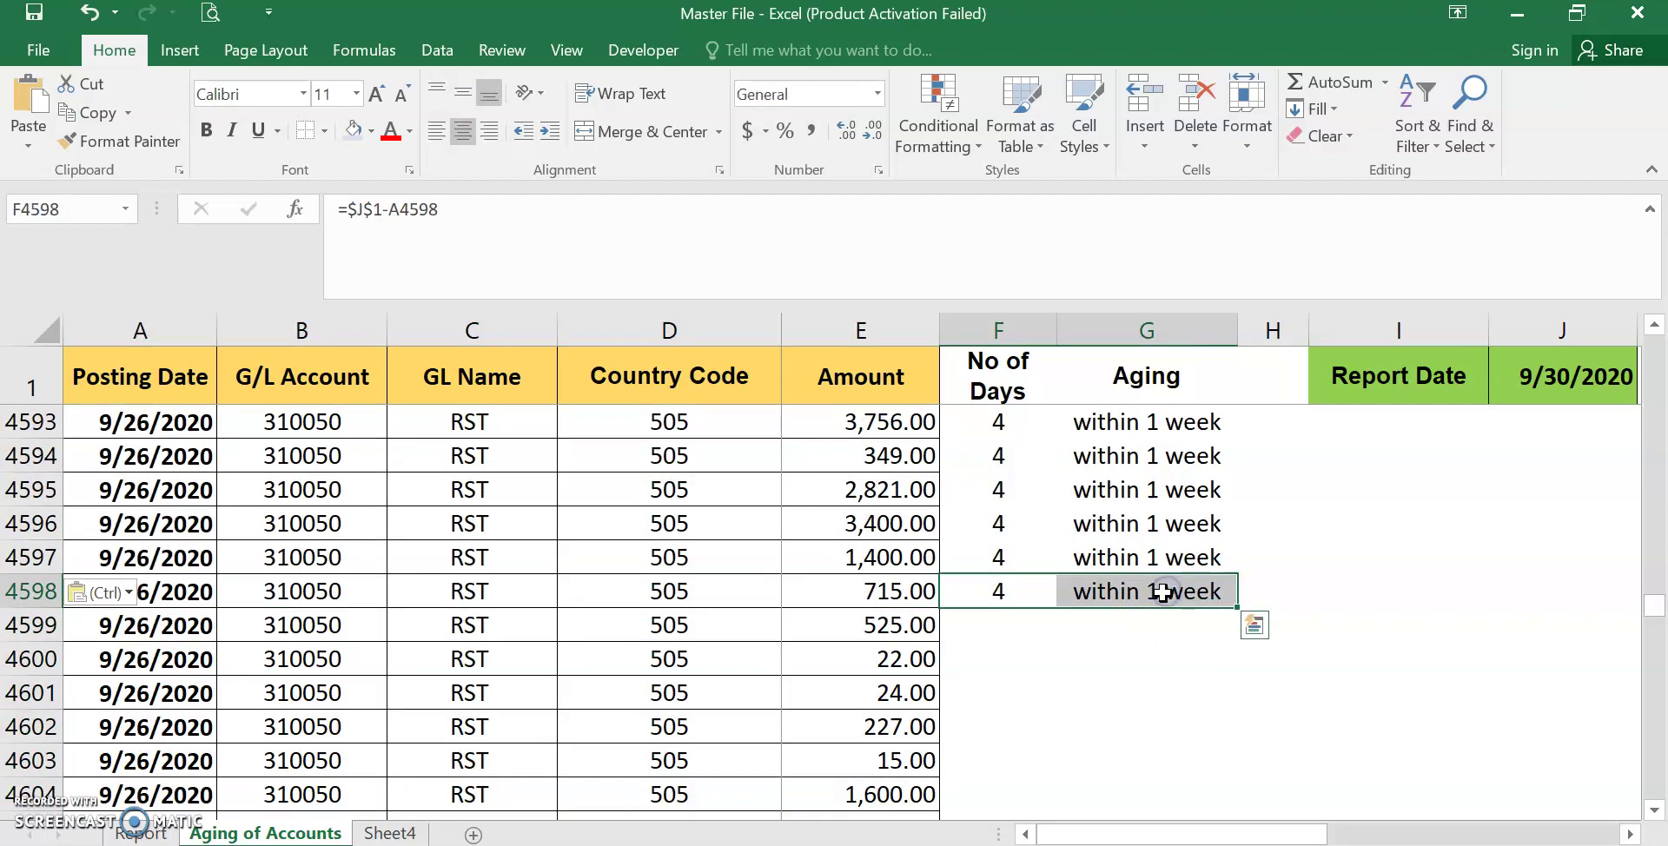
{"action": "double_click", "coordinate": [1233, 601]}
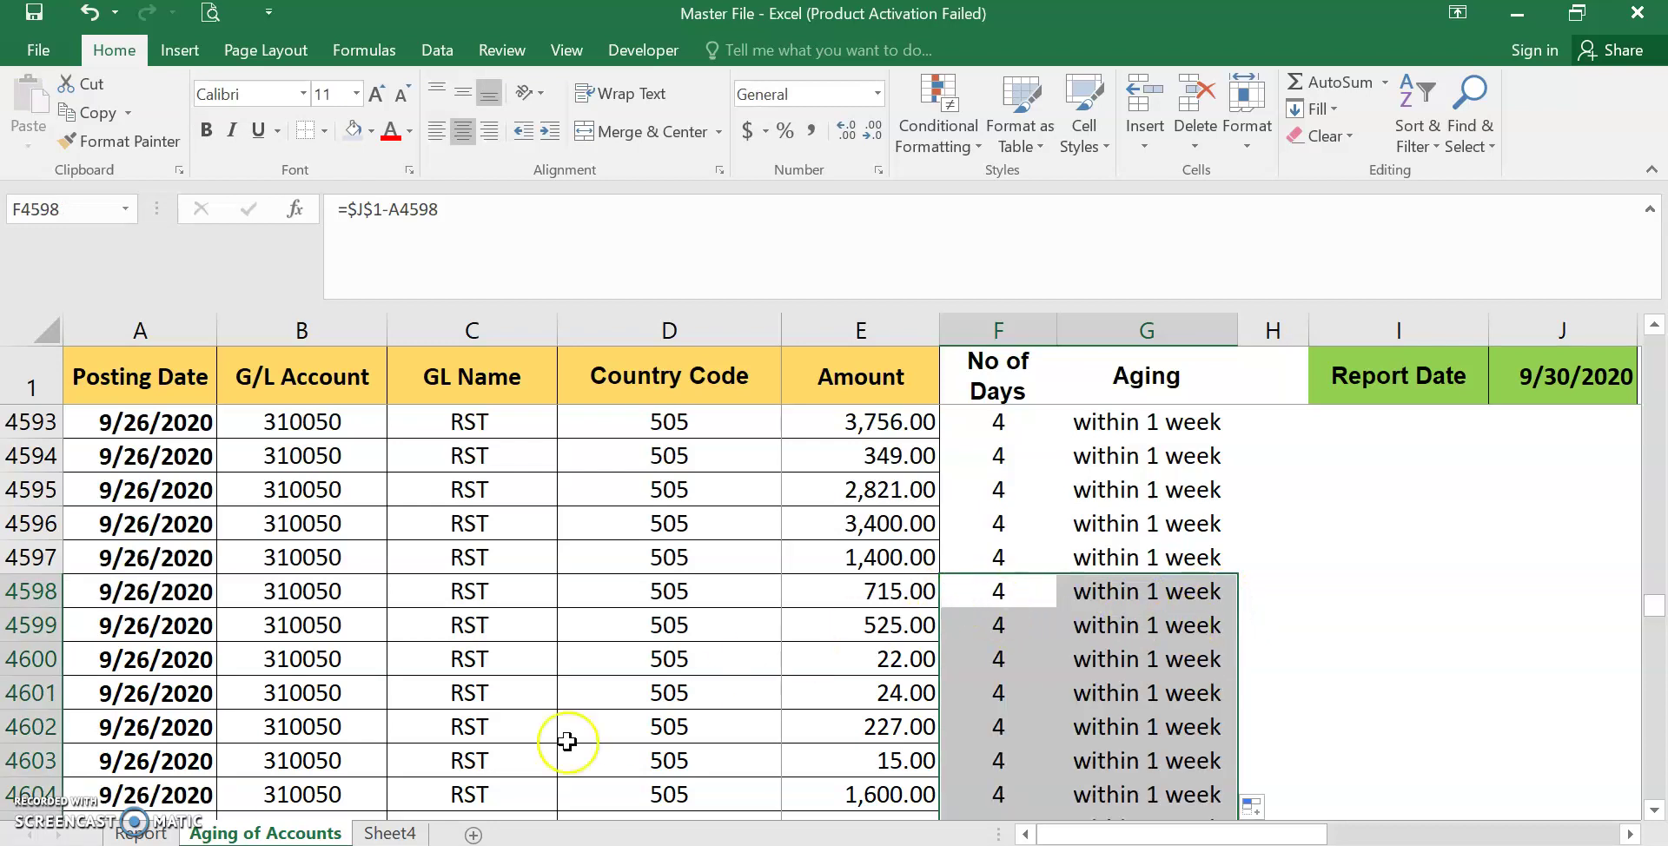
- Review the Report's updated totals (65,886,787 within 1 week, 161,923,554 overall) and the C5 SUMIFS
{"action": "left_click", "coordinate": [141, 833]}
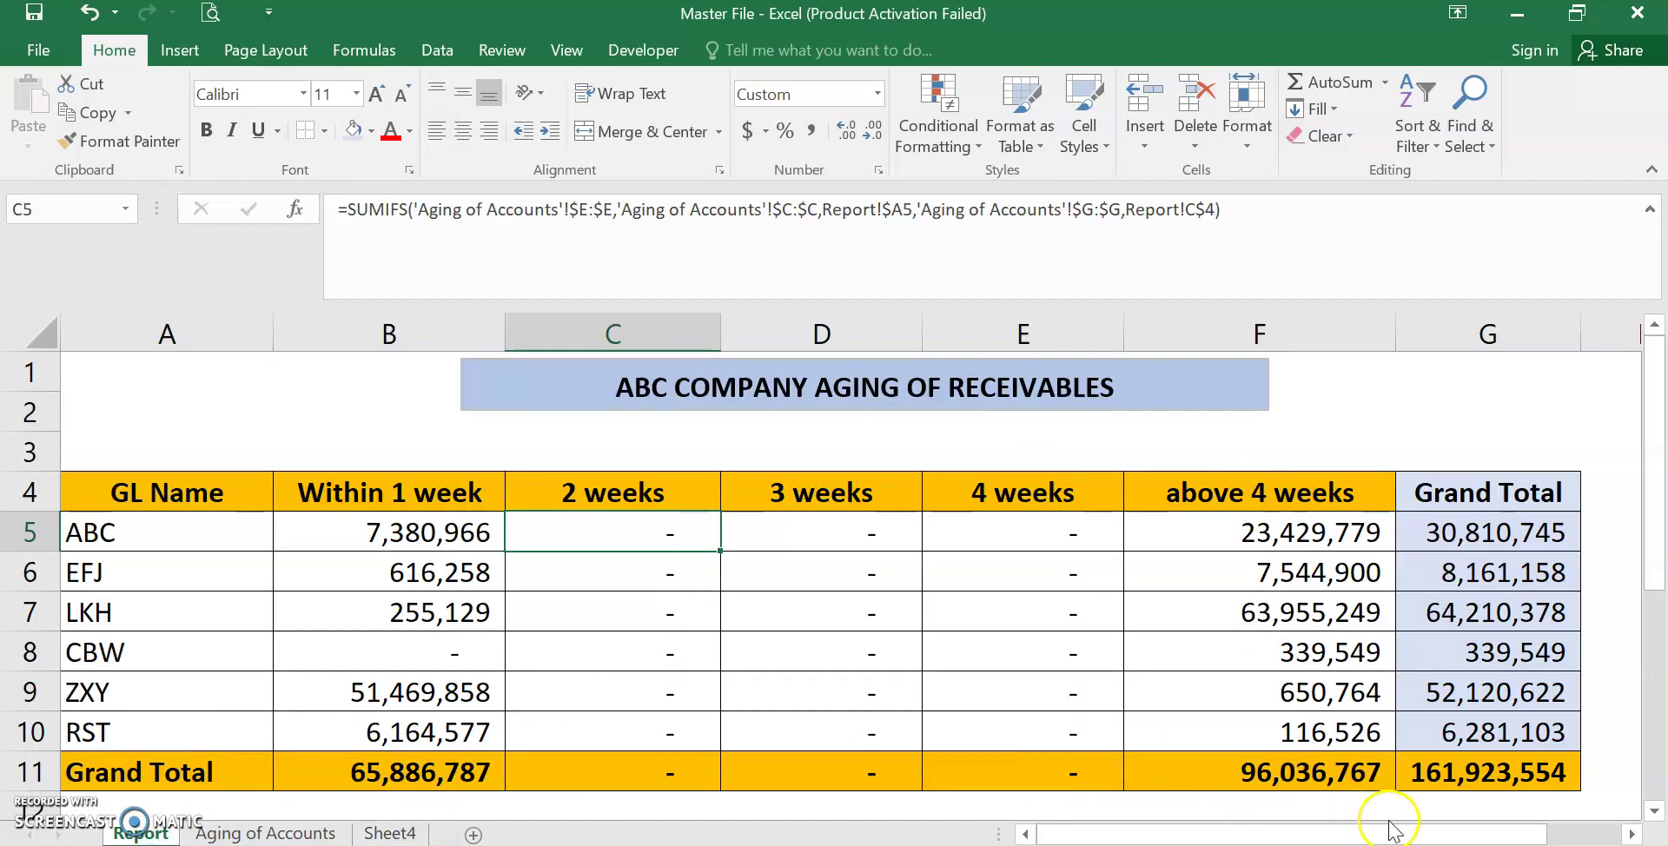
{"action": "left_click", "coordinate": [1466, 768]}
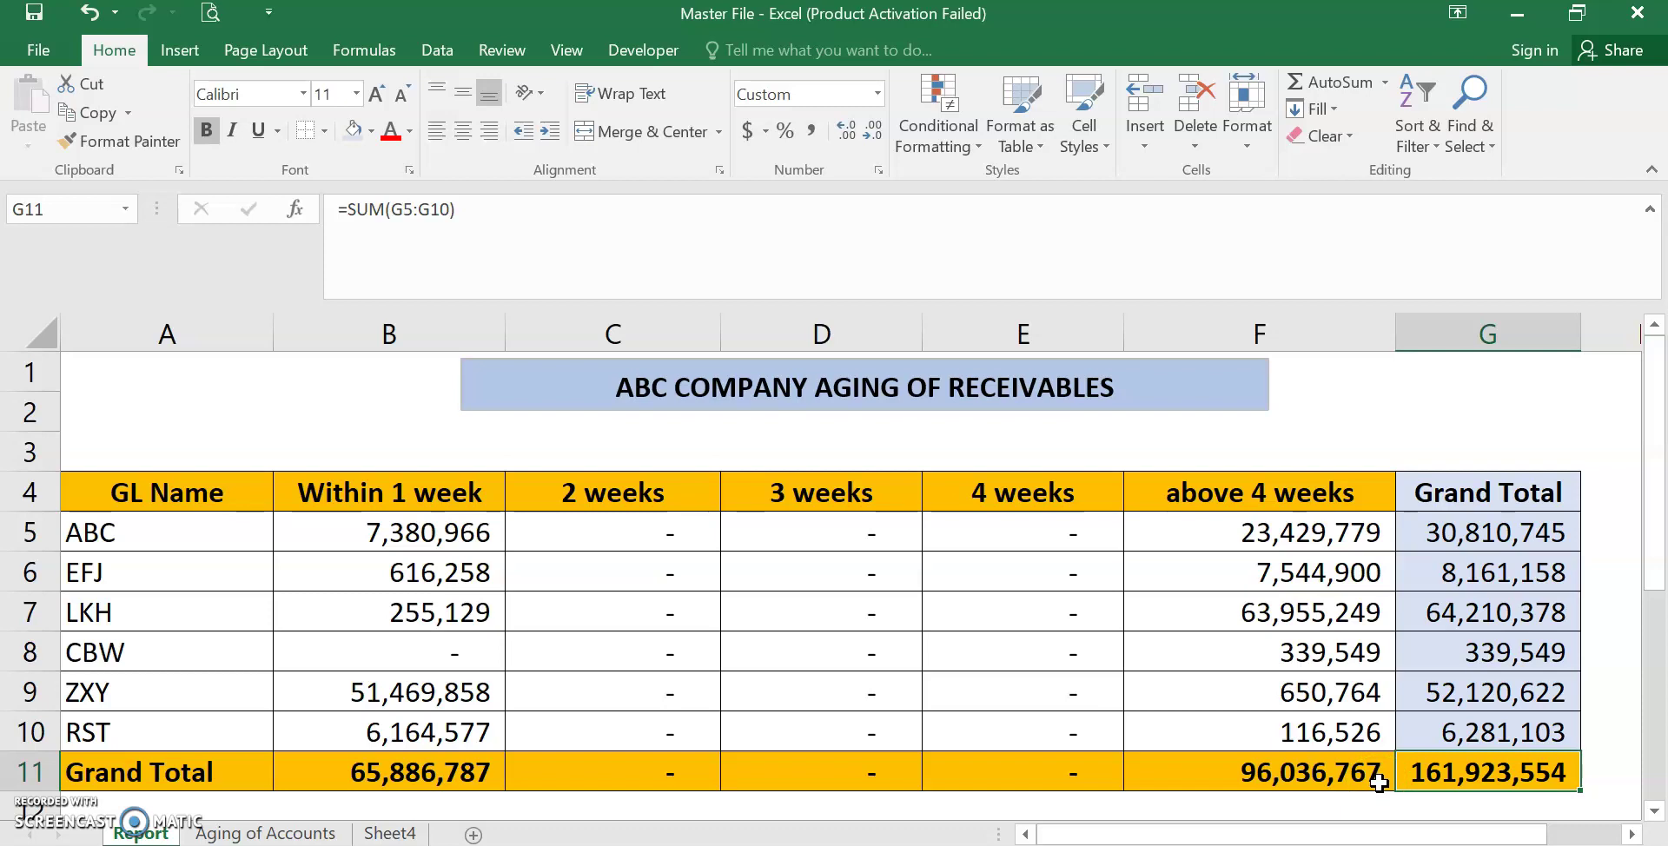
{"action": "left_click", "coordinate": [547, 528]}
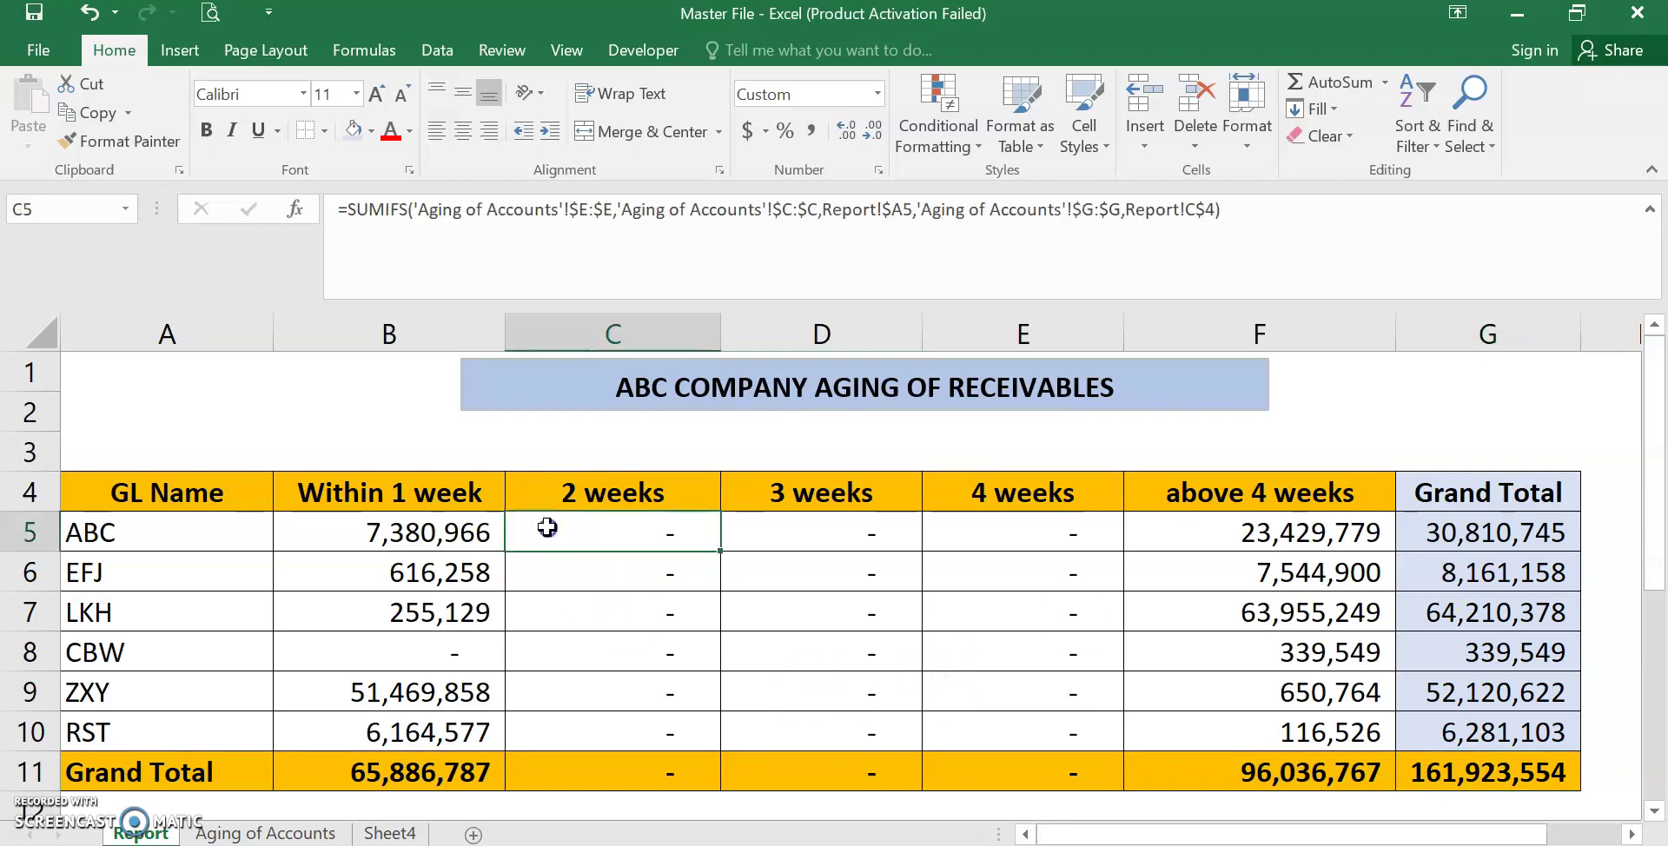